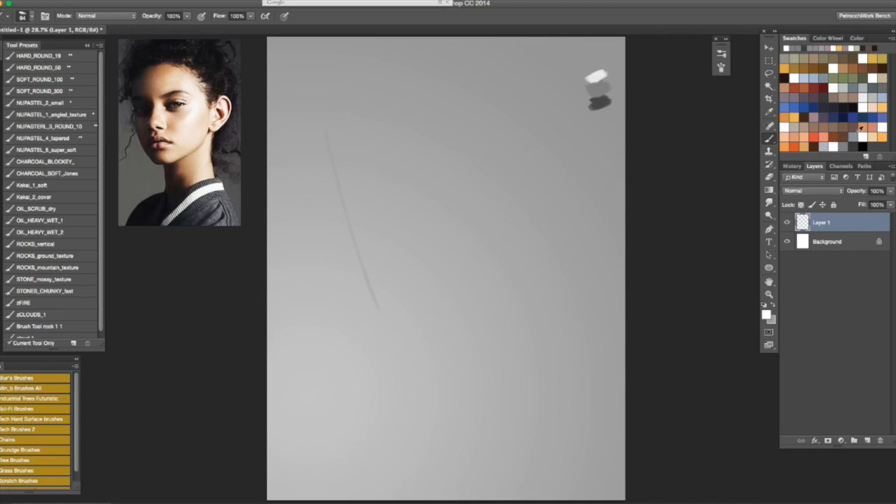
# Sample the dark grey palette dab and sketch the top of the head with curved construction strokes
pyautogui.keyDown('alt'); pyautogui.click(606, 101); pyautogui.keyUp('alt')
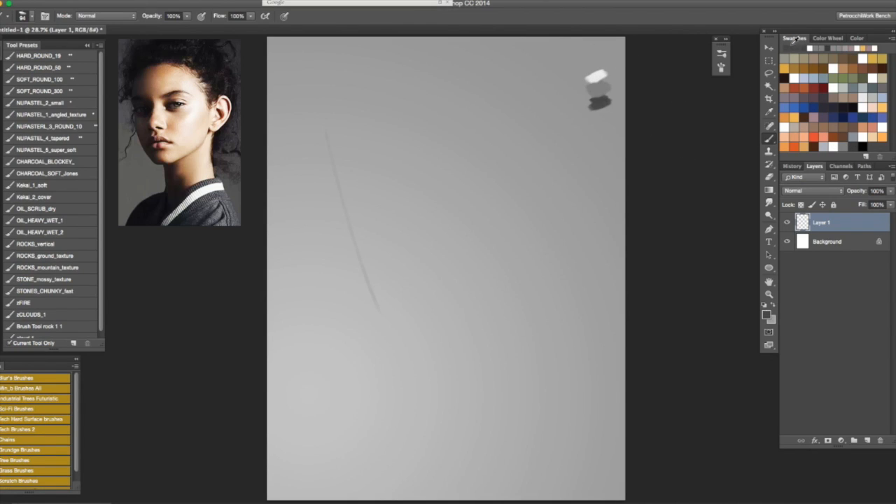
pyautogui.click(860, 145)
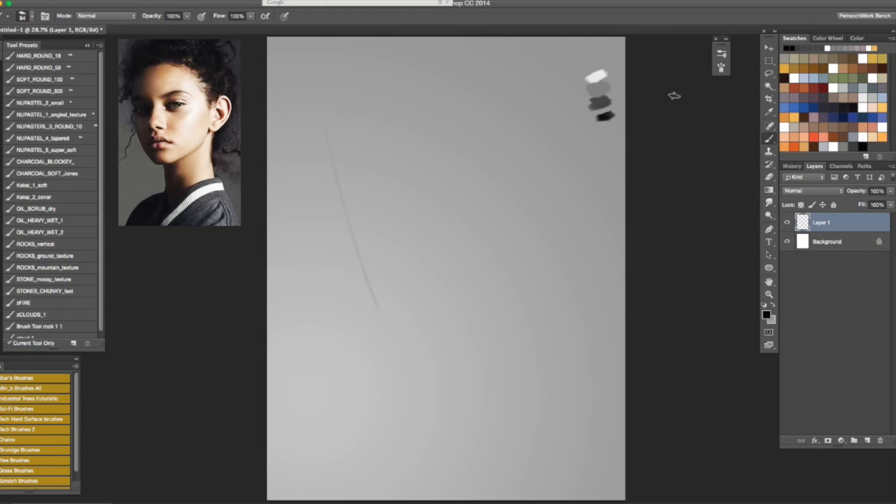
pyautogui.keyDown('alt'); pyautogui.click(612, 99); pyautogui.keyUp('alt')
pyautogui.moveTo(332, 111); pyautogui.dragTo(378, 294)
pyautogui.press('super+z')
pyautogui.moveTo(327, 134)
pyautogui.mouseDown()
pyautogui.moveTo(380, 311)
pyautogui.moveTo(437, 84)
pyautogui.moveTo(486, 79)
pyautogui.mouseUp()
pyautogui.press('super+z')
pyautogui.moveTo(338, 125); pyautogui.dragTo(497, 70)
pyautogui.moveTo(392, 56)
pyautogui.mouseDown()
pyautogui.moveTo(503, 75)
pyautogui.moveTo(518, 96)
pyautogui.moveTo(528, 182)
pyautogui.mouseUp()
# Rough in the back of the head, the neck line and the outer shoulder curve below it
pyautogui.moveTo(536, 132); pyautogui.dragTo(483, 347)
pyautogui.moveTo(484, 245); pyautogui.dragTo(495, 299)
pyautogui.press('super+alt+z')
pyautogui.press('super+alt+z')
pyautogui.moveTo(499, 226); pyautogui.dragTo(497, 304)
pyautogui.moveTo(484, 286); pyautogui.dragTo(519, 358)
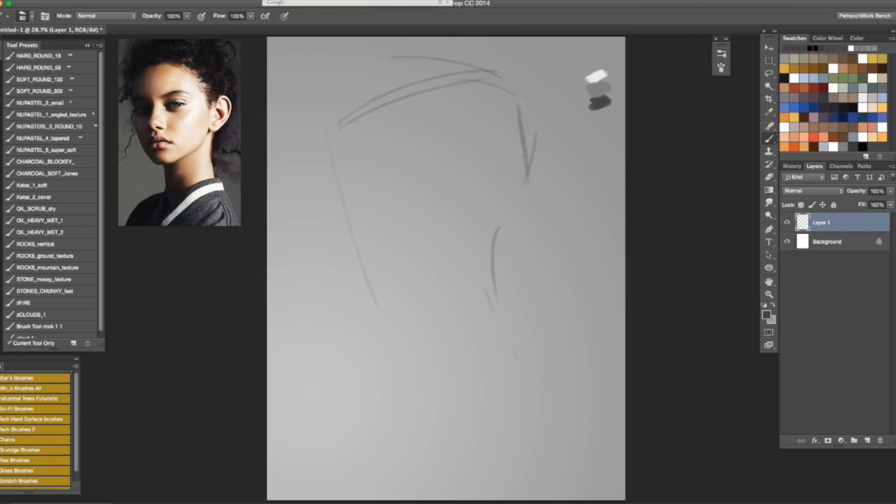
pyautogui.moveTo(471, 271)
pyautogui.mouseDown()
pyautogui.moveTo(550, 389)
pyautogui.moveTo(543, 491)
pyautogui.mouseUp()
pyautogui.moveTo(565, 420); pyautogui.dragTo(564, 432)
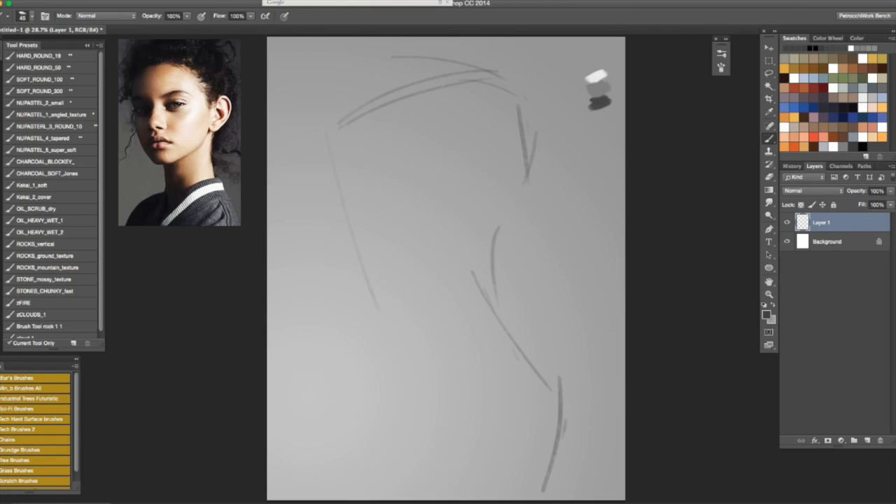
# Sketch the face's outline with its far side, the hairline arc and the jawline meeting at the chin
pyautogui.moveTo(318, 128); pyautogui.dragTo(329, 168)
pyautogui.moveTo(343, 116)
pyautogui.mouseDown()
pyautogui.moveTo(363, 87)
pyautogui.moveTo(501, 74)
pyautogui.mouseUp()
pyautogui.moveTo(533, 143); pyautogui.dragTo(396, 311)
pyautogui.moveTo(348, 75); pyautogui.dragTo(394, 297)
pyautogui.moveTo(326, 151); pyautogui.dragTo(405, 322)
pyautogui.moveTo(524, 198); pyautogui.dragTo(409, 327)
pyautogui.moveTo(540, 171); pyautogui.dragTo(397, 308)
# Sketch the nape line down to the shoulder and block in the ear's oval shape
pyautogui.moveTo(516, 193)
pyautogui.mouseDown()
pyautogui.moveTo(507, 218)
pyautogui.moveTo(544, 378)
pyautogui.mouseUp()
pyautogui.moveTo(530, 152); pyautogui.dragTo(526, 172)
pyautogui.hotkey('ctrl', 'z')
pyautogui.moveTo(525, 129); pyautogui.dragTo(502, 186)
pyautogui.moveTo(524, 129); pyautogui.dragTo(493, 194)
pyautogui.moveTo(525, 162); pyautogui.dragTo(505, 207)
# Draw the crown arc above the hairline and the throat and nape lines of the neck
pyautogui.moveTo(363, 86); pyautogui.dragTo(525, 107)
pyautogui.moveTo(359, 69); pyautogui.dragTo(340, 116)
pyautogui.moveTo(426, 285); pyautogui.dragTo(433, 375)
pyautogui.moveTo(413, 281); pyautogui.dragTo(436, 355)
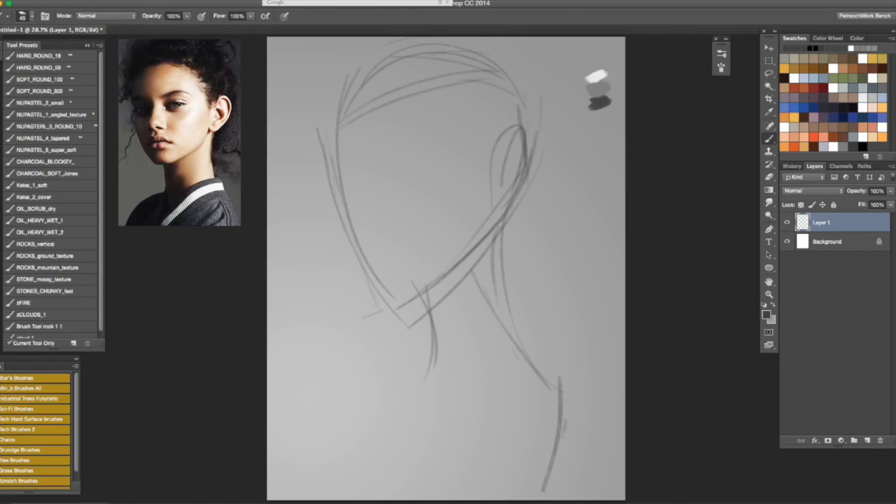
pyautogui.moveTo(503, 220); pyautogui.dragTo(495, 272)
pyautogui.moveTo(534, 354); pyautogui.dragTo(544, 365)
# Sketch the shoulder line across the neck base and the sweeping curves of the chest and upper arm
pyautogui.moveTo(535, 318)
pyautogui.mouseDown()
pyautogui.moveTo(530, 354)
pyautogui.moveTo(429, 495)
pyautogui.mouseUp()
pyautogui.moveTo(484, 383); pyautogui.dragTo(435, 449)
pyautogui.moveTo(442, 315); pyautogui.dragTo(439, 353)
pyautogui.moveTo(423, 407); pyautogui.dragTo(414, 423)
pyautogui.moveTo(561, 366); pyautogui.dragTo(372, 406)
pyautogui.hotkey('ctrl', 'z')
pyautogui.moveTo(557, 366); pyautogui.dragTo(374, 418)
pyautogui.moveTo(457, 362)
pyautogui.mouseDown()
pyautogui.moveTo(397, 404)
pyautogui.moveTo(351, 478)
pyautogui.moveTo(346, 469)
pyautogui.mouseUp()
pyautogui.press('super+z')
pyautogui.moveTo(429, 376); pyautogui.dragTo(361, 467)
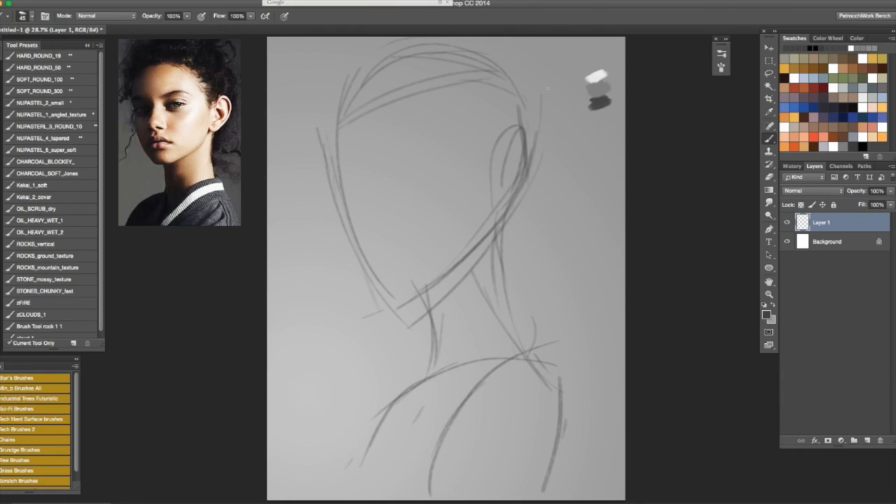
# Rough in the tied hair hanging behind the head with a small knot at the crown
pyautogui.moveTo(546, 69); pyautogui.dragTo(539, 227)
pyautogui.moveTo(542, 104); pyautogui.dragTo(541, 186)
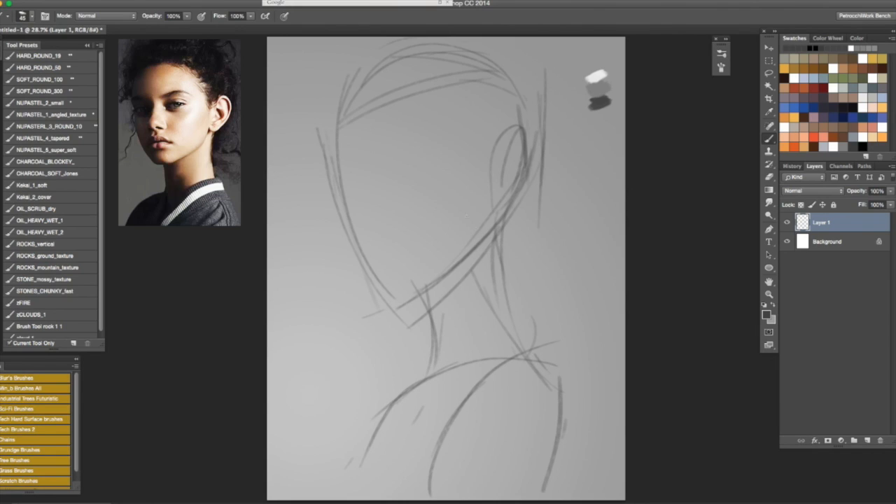
pyautogui.moveTo(511, 81); pyautogui.dragTo(514, 61)
# Sketch guides for the eye line and side plane, plus the face's centre line with brush opacity at 40%
pyautogui.moveTo(309, 177); pyautogui.dragTo(465, 160)
pyautogui.moveTo(303, 186); pyautogui.dragTo(490, 166)
pyautogui.moveTo(445, 83); pyautogui.dragTo(435, 102)
pyautogui.press('4')
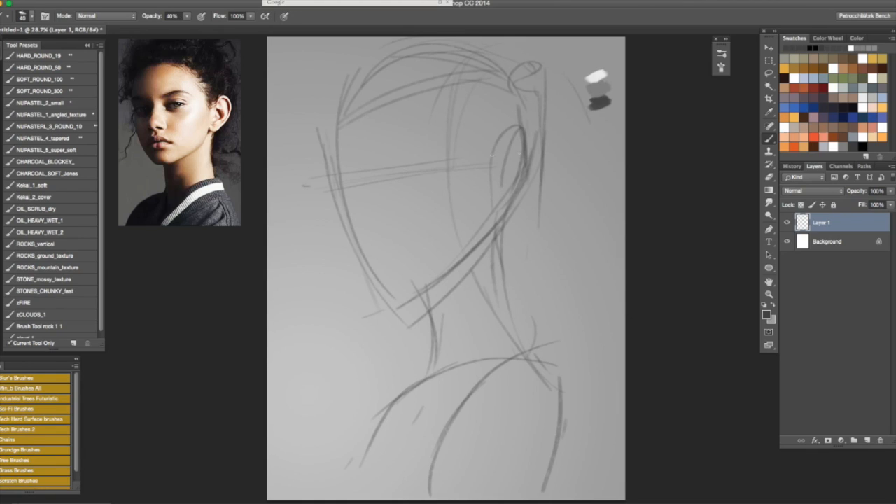
pyautogui.moveTo(377, 112); pyautogui.dragTo(396, 274)
# Refine the nape and the slope where the neck meets the shoulder with light strokes
pyautogui.moveTo(507, 213)
pyautogui.mouseDown()
pyautogui.moveTo(507, 286)
pyautogui.moveTo(530, 334)
pyautogui.mouseUp()
pyautogui.moveTo(389, 386)
pyautogui.mouseDown()
pyautogui.moveTo(535, 320)
pyautogui.moveTo(539, 331)
pyautogui.mouseUp()
pyautogui.hotkey('ctrl', 'z')
pyautogui.moveTo(441, 367); pyautogui.dragTo(571, 307)
pyautogui.hotkey('ctrl', 'z')
pyautogui.hotkey('ctrl', 'z')
pyautogui.moveTo(465, 361)
pyautogui.mouseDown()
pyautogui.moveTo(572, 310)
pyautogui.moveTo(564, 404)
pyautogui.mouseUp()
pyautogui.moveTo(566, 360); pyautogui.dragTo(566, 381)
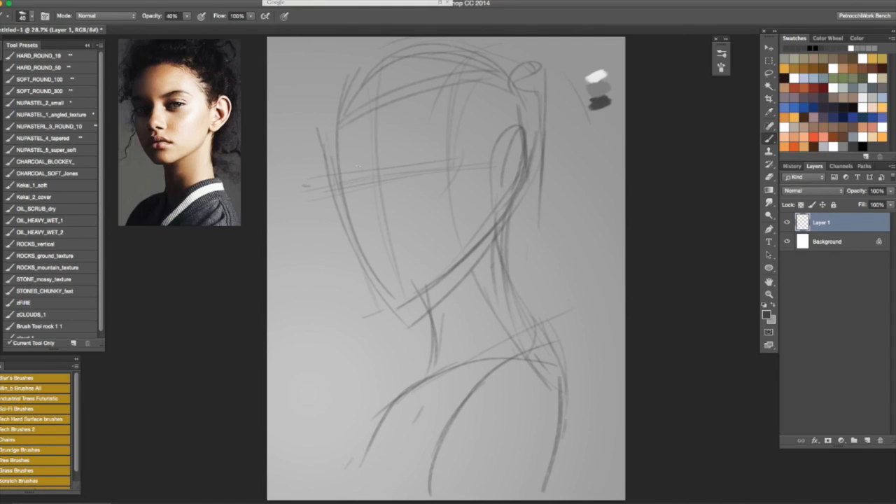
# Sketch the far brow line and loose hair strokes outside the far temple
pyautogui.moveTo(334, 176); pyautogui.dragTo(383, 167)
pyautogui.moveTo(331, 127); pyautogui.dragTo(322, 172)
pyautogui.moveTo(318, 152); pyautogui.dragTo(305, 170)
pyautogui.moveTo(316, 102); pyautogui.dragTo(309, 125)
pyautogui.moveTo(334, 61)
pyautogui.mouseDown()
pyautogui.moveTo(317, 131)
pyautogui.moveTo(320, 100)
pyautogui.moveTo(320, 119)
pyautogui.mouseUp()
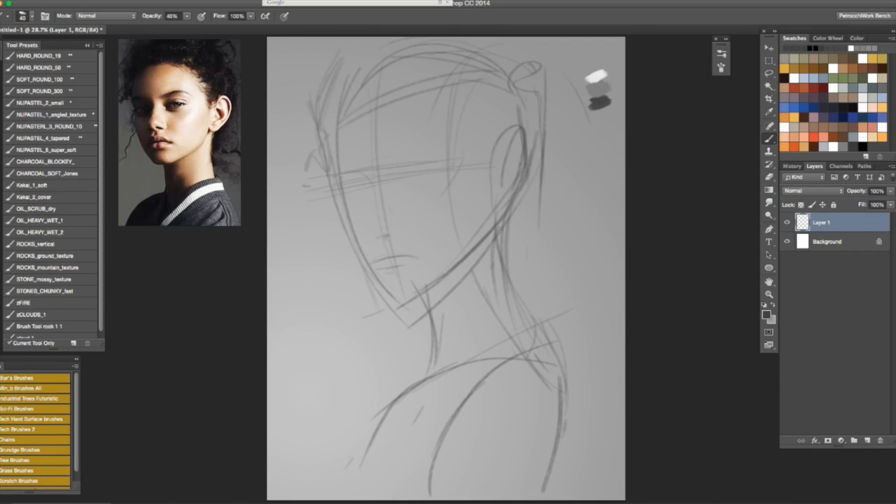
# Lightly block in the nose, cheek plane, mouth corner and rounded chin
pyautogui.moveTo(375, 185)
pyautogui.mouseDown()
pyautogui.moveTo(368, 229)
pyautogui.moveTo(379, 229)
pyautogui.mouseUp()
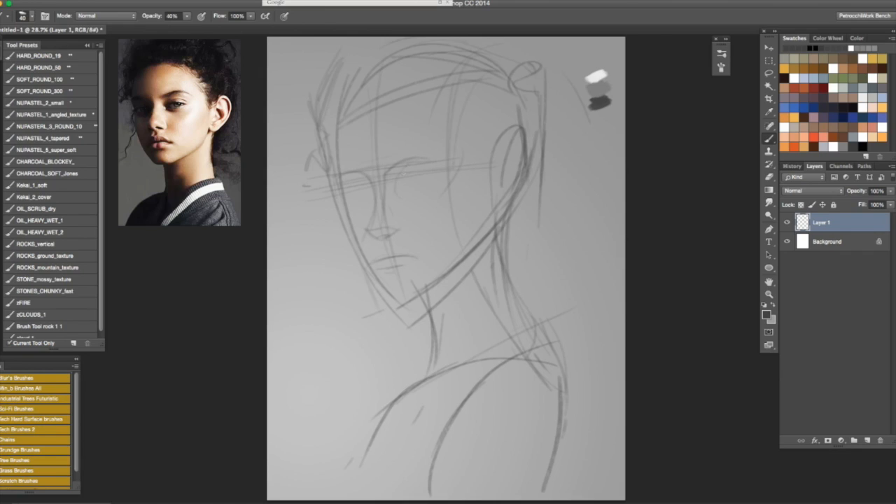
pyautogui.moveTo(430, 221); pyautogui.dragTo(425, 237)
pyautogui.moveTo(415, 283); pyautogui.dragTo(417, 296)
pyautogui.moveTo(405, 294); pyautogui.dragTo(387, 304)
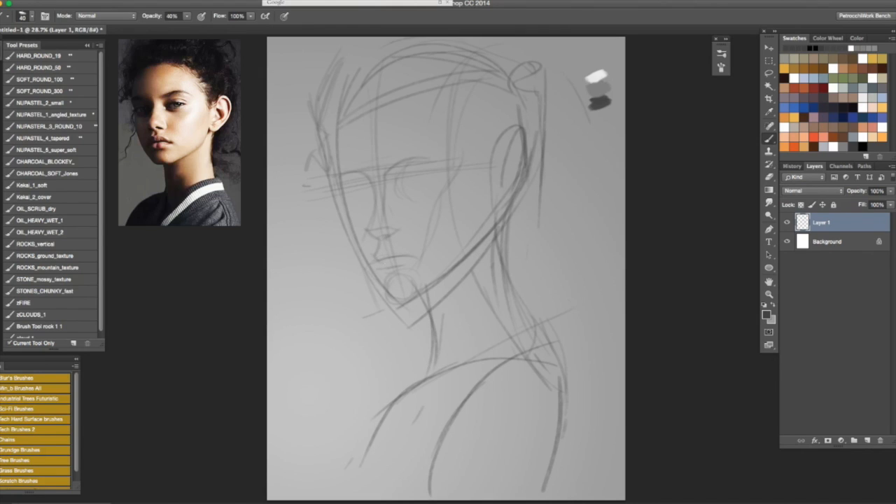
pyautogui.moveTo(379, 259); pyautogui.dragTo(382, 268)
# Switch to the NUPASTEL_4_tapered preset, reduce the brush size, and draw a guide from the near eye toward the jaw
pyautogui.click(64, 138)
pyautogui.press('[')
pyautogui.press('[')
pyautogui.moveTo(416, 205); pyautogui.dragTo(424, 270)
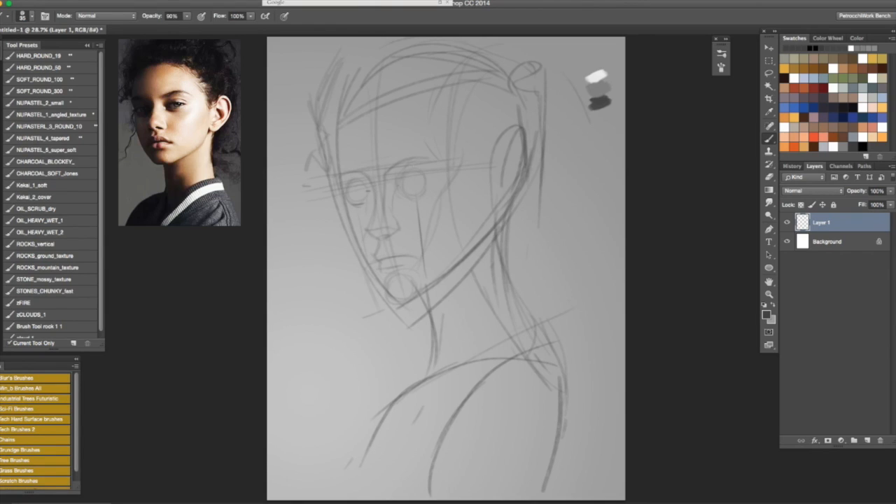
# Draw the far eye's lid line and darken the far cheek contour down to the chin
pyautogui.moveTo(347, 192); pyautogui.dragTo(367, 191)
pyautogui.moveTo(345, 203); pyautogui.dragTo(353, 250)
pyautogui.press('super+z')
pyautogui.press('super+z')
pyautogui.moveTo(344, 207)
pyautogui.mouseDown()
pyautogui.moveTo(357, 251)
pyautogui.moveTo(386, 293)
pyautogui.mouseUp()
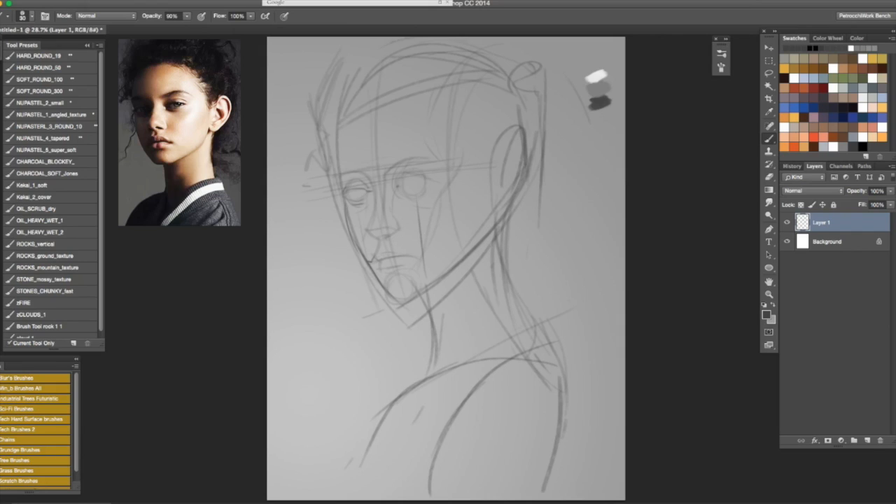
# Draw the line between the lips and the contour of the upper lip
pyautogui.moveTo(371, 256); pyautogui.dragTo(392, 252)
pyautogui.moveTo(395, 257); pyautogui.dragTo(419, 252)
pyautogui.moveTo(373, 262); pyautogui.dragTo(378, 254)
pyautogui.moveTo(373, 256); pyautogui.dragTo(378, 247)
pyautogui.moveTo(386, 251); pyautogui.dragTo(404, 244)
pyautogui.moveTo(374, 256); pyautogui.dragTo(384, 249)
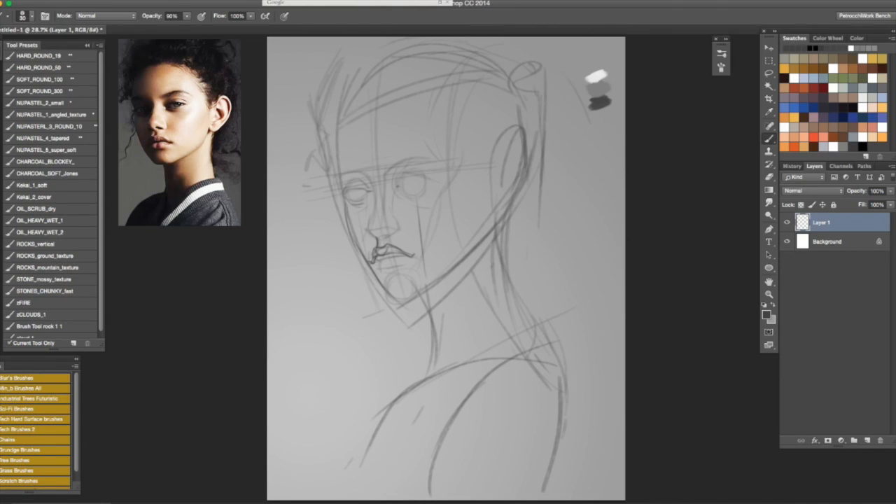
# Define the lower lip and the groove between the upper lip and the nose
pyautogui.moveTo(376, 262); pyautogui.dragTo(389, 255)
pyautogui.moveTo(387, 266)
pyautogui.mouseDown()
pyautogui.moveTo(403, 261)
pyautogui.moveTo(383, 267)
pyautogui.moveTo(396, 268)
pyautogui.mouseUp()
pyautogui.press('super+z')
pyautogui.press('super+z')
pyautogui.moveTo(404, 250)
pyautogui.mouseDown()
pyautogui.moveTo(413, 254)
pyautogui.moveTo(389, 244)
pyautogui.mouseUp()
pyautogui.moveTo(381, 244); pyautogui.dragTo(385, 237)
pyautogui.moveTo(388, 239)
pyautogui.mouseDown()
pyautogui.moveTo(396, 232)
pyautogui.moveTo(381, 246)
pyautogui.mouseUp()
pyautogui.press('super+alt+z')
pyautogui.press('super+alt+z')
# Draw both brow arcs and the far edge of the eye socket and forehead
pyautogui.moveTo(384, 171); pyautogui.dragTo(420, 155)
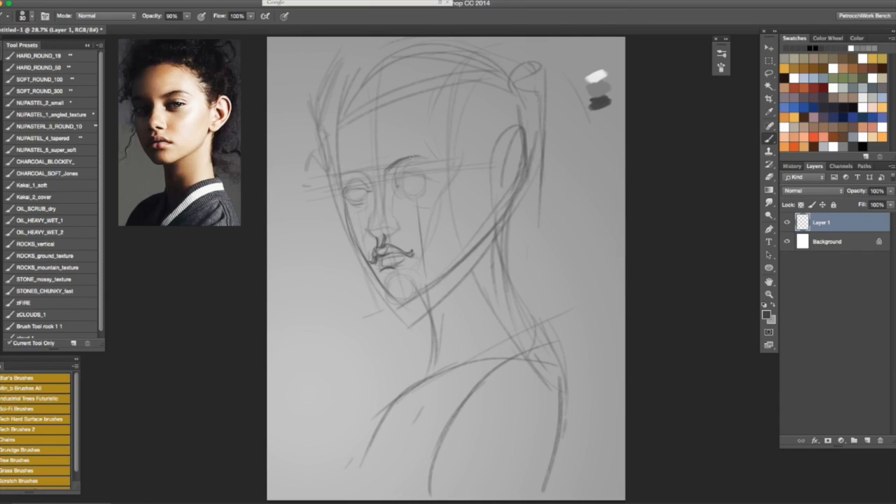
pyautogui.moveTo(340, 174); pyautogui.dragTo(366, 174)
pyautogui.press('super+z')
pyautogui.moveTo(345, 183); pyautogui.dragTo(339, 201)
pyautogui.moveTo(336, 142); pyautogui.dragTo(334, 177)
# Define the far eye's upper and lower lids and strengthen the brow above it
pyautogui.moveTo(346, 189); pyautogui.dragTo(364, 194)
pyautogui.moveTo(352, 187); pyautogui.dragTo(363, 184)
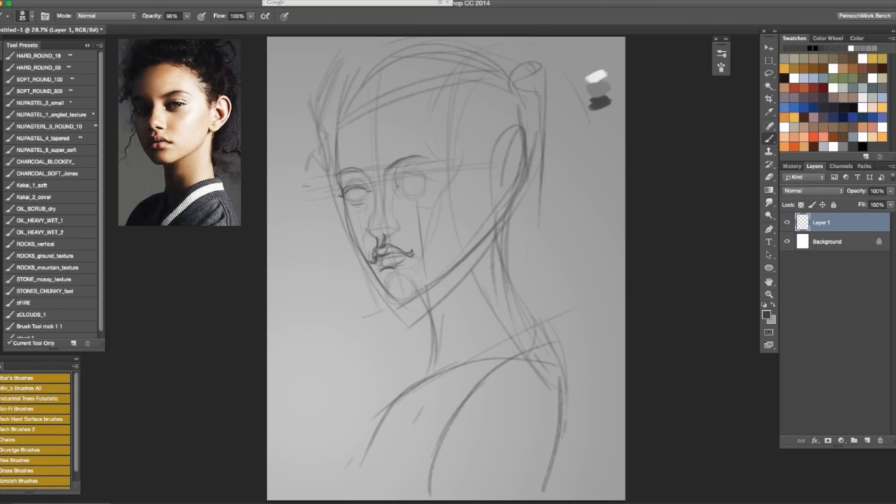
pyautogui.moveTo(346, 197); pyautogui.dragTo(363, 200)
pyautogui.moveTo(359, 182)
pyautogui.mouseDown()
pyautogui.moveTo(368, 187)
pyautogui.moveTo(345, 181)
pyautogui.mouseUp()
pyautogui.moveTo(335, 174); pyautogui.dragTo(355, 164)
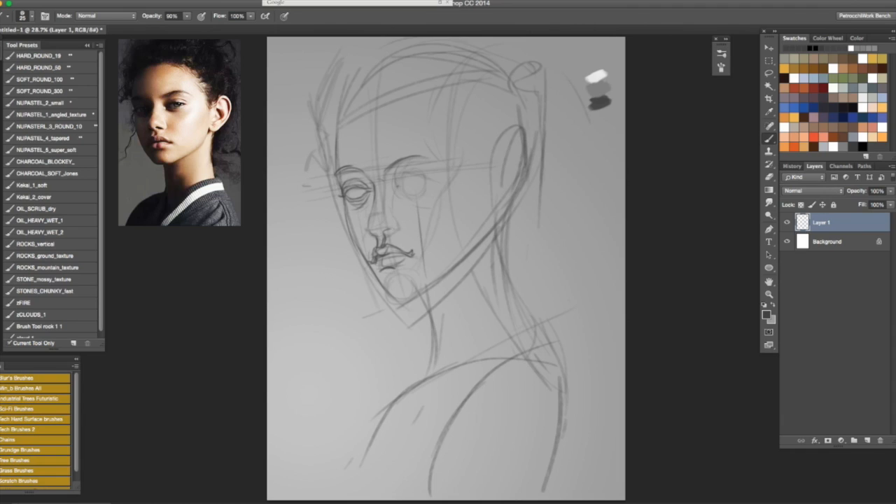
# Refine the nose tip and draw a clean contour around the chin and along the jaw toward the ear
pyautogui.moveTo(383, 231); pyautogui.dragTo(392, 230)
pyautogui.moveTo(369, 267); pyautogui.dragTo(381, 282)
pyautogui.moveTo(392, 292)
pyautogui.mouseDown()
pyautogui.moveTo(432, 282)
pyautogui.moveTo(458, 256)
pyautogui.mouseUp()
pyautogui.press('super+z')
pyautogui.press('super+z')
pyautogui.moveTo(423, 283); pyautogui.dragTo(476, 240)
pyautogui.moveTo(446, 264)
pyautogui.mouseDown()
pyautogui.moveTo(479, 238)
pyautogui.moveTo(491, 196)
pyautogui.mouseUp()
pyautogui.moveTo(476, 238); pyautogui.dragTo(486, 205)
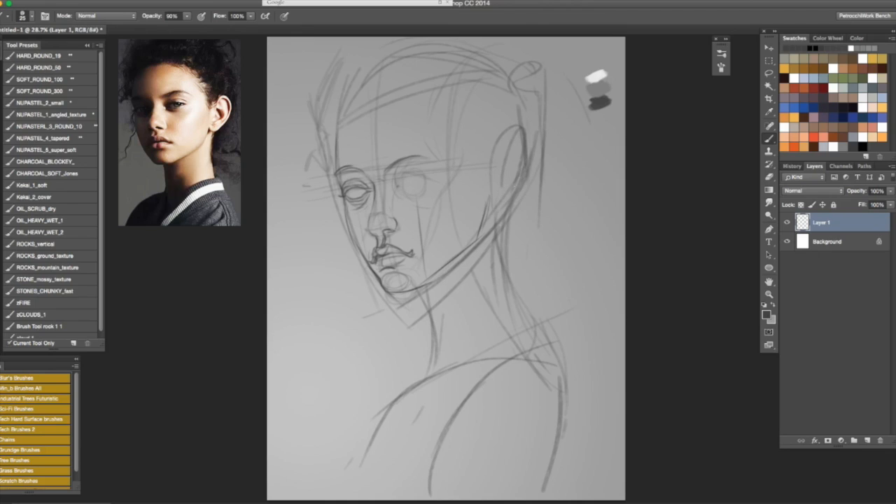
pyautogui.moveTo(444, 270); pyautogui.dragTo(474, 243)
# Draw the side contour of the face in front of the ear and a cheekbone guide line
pyautogui.moveTo(475, 81)
pyautogui.mouseDown()
pyautogui.moveTo(487, 170)
pyautogui.moveTo(471, 214)
pyautogui.mouseUp()
pyautogui.press('super+z')
pyautogui.moveTo(491, 168); pyautogui.dragTo(476, 243)
pyautogui.moveTo(489, 147)
pyautogui.mouseDown()
pyautogui.moveTo(488, 189)
pyautogui.moveTo(445, 224)
pyautogui.mouseUp()
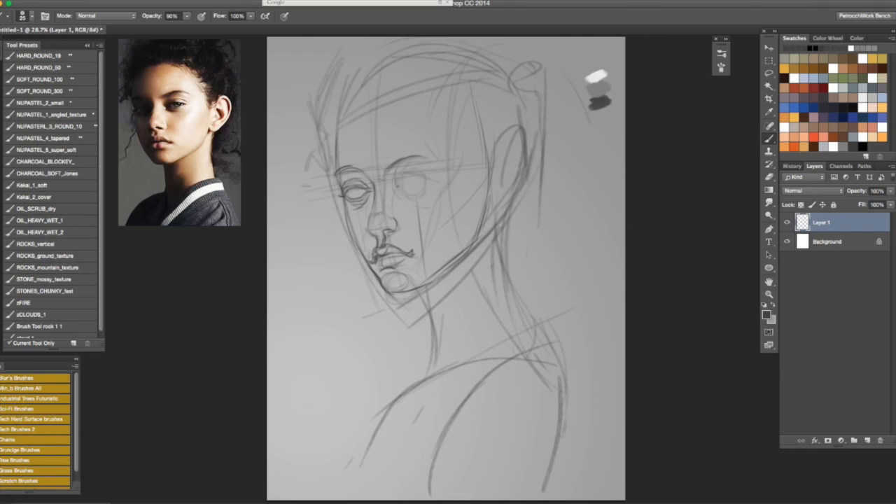
# Draw the hairline from in front of the ear up over the temple and across the forehead
pyautogui.moveTo(456, 142); pyautogui.dragTo(480, 170)
pyautogui.moveTo(439, 100); pyautogui.dragTo(447, 120)
pyautogui.moveTo(430, 89)
pyautogui.mouseDown()
pyautogui.moveTo(441, 104)
pyautogui.moveTo(366, 90)
pyautogui.moveTo(335, 123)
pyautogui.mouseUp()
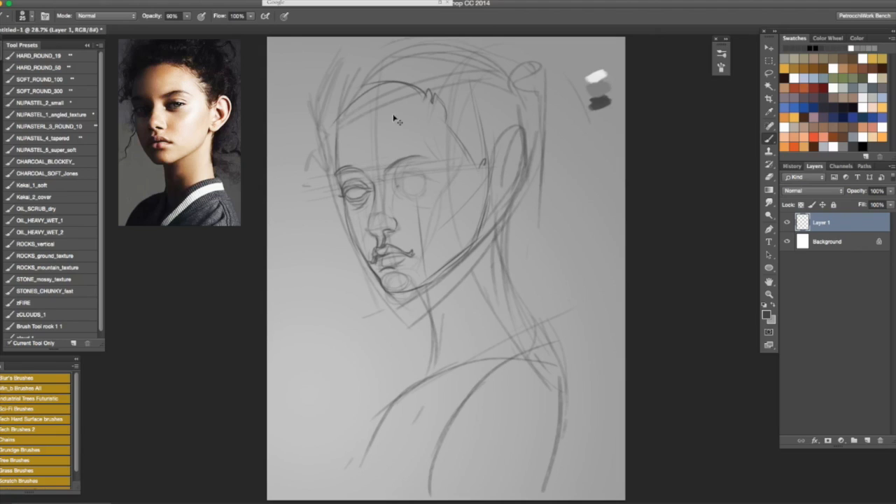
pyautogui.moveTo(409, 84); pyautogui.dragTo(340, 117)
pyautogui.moveTo(381, 95); pyautogui.dragTo(332, 114)
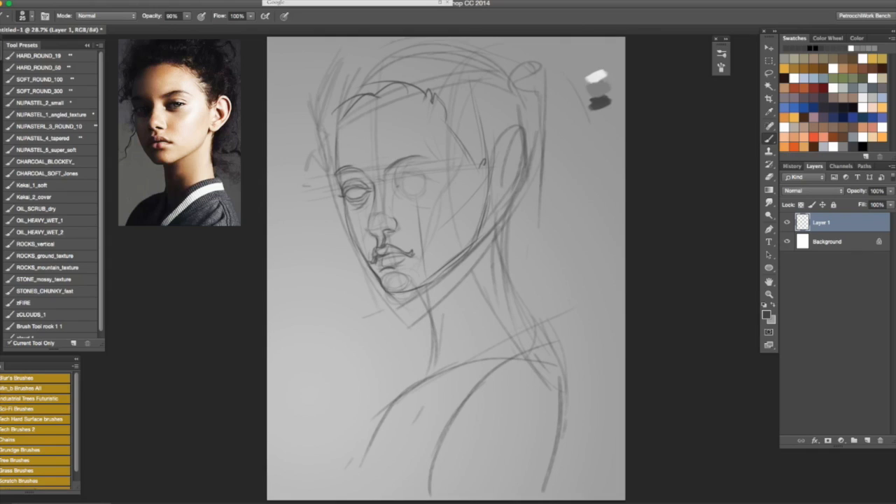
# Define the front of the neck from under the jaw down through the chest to the canvas's lower edge
pyautogui.moveTo(411, 292)
pyautogui.mouseDown()
pyautogui.moveTo(433, 288)
pyautogui.moveTo(449, 313)
pyautogui.mouseUp()
pyautogui.moveTo(416, 287); pyautogui.dragTo(431, 343)
pyautogui.moveTo(432, 300); pyautogui.dragTo(425, 366)
pyautogui.moveTo(426, 305)
pyautogui.mouseDown()
pyautogui.moveTo(415, 408)
pyautogui.moveTo(380, 500)
pyautogui.mouseUp()
pyautogui.hotkey('ctrl', 'z')
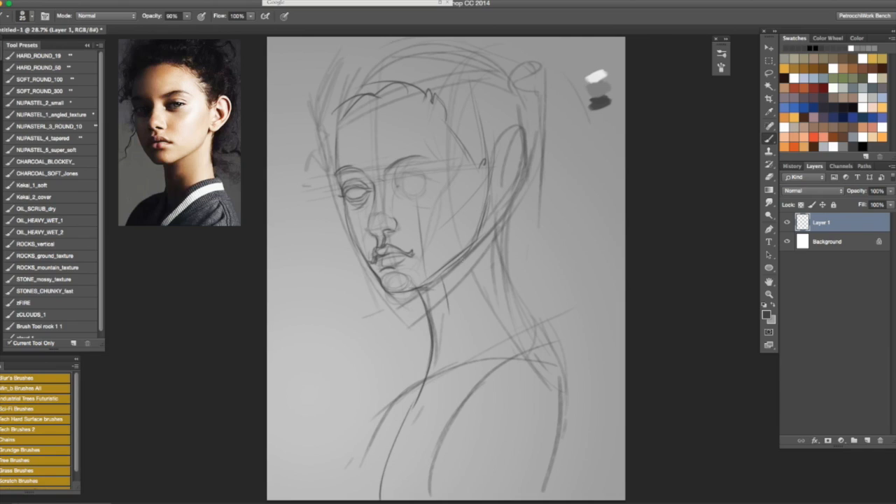
# Draw the ear's outer contour and its inner fold at the end of the jaw
pyautogui.moveTo(485, 208); pyautogui.dragTo(477, 238)
pyautogui.moveTo(486, 219)
pyautogui.mouseDown()
pyautogui.moveTo(505, 203)
pyautogui.moveTo(494, 153)
pyautogui.mouseUp()
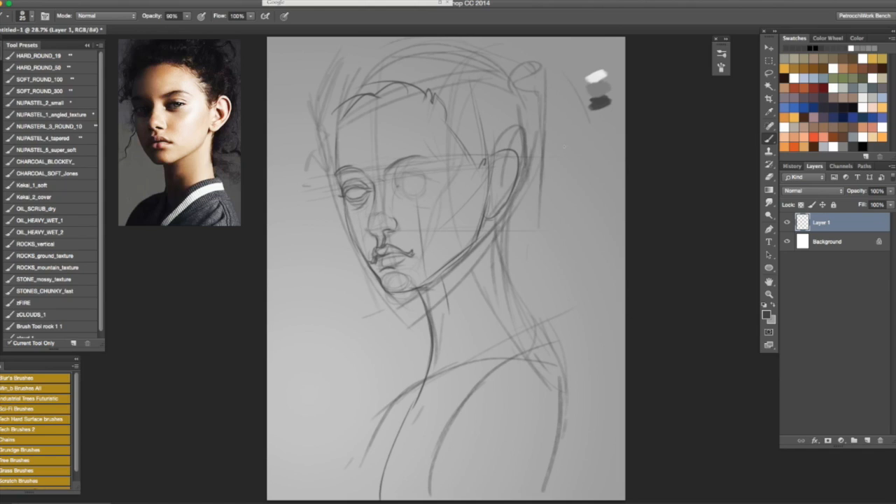
pyautogui.hotkey('ctrl', 'z')
pyautogui.moveTo(493, 161)
pyautogui.mouseDown()
pyautogui.moveTo(516, 165)
pyautogui.moveTo(502, 208)
pyautogui.mouseUp()
pyautogui.moveTo(497, 158); pyautogui.dragTo(490, 176)
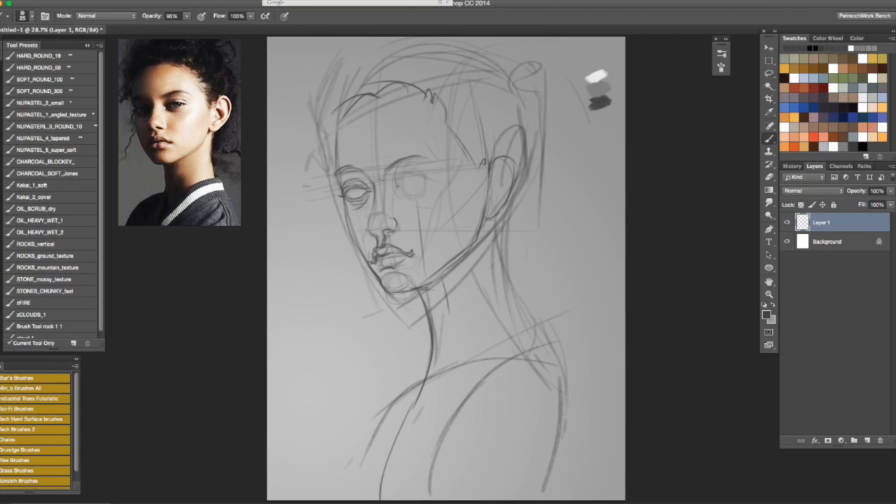
# Reinforce the hairline at the temple and forehead and add hair strands behind the ear
pyautogui.moveTo(464, 157)
pyautogui.mouseDown()
pyautogui.moveTo(474, 177)
pyautogui.moveTo(479, 163)
pyautogui.mouseUp()
pyautogui.moveTo(436, 118)
pyautogui.mouseDown()
pyautogui.moveTo(424, 97)
pyautogui.moveTo(386, 90)
pyautogui.mouseUp()
pyautogui.moveTo(372, 91); pyautogui.dragTo(418, 87)
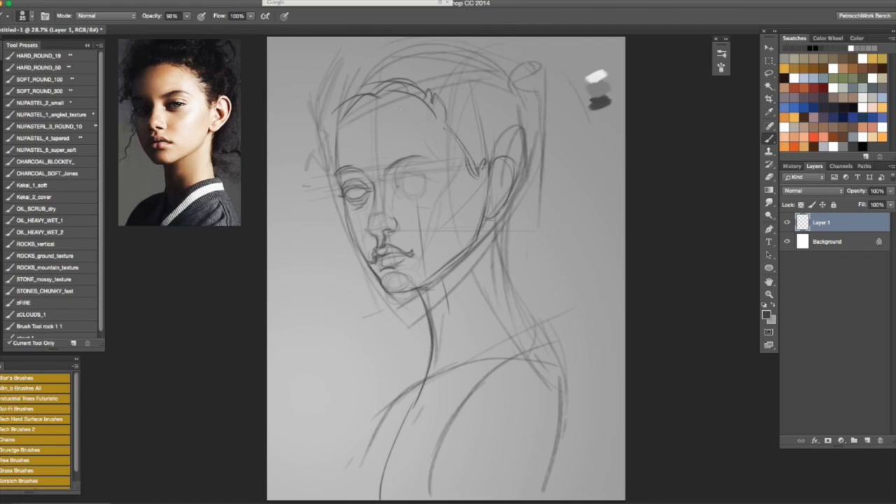
pyautogui.moveTo(534, 131)
pyautogui.mouseDown()
pyautogui.moveTo(529, 216)
pyautogui.moveTo(538, 226)
pyautogui.moveTo(523, 246)
pyautogui.mouseUp()
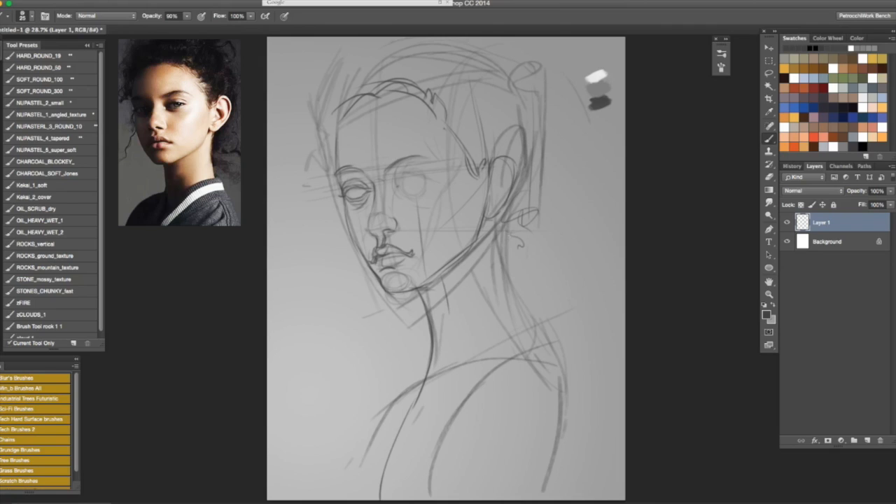
# Draw the side neck muscle below the ear and darken the nape contour down to the shoulder
pyautogui.moveTo(494, 217); pyautogui.dragTo(502, 287)
pyautogui.moveTo(494, 249); pyautogui.dragTo(455, 350)
pyautogui.moveTo(502, 270); pyautogui.dragTo(536, 329)
pyautogui.moveTo(518, 296)
pyautogui.mouseDown()
pyautogui.moveTo(558, 388)
pyautogui.moveTo(538, 318)
pyautogui.moveTo(558, 380)
pyautogui.mouseUp()
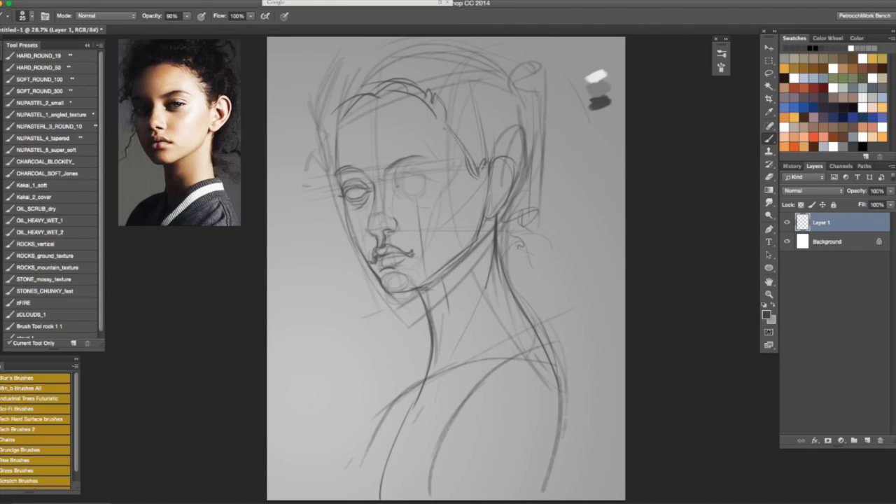
# Clean up the far cheek contour and outline the near eye with its inner corner
pyautogui.moveTo(362, 251); pyautogui.dragTo(344, 186)
pyautogui.moveTo(390, 183); pyautogui.dragTo(394, 170)
pyautogui.moveTo(401, 178); pyautogui.dragTo(420, 174)
pyautogui.moveTo(401, 184); pyautogui.dragTo(425, 179)
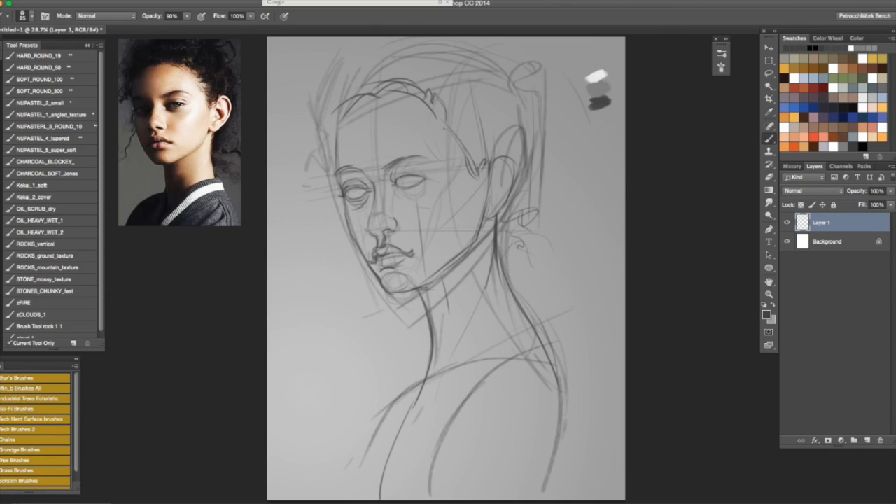
# Refine the near eye's corners and upper lid crease and darken the brow above it
pyautogui.moveTo(395, 181); pyautogui.dragTo(402, 177)
pyautogui.moveTo(395, 183); pyautogui.dragTo(404, 177)
pyautogui.moveTo(423, 179); pyautogui.dragTo(429, 171)
pyautogui.moveTo(401, 172); pyautogui.dragTo(431, 170)
pyautogui.moveTo(393, 160); pyautogui.dragTo(427, 153)
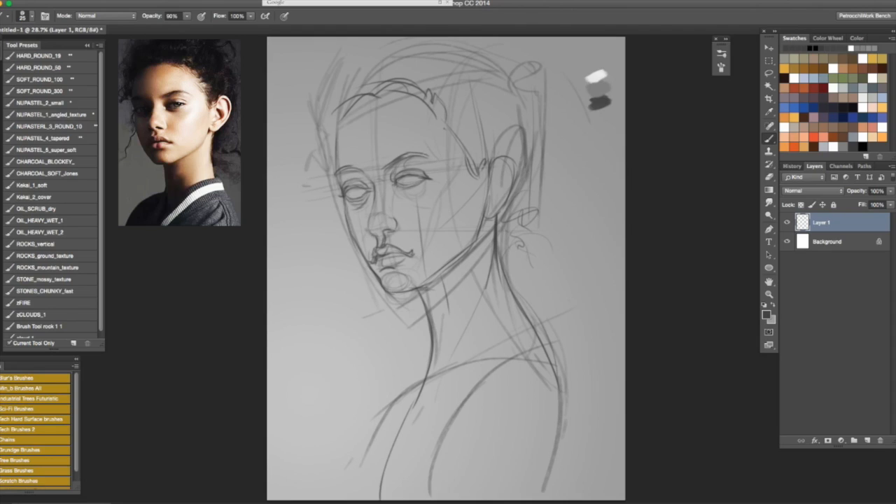
# Add forehead hairline strokes and draw long curves for the hair mass behind the head
pyautogui.moveTo(368, 119); pyautogui.dragTo(371, 150)
pyautogui.moveTo(373, 100)
pyautogui.mouseDown()
pyautogui.moveTo(341, 127)
pyautogui.moveTo(382, 90)
pyautogui.mouseUp()
pyautogui.moveTo(495, 54); pyautogui.dragTo(546, 181)
pyautogui.moveTo(534, 79); pyautogui.dragTo(557, 217)
pyautogui.moveTo(541, 179); pyautogui.dragTo(531, 220)
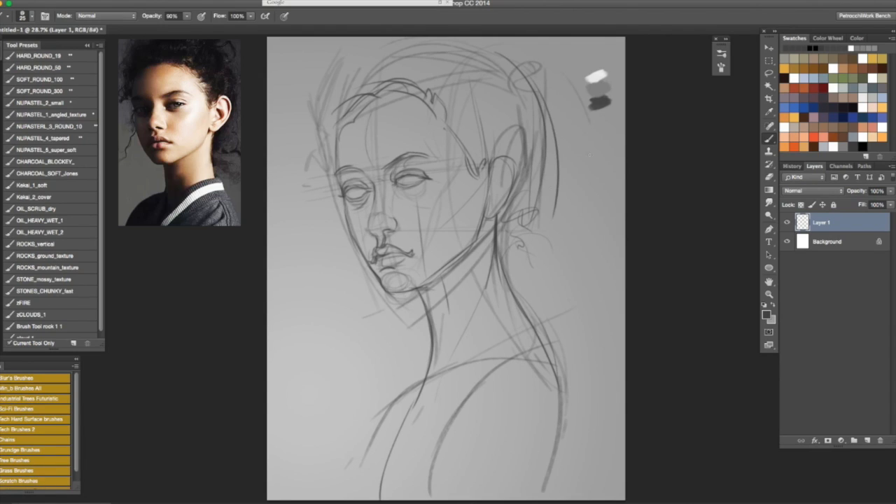
# With the CHARCOAL_SOFT_Jones brush preset, block in broad hair strokes from the crown across the back of the head down to the ear
pyautogui.click(67, 174)
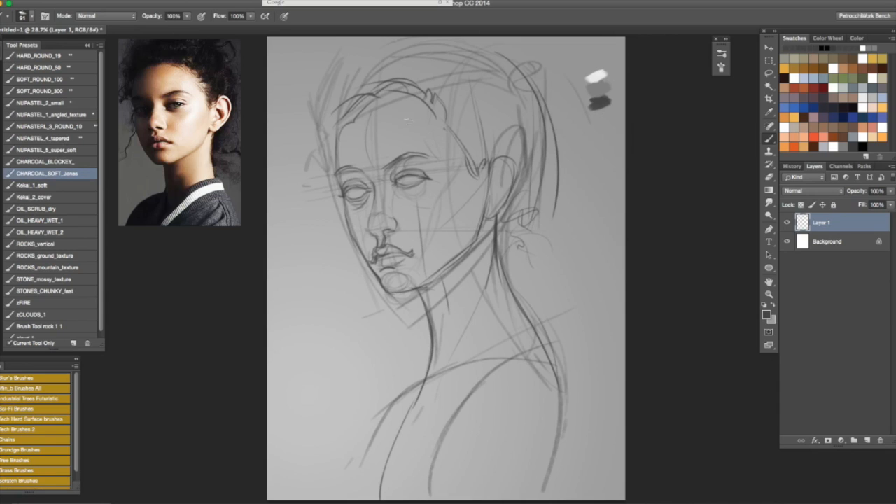
pyautogui.moveTo(404, 53)
pyautogui.mouseDown()
pyautogui.moveTo(347, 106)
pyautogui.moveTo(329, 111)
pyautogui.mouseUp()
pyautogui.moveTo(423, 40); pyautogui.dragTo(360, 101)
pyautogui.moveTo(446, 95); pyautogui.dragTo(460, 93)
pyautogui.moveTo(457, 43); pyautogui.dragTo(391, 79)
pyautogui.moveTo(476, 54); pyautogui.dragTo(404, 89)
pyautogui.moveTo(502, 49); pyautogui.dragTo(425, 87)
pyautogui.moveTo(511, 66)
pyautogui.mouseDown()
pyautogui.moveTo(433, 99)
pyautogui.moveTo(441, 114)
pyautogui.mouseUp()
pyautogui.moveTo(541, 89); pyautogui.dragTo(454, 126)
pyautogui.moveTo(538, 105); pyautogui.dragTo(464, 142)
pyautogui.moveTo(528, 126)
pyautogui.mouseDown()
pyautogui.moveTo(459, 152)
pyautogui.moveTo(469, 175)
pyautogui.mouseUp()
# Fill in the hair on the far side of the face, including the loose tuft beside the far eye
pyautogui.moveTo(337, 96); pyautogui.dragTo(317, 168)
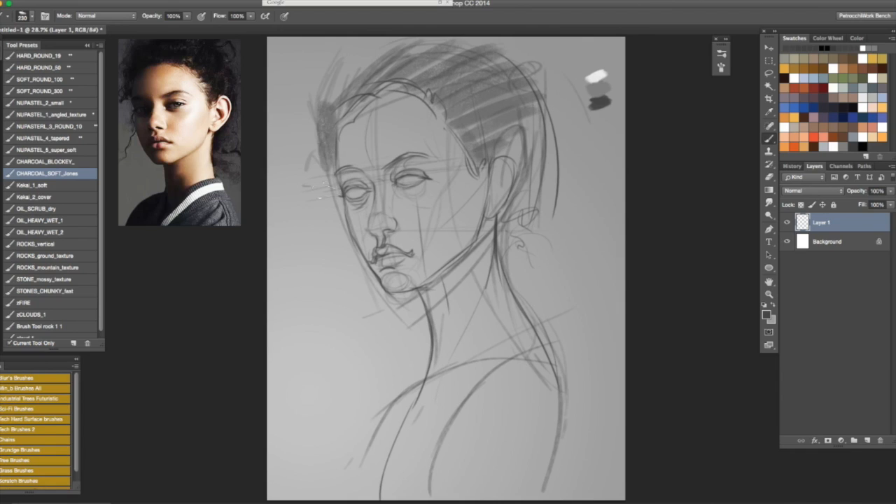
pyautogui.moveTo(328, 116); pyautogui.dragTo(316, 211)
pyautogui.moveTo(329, 174); pyautogui.dragTo(284, 214)
pyautogui.moveTo(409, 58)
pyautogui.mouseDown()
pyautogui.moveTo(327, 120)
pyautogui.moveTo(322, 112)
pyautogui.moveTo(340, 105)
pyautogui.mouseUp()
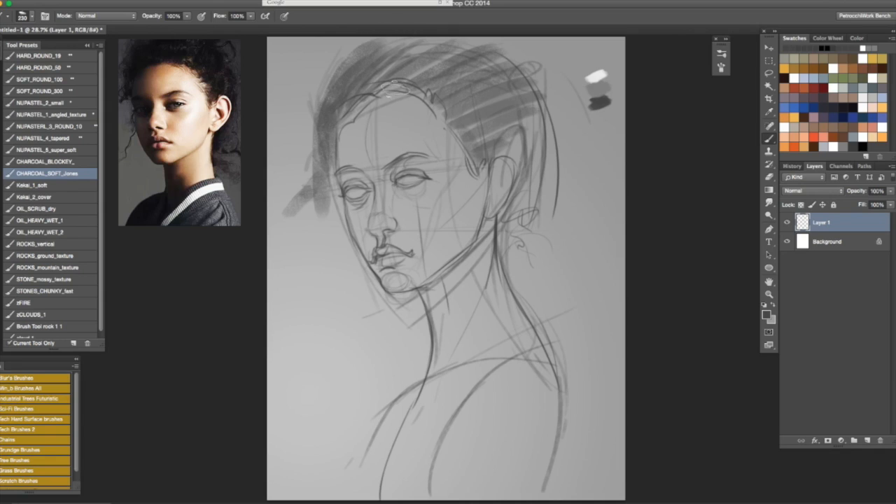
# Shade the shadowed far side of the face from the forehead over the eye to the cheek beside the mouth
pyautogui.moveTo(369, 98)
pyautogui.mouseDown()
pyautogui.moveTo(354, 189)
pyautogui.moveTo(341, 186)
pyautogui.mouseUp()
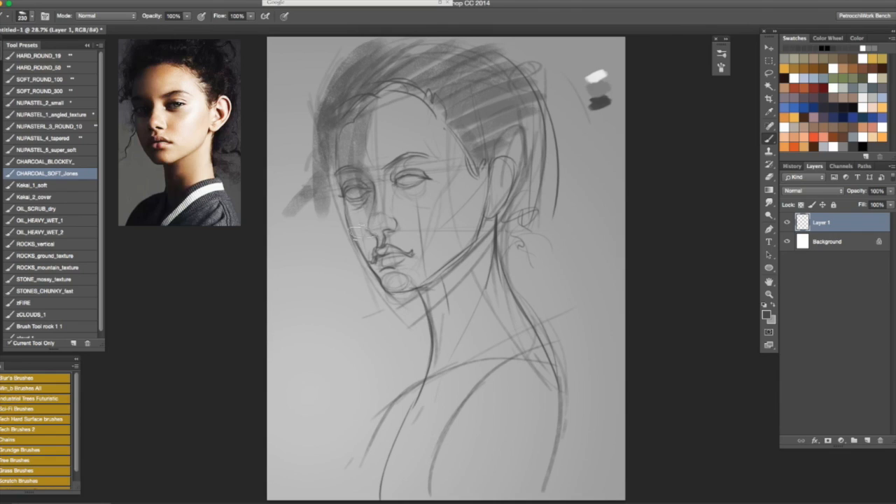
pyautogui.moveTo(351, 168); pyautogui.dragTo(360, 239)
pyautogui.moveTo(363, 192); pyautogui.dragTo(373, 261)
pyautogui.press('super+z')
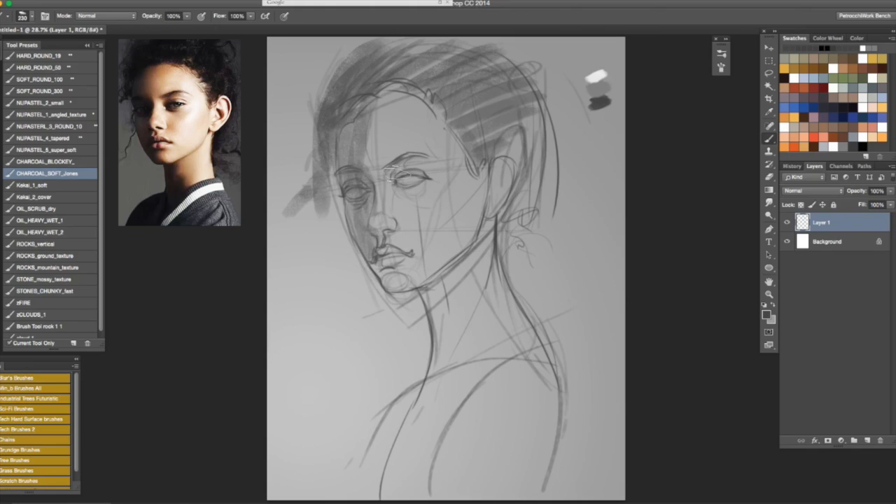
# Tone the near eye socket and deepen the shadow around the far eye and temple
pyautogui.moveTo(409, 202)
pyautogui.mouseDown()
pyautogui.moveTo(401, 201)
pyautogui.moveTo(413, 176)
pyautogui.moveTo(410, 193)
pyautogui.mouseUp()
pyautogui.moveTo(362, 180); pyautogui.dragTo(366, 221)
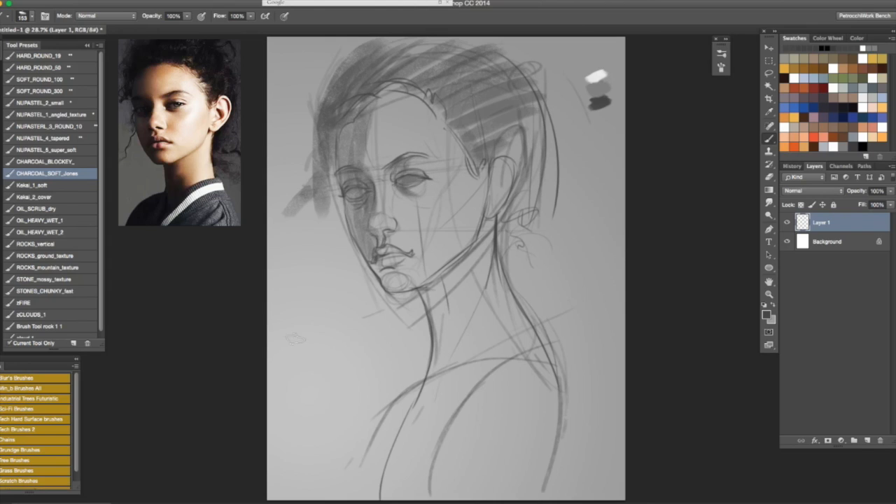
pyautogui.moveTo(350, 176); pyautogui.dragTo(352, 213)
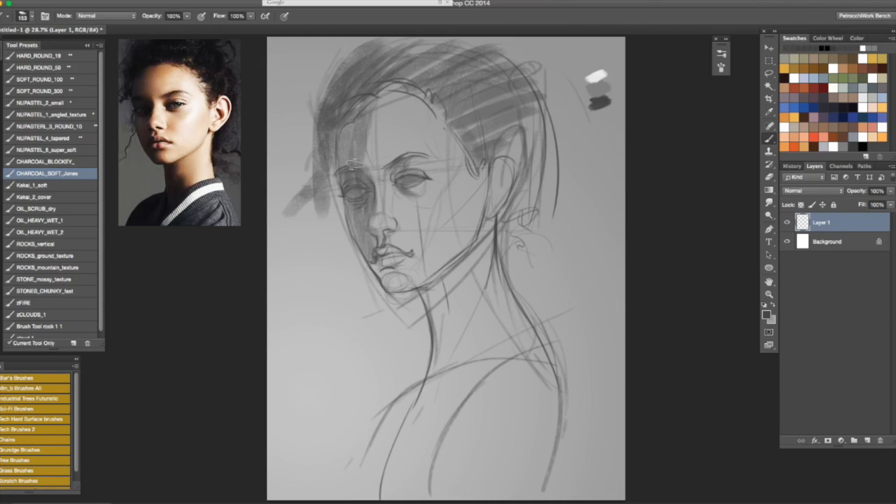
pyautogui.moveTo(338, 130); pyautogui.dragTo(337, 172)
# Hatch across the swept-back hair above the near temple and touch up the nose wing and near brow
pyautogui.moveTo(372, 95)
pyautogui.mouseDown()
pyautogui.moveTo(391, 62)
pyautogui.moveTo(403, 67)
pyautogui.moveTo(409, 114)
pyautogui.moveTo(445, 89)
pyautogui.moveTo(467, 110)
pyautogui.moveTo(479, 82)
pyautogui.moveTo(503, 83)
pyautogui.moveTo(475, 186)
pyautogui.moveTo(476, 142)
pyautogui.mouseUp()
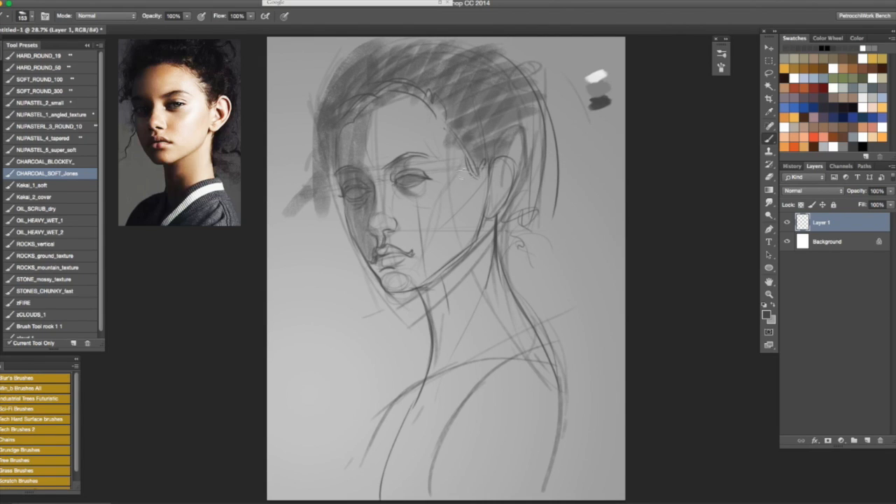
pyautogui.moveTo(408, 234); pyautogui.dragTo(394, 227)
pyautogui.moveTo(413, 171)
pyautogui.mouseDown()
pyautogui.moveTo(397, 173)
pyautogui.moveTo(398, 165)
pyautogui.mouseUp()
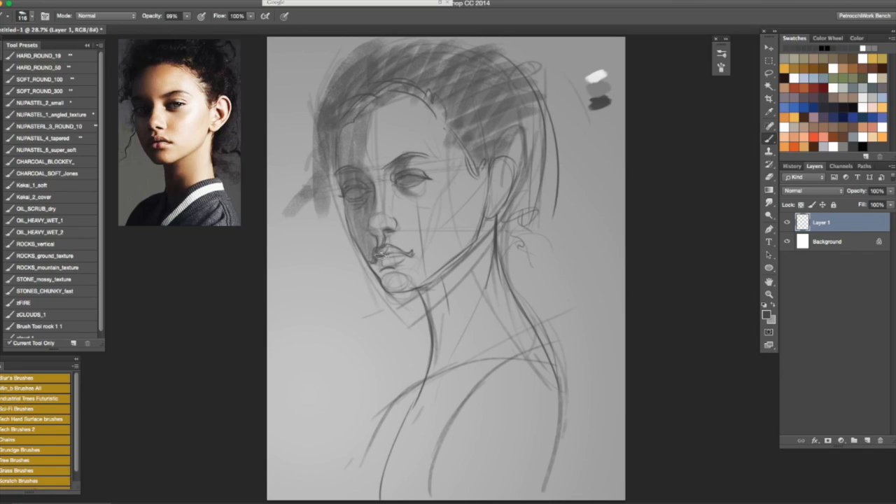
# Shade the far side of the mouth and the chin below the lower lip, undoing stray strokes
pyautogui.moveTo(371, 259)
pyautogui.mouseDown()
pyautogui.moveTo(402, 231)
pyautogui.moveTo(409, 264)
pyautogui.moveTo(382, 268)
pyautogui.moveTo(404, 272)
pyautogui.moveTo(385, 294)
pyautogui.moveTo(408, 273)
pyautogui.moveTo(386, 285)
pyautogui.mouseUp()
pyautogui.moveTo(384, 281); pyautogui.dragTo(402, 289)
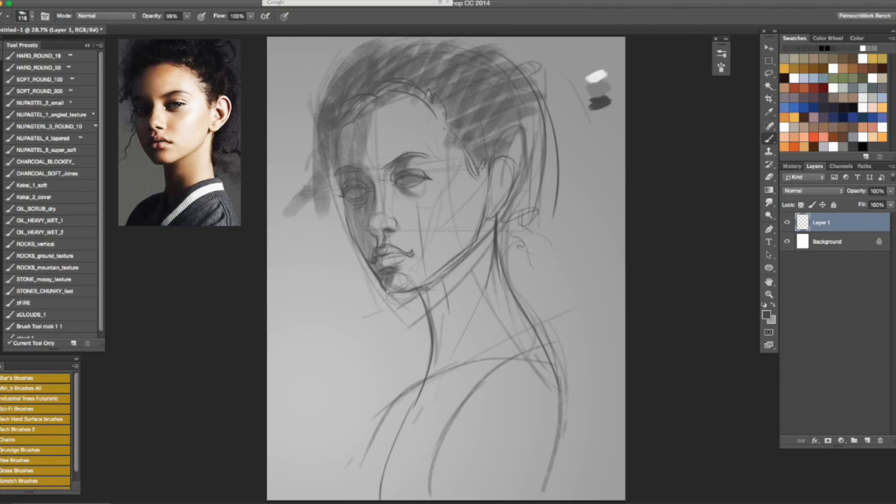
pyautogui.moveTo(364, 174); pyautogui.dragTo(371, 192)
pyautogui.moveTo(401, 267)
pyautogui.mouseDown()
pyautogui.moveTo(385, 266)
pyautogui.moveTo(409, 260)
pyautogui.moveTo(401, 253)
pyautogui.moveTo(416, 244)
pyautogui.mouseUp()
pyautogui.press('super+z')
pyautogui.press('super+z')
# Block in the hair behind the ear and the loose bun mass at the nape
pyautogui.moveTo(525, 159); pyautogui.dragTo(557, 158)
pyautogui.moveTo(550, 126)
pyautogui.mouseDown()
pyautogui.moveTo(501, 144)
pyautogui.moveTo(527, 155)
pyautogui.moveTo(520, 242)
pyautogui.moveTo(533, 189)
pyautogui.mouseUp()
pyautogui.press('super+z')
pyautogui.moveTo(532, 144)
pyautogui.mouseDown()
pyautogui.moveTo(519, 234)
pyautogui.moveTo(559, 275)
pyautogui.mouseUp()
pyautogui.moveTo(515, 231); pyautogui.dragTo(563, 294)
# Shade the front of the neck with vertical strokes from under the jaw down to the collar
pyautogui.moveTo(431, 283)
pyautogui.mouseDown()
pyautogui.moveTo(441, 325)
pyautogui.moveTo(454, 330)
pyautogui.mouseUp()
pyautogui.moveTo(448, 270); pyautogui.dragTo(460, 349)
pyautogui.moveTo(469, 319); pyautogui.dragTo(457, 364)
pyautogui.moveTo(437, 279); pyautogui.dragTo(429, 357)
pyautogui.moveTo(448, 305); pyautogui.dragTo(443, 377)
pyautogui.moveTo(455, 331); pyautogui.dragTo(453, 370)
pyautogui.moveTo(448, 305)
pyautogui.mouseDown()
pyautogui.moveTo(424, 280)
pyautogui.moveTo(440, 279)
pyautogui.mouseUp()
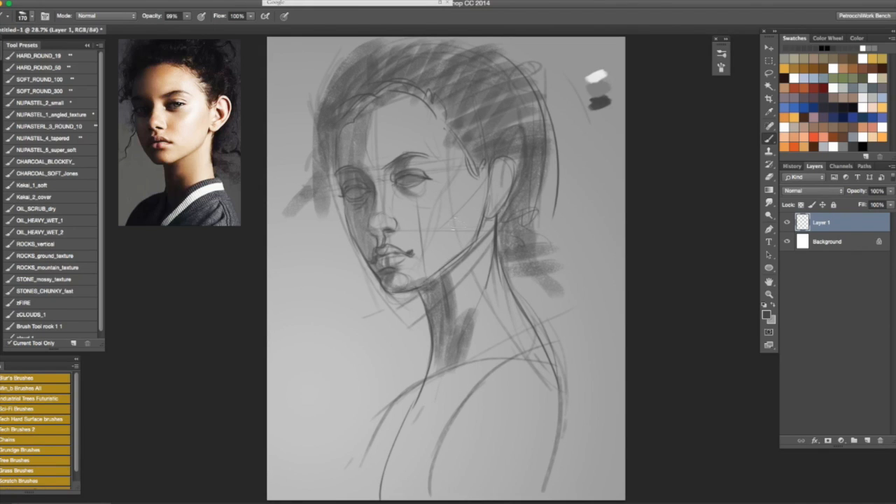
# Touch up the shadow under the nose and strengthen the tone on the far forehead up to the hairline
pyautogui.moveTo(396, 238); pyautogui.dragTo(385, 238)
pyautogui.moveTo(352, 123); pyautogui.dragTo(366, 86)
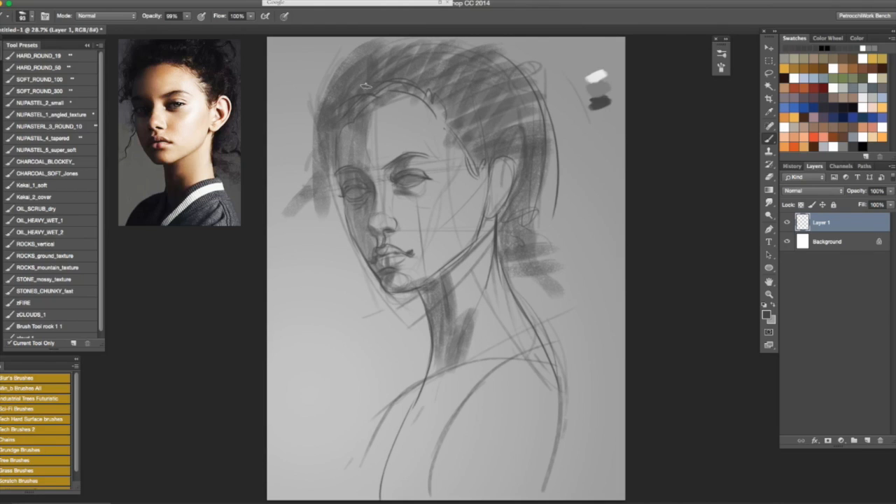
pyautogui.moveTo(365, 154); pyautogui.dragTo(360, 97)
pyautogui.moveTo(359, 164); pyautogui.dragTo(362, 131)
# Rework the loose hair at the nape into curling locks that hang behind the neck
pyautogui.moveTo(524, 238)
pyautogui.mouseDown()
pyautogui.moveTo(553, 251)
pyautogui.moveTo(563, 297)
pyautogui.mouseUp()
pyautogui.hotkey('ctrl', 'z')
pyautogui.moveTo(538, 264); pyautogui.dragTo(550, 302)
pyautogui.moveTo(510, 262); pyautogui.dragTo(521, 290)
pyautogui.moveTo(525, 280); pyautogui.dragTo(540, 324)
# Block in the near shoulder and sleeve of the garment with wide diagonal charcoal strokes
pyautogui.moveTo(531, 360); pyautogui.dragTo(439, 441)
pyautogui.moveTo(547, 346); pyautogui.dragTo(452, 445)
pyautogui.moveTo(522, 413)
pyautogui.mouseDown()
pyautogui.moveTo(534, 411)
pyautogui.moveTo(486, 410)
pyautogui.mouseUp()
pyautogui.moveTo(491, 464); pyautogui.dragTo(546, 419)
pyautogui.moveTo(476, 495); pyautogui.dragTo(540, 456)
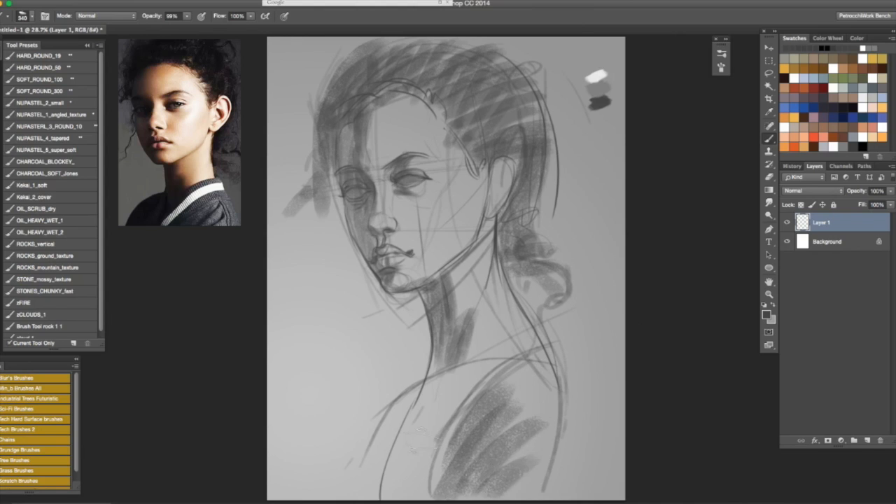
# Shade the front of the garment from the collar down across the chest to the far shoulder
pyautogui.moveTo(450, 356); pyautogui.dragTo(381, 463)
pyautogui.press('super+z')
pyautogui.moveTo(446, 360); pyautogui.dragTo(378, 496)
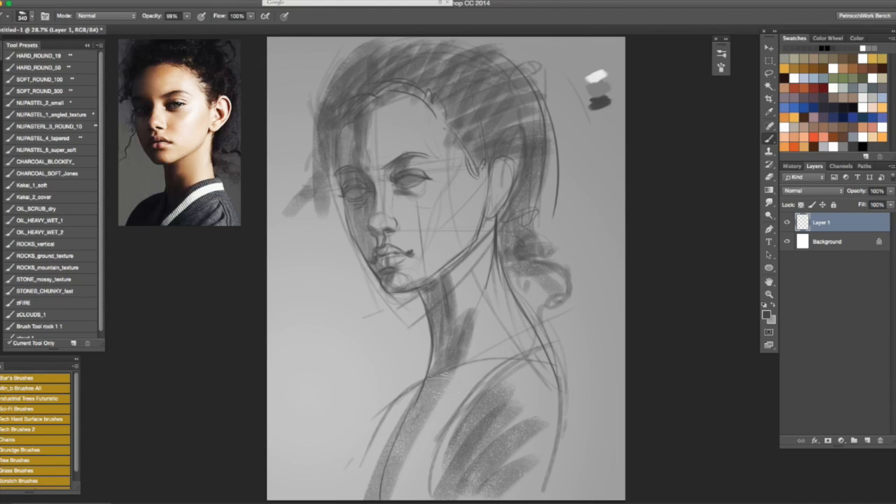
pyautogui.moveTo(441, 386); pyautogui.dragTo(398, 493)
pyautogui.moveTo(447, 412); pyautogui.dragTo(424, 489)
pyautogui.moveTo(438, 378); pyautogui.dragTo(365, 474)
pyautogui.moveTo(412, 399); pyautogui.dragTo(353, 499)
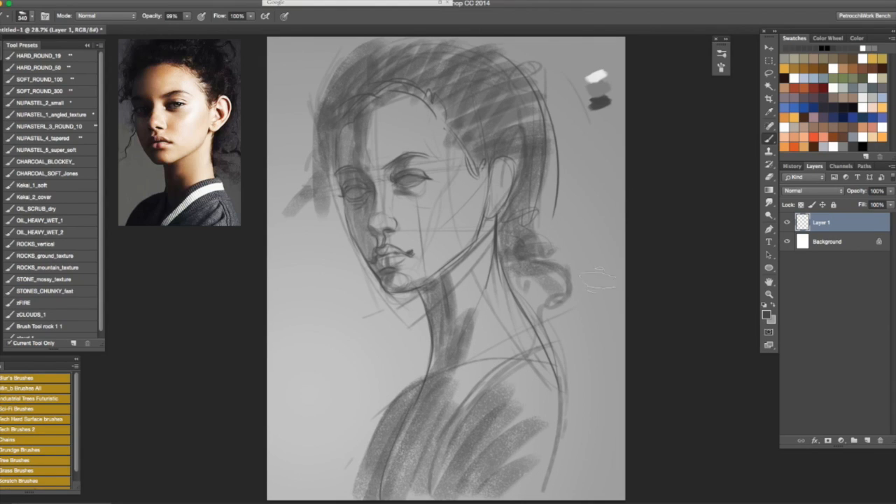
# Darken the near brow, try a stroke on the far eye, and check the portrait mirrored
pyautogui.moveTo(501, 220); pyautogui.dragTo(482, 217)
pyautogui.moveTo(385, 169)
pyautogui.mouseDown()
pyautogui.moveTo(421, 153)
pyautogui.moveTo(412, 152)
pyautogui.moveTo(432, 159)
pyautogui.mouseUp()
pyautogui.moveTo(358, 188); pyautogui.dragTo(359, 193)
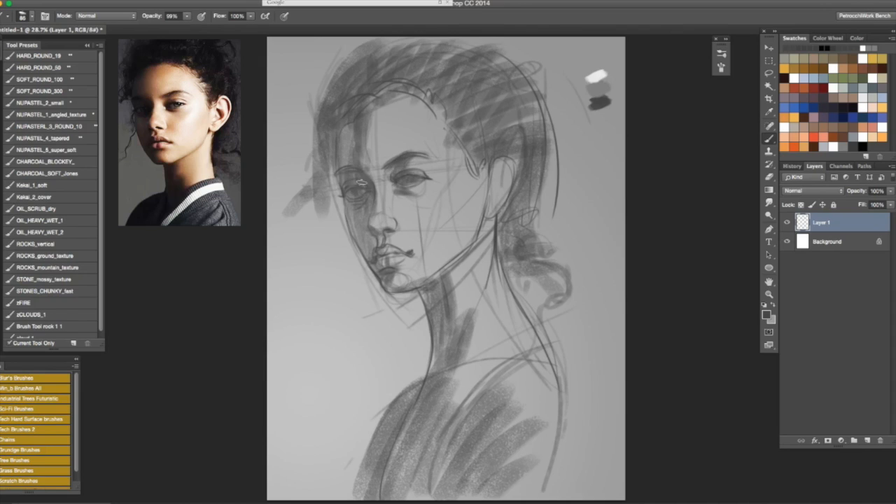
pyautogui.press('super+z')
pyautogui.press('F2')
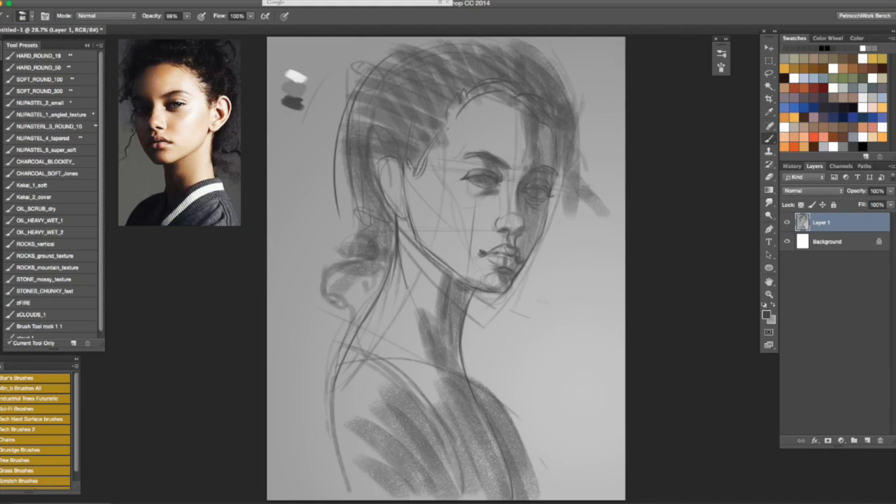
pyautogui.press('F2')
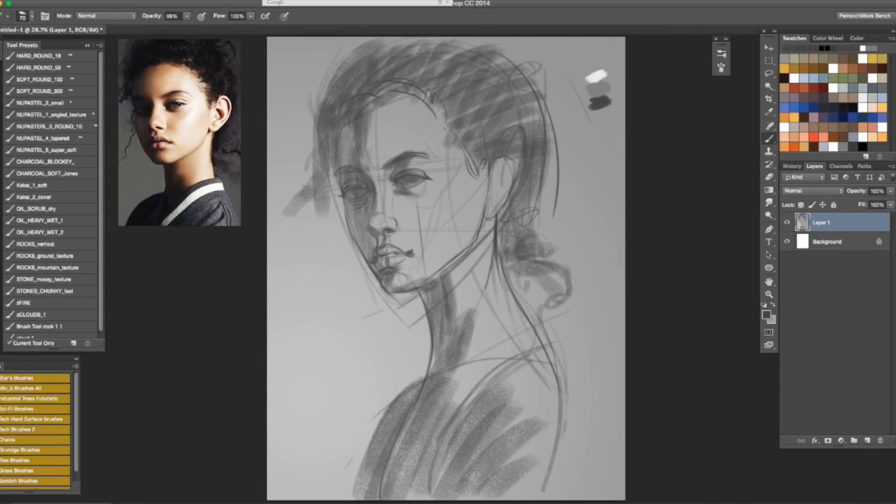
# Using a smaller brush, add shadows inside the ear and darken the line running from the earlobe down the neck
pyautogui.press('[')
pyautogui.press('[')
pyautogui.moveTo(497, 169)
pyautogui.mouseDown()
pyautogui.moveTo(512, 175)
pyautogui.moveTo(503, 173)
pyautogui.moveTo(502, 200)
pyautogui.moveTo(489, 190)
pyautogui.moveTo(502, 192)
pyautogui.moveTo(498, 260)
pyautogui.mouseUp()
pyautogui.hotkey('ctrl', 'z')
pyautogui.hotkey('ctrl', 'z')
pyautogui.moveTo(501, 210); pyautogui.dragTo(485, 311)
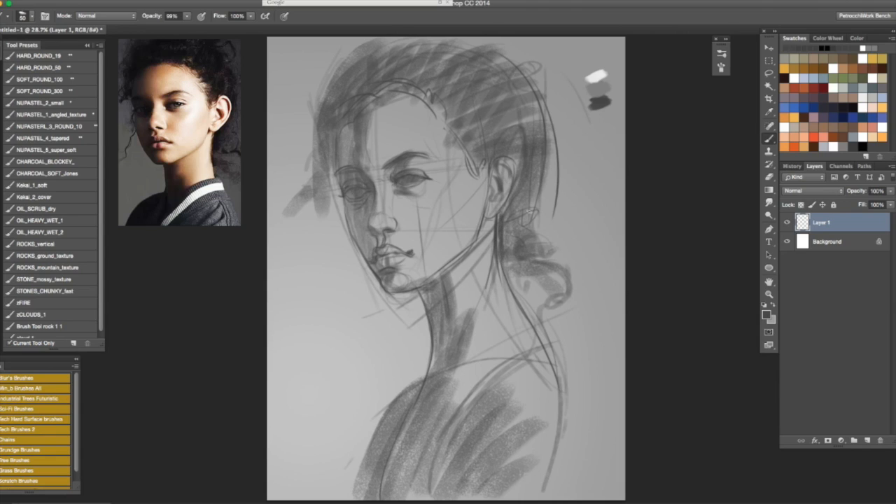
# Add short hatching strokes to the hair behind the ear and above the bun at the nape
pyautogui.moveTo(517, 215)
pyautogui.mouseDown()
pyautogui.moveTo(502, 238)
pyautogui.moveTo(534, 210)
pyautogui.mouseUp()
pyautogui.moveTo(508, 245)
pyautogui.mouseDown()
pyautogui.moveTo(535, 218)
pyautogui.moveTo(538, 234)
pyautogui.mouseUp()
pyautogui.moveTo(537, 183)
pyautogui.mouseDown()
pyautogui.moveTo(527, 214)
pyautogui.moveTo(547, 231)
pyautogui.moveTo(558, 196)
pyautogui.mouseUp()
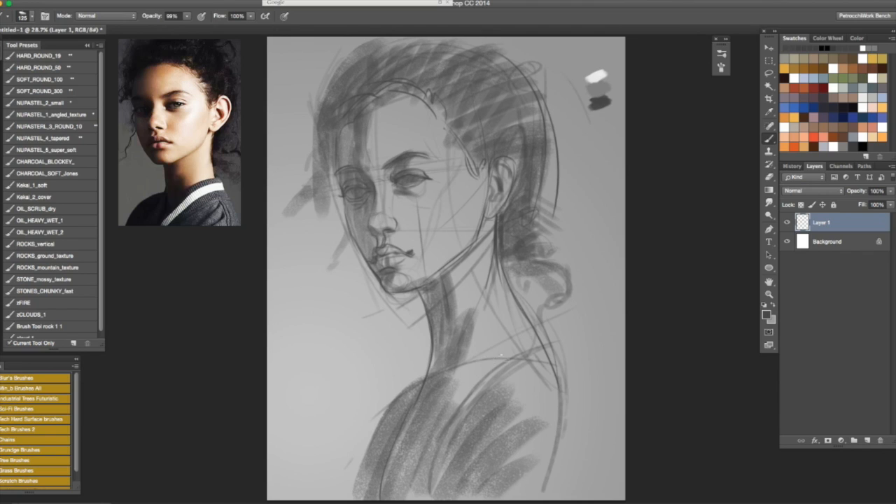
# Check the portrait mirrored, switch to the NUPASTEL_4_tapered brush preset, and flip the canvas back
pyautogui.press('super+0')
pyautogui.press('super+shift+h')
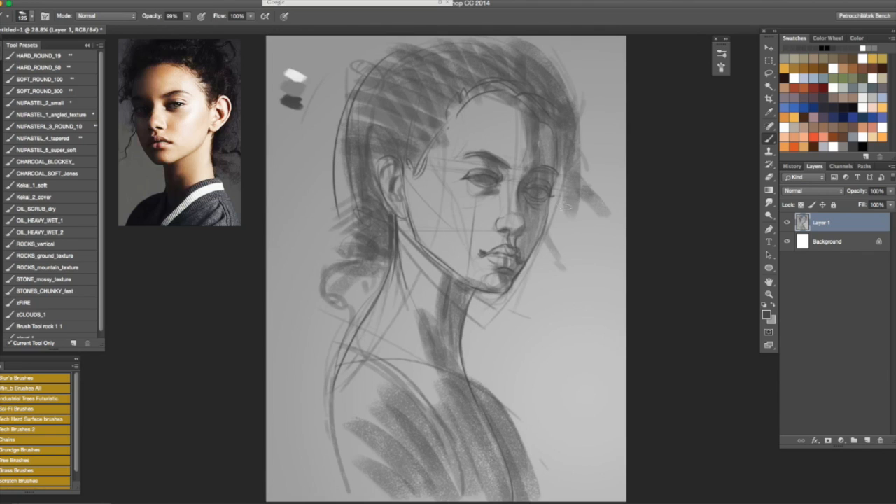
pyautogui.press('[')
pyautogui.press('[')
pyautogui.press('[')
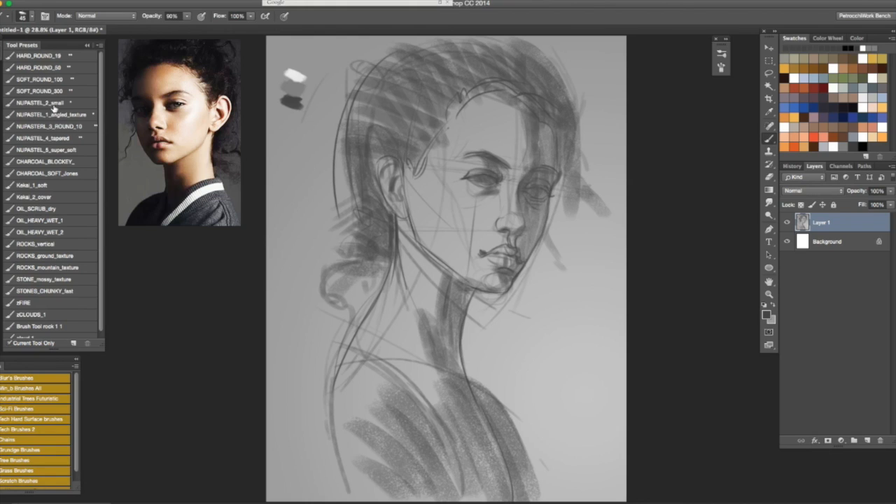
pyautogui.click(70, 138)
pyautogui.moveTo(557, 252); pyautogui.dragTo(550, 252)
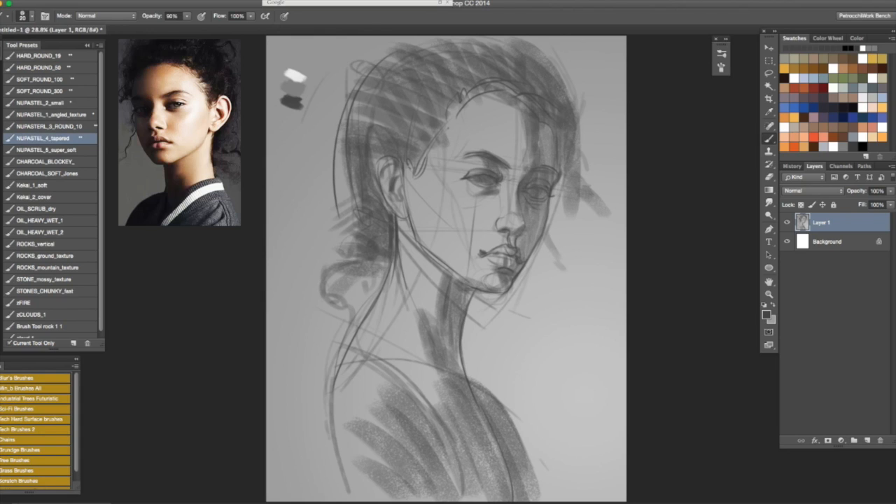
pyautogui.press('super+shift+h')
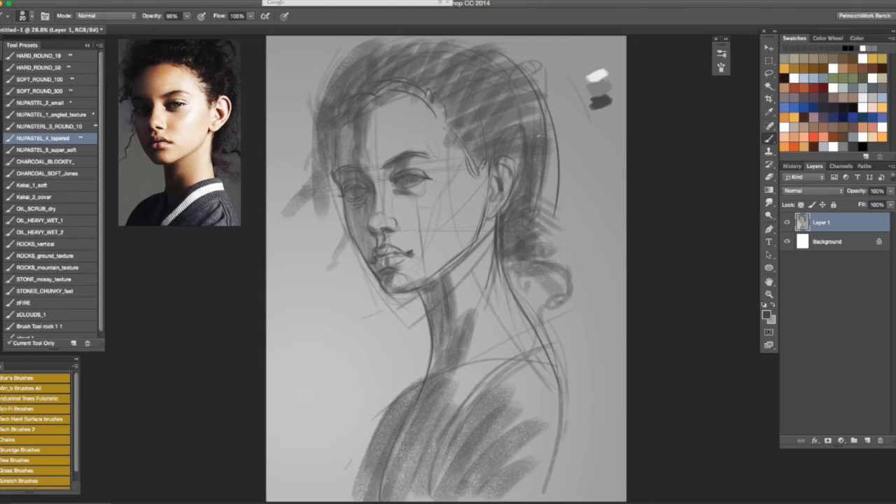
# Sample a light grey to tone the near cheek beside the nose and the forehead, and check the portrait mirrored
pyautogui.moveTo(419, 224); pyautogui.dragTo(430, 226)
pyautogui.moveTo(401, 210); pyautogui.dragTo(402, 228)
pyautogui.press('super+z')
pyautogui.keyDown('alt'); pyautogui.click(363, 220); pyautogui.keyUp('alt')
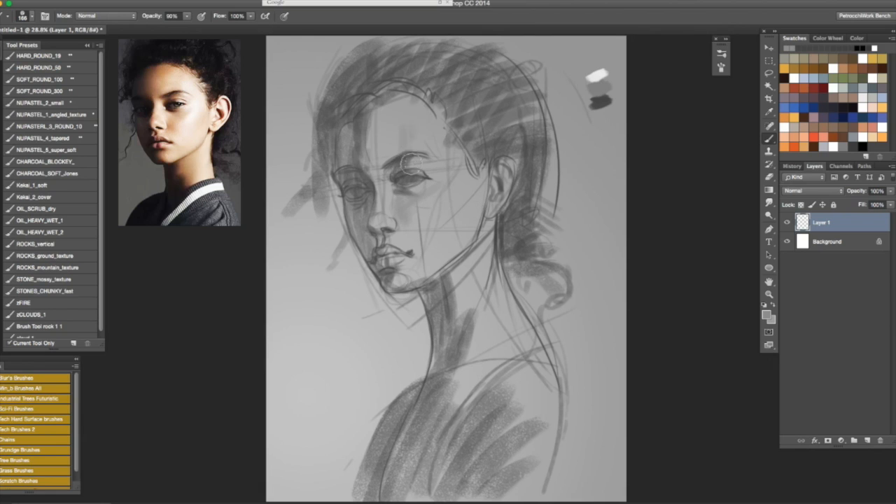
pyautogui.press('super+shift+h')
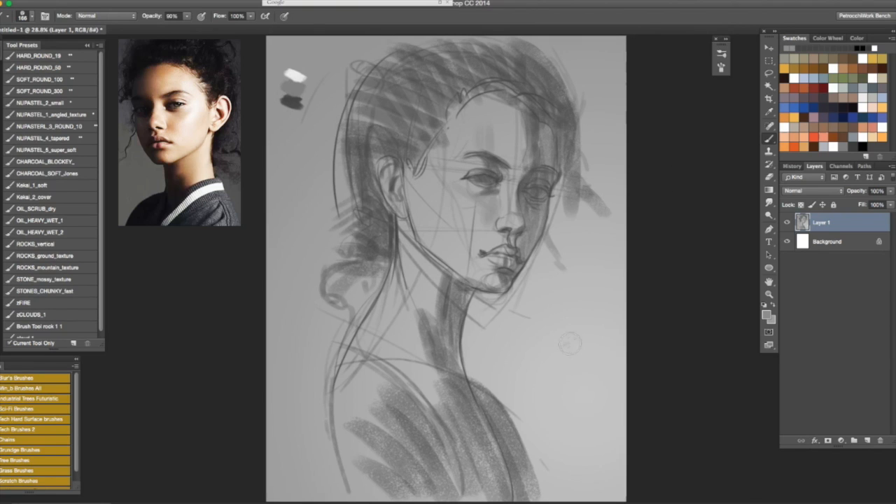
pyautogui.press('super+shift+h')
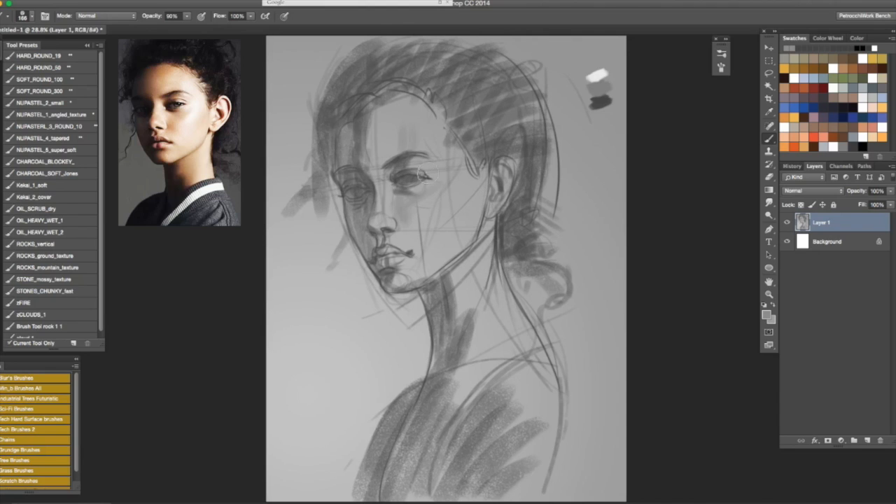
# Sample greys from the sketch to soften the area between the brows and darken the hairline across the forehead
pyautogui.moveTo(405, 161); pyautogui.dragTo(361, 181)
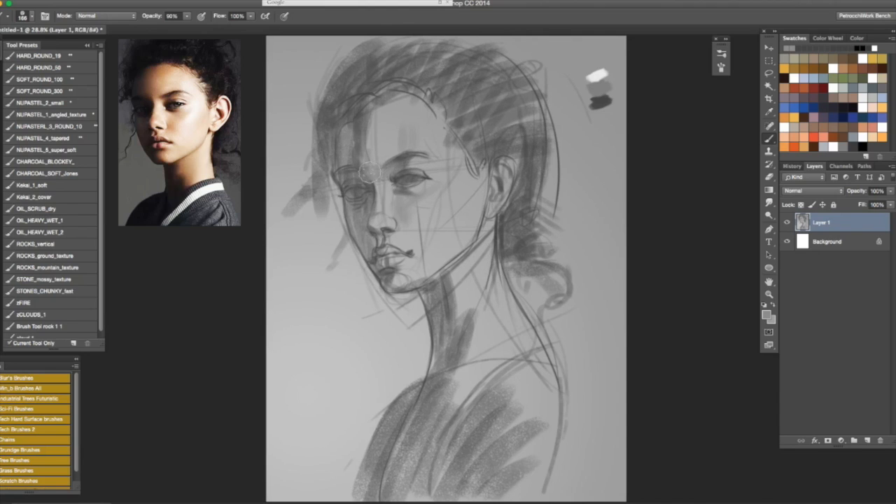
pyautogui.keyDown('alt'); pyautogui.click(397, 158); pyautogui.keyUp('alt')
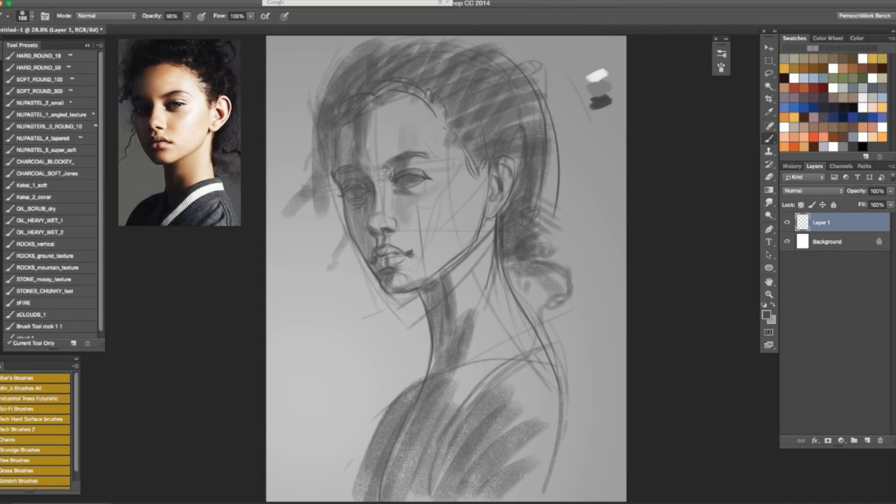
pyautogui.keyDown('alt'); pyautogui.click(396, 105); pyautogui.keyUp('alt')
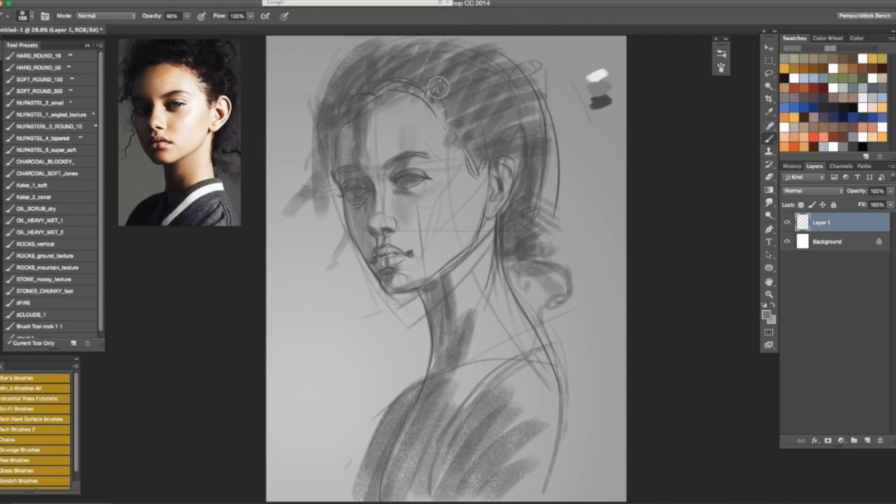
pyautogui.keyDown('alt'); pyautogui.click(401, 177); pyautogui.keyUp('alt')
pyautogui.moveTo(358, 96); pyautogui.dragTo(432, 88)
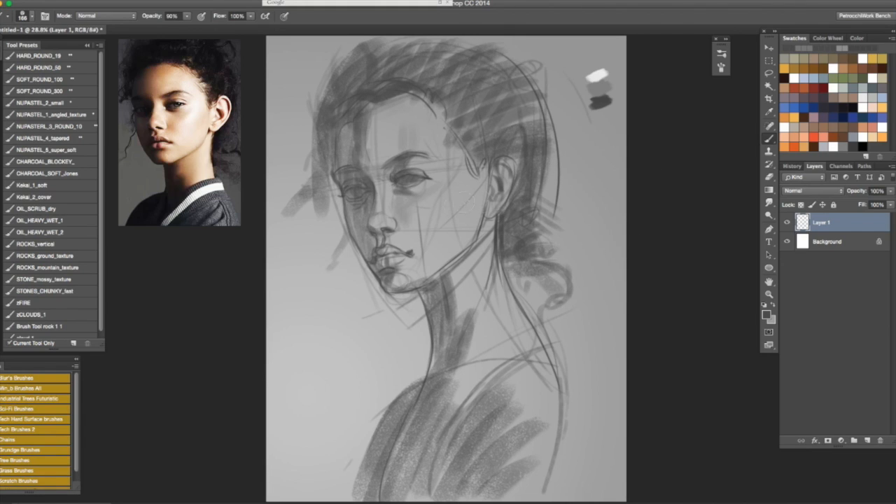
# Draw a small dark earring at the near earlobe and a loose wisp of hair beside the far cheek
pyautogui.moveTo(454, 237)
pyautogui.mouseDown()
pyautogui.moveTo(439, 246)
pyautogui.moveTo(445, 243)
pyautogui.mouseUp()
pyautogui.moveTo(478, 166); pyautogui.dragTo(474, 194)
pyautogui.moveTo(307, 236); pyautogui.dragTo(313, 305)
pyautogui.press('super+z')
pyautogui.moveTo(326, 196); pyautogui.dragTo(305, 213)
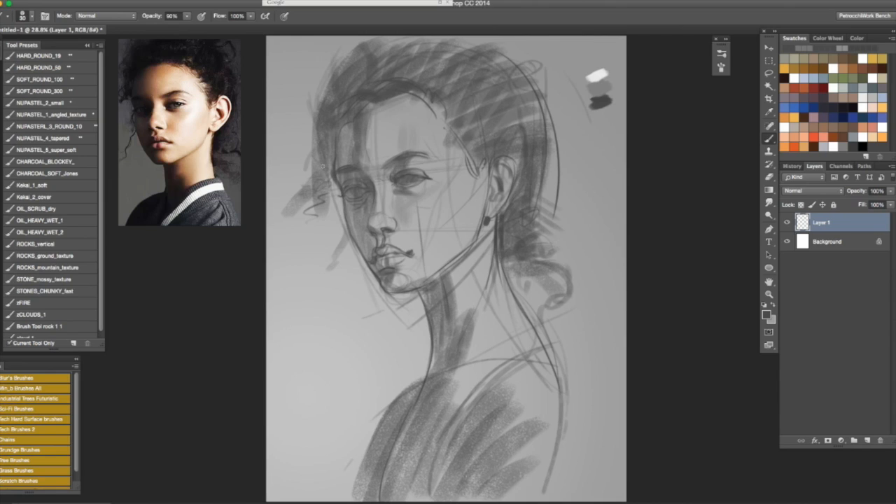
# Draw a curled lock beside the far temple and darken the far eye and its upper lid
pyautogui.moveTo(324, 132)
pyautogui.mouseDown()
pyautogui.moveTo(317, 172)
pyautogui.moveTo(315, 115)
pyautogui.mouseUp()
pyautogui.moveTo(342, 194); pyautogui.dragTo(357, 186)
pyautogui.press('[')
pyautogui.press(']')
pyautogui.moveTo(360, 183); pyautogui.dragTo(373, 186)
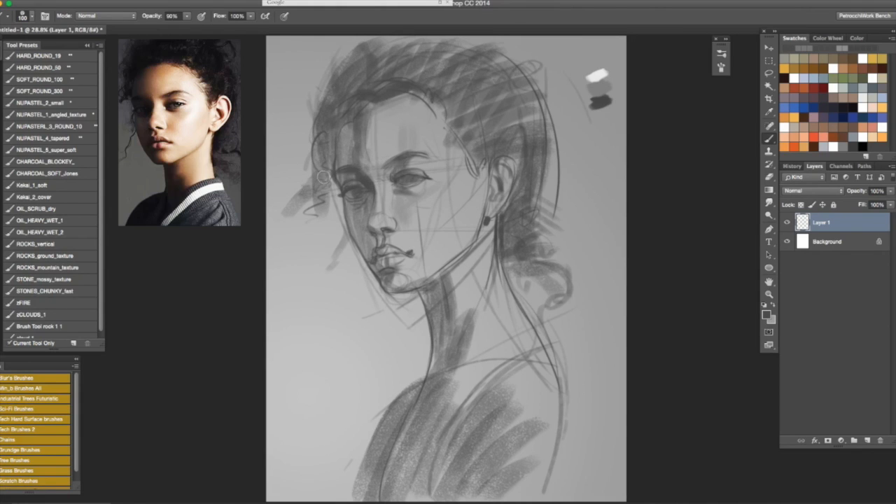
# Darken the hair beside the far temple and shade the far side of the forehead, lowering the brush opacity to 50%
pyautogui.moveTo(324, 131); pyautogui.dragTo(332, 183)
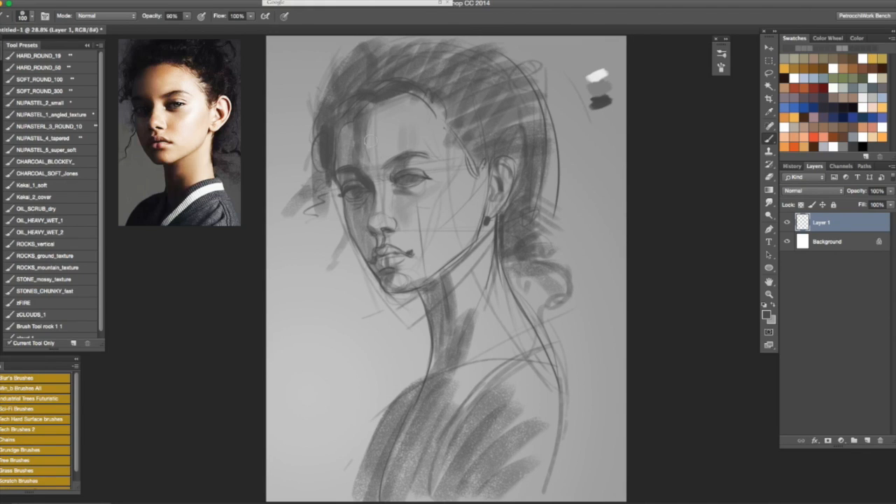
pyautogui.moveTo(360, 126); pyautogui.dragTo(358, 163)
pyautogui.press('5')
pyautogui.moveTo(349, 119); pyautogui.dragTo(348, 143)
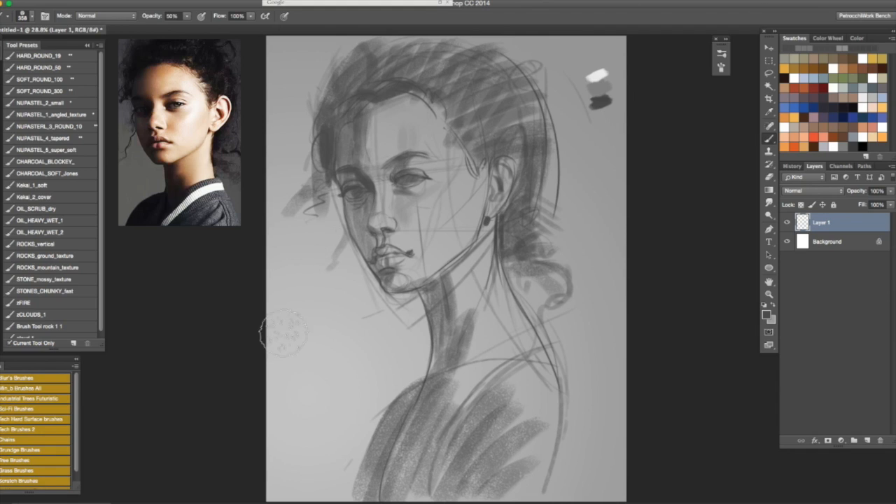
# Darken the hair on the near side of the head above the ear, undoing the stroke at the nape
pyautogui.moveTo(467, 126); pyautogui.dragTo(498, 149)
pyautogui.moveTo(522, 216); pyautogui.dragTo(519, 242)
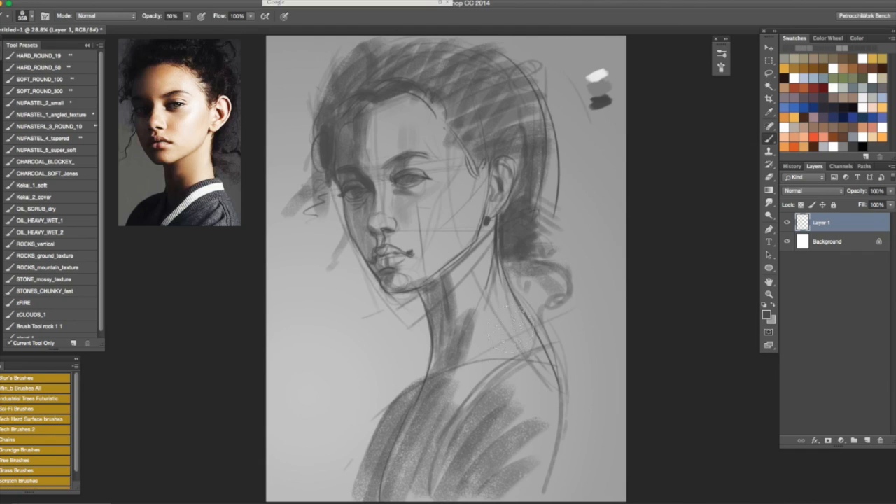
pyautogui.press('super+z')
pyautogui.moveTo(490, 110)
pyautogui.mouseDown()
pyautogui.moveTo(486, 138)
pyautogui.moveTo(508, 110)
pyautogui.moveTo(503, 85)
pyautogui.mouseUp()
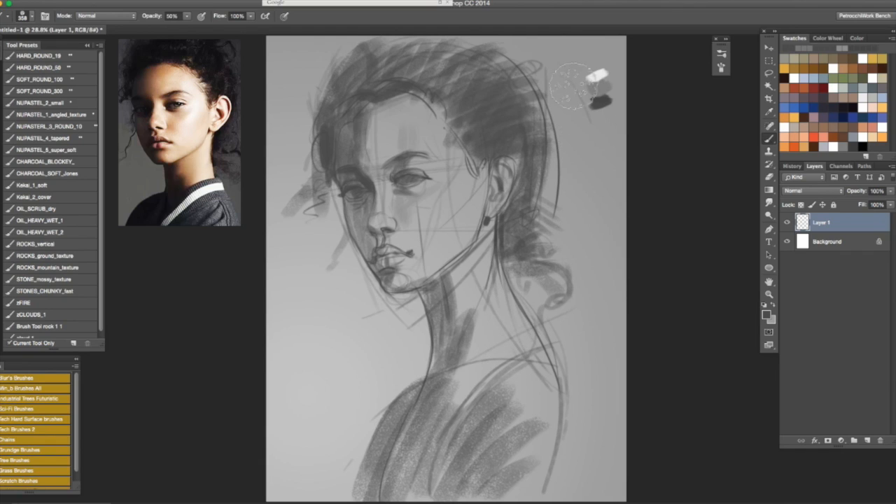
# Pick black and darken the upper lid, iris and corners of the near eye with a fine brush
pyautogui.moveTo(486, 298); pyautogui.dragTo(474, 299)
pyautogui.moveTo(404, 163); pyautogui.dragTo(393, 172)
pyautogui.click(843, 102)
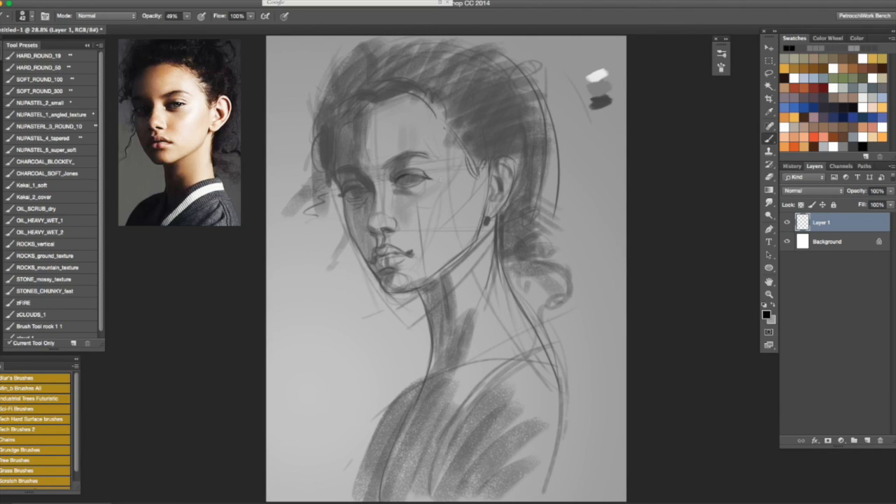
pyautogui.moveTo(405, 177); pyautogui.dragTo(420, 178)
pyautogui.moveTo(399, 177); pyautogui.dragTo(390, 184)
pyautogui.moveTo(423, 172); pyautogui.dragTo(413, 169)
# Darken the near eyebrow in black with a larger brush, undoing the last two strokes
pyautogui.press(']')
pyautogui.press(']')
pyautogui.press(']')
pyautogui.press(']')
pyautogui.moveTo(383, 161)
pyautogui.mouseDown()
pyautogui.moveTo(405, 151)
pyautogui.moveTo(420, 158)
pyautogui.mouseUp()
pyautogui.moveTo(401, 167); pyautogui.dragTo(409, 166)
pyautogui.moveTo(386, 164); pyautogui.dragTo(408, 152)
pyautogui.press('super+z')
pyautogui.press('super+z')
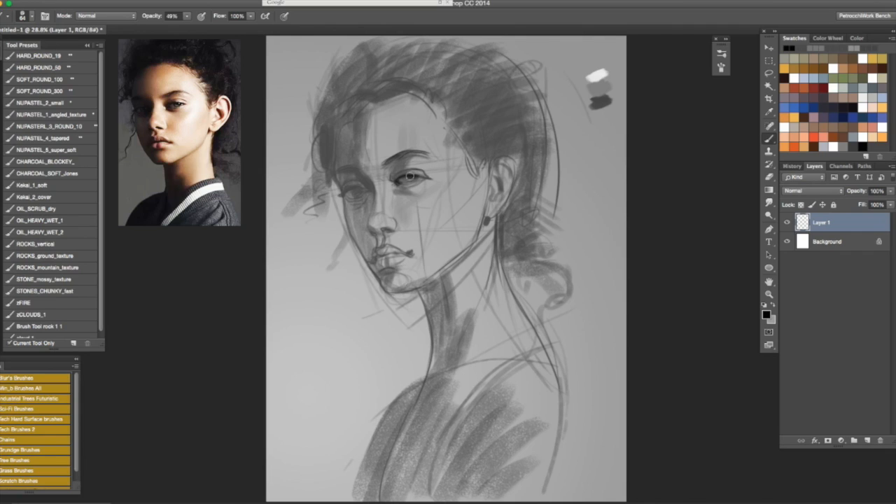
# Deepen the shading around the eyes, set the brush opacity to 50% and check the portrait with a temporary horizontal flip
pyautogui.moveTo(422, 194); pyautogui.dragTo(417, 194)
pyautogui.moveTo(418, 175); pyautogui.dragTo(426, 180)
pyautogui.moveTo(406, 184)
pyautogui.mouseDown()
pyautogui.moveTo(396, 189)
pyautogui.moveTo(409, 187)
pyautogui.mouseUp()
pyautogui.press('5')
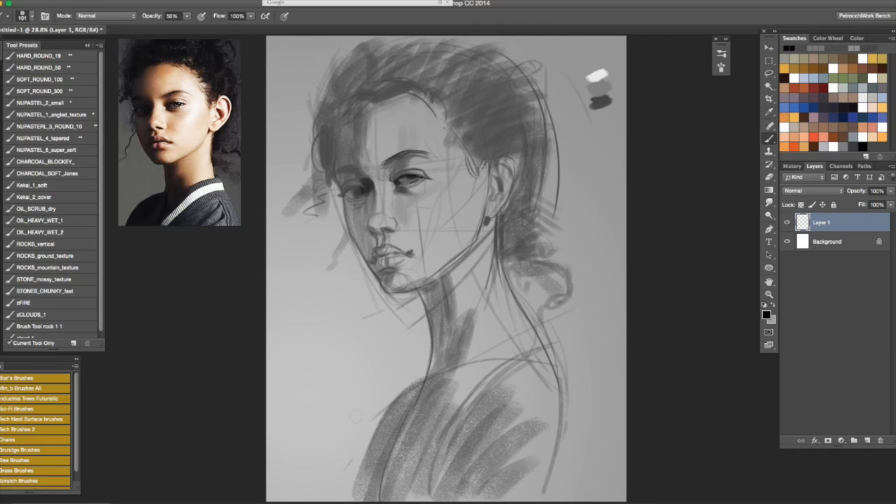
pyautogui.press('super+shift+h')
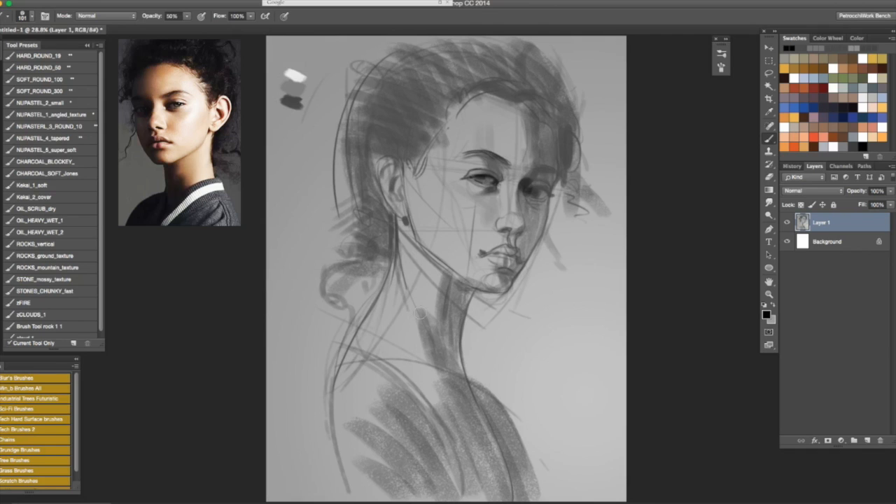
pyautogui.press('super+shift+h')
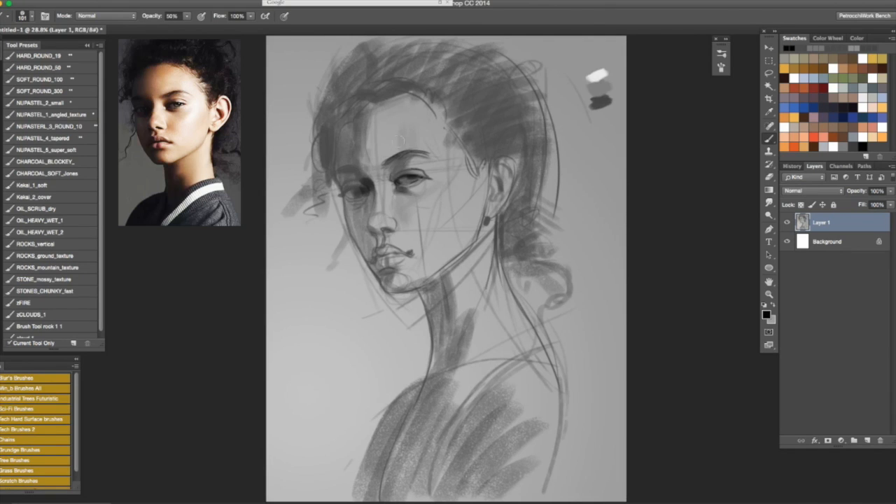
# Touch up the far brow and nose, and paint a black swatch below the grey swatches at 100% opacity
pyautogui.moveTo(340, 173); pyautogui.dragTo(353, 168)
pyautogui.moveTo(393, 245); pyautogui.dragTo(377, 234)
pyautogui.moveTo(597, 117)
pyautogui.mouseDown()
pyautogui.moveTo(609, 115)
pyautogui.moveTo(601, 116)
pyautogui.mouseUp()
pyautogui.press('0')
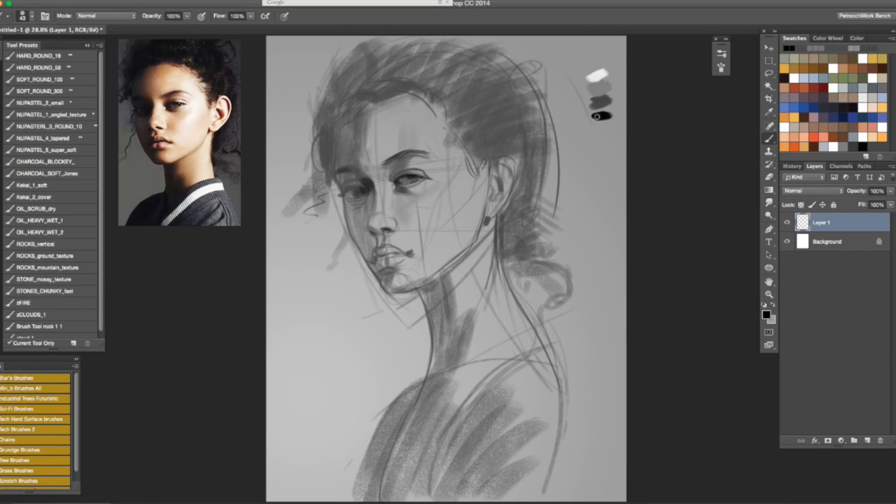
# Sample mid grey and white from the painted swatches to model and highlight the nose, checking the result in a mirrored view
pyautogui.keyDown('alt'); pyautogui.click(616, 94); pyautogui.keyUp('alt')
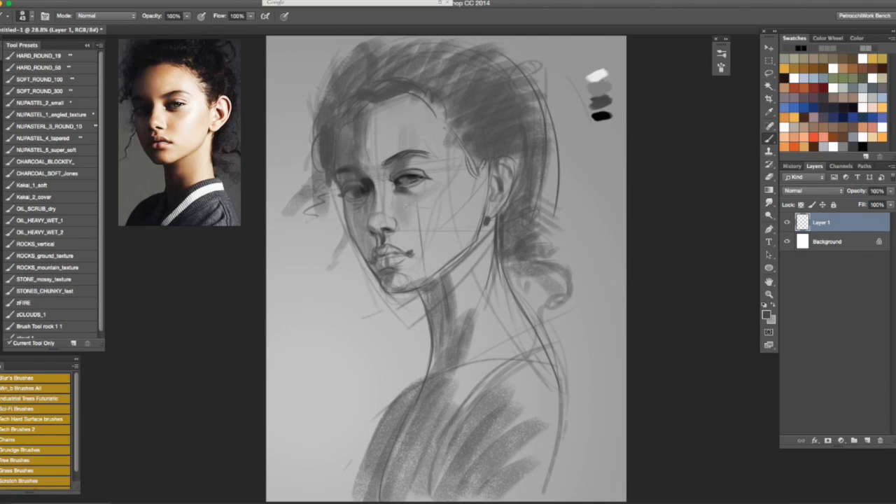
pyautogui.keyDown('alt'); pyautogui.click(611, 81); pyautogui.keyUp('alt')
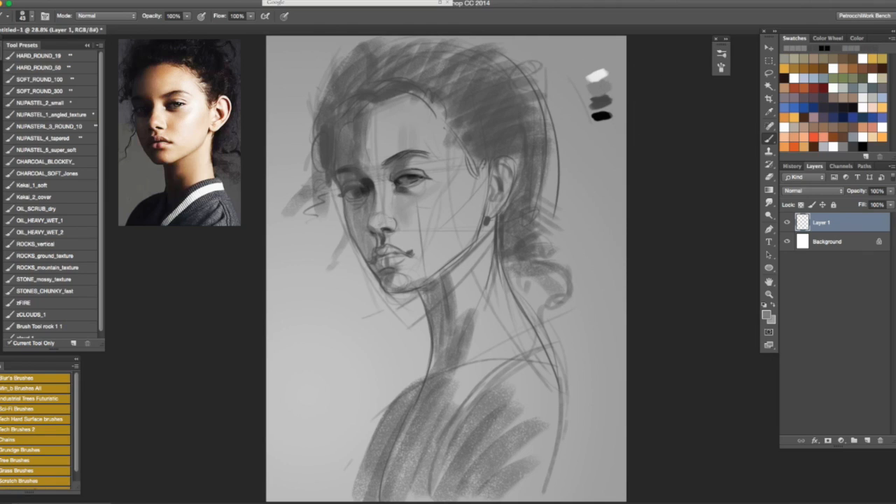
pyautogui.moveTo(396, 222); pyautogui.dragTo(403, 222)
pyautogui.keyDown('alt'); pyautogui.click(600, 74); pyautogui.keyUp('alt')
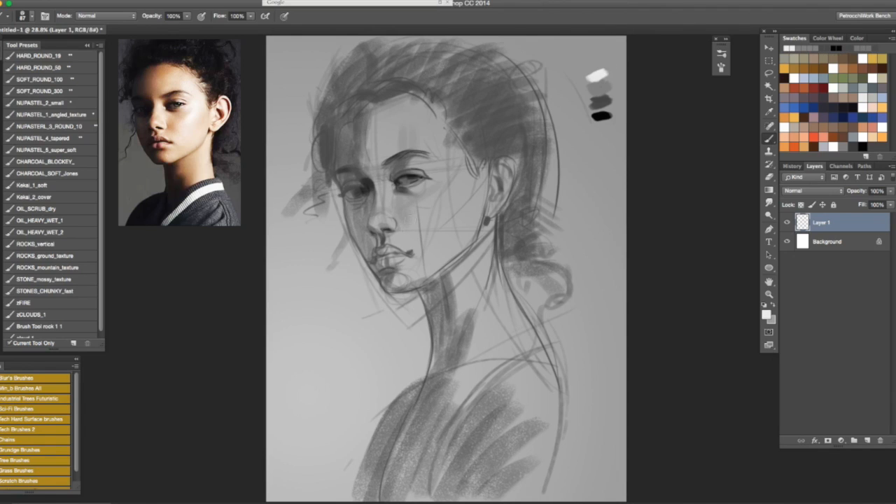
pyautogui.moveTo(408, 242); pyautogui.dragTo(400, 243)
pyautogui.click(382, 221)
pyautogui.press('super+shift+h')
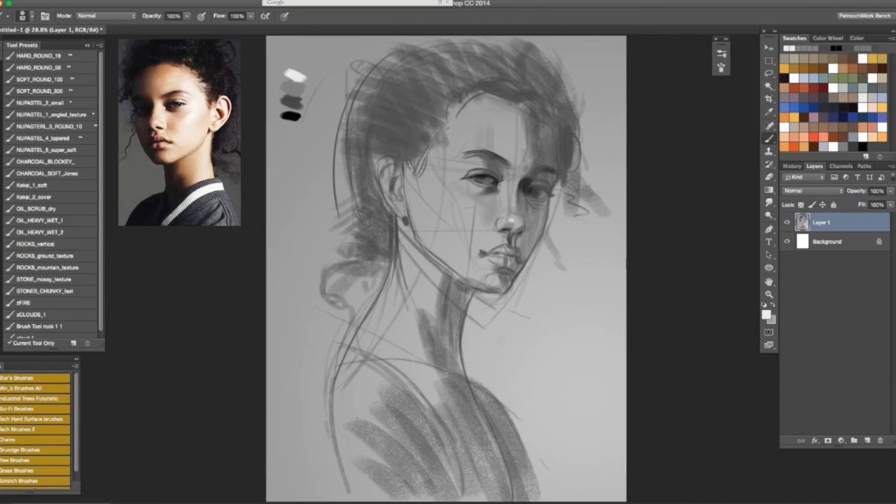
pyautogui.press('super+shift+h')
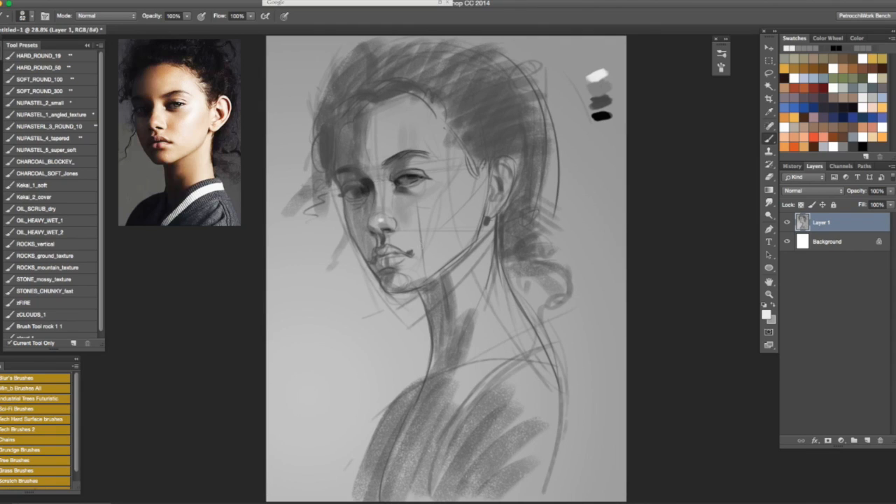
# Sample dark greys from the face to darken the upper lip and the line between the lips, checking the portrait mirrored
pyautogui.keyDown('alt'); pyautogui.click(385, 237); pyautogui.keyUp('alt')
pyautogui.moveTo(389, 247)
pyautogui.mouseDown()
pyautogui.moveTo(402, 252)
pyautogui.moveTo(380, 249)
pyautogui.mouseUp()
pyautogui.press('super+z')
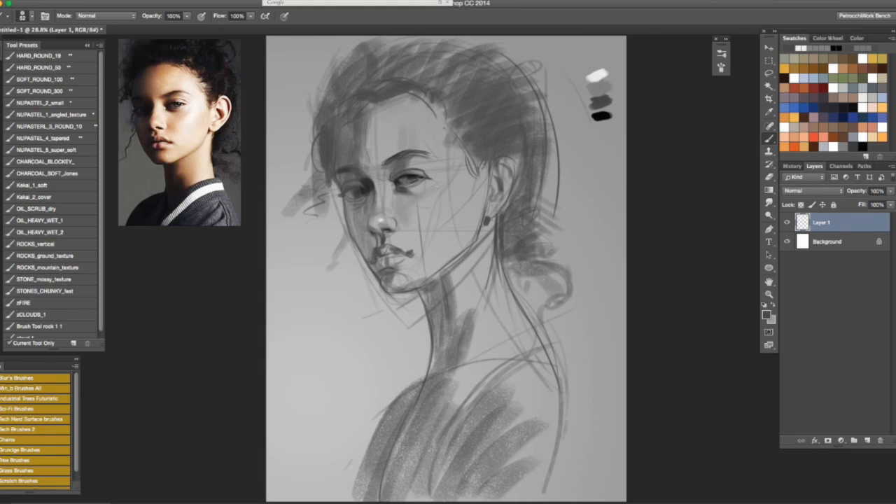
pyautogui.keyDown('alt'); pyautogui.click(370, 181); pyautogui.keyUp('alt')
pyautogui.moveTo(370, 246); pyautogui.dragTo(364, 247)
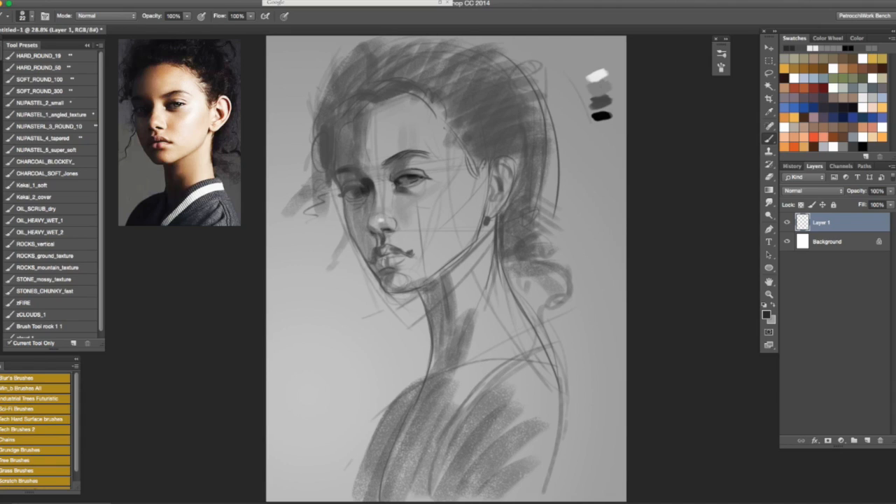
pyautogui.moveTo(385, 255); pyautogui.dragTo(395, 254)
pyautogui.moveTo(390, 256); pyautogui.dragTo(409, 253)
pyautogui.press('z')
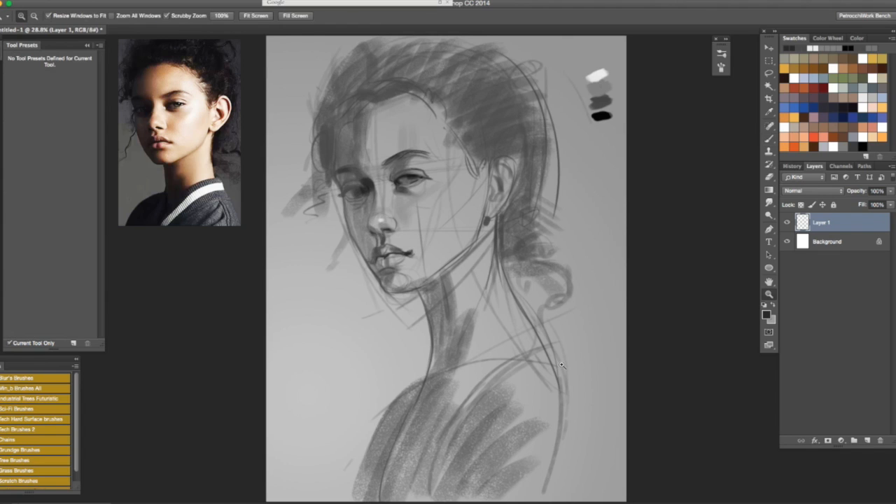
pyautogui.hotkey('ctrl', 'shift', 'h')
pyautogui.hotkey('ctrl', 'shift', 'h')
pyautogui.press('b')
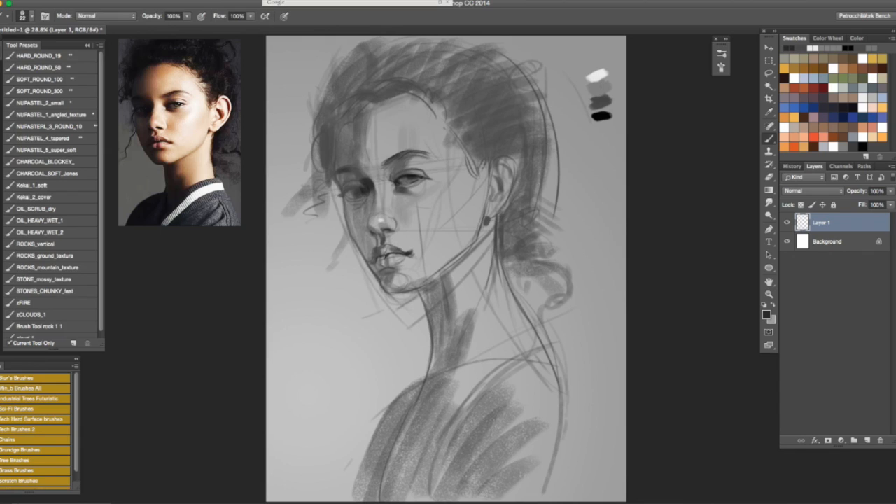
# Shade below the lower lip and across the chin, using the dark grey from the swatches to start the neck shadow
pyautogui.moveTo(383, 269); pyautogui.dragTo(397, 267)
pyautogui.keyDown('alt'); pyautogui.click(606, 99); pyautogui.keyUp('alt')
pyautogui.moveTo(401, 266)
pyautogui.mouseDown()
pyautogui.moveTo(387, 272)
pyautogui.moveTo(401, 274)
pyautogui.moveTo(412, 253)
pyautogui.moveTo(387, 286)
pyautogui.moveTo(412, 287)
pyautogui.moveTo(436, 319)
pyautogui.mouseUp()
pyautogui.moveTo(434, 287); pyautogui.dragTo(444, 312)
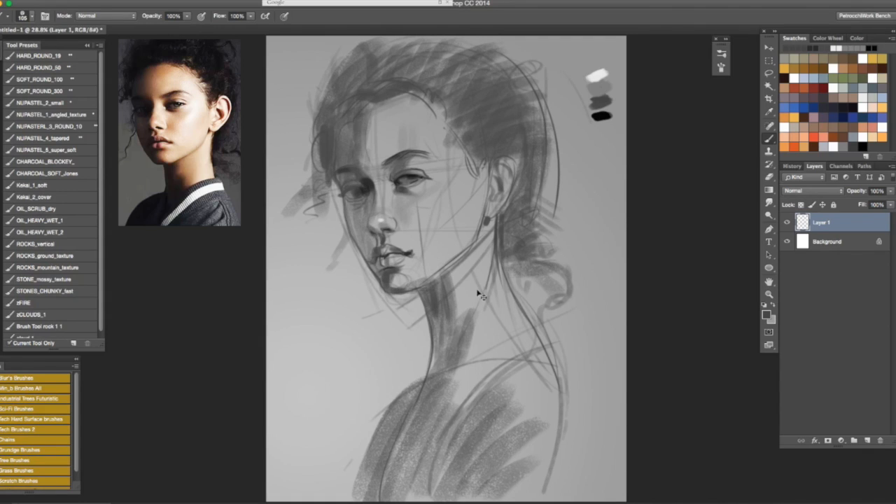
# Block in shadow on the neck below the jaw and darken the hair at the nape with a large brush, undoing one stroke
pyautogui.moveTo(470, 294); pyautogui.dragTo(484, 295)
pyautogui.moveTo(437, 297); pyautogui.dragTo(440, 389)
pyautogui.moveTo(436, 293)
pyautogui.mouseDown()
pyautogui.moveTo(447, 336)
pyautogui.moveTo(444, 357)
pyautogui.mouseUp()
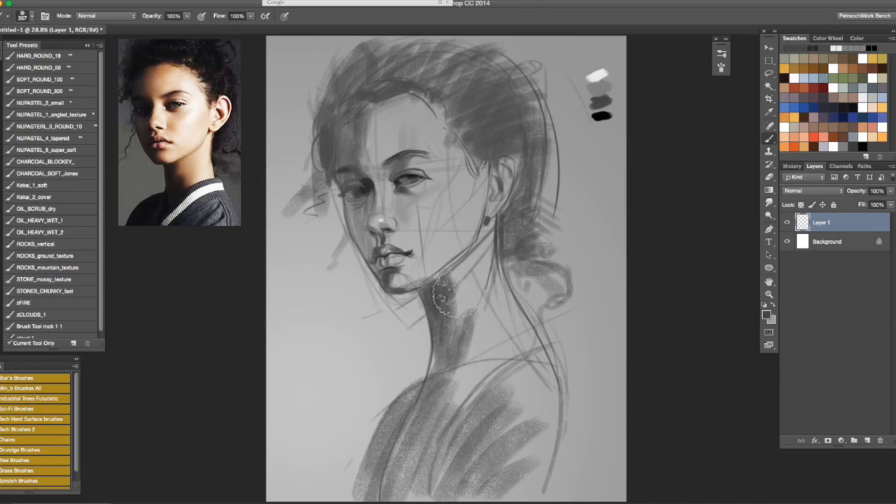
pyautogui.moveTo(519, 213); pyautogui.dragTo(516, 252)
pyautogui.press('super+z')
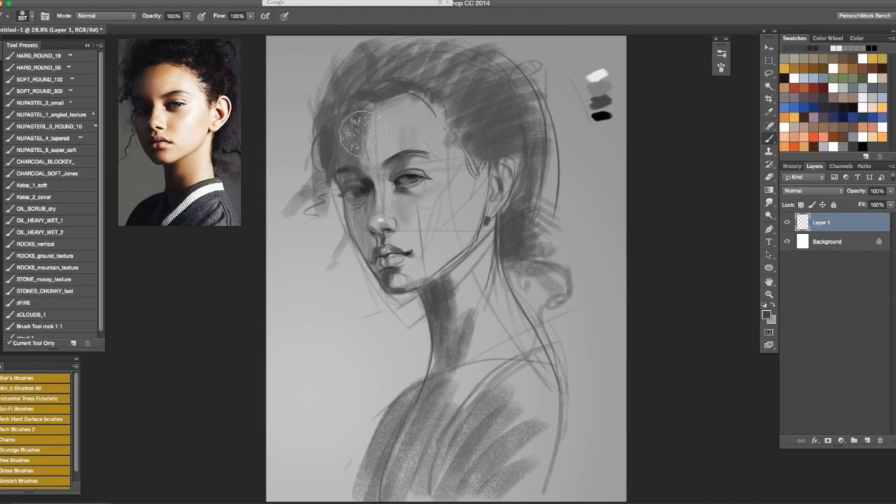
# Shade the far side of the nose and the cheek up to the far eye, sampling the dark grey of the eye socket
pyautogui.moveTo(394, 236); pyautogui.dragTo(372, 236)
pyautogui.moveTo(375, 237)
pyautogui.mouseDown()
pyautogui.moveTo(361, 235)
pyautogui.moveTo(367, 210)
pyautogui.mouseUp()
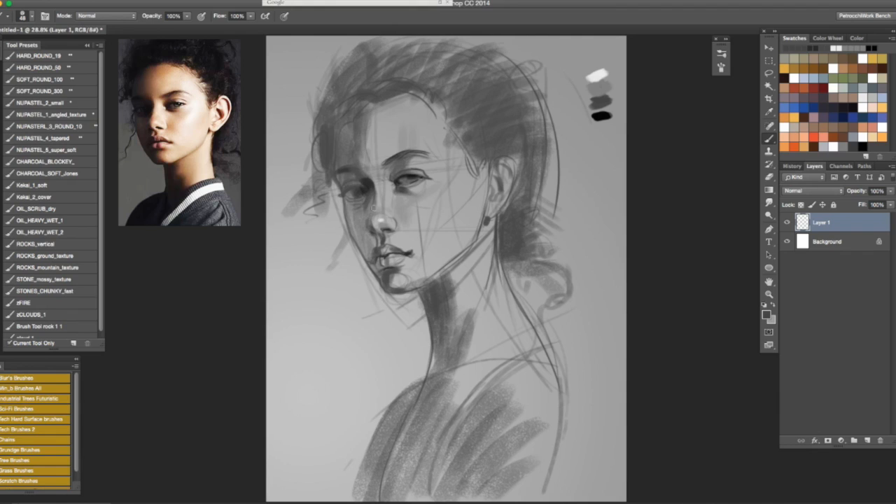
pyautogui.moveTo(382, 220); pyautogui.dragTo(413, 220)
pyautogui.moveTo(362, 204); pyautogui.dragTo(364, 230)
pyautogui.moveTo(358, 198)
pyautogui.mouseDown()
pyautogui.moveTo(390, 177)
pyautogui.moveTo(347, 194)
pyautogui.moveTo(391, 174)
pyautogui.moveTo(379, 188)
pyautogui.moveTo(358, 190)
pyautogui.mouseUp()
pyautogui.keyDown('alt'); pyautogui.click(359, 190); pyautogui.keyUp('alt')
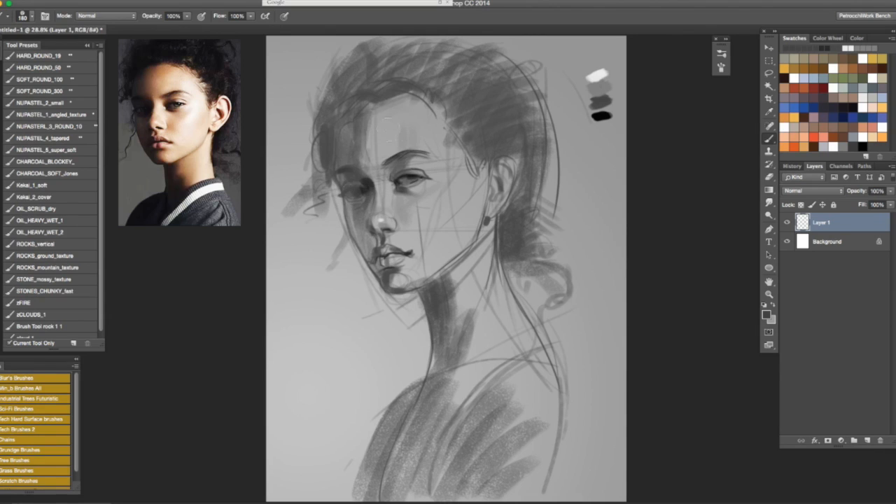
# Darken the hair at the far temple and the shadow on the far side of the forehead with a large brush
pyautogui.moveTo(348, 102)
pyautogui.mouseDown()
pyautogui.moveTo(354, 145)
pyautogui.moveTo(352, 124)
pyautogui.moveTo(353, 137)
pyautogui.mouseUp()
pyautogui.moveTo(381, 169); pyautogui.dragTo(392, 172)
pyautogui.moveTo(369, 93); pyautogui.dragTo(339, 173)
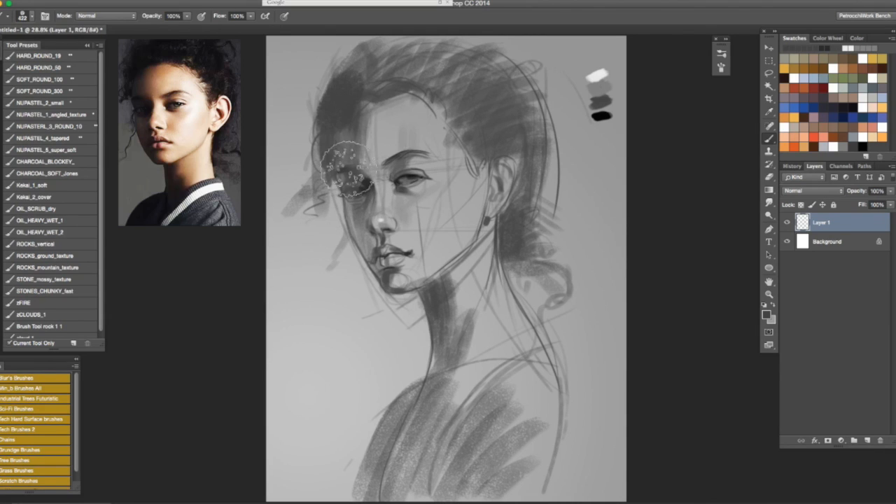
pyautogui.moveTo(361, 82); pyautogui.dragTo(332, 160)
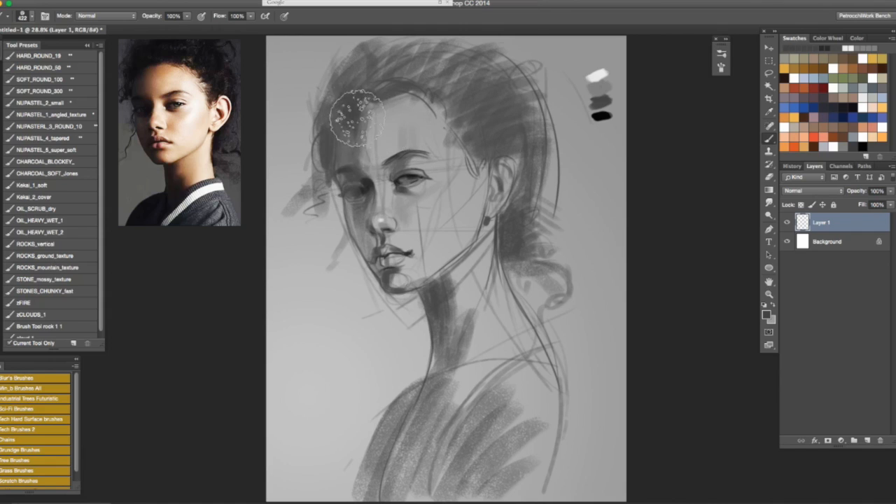
pyautogui.moveTo(366, 151); pyautogui.dragTo(360, 152)
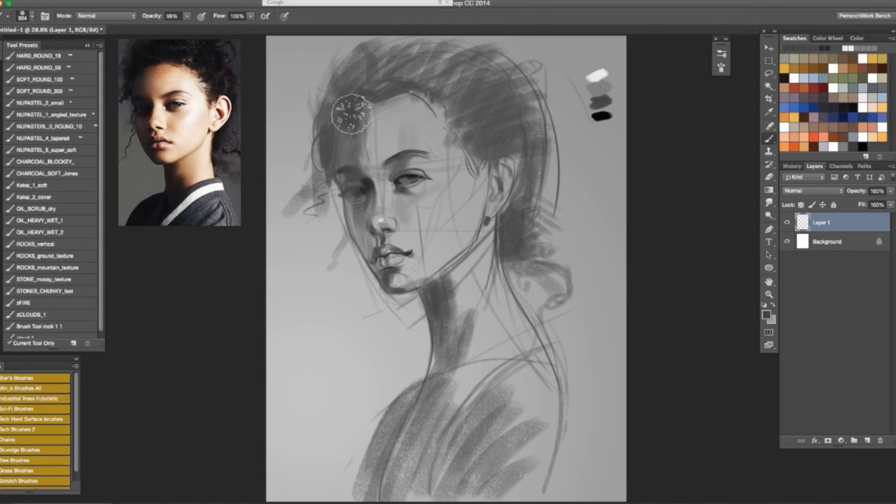
# Sample neighbouring greys to rework the far brow and the shadow in the far eye socket
pyautogui.moveTo(368, 174); pyautogui.dragTo(359, 177)
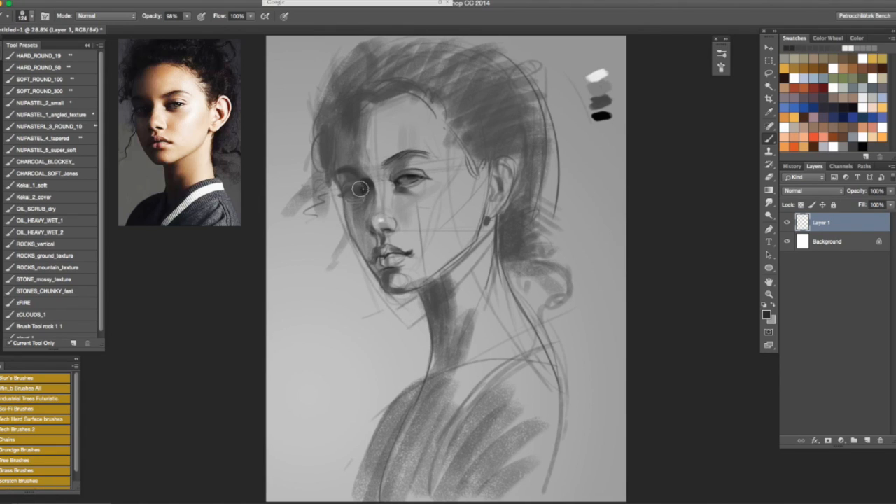
pyautogui.keyDown('alt'); pyautogui.click(361, 149); pyautogui.keyUp('alt')
pyautogui.moveTo(358, 170); pyautogui.dragTo(347, 175)
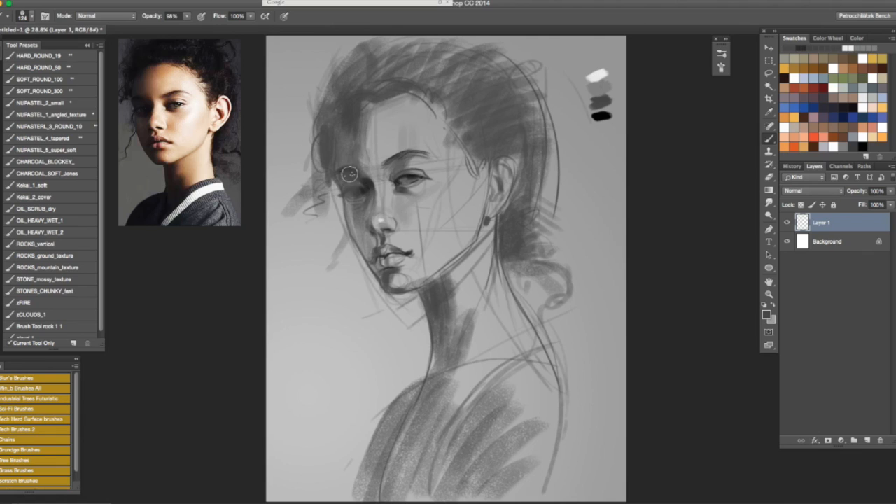
pyautogui.keyDown('alt'); pyautogui.click(368, 182); pyautogui.keyUp('alt')
pyautogui.moveTo(368, 182); pyautogui.dragTo(354, 181)
pyautogui.keyDown('alt'); pyautogui.click(369, 180); pyautogui.keyUp('alt')
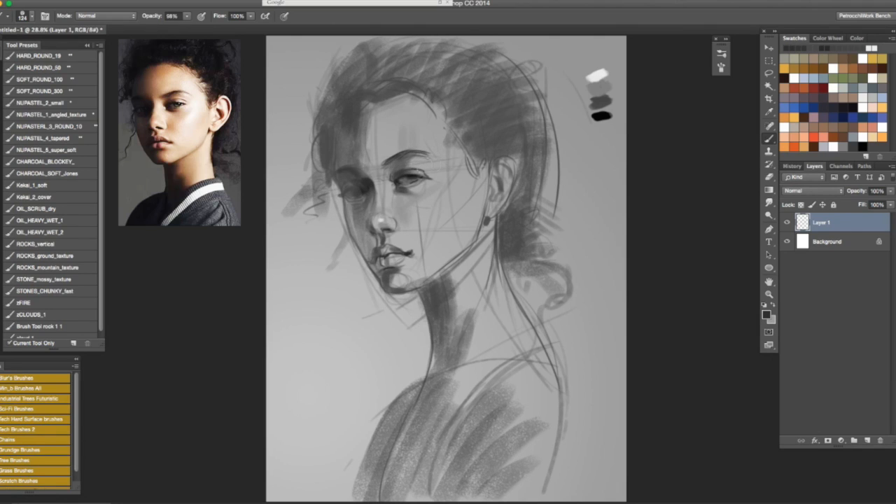
# Draw dark strands along the near hairline down to the sideburn and reinforce the contours of the near ear
pyautogui.moveTo(419, 176); pyautogui.dragTo(404, 201)
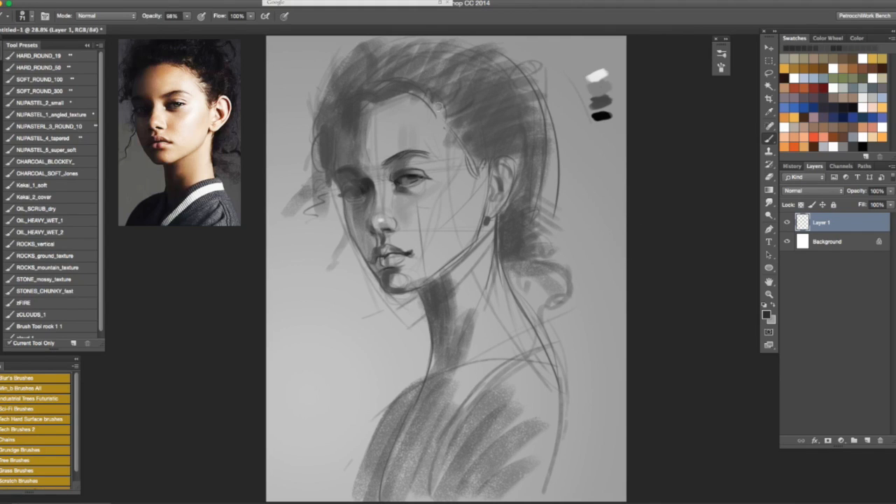
pyautogui.moveTo(485, 77); pyautogui.dragTo(444, 117)
pyautogui.moveTo(453, 119)
pyautogui.mouseDown()
pyautogui.moveTo(488, 163)
pyautogui.moveTo(482, 158)
pyautogui.moveTo(478, 180)
pyautogui.mouseUp()
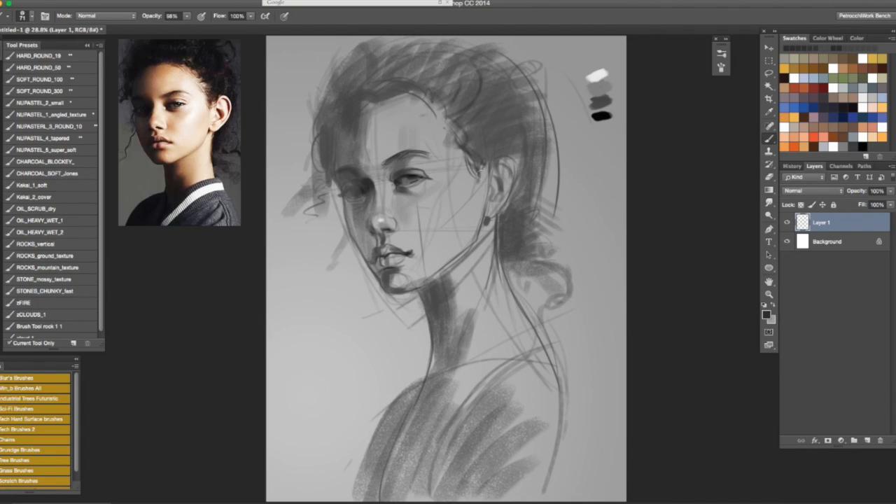
pyautogui.moveTo(495, 149)
pyautogui.mouseDown()
pyautogui.moveTo(481, 164)
pyautogui.moveTo(486, 158)
pyautogui.mouseUp()
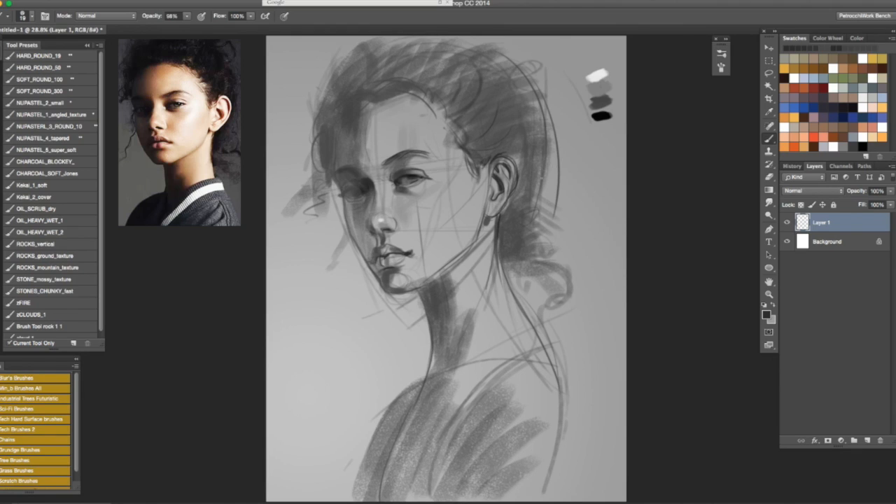
# Block in dark hair behind the near ear, over the side of the head and along the top of the forehead
pyautogui.moveTo(521, 223)
pyautogui.mouseDown()
pyautogui.moveTo(533, 193)
pyautogui.moveTo(509, 246)
pyautogui.moveTo(538, 212)
pyautogui.moveTo(539, 120)
pyautogui.moveTo(527, 198)
pyautogui.moveTo(547, 156)
pyautogui.moveTo(510, 246)
pyautogui.mouseUp()
pyautogui.moveTo(466, 130)
pyautogui.mouseDown()
pyautogui.moveTo(491, 128)
pyautogui.moveTo(486, 94)
pyautogui.moveTo(494, 80)
pyautogui.moveTo(491, 147)
pyautogui.moveTo(513, 127)
pyautogui.moveTo(490, 160)
pyautogui.moveTo(465, 100)
pyautogui.moveTo(493, 74)
pyautogui.moveTo(465, 97)
pyautogui.moveTo(486, 59)
pyautogui.moveTo(462, 72)
pyautogui.mouseUp()
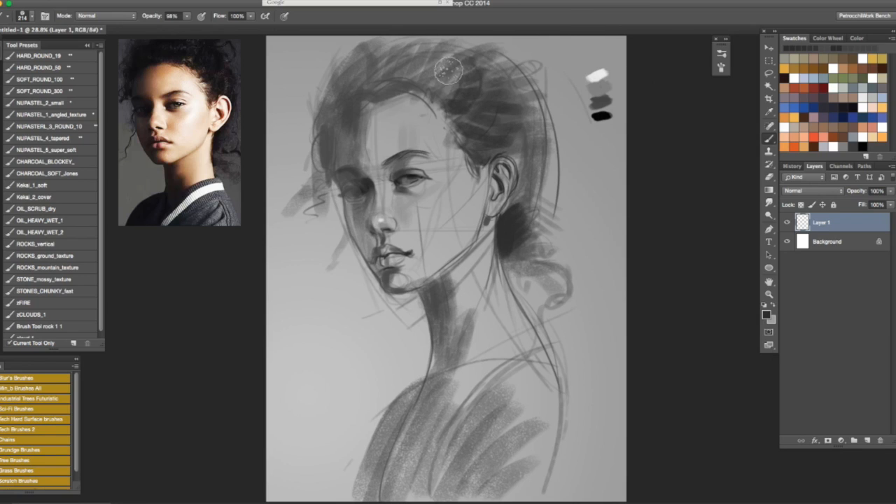
pyautogui.moveTo(385, 71)
pyautogui.mouseDown()
pyautogui.moveTo(399, 88)
pyautogui.moveTo(429, 81)
pyautogui.mouseUp()
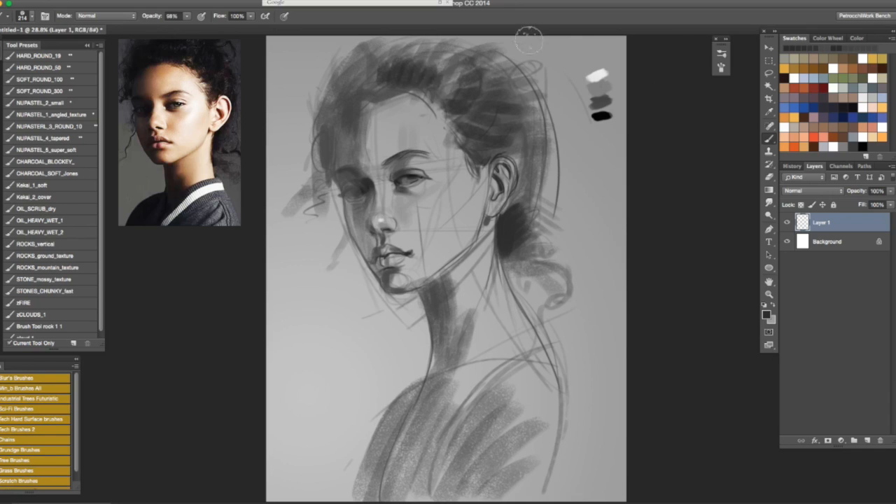
pyautogui.moveTo(357, 73)
pyautogui.mouseDown()
pyautogui.moveTo(361, 102)
pyautogui.moveTo(382, 96)
pyautogui.mouseUp()
pyautogui.moveTo(378, 133); pyautogui.dragTo(372, 134)
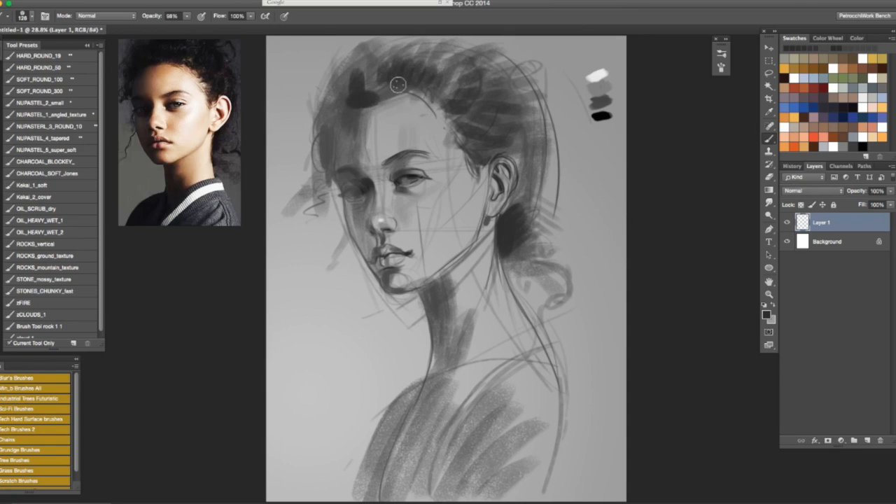
pyautogui.moveTo(366, 98)
pyautogui.mouseDown()
pyautogui.moveTo(407, 80)
pyautogui.moveTo(400, 57)
pyautogui.moveTo(421, 65)
pyautogui.moveTo(367, 72)
pyautogui.mouseUp()
pyautogui.moveTo(364, 40); pyautogui.dragTo(348, 66)
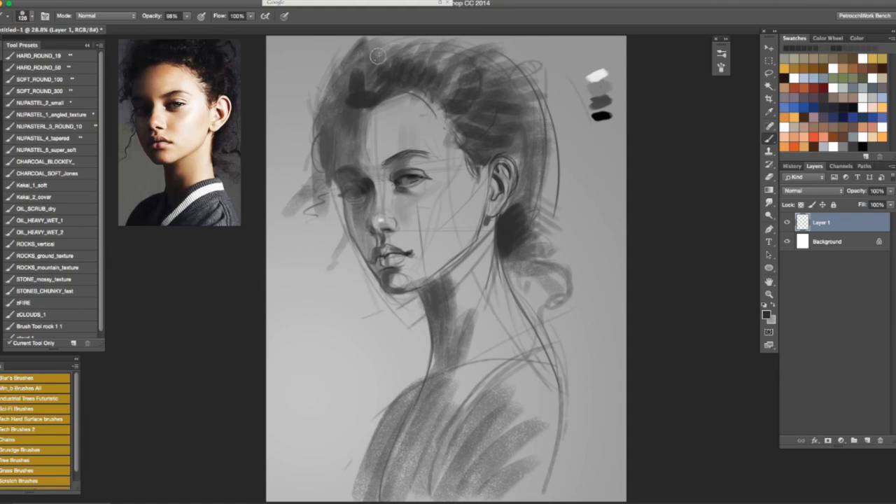
# Fill dark tone over the crown and the gathered hair at the nape with a 349 px brush, and add a stroke behind the shoulder
pyautogui.moveTo(397, 169); pyautogui.dragTo(416, 169)
pyautogui.rightClick(516, 89)
pyautogui.moveTo(362, 62)
pyautogui.mouseDown()
pyautogui.moveTo(357, 90)
pyautogui.moveTo(435, 63)
pyautogui.mouseUp()
pyautogui.click(327, 266)
pyautogui.moveTo(324, 70)
pyautogui.mouseDown()
pyautogui.moveTo(318, 140)
pyautogui.moveTo(338, 51)
pyautogui.moveTo(351, 110)
pyautogui.moveTo(369, 100)
pyautogui.moveTo(378, 59)
pyautogui.moveTo(487, 38)
pyautogui.moveTo(424, 42)
pyautogui.moveTo(391, 56)
pyautogui.moveTo(443, 37)
pyautogui.moveTo(436, 72)
pyautogui.moveTo(477, 89)
pyautogui.moveTo(518, 188)
pyautogui.mouseUp()
pyautogui.moveTo(534, 234)
pyautogui.mouseDown()
pyautogui.moveTo(501, 83)
pyautogui.moveTo(526, 266)
pyautogui.moveTo(515, 262)
pyautogui.moveTo(520, 268)
pyautogui.moveTo(522, 242)
pyautogui.moveTo(527, 278)
pyautogui.moveTo(535, 269)
pyautogui.moveTo(560, 287)
pyautogui.moveTo(581, 319)
pyautogui.mouseUp()
pyautogui.moveTo(573, 360); pyautogui.dragTo(575, 457)
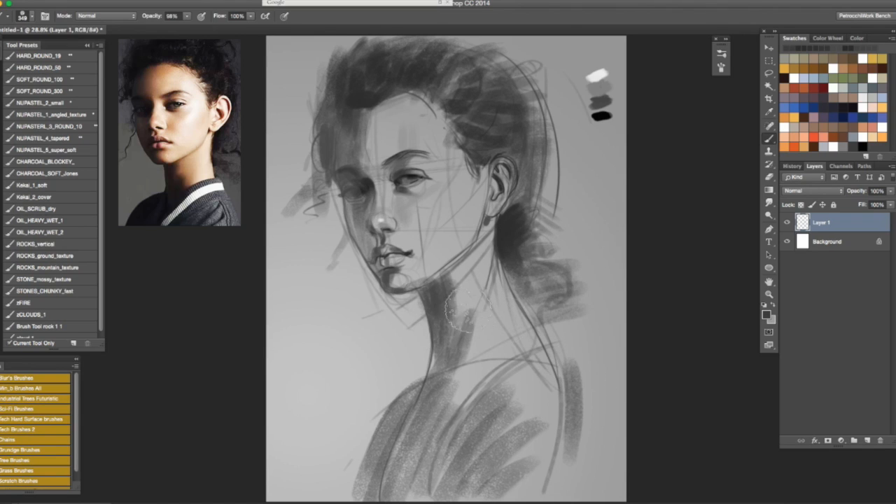
# Extend the neck shadow into the shoulder, then sample a light grey and trim the upper end of the side stroke
pyautogui.moveTo(449, 315); pyautogui.dragTo(432, 388)
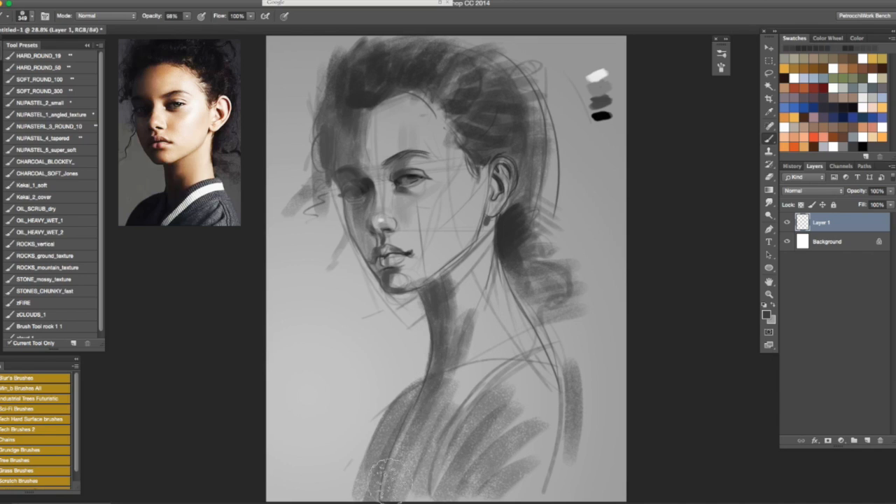
pyautogui.moveTo(469, 337)
pyautogui.mouseDown()
pyautogui.moveTo(452, 382)
pyautogui.moveTo(490, 388)
pyautogui.mouseUp()
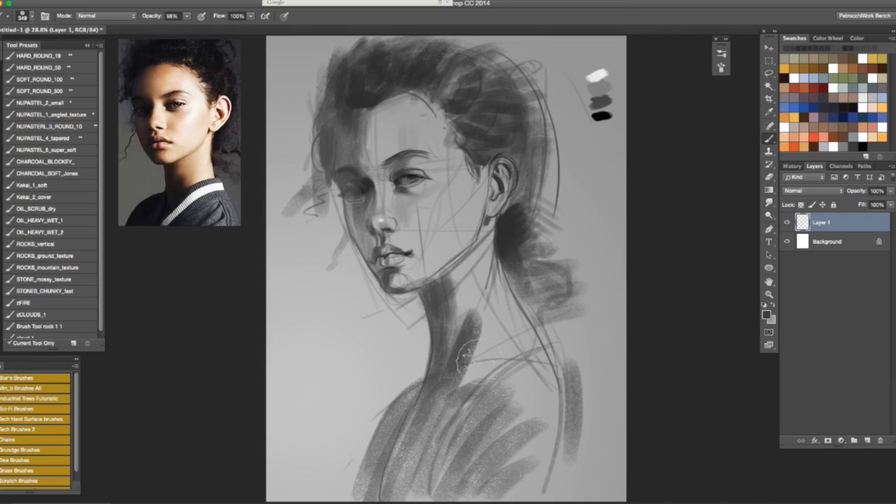
pyautogui.keyDown('alt'); pyautogui.click(476, 285); pyautogui.keyUp('alt')
pyautogui.moveTo(489, 318); pyautogui.dragTo(465, 334)
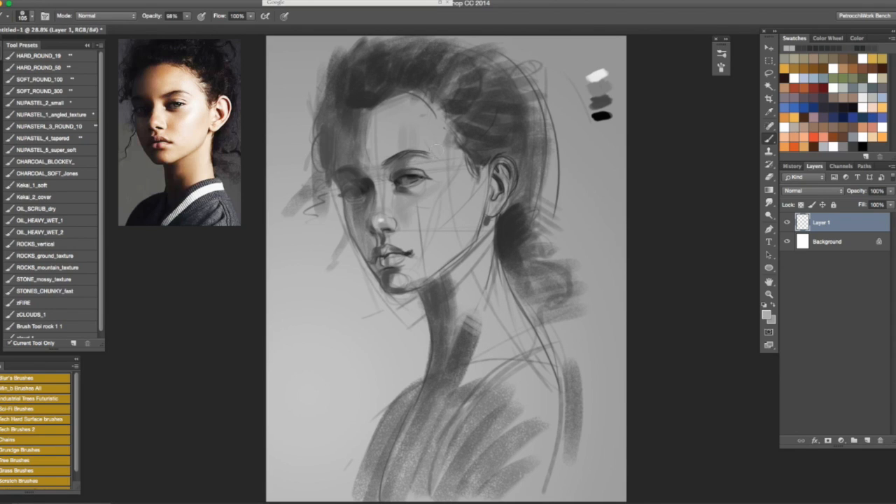
# Sample greys above the near brow and touch up the near eyelid and temple
pyautogui.keyDown('alt'); pyautogui.click(416, 153); pyautogui.keyUp('alt')
pyautogui.moveTo(406, 162); pyautogui.dragTo(428, 169)
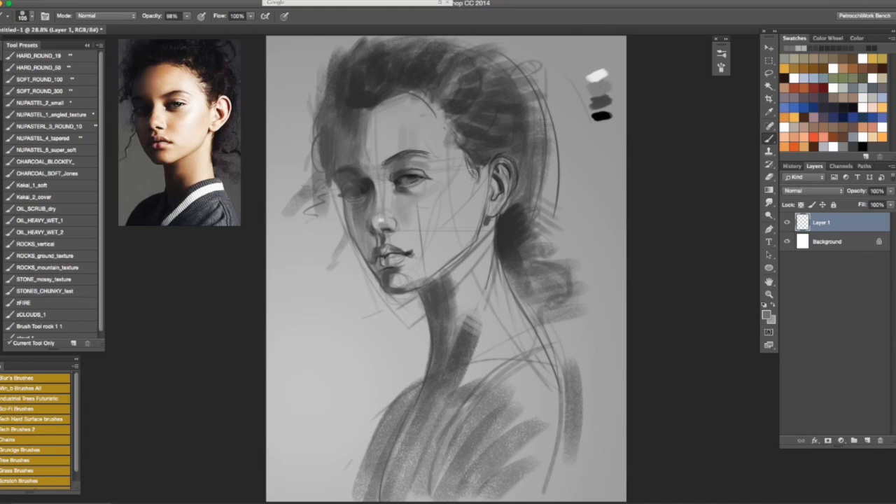
pyautogui.click(448, 150)
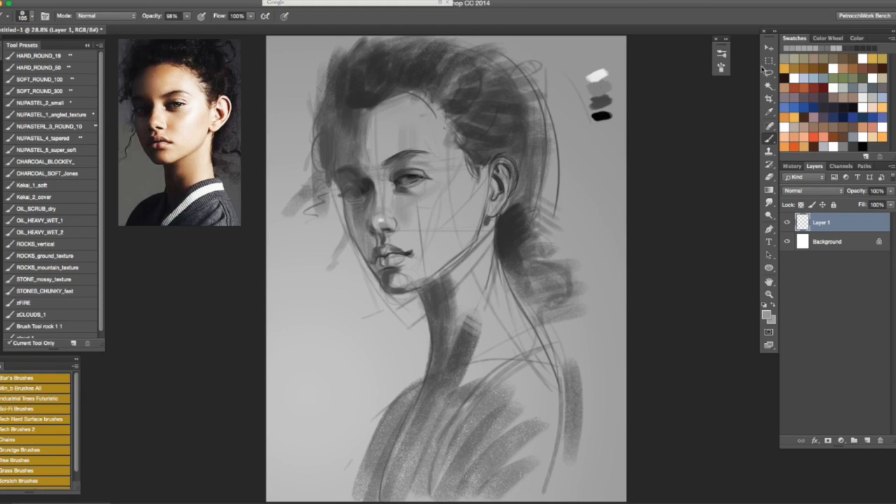
# Pick a mid grey on the Color Wheel and paint halftones across the central forehead down to the brow
pyautogui.click(859, 38)
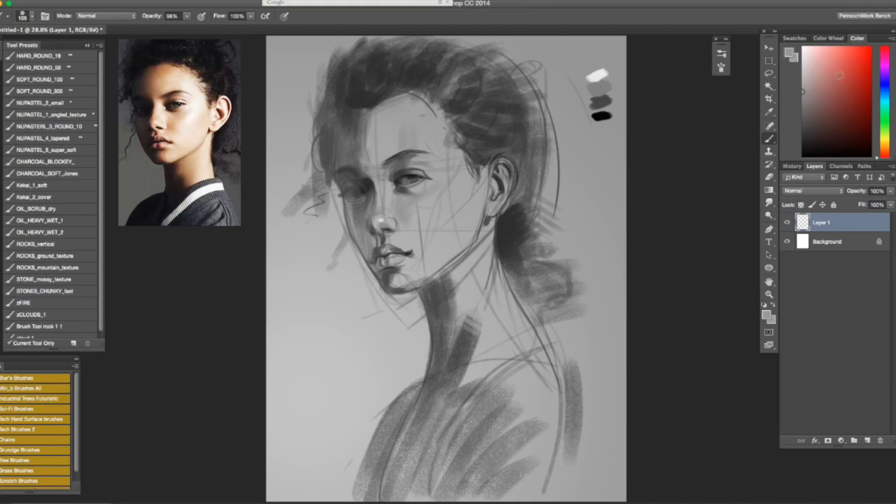
pyautogui.click(828, 38)
pyautogui.click(818, 112)
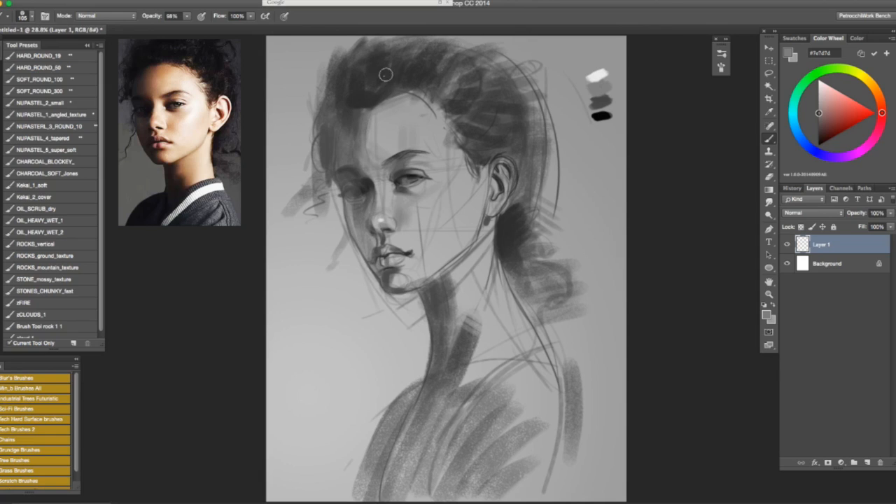
pyautogui.moveTo(366, 127); pyautogui.dragTo(409, 102)
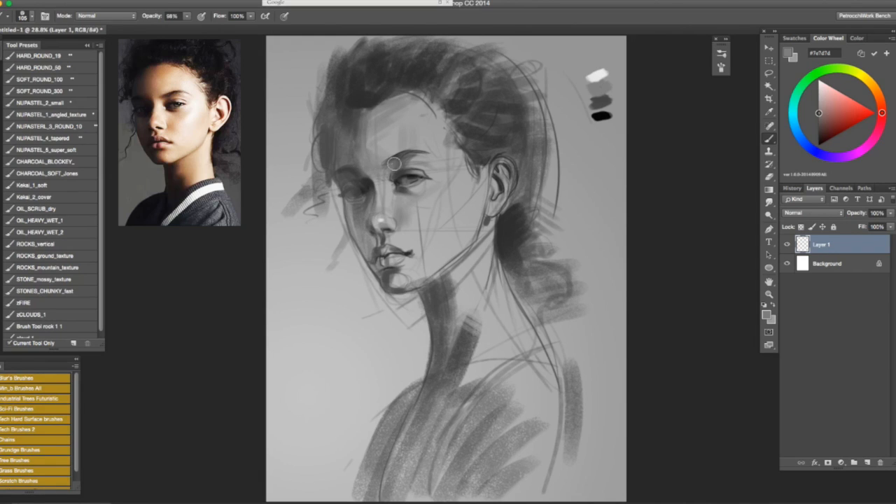
pyautogui.moveTo(383, 143); pyautogui.dragTo(392, 143)
pyautogui.moveTo(377, 110); pyautogui.dragTo(377, 142)
pyautogui.keyDown('alt'); pyautogui.click(390, 133); pyautogui.keyUp('alt')
# Sample dark grey #3d3d3d from the hairline and deepen the shadow on the far side of the forehead
pyautogui.keyDown('alt'); pyautogui.click(359, 120); pyautogui.keyUp('alt')
pyautogui.moveTo(364, 143); pyautogui.dragTo(352, 163)
pyautogui.moveTo(347, 128); pyautogui.dragTo(350, 165)
pyautogui.moveTo(354, 116); pyautogui.dragTo(352, 158)
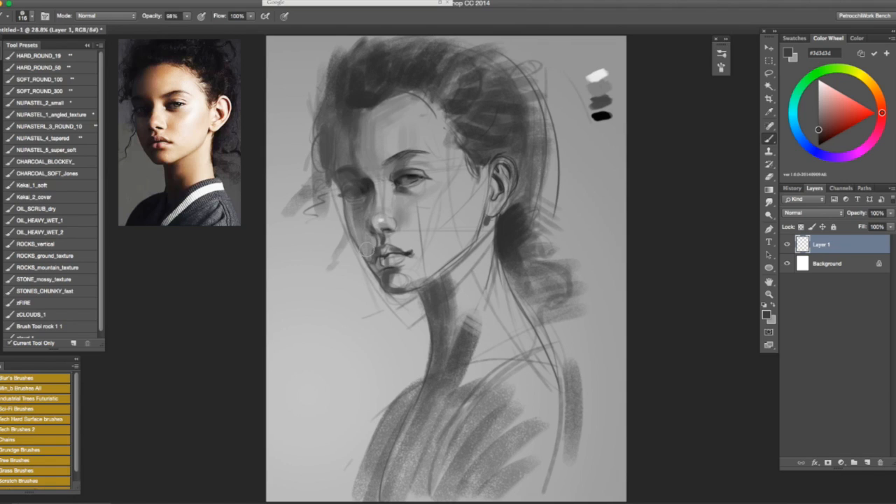
# Darken the shadow on the far cheek and around the base of the nose
pyautogui.moveTo(347, 246); pyautogui.dragTo(371, 251)
pyautogui.moveTo(352, 205); pyautogui.dragTo(357, 231)
pyautogui.moveTo(362, 226)
pyautogui.mouseDown()
pyautogui.moveTo(363, 198)
pyautogui.moveTo(360, 229)
pyautogui.moveTo(344, 230)
pyautogui.mouseUp()
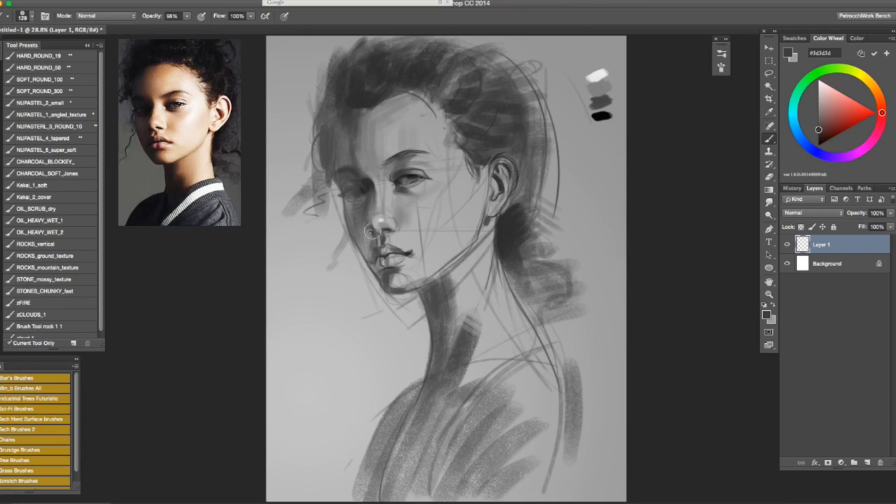
pyautogui.moveTo(351, 227)
pyautogui.mouseDown()
pyautogui.moveTo(362, 255)
pyautogui.moveTo(386, 240)
pyautogui.mouseUp()
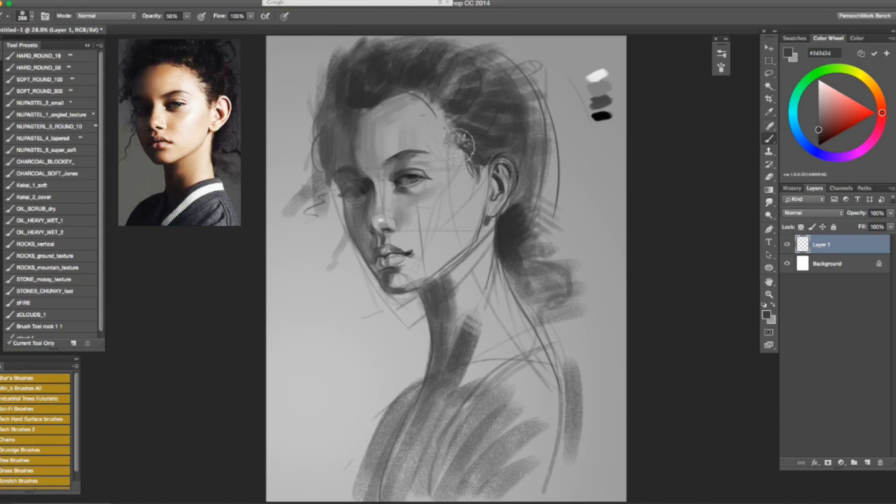
# Reduce the brush to 191 px and flip the canvas horizontally back and forth to check the portrait's proportions
pyautogui.press('[')
pyautogui.press('[')
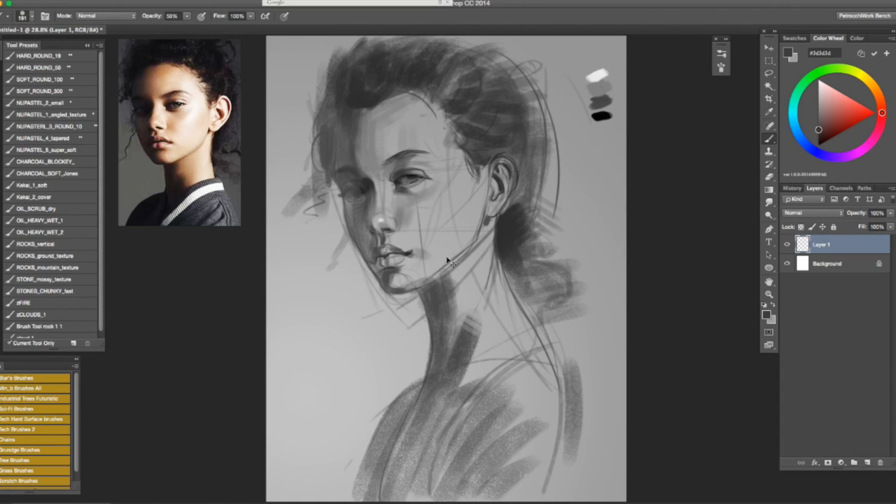
pyautogui.press('super+shift+h')
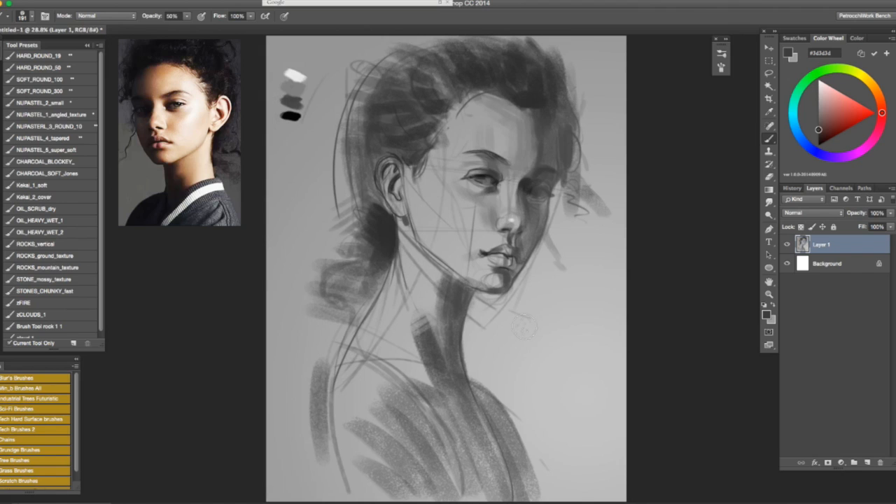
pyautogui.press('super+shift+h')
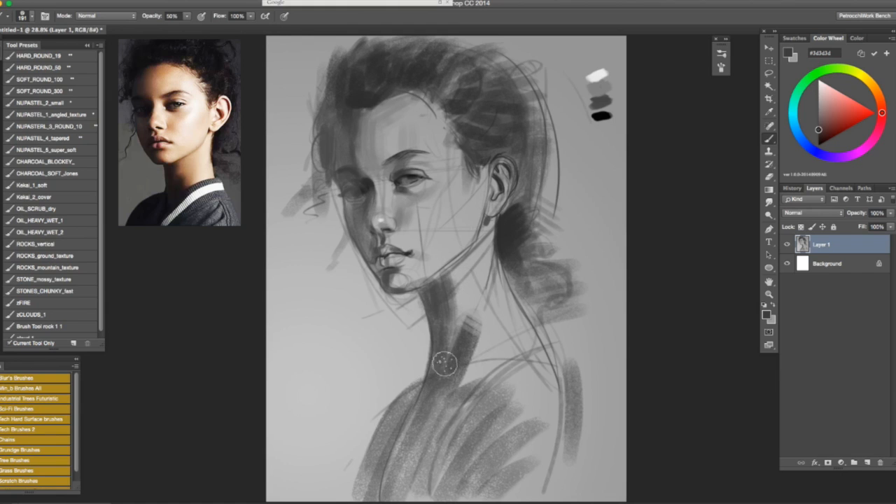
pyautogui.press('super+shift+h')
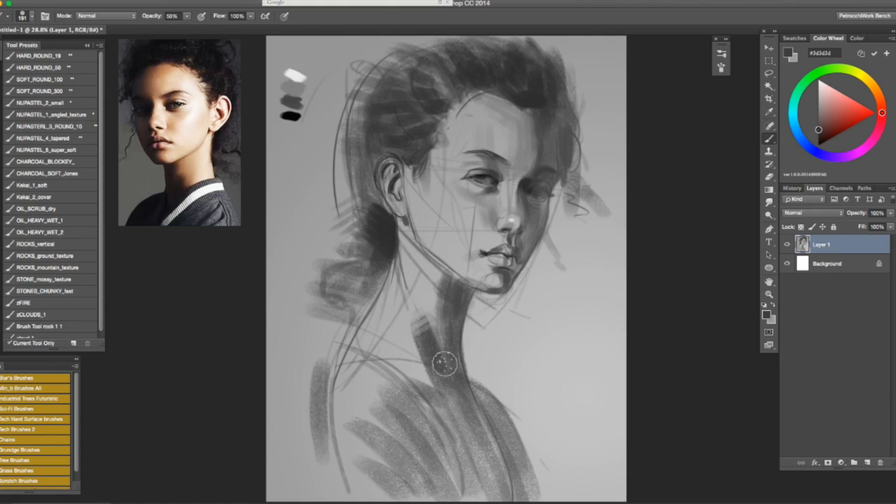
pyautogui.press('super+shift+h')
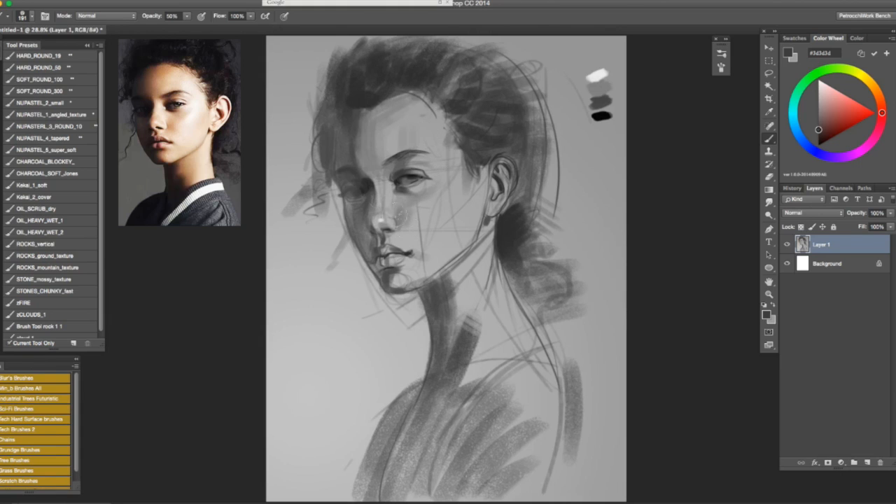
# Block in soft hair mass beyond the far temple and behind the nape with a 468 px brush at 49% opacity
pyautogui.moveTo(326, 79)
pyautogui.mouseDown()
pyautogui.moveTo(332, 41)
pyautogui.moveTo(309, 119)
pyautogui.mouseUp()
pyautogui.press('super+z')
pyautogui.keyDown('ctrl'); pyautogui.keyDown('alt'); pyautogui.moveTo(357, 90); pyautogui.dragTo(378, 89); pyautogui.keyUp('alt'); pyautogui.keyUp('ctrl')
pyautogui.moveTo(307, 93)
pyautogui.mouseDown()
pyautogui.moveTo(304, 64)
pyautogui.moveTo(479, 190)
pyautogui.moveTo(289, 83)
pyautogui.moveTo(408, 242)
pyautogui.moveTo(309, 90)
pyautogui.mouseUp()
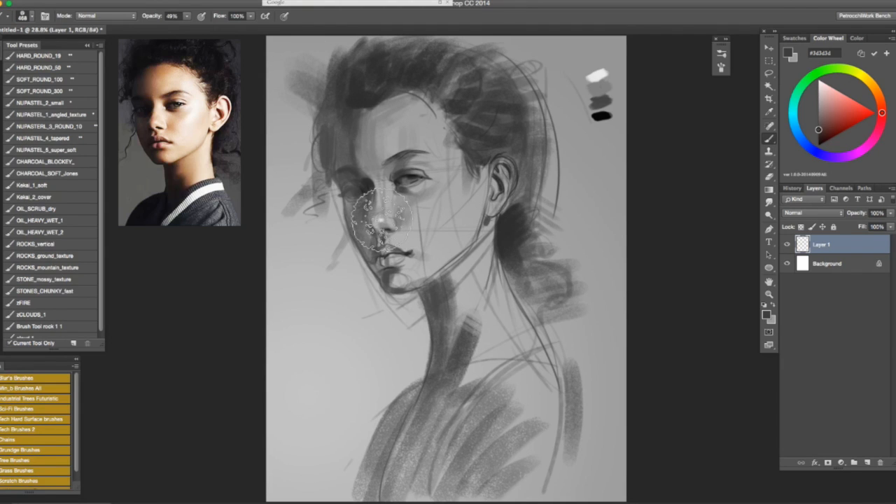
pyautogui.press('F1')
pyautogui.press('F1')
pyautogui.moveTo(341, 71)
pyautogui.mouseDown()
pyautogui.moveTo(305, 50)
pyautogui.moveTo(305, 61)
pyautogui.mouseUp()
pyautogui.moveTo(525, 214); pyautogui.dragTo(513, 234)
pyautogui.moveTo(530, 173)
pyautogui.mouseDown()
pyautogui.moveTo(465, 338)
pyautogui.moveTo(551, 256)
pyautogui.mouseUp()
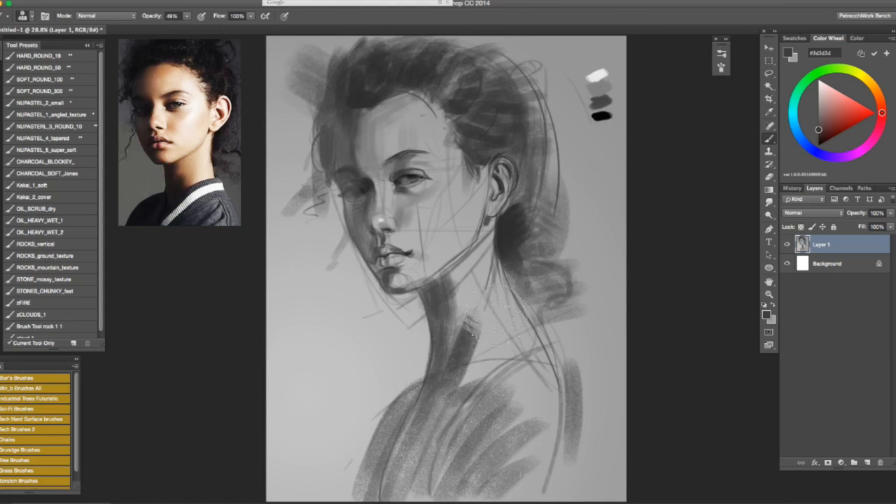
pyautogui.press('super+z')
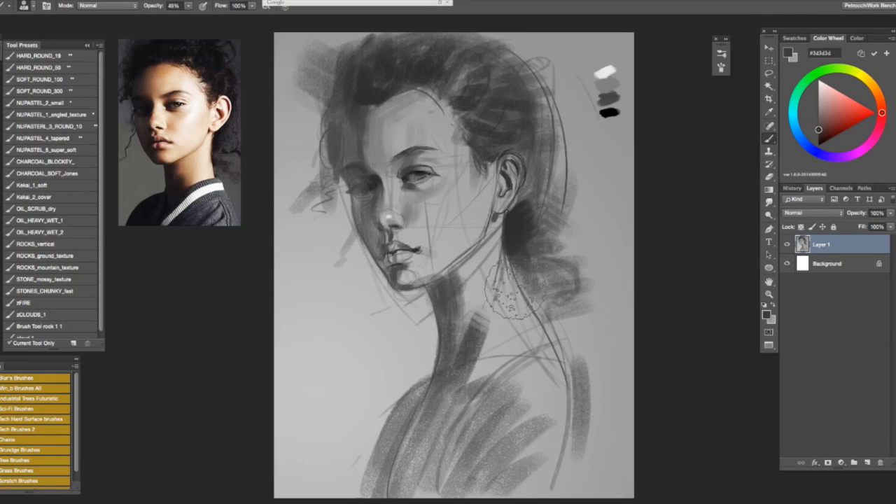
pyautogui.press('f')
pyautogui.press('f')
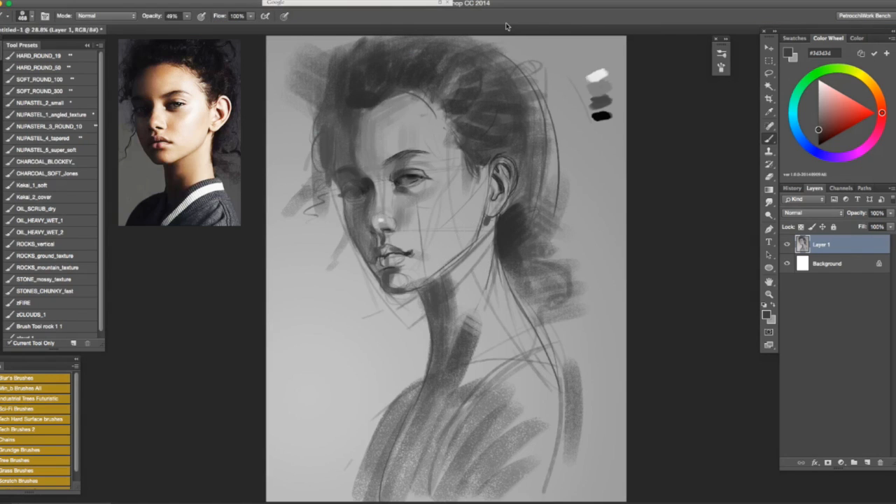
# Sample light cheek greys and paint over the construction lines on the near cheek, raising the brush opacity to 60%
pyautogui.moveTo(459, 219); pyautogui.dragTo(436, 222)
pyautogui.keyDown('alt'); pyautogui.click(469, 179); pyautogui.keyUp('alt')
pyautogui.keyDown('alt'); pyautogui.click(451, 240); pyautogui.keyUp('alt')
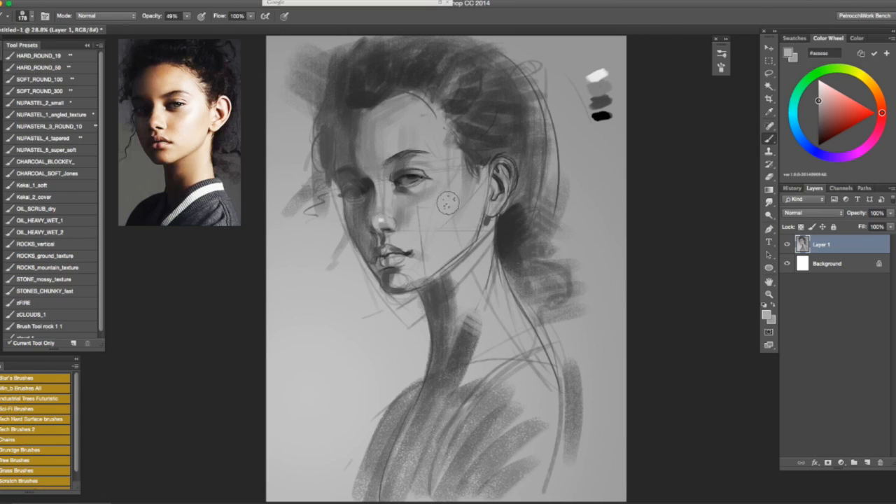
pyautogui.press('6')
pyautogui.moveTo(462, 179)
pyautogui.mouseDown()
pyautogui.moveTo(430, 209)
pyautogui.moveTo(455, 200)
pyautogui.mouseUp()
pyautogui.keyDown('alt'); pyautogui.click(401, 213); pyautogui.keyUp('alt')
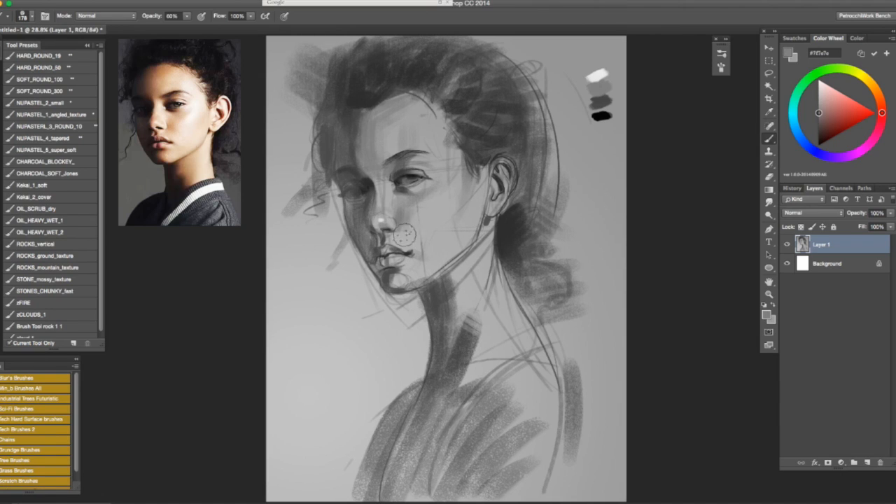
pyautogui.keyDown('alt'); pyautogui.click(421, 213); pyautogui.keyUp('alt')
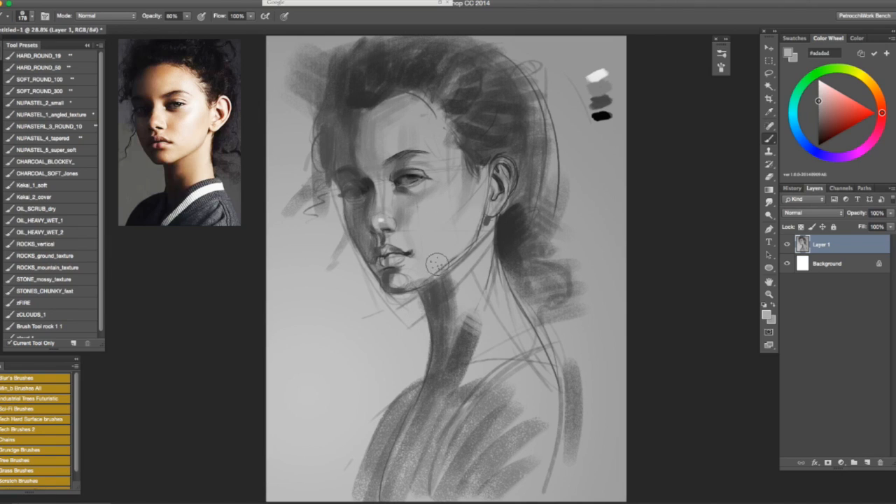
# Sample the grey near the temple and shade the side of the cheek from the ear down to the jaw
pyautogui.keyDown('alt'); pyautogui.click(472, 183); pyautogui.keyUp('alt')
pyautogui.moveTo(478, 211); pyautogui.dragTo(486, 211)
pyautogui.moveTo(476, 199); pyautogui.dragTo(465, 239)
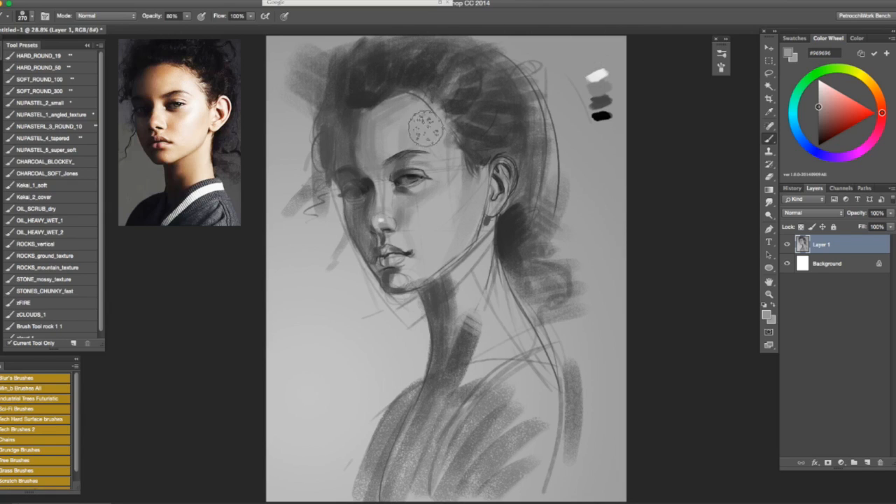
# Choose darker grey #5f5f5f and blend the forehead shadow along the hairline and far brow with a 270 px brush
pyautogui.click(819, 110)
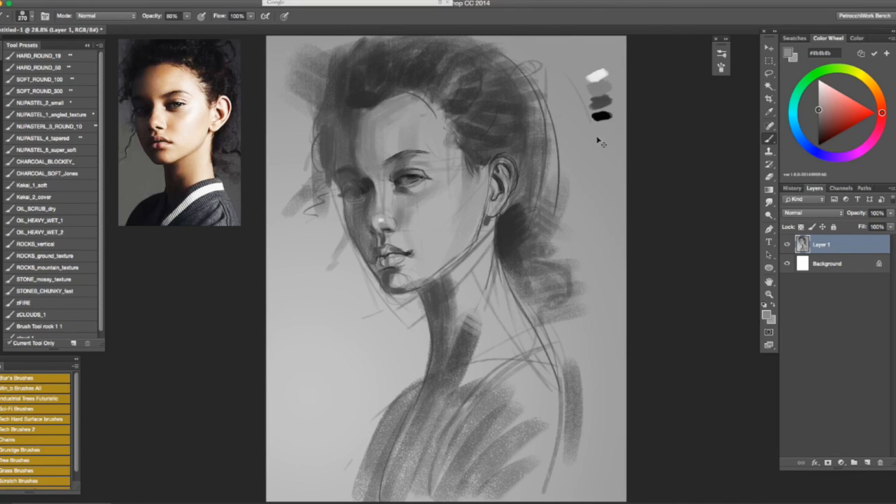
pyautogui.click(819, 115)
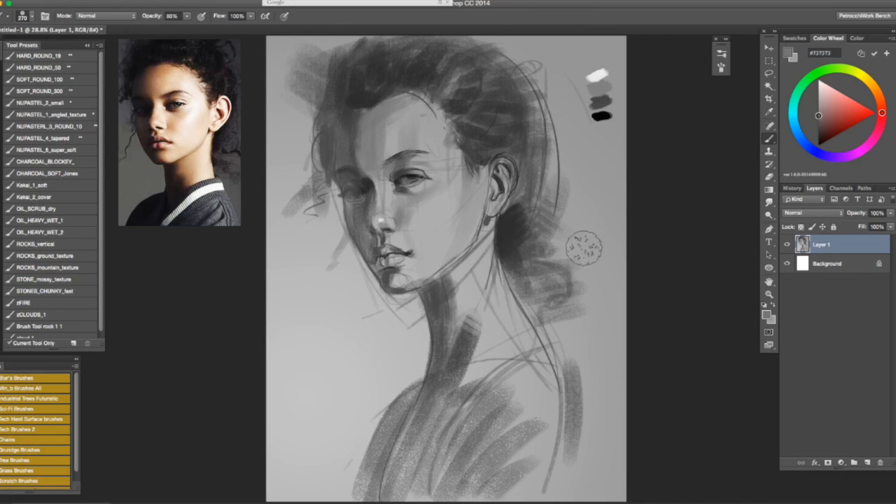
pyautogui.click(819, 120)
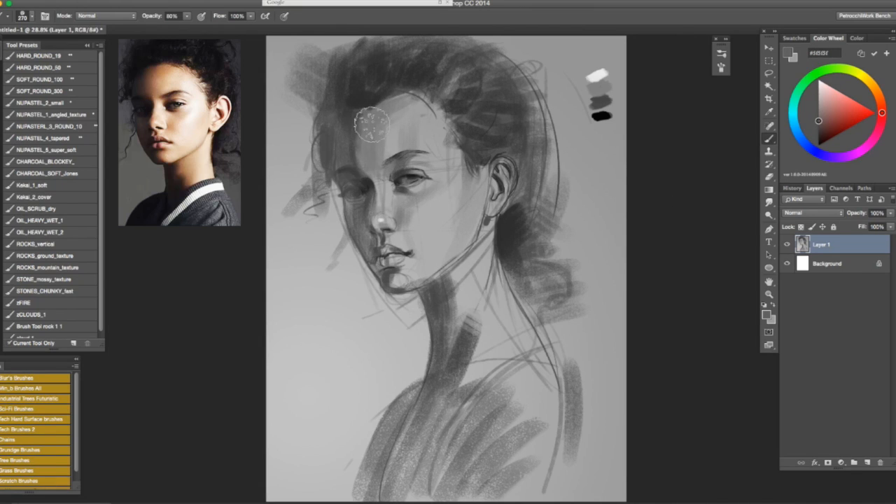
pyautogui.moveTo(364, 117); pyautogui.dragTo(366, 188)
pyautogui.moveTo(364, 122); pyautogui.dragTo(387, 112)
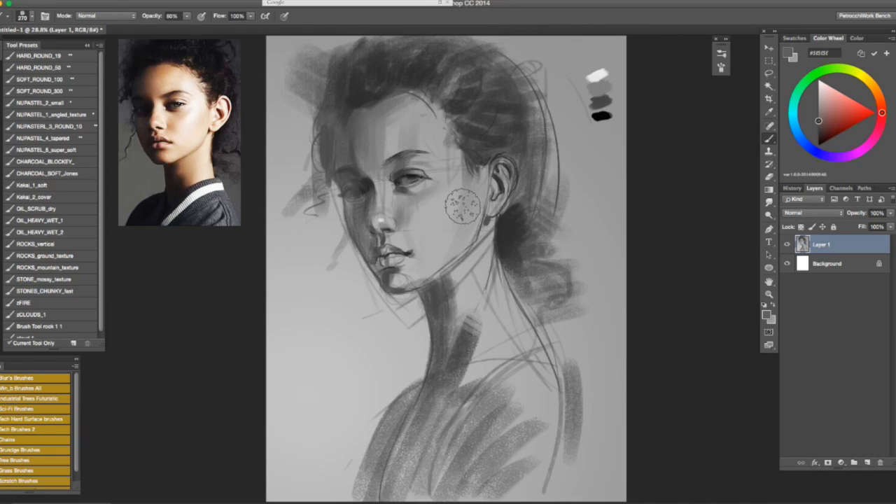
# Draw loose wisps of hair beside the far temple and far cheek, tapering them with a smaller brush
pyautogui.moveTo(347, 277); pyautogui.dragTo(334, 283)
pyautogui.moveTo(293, 193); pyautogui.dragTo(277, 213)
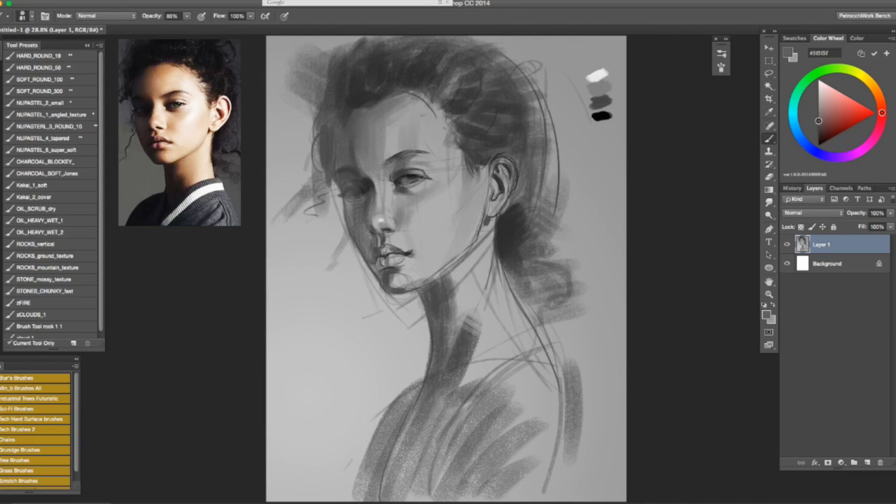
pyautogui.moveTo(308, 182); pyautogui.dragTo(283, 203)
pyautogui.press('[')
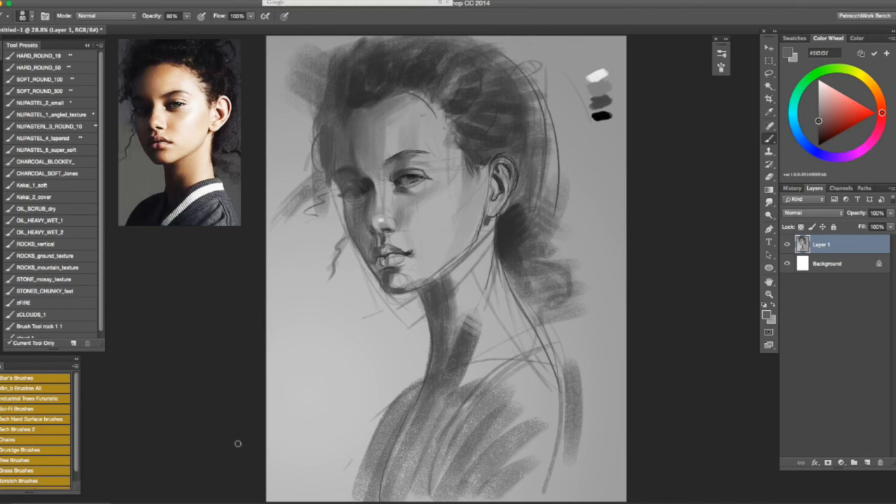
pyautogui.moveTo(331, 265); pyautogui.dragTo(317, 280)
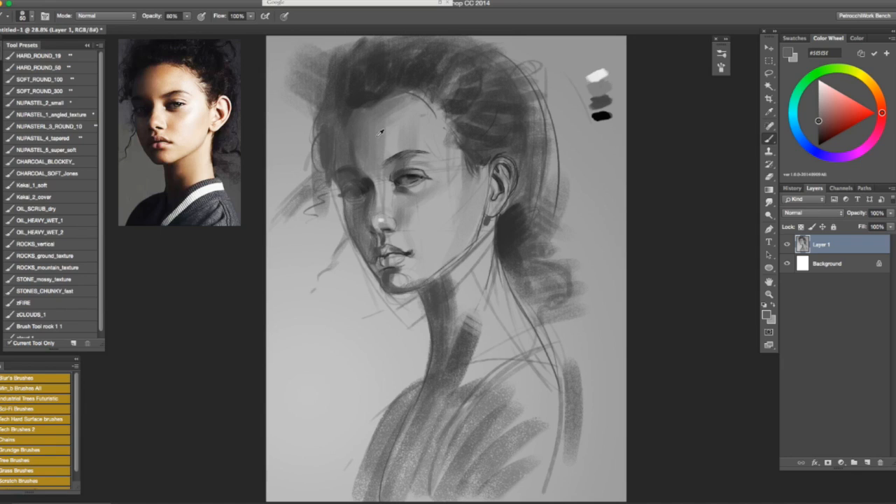
# Sample the dark hair grey behind the near ear, refine the lips with a 23 px brush, and check the portrait mirrored
pyautogui.press(']')
pyautogui.press(']')
pyautogui.press(']')
pyautogui.press(']')
pyautogui.press(']')
pyautogui.press(']')
pyautogui.rightClick(507, 221)
pyautogui.keyDown('alt'); pyautogui.click(504, 226); pyautogui.keyUp('alt')
pyautogui.moveTo(449, 249)
pyautogui.mouseDown()
pyautogui.moveTo(440, 253)
pyautogui.moveTo(462, 253)
pyautogui.mouseUp()
pyautogui.moveTo(386, 259); pyautogui.dragTo(382, 259)
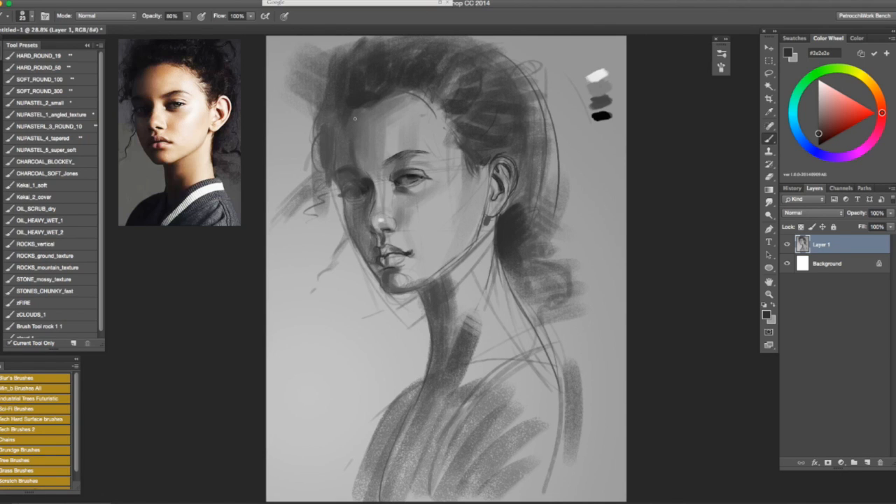
pyautogui.press('super+shift+h')
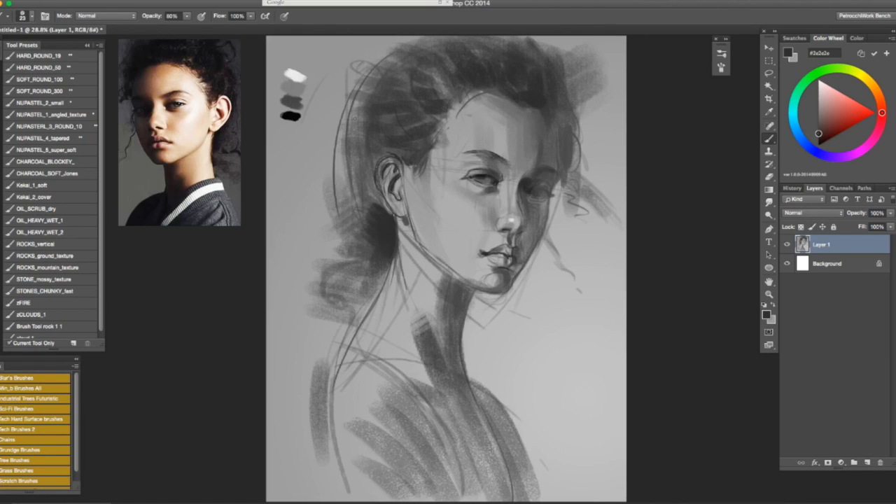
pyautogui.press('super+shift+h')
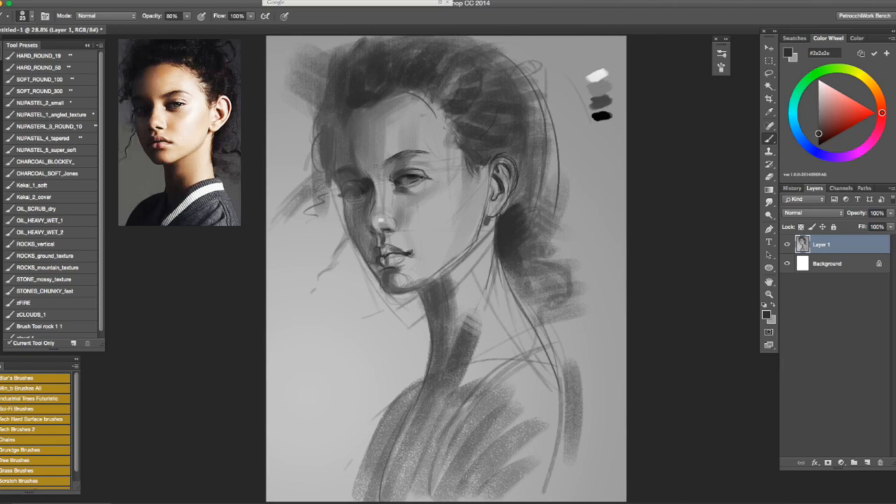
# Sample near-black #030303 and draw the far hairline, curls beside the far temple and the far eye's lash line
pyautogui.keyDown('alt'); pyautogui.click(601, 117); pyautogui.keyUp('alt')
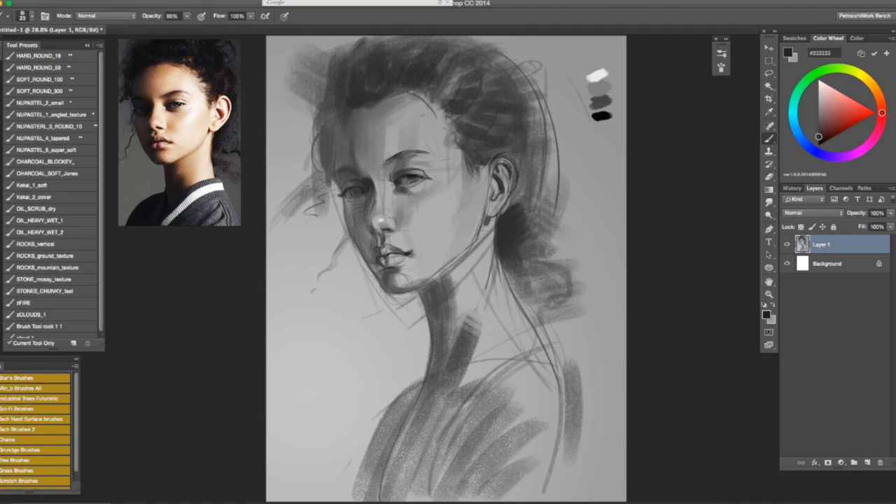
pyautogui.press('F2')
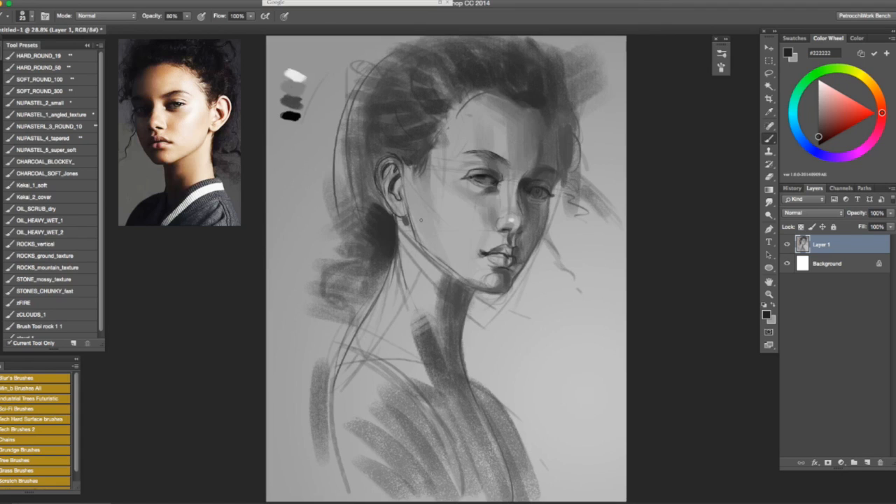
pyautogui.press('F2')
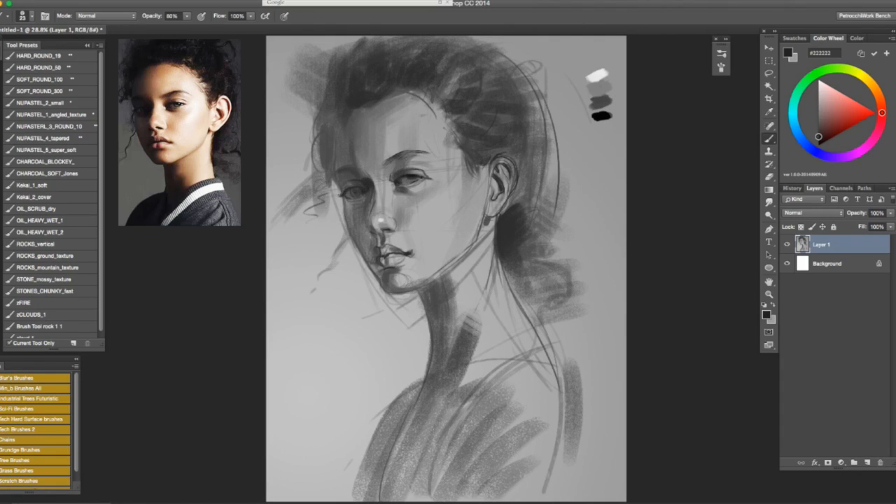
pyautogui.keyDown('alt'); pyautogui.click(341, 193); pyautogui.keyUp('alt')
pyautogui.keyDown('alt'); pyautogui.click(606, 115); pyautogui.keyUp('alt')
pyautogui.moveTo(333, 165); pyautogui.dragTo(328, 148)
pyautogui.moveTo(334, 148)
pyautogui.mouseDown()
pyautogui.moveTo(333, 131)
pyautogui.moveTo(348, 120)
pyautogui.mouseUp()
pyautogui.moveTo(331, 176); pyautogui.dragTo(316, 180)
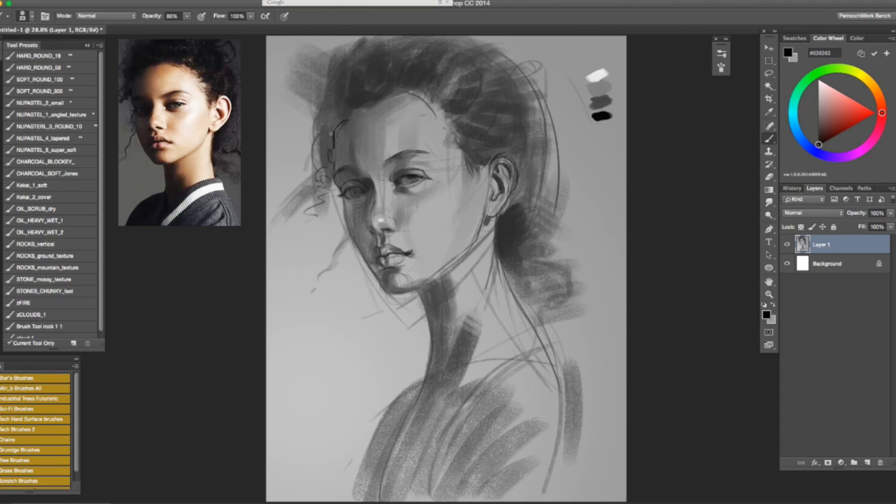
pyautogui.moveTo(353, 185); pyautogui.dragTo(373, 186)
# Choose dark grey #252525, build up the curls beside the far temple with a 102 px brush, and check the portrait mirrored
pyautogui.moveTo(813, 133); pyautogui.dragTo(818, 127)
pyautogui.moveTo(820, 127); pyautogui.dragTo(818, 133)
pyautogui.keyDown('alt'); pyautogui.click(358, 112); pyautogui.keyUp('alt')
pyautogui.keyDown('alt'); pyautogui.click(354, 162); pyautogui.keyUp('alt')
pyautogui.moveTo(820, 132); pyautogui.dragTo(819, 136)
pyautogui.moveTo(357, 130)
pyautogui.mouseDown()
pyautogui.moveTo(364, 111)
pyautogui.moveTo(338, 98)
pyautogui.mouseUp()
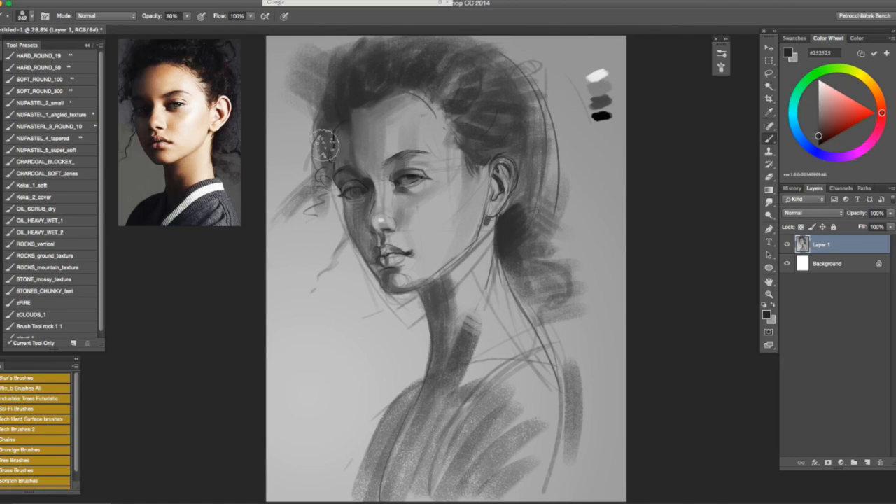
pyautogui.moveTo(340, 144); pyautogui.dragTo(329, 142)
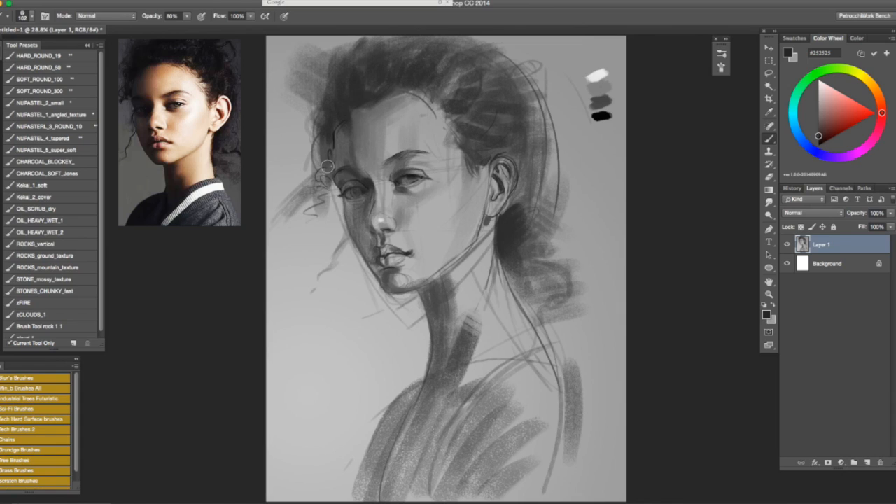
pyautogui.moveTo(317, 156)
pyautogui.mouseDown()
pyautogui.moveTo(313, 141)
pyautogui.moveTo(327, 172)
pyautogui.mouseUp()
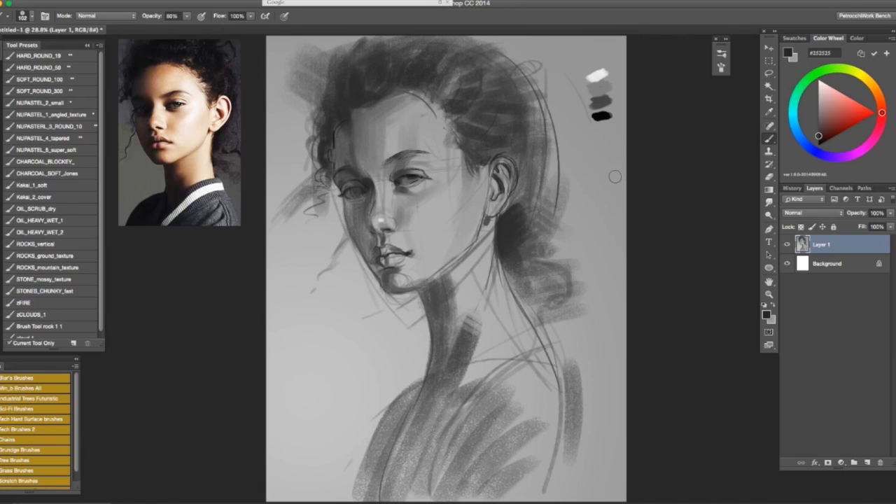
pyautogui.hotkey('ctrl', 'shift', 'h')
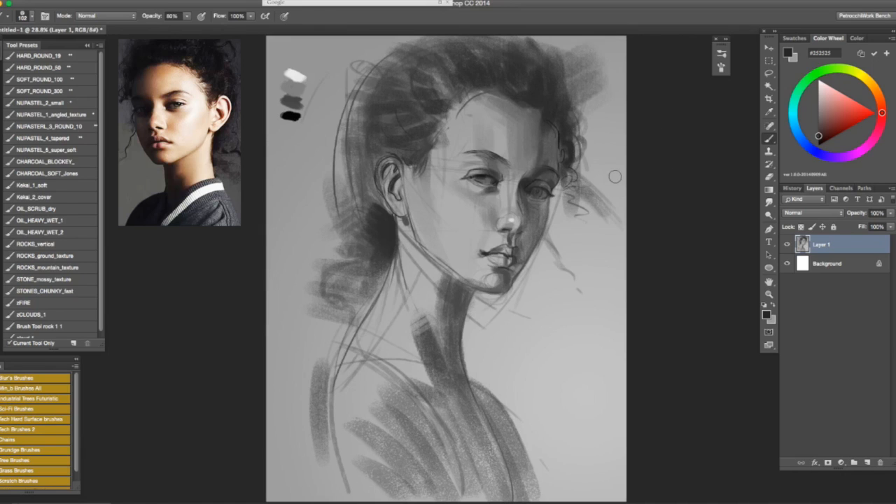
pyautogui.hotkey('ctrl', 'shift', 'h')
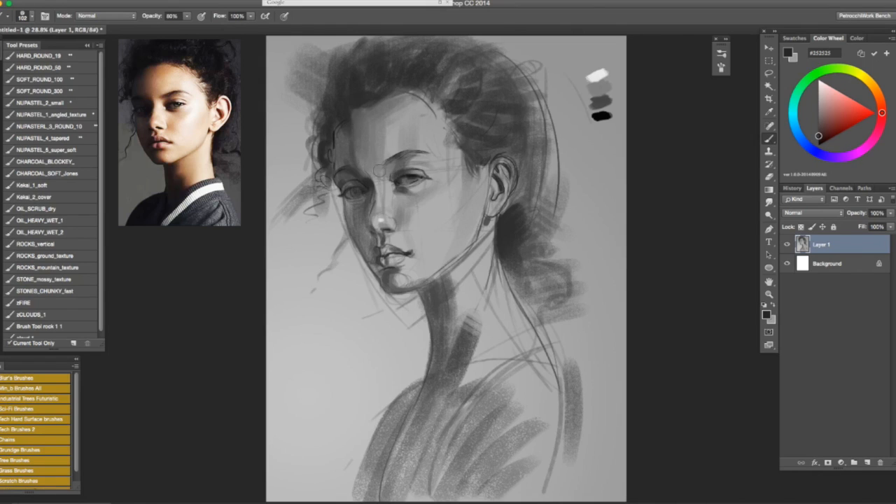
# Refine the shading below the far eye, along the nose bridge and in the near eye, checking the portrait mirrored
pyautogui.moveTo(361, 218); pyautogui.dragTo(352, 218)
pyautogui.moveTo(363, 210); pyautogui.dragTo(371, 211)
pyautogui.moveTo(356, 199); pyautogui.dragTo(348, 199)
pyautogui.moveTo(413, 179); pyautogui.dragTo(412, 183)
pyautogui.press('z')
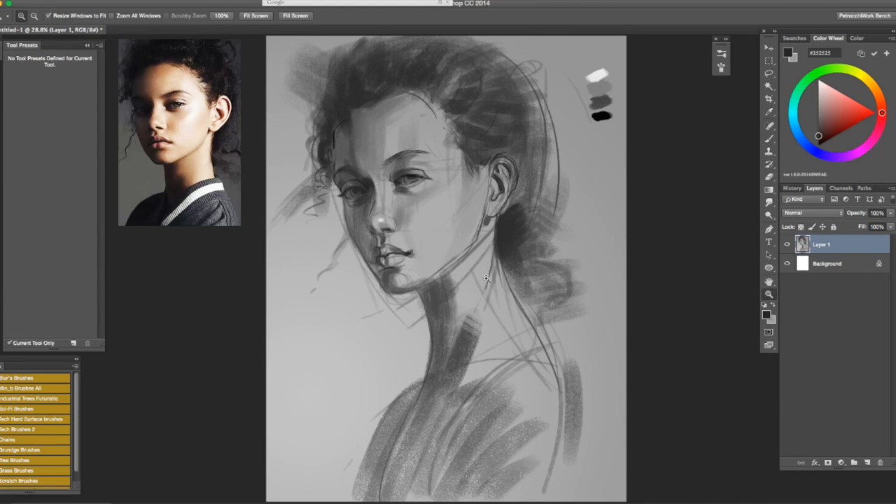
pyautogui.press('super+shift+h')
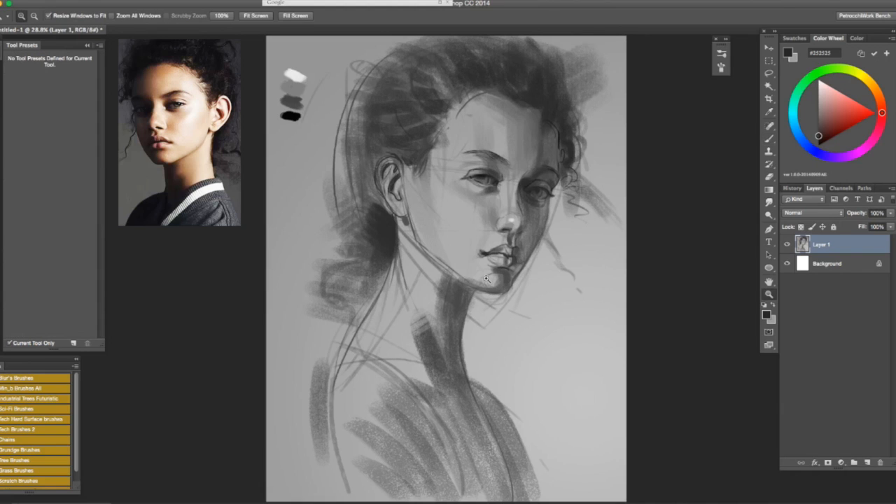
pyautogui.press('super+shift+h')
pyautogui.press('b')
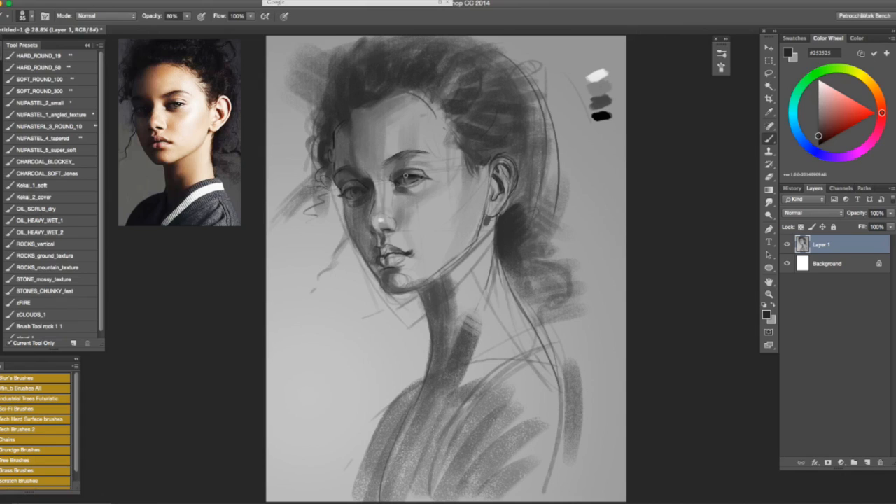
pyautogui.moveTo(411, 174); pyautogui.dragTo(409, 172)
# Smudge the forehead, nose and near cheek at 10% strength to blend the skin tones, and check the portrait mirrored
pyautogui.click(769, 203)
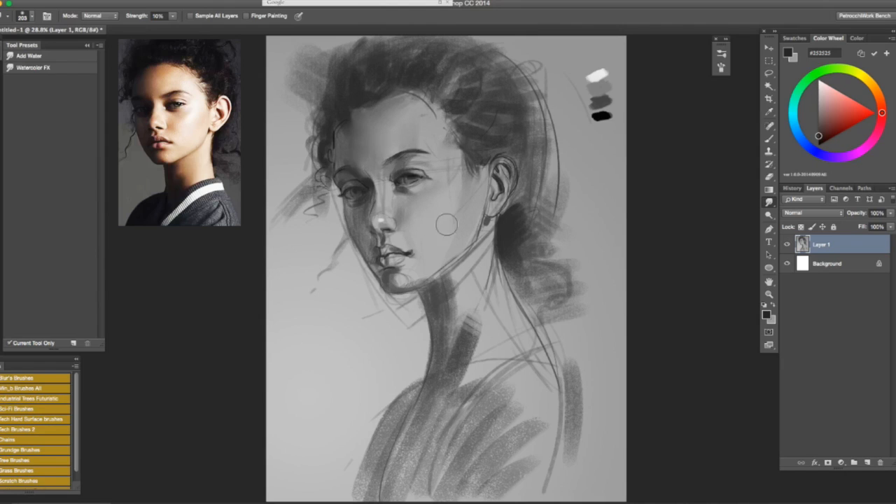
pyautogui.moveTo(388, 208); pyautogui.dragTo(384, 211)
pyautogui.moveTo(420, 225); pyautogui.dragTo(413, 224)
pyautogui.press('super+shift+h')
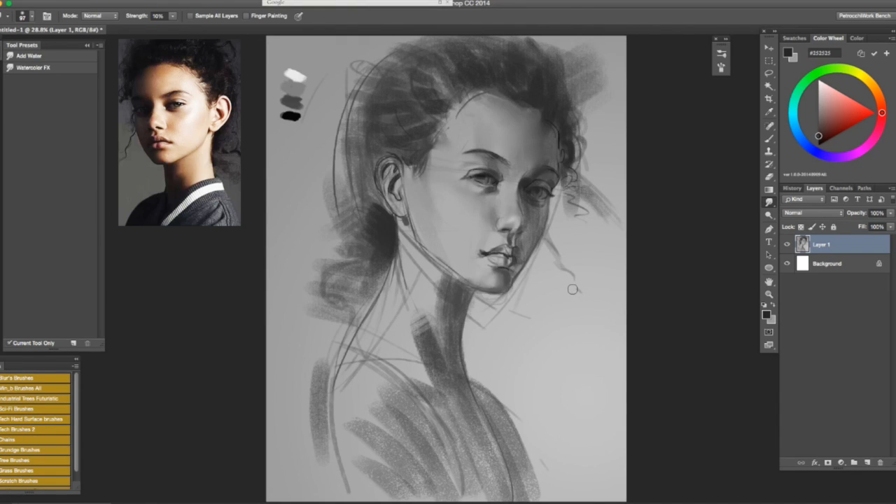
pyautogui.press('super+shift+h')
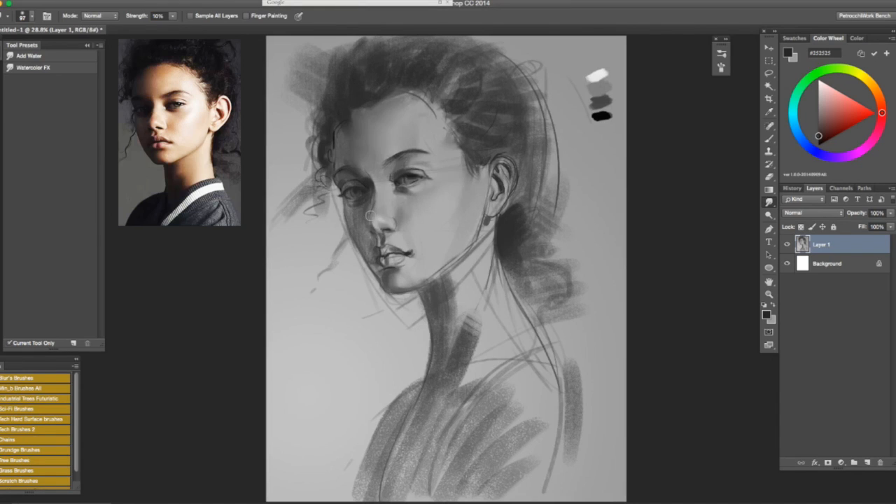
# Shade beneath the lower lip with the brush, sample the grey below the near eye, and check the portrait mirrored
pyautogui.press('b')
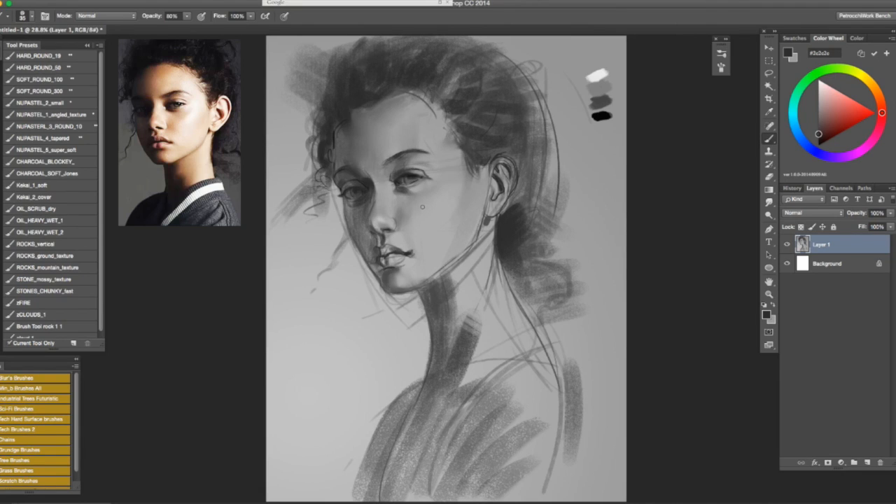
pyautogui.moveTo(403, 272)
pyautogui.mouseDown()
pyautogui.moveTo(413, 272)
pyautogui.moveTo(389, 269)
pyautogui.mouseUp()
pyautogui.click(818, 130)
pyautogui.click(819, 126)
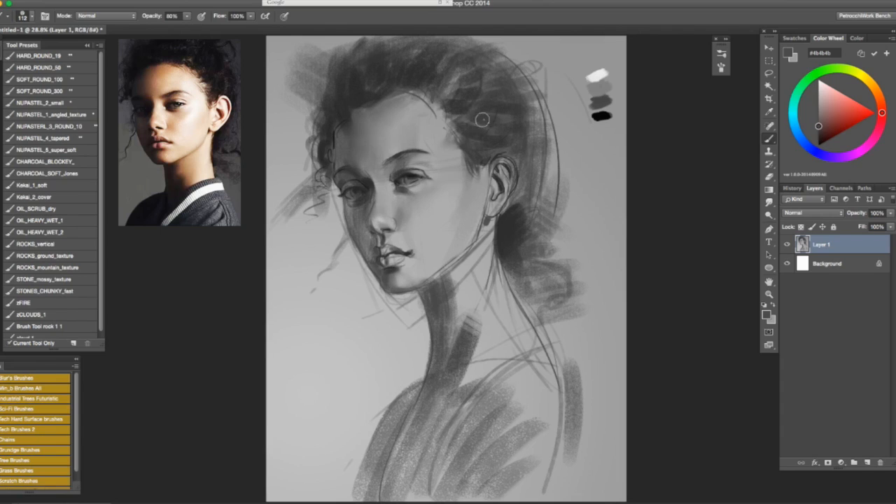
pyautogui.keyDown('alt'); pyautogui.click(422, 191); pyautogui.keyUp('alt')
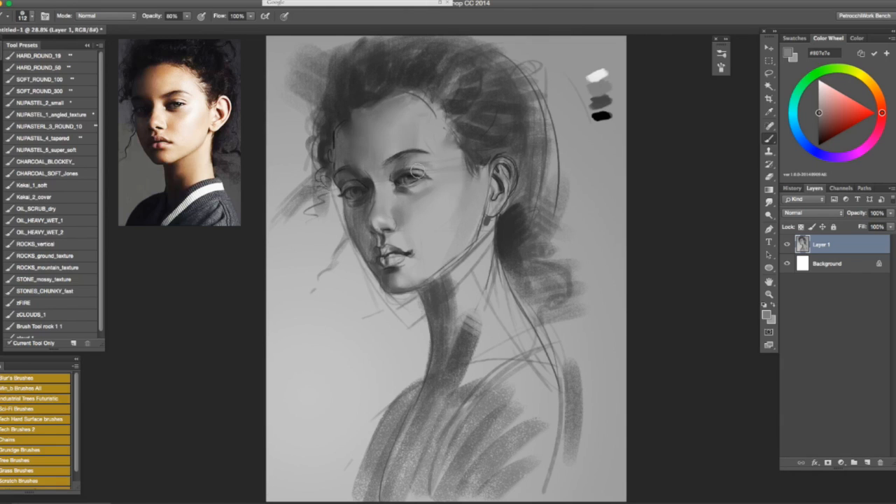
pyautogui.press('super+shift+h')
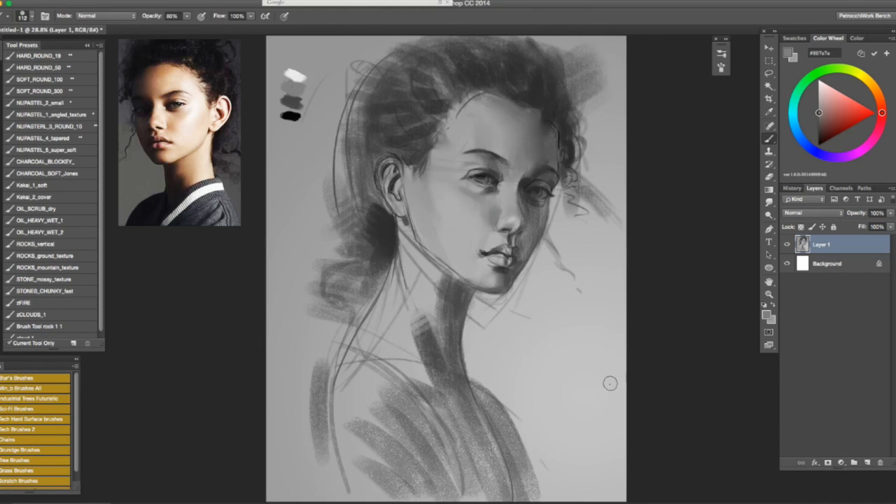
pyautogui.press('super+shift+h')
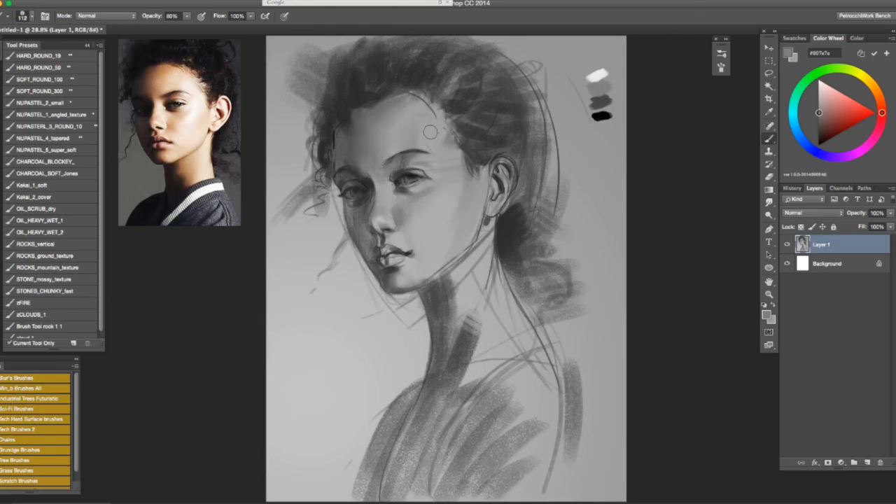
# Reshape the inner end of the near brow and the near eye's inner corner with sampled dark greys, and smudge them softly
pyautogui.keyDown('alt'); pyautogui.click(401, 150); pyautogui.keyUp('alt')
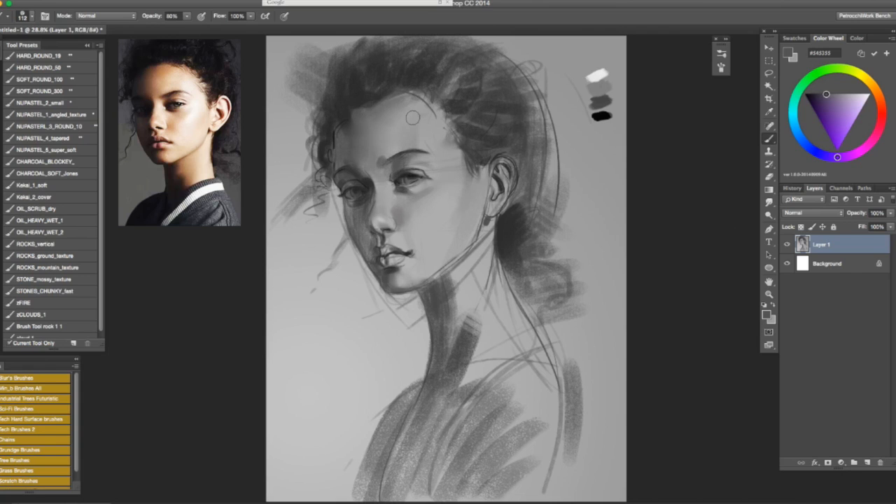
pyautogui.press('super+shift+h')
pyautogui.press('super+shift+h')
pyautogui.keyDown('alt'); pyautogui.click(404, 175); pyautogui.keyUp('alt')
pyautogui.moveTo(398, 185); pyautogui.dragTo(392, 185)
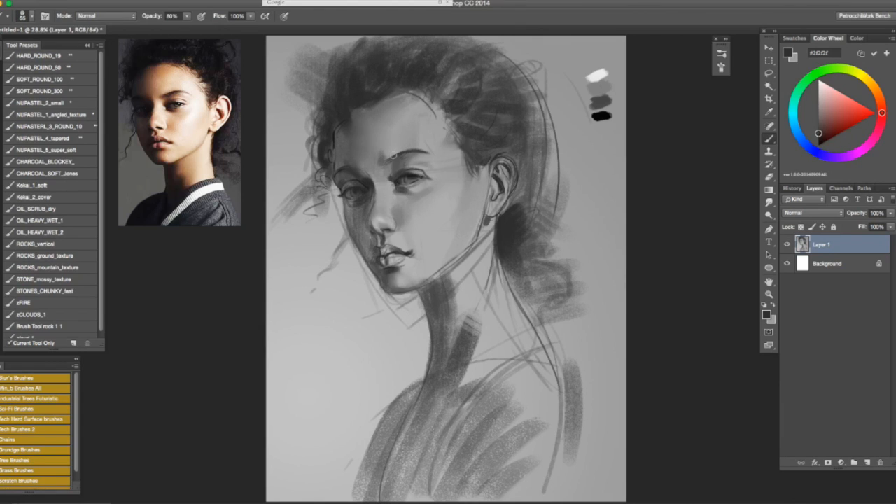
pyautogui.keyDown('alt'); pyautogui.click(398, 176); pyautogui.keyUp('alt')
pyautogui.moveTo(394, 175)
pyautogui.mouseDown()
pyautogui.moveTo(401, 173)
pyautogui.moveTo(391, 178)
pyautogui.mouseUp()
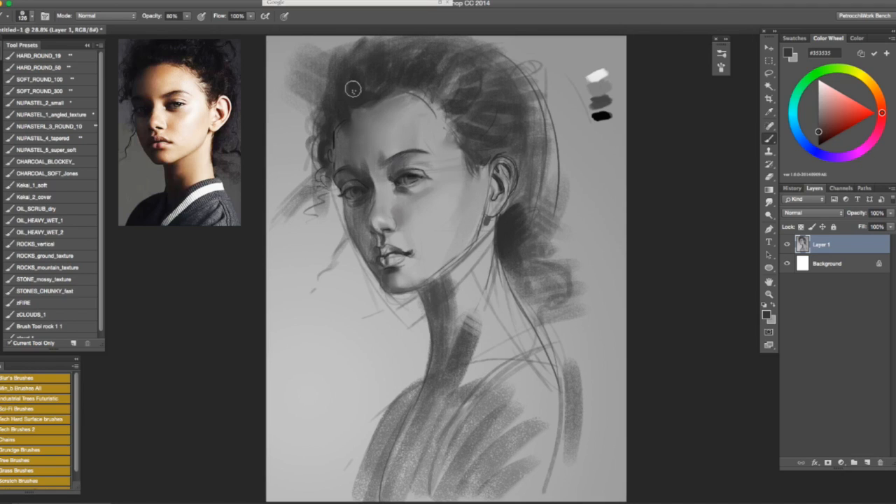
pyautogui.click(769, 201)
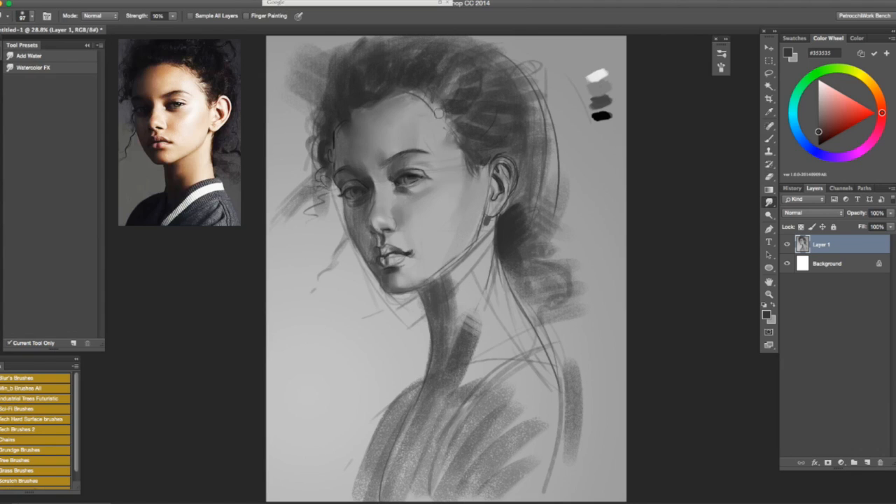
# Sample near-white #e9e9e9 and block highlights onto the near cheek, temple and forehead with the CHARCOAL_BLOCKEY_ brush
pyautogui.press('b')
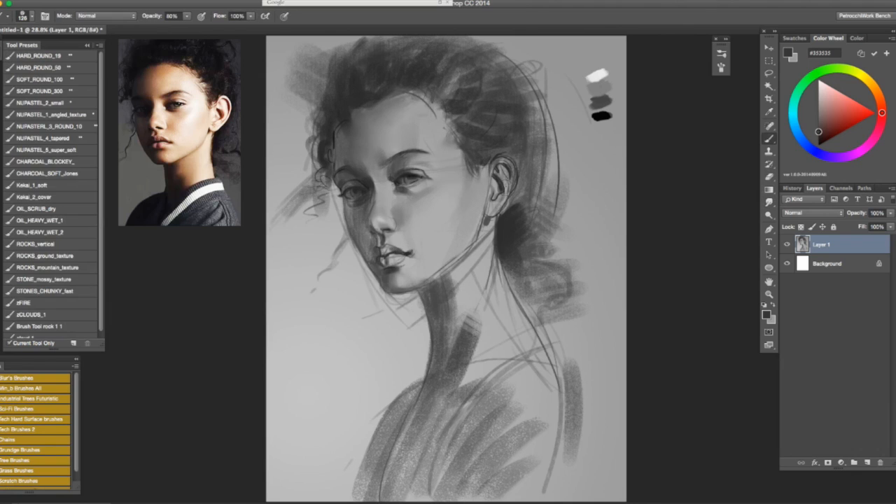
pyautogui.keyDown('alt'); pyautogui.click(603, 73); pyautogui.keyUp('alt')
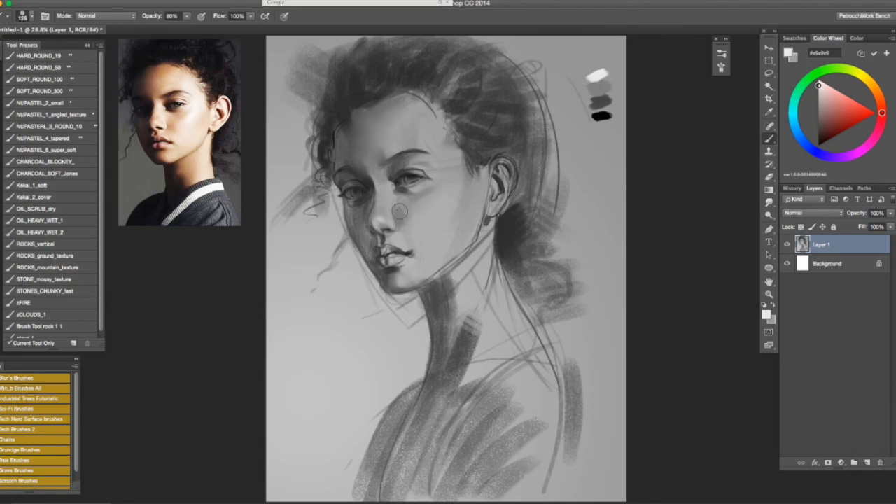
pyautogui.click(60, 161)
pyautogui.moveTo(441, 191); pyautogui.dragTo(424, 208)
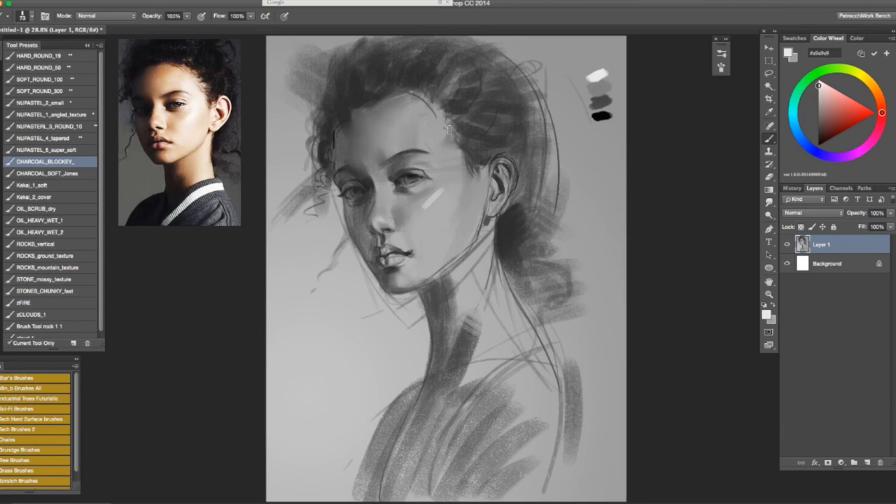
pyautogui.moveTo(444, 140); pyautogui.dragTo(432, 119)
pyautogui.moveTo(422, 100); pyautogui.dragTo(413, 111)
pyautogui.moveTo(441, 229)
pyautogui.mouseDown()
pyautogui.moveTo(424, 227)
pyautogui.moveTo(430, 206)
pyautogui.mouseUp()
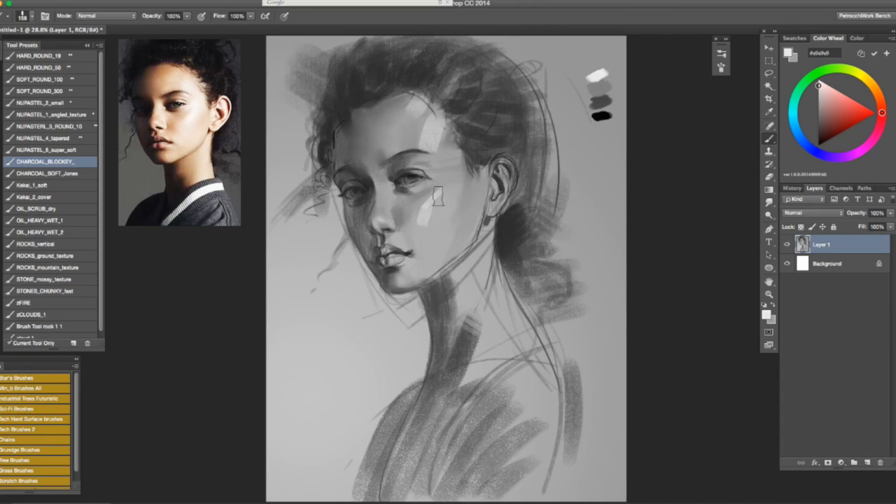
pyautogui.moveTo(418, 255); pyautogui.dragTo(409, 255)
# Refine the nostril and the side of the nose with greys sampled from the face, checking the portrait mirrored
pyautogui.keyDown('alt'); pyautogui.click(393, 224); pyautogui.keyUp('alt')
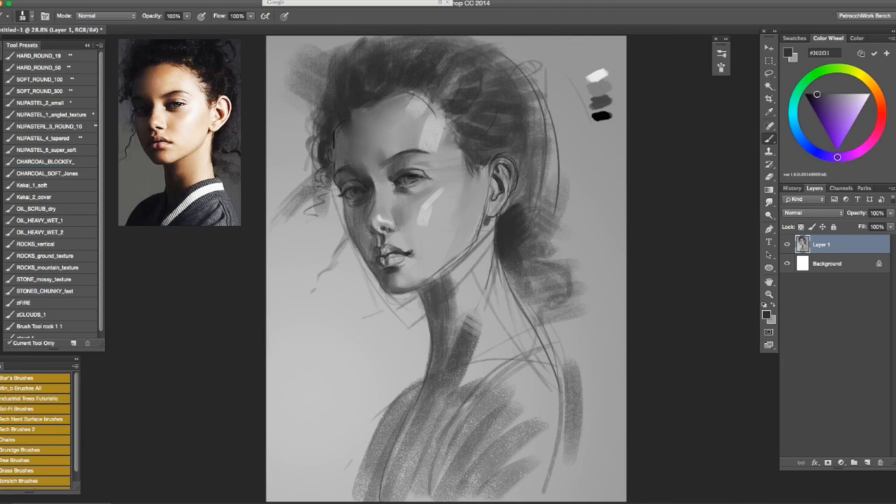
pyautogui.press('super+shift+h')
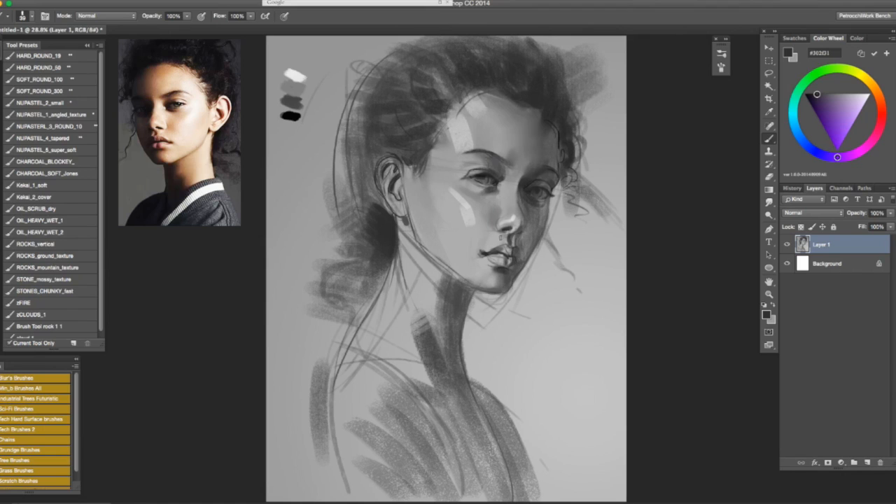
pyautogui.press('super+shift+h')
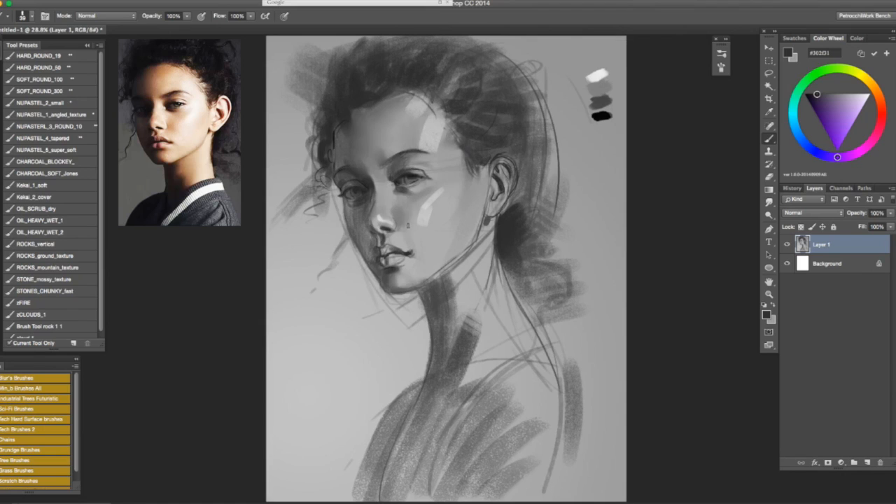
pyautogui.keyDown('alt'); pyautogui.click(389, 197); pyautogui.keyUp('alt')
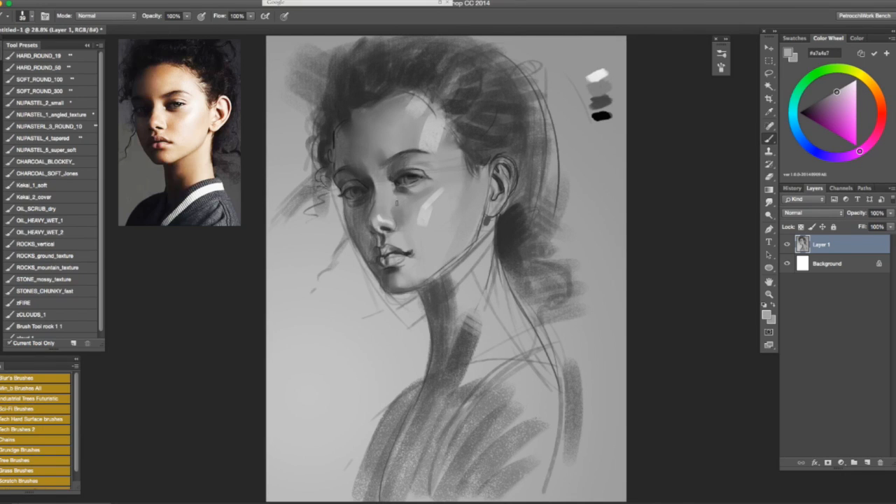
pyautogui.keyDown('alt'); pyautogui.click(400, 219); pyautogui.keyUp('alt')
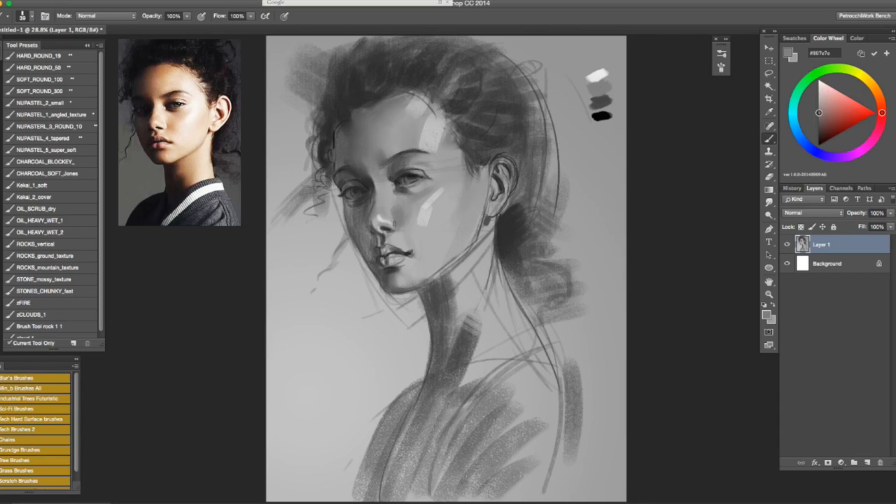
# Mix lighter greys from the forehead highlight and paint highlights on the upper nose bridge and beside the near eye's outer corner
pyautogui.keyDown('alt'); pyautogui.click(442, 121); pyautogui.keyUp('alt')
pyautogui.moveTo(817, 85); pyautogui.dragTo(819, 80)
pyautogui.press('F2')
pyautogui.press('F2')
pyautogui.moveTo(836, 83); pyautogui.dragTo(833, 77)
pyautogui.keyDown('alt'); pyautogui.click(446, 140); pyautogui.keyUp('alt')
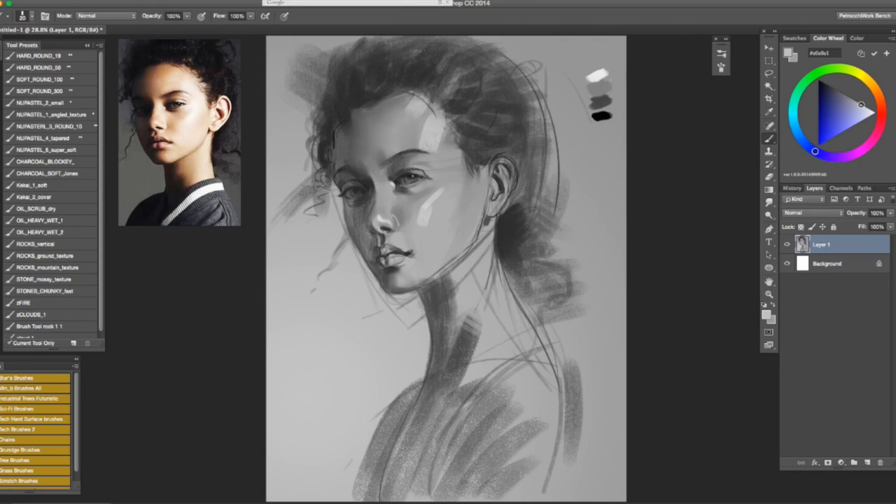
pyautogui.press('x')
pyautogui.moveTo(819, 85); pyautogui.dragTo(818, 97)
pyautogui.moveTo(457, 188); pyautogui.dragTo(466, 192)
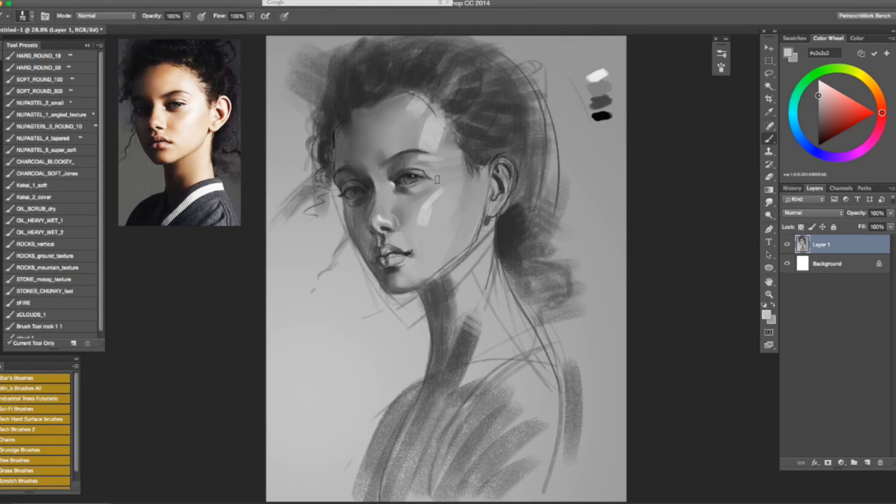
# Touch up the highlights along the near brow and nose, then sample dark grey #535353 from the nose's side, checking the portrait mirrored
pyautogui.moveTo(422, 179); pyautogui.dragTo(419, 176)
pyautogui.moveTo(403, 152)
pyautogui.mouseDown()
pyautogui.moveTo(418, 148)
pyautogui.moveTo(389, 175)
pyautogui.mouseUp()
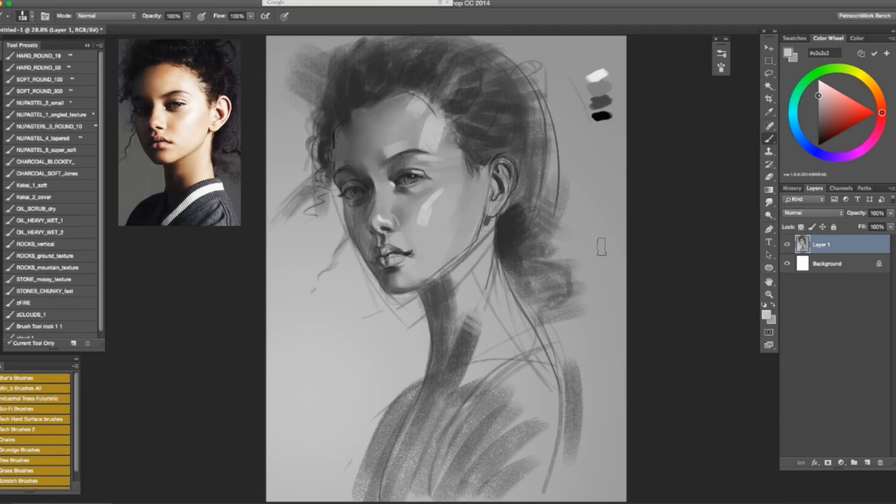
pyautogui.moveTo(397, 190); pyautogui.dragTo(385, 176)
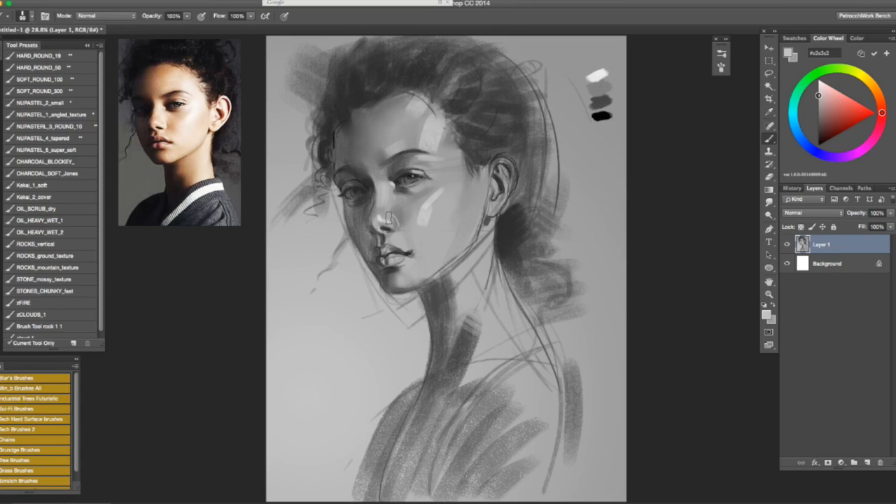
pyautogui.keyDown('alt'); pyautogui.click(369, 210); pyautogui.keyUp('alt')
pyautogui.keyDown('alt'); pyautogui.click(369, 208); pyautogui.keyUp('alt')
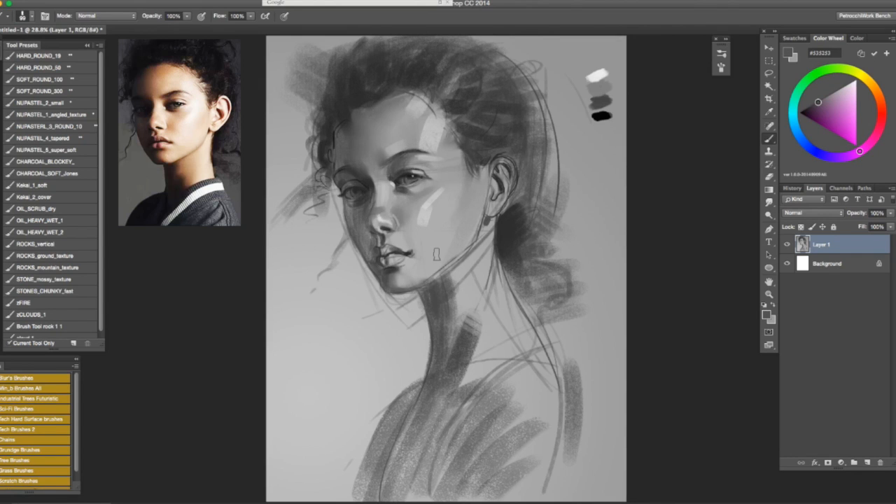
pyautogui.press('super+shift+h')
pyautogui.press('super+shift+h')
# Refine the near eye with a small brush, using the cheek-highlight grey and near-black #191919, and check the portrait mirrored
pyautogui.moveTo(389, 236); pyautogui.dragTo(384, 238)
pyautogui.press('[')
pyautogui.press('[')
pyautogui.keyDown('alt'); pyautogui.click(440, 191); pyautogui.keyUp('alt')
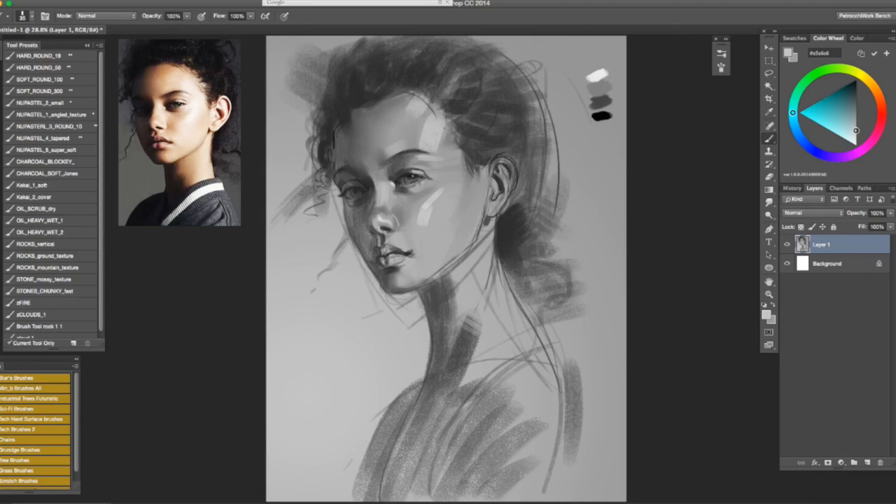
pyautogui.moveTo(423, 193); pyautogui.dragTo(421, 190)
pyautogui.keyDown('alt'); pyautogui.click(414, 173); pyautogui.keyUp('alt')
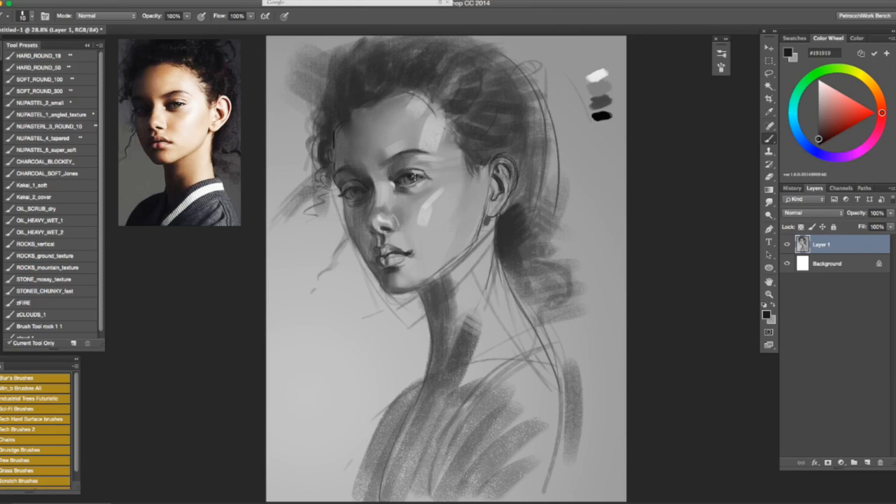
pyautogui.press('super+shift+h')
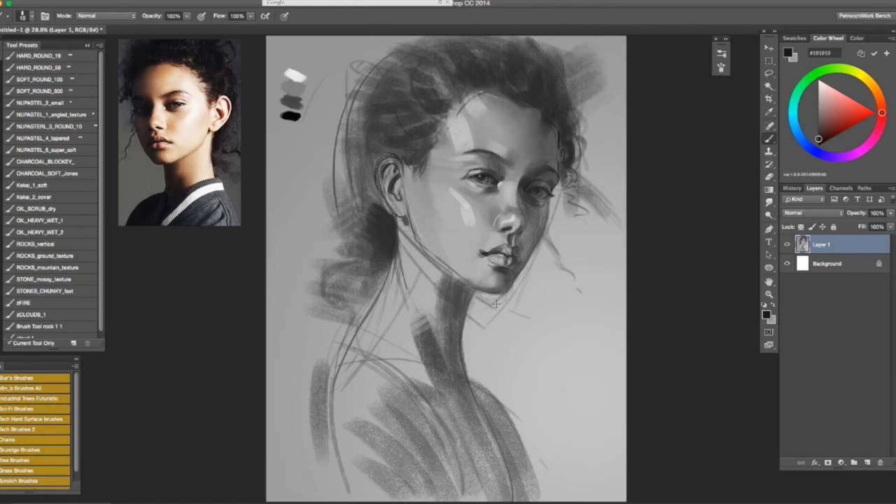
pyautogui.press('super+shift+h')
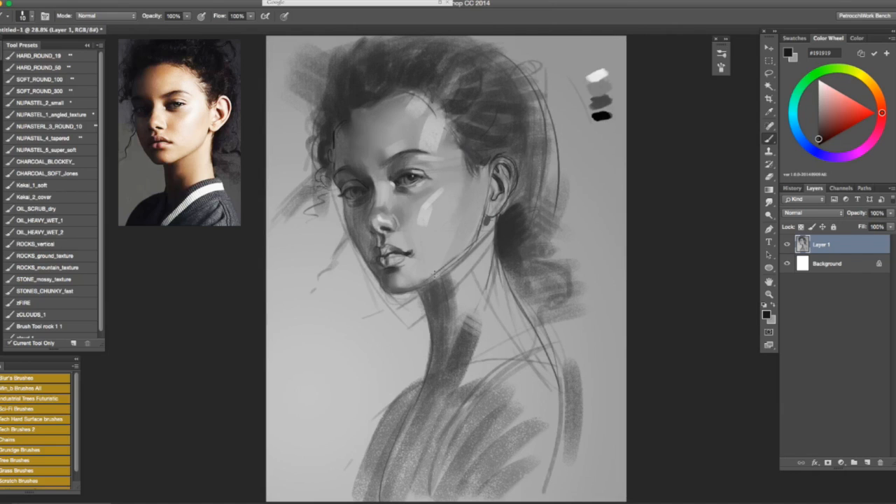
# Paint fine highlights along the upper lip's edge and the mouth corner with light greys sampled from the palette and surrounding skin
pyautogui.keyDown('alt'); pyautogui.click(435, 201); pyautogui.keyUp('alt')
pyautogui.moveTo(413, 261); pyautogui.dragTo(415, 259)
pyautogui.keyDown('alt'); pyautogui.click(601, 72); pyautogui.keyUp('alt')
pyautogui.press('super+z')
pyautogui.press('F2')
pyautogui.press('F2')
pyautogui.keyDown('alt'); pyautogui.click(398, 243); pyautogui.keyUp('alt')
pyautogui.moveTo(395, 252); pyautogui.dragTo(403, 253)
pyautogui.keyDown('alt'); pyautogui.click(406, 233); pyautogui.keyUp('alt')
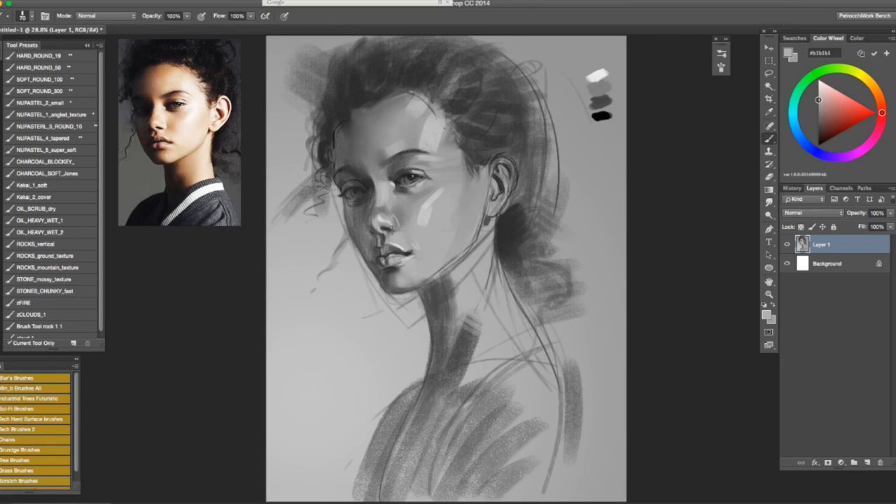
pyautogui.keyDown('alt'); pyautogui.click(382, 255); pyautogui.keyUp('alt')
pyautogui.moveTo(383, 264); pyautogui.dragTo(374, 264)
pyautogui.keyDown('alt'); pyautogui.click(397, 233); pyautogui.keyUp('alt')
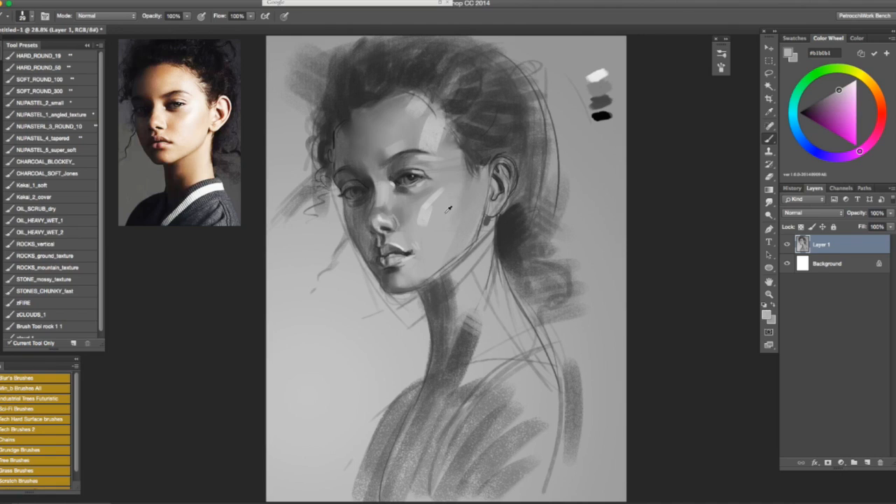
# Model the nose tip and nostril with light and dark greys sampled from the nose, upper lip and cheek
pyautogui.keyDown('alt'); pyautogui.click(408, 215); pyautogui.keyUp('alt')
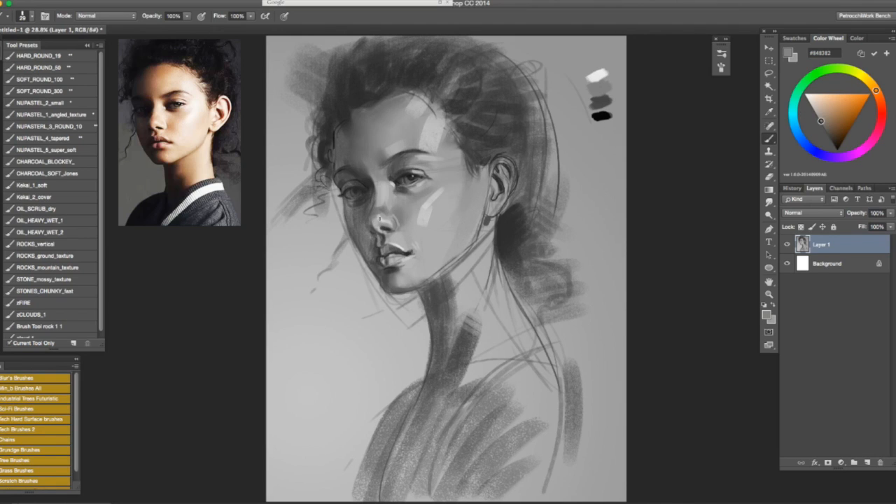
pyautogui.keyDown('alt'); pyautogui.click(385, 233); pyautogui.keyUp('alt')
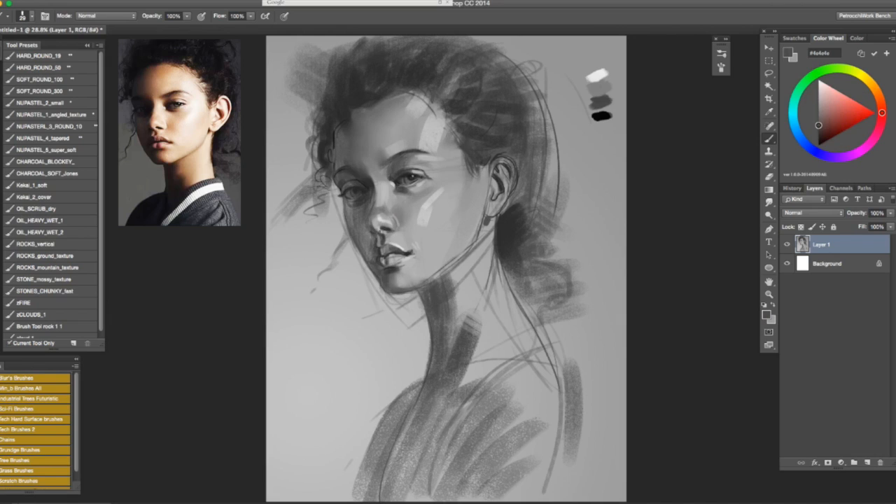
pyautogui.keyDown('alt'); pyautogui.click(389, 224); pyautogui.keyUp('alt')
pyautogui.keyDown('alt'); pyautogui.click(385, 223); pyautogui.keyUp('alt')
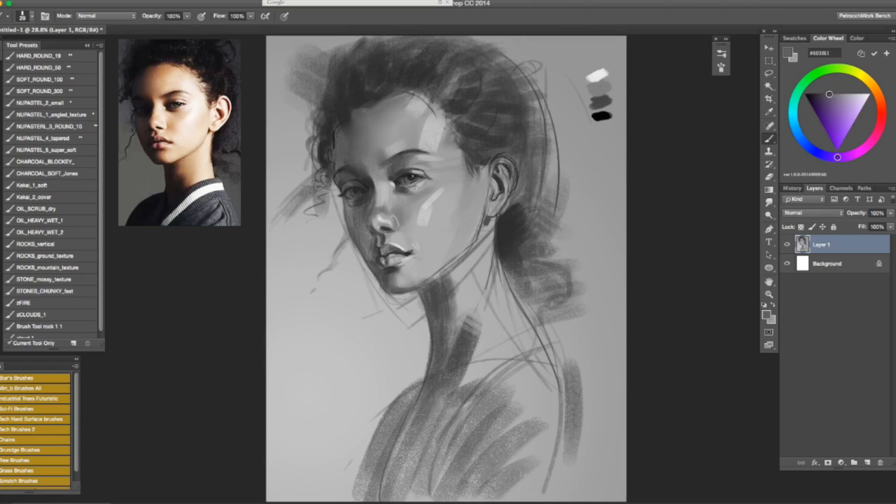
pyautogui.keyDown('alt'); pyautogui.click(383, 219); pyautogui.keyUp('alt')
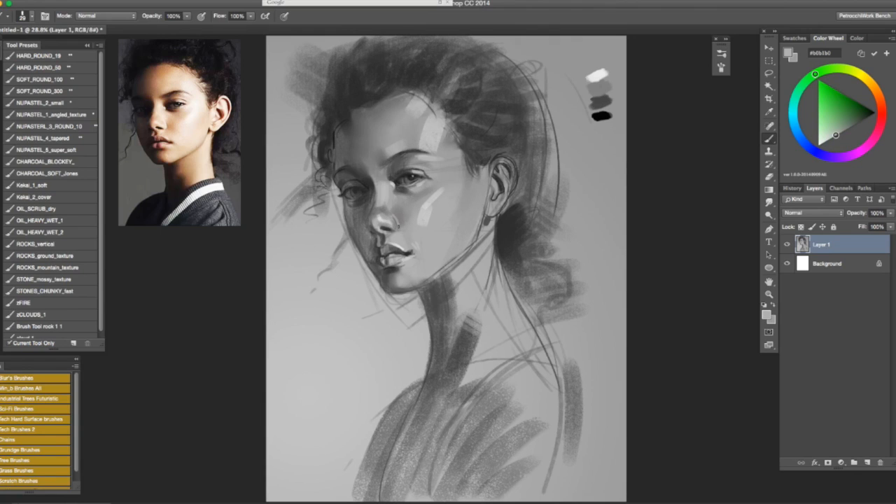
pyautogui.keyDown('alt'); pyautogui.click(392, 235); pyautogui.keyUp('alt')
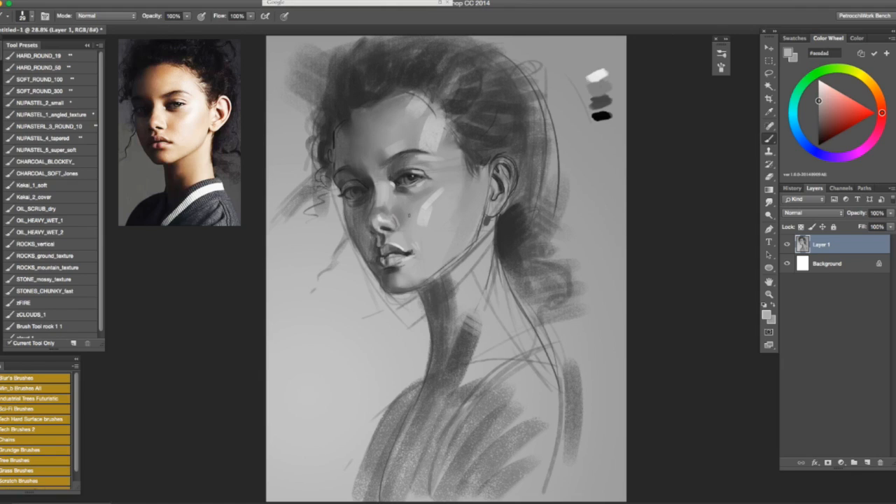
pyautogui.keyDown('alt'); pyautogui.click(388, 217); pyautogui.keyUp('alt')
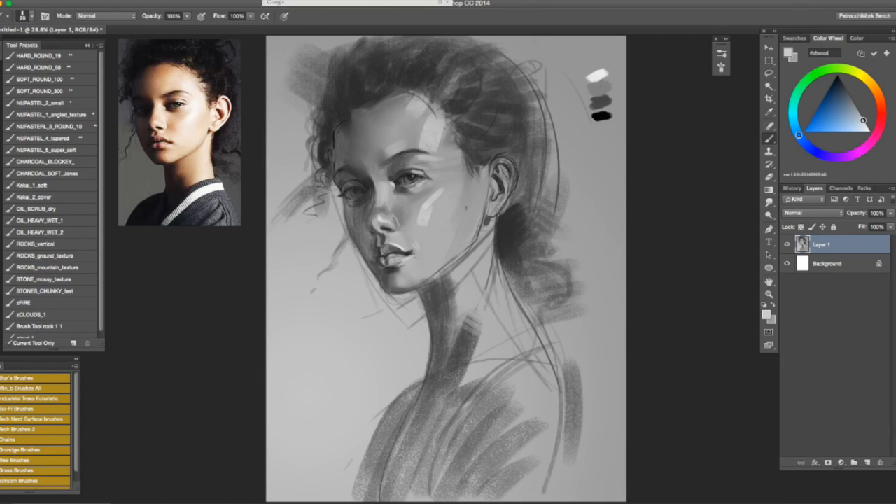
pyautogui.keyDown('alt'); pyautogui.click(417, 222); pyautogui.keyUp('alt')
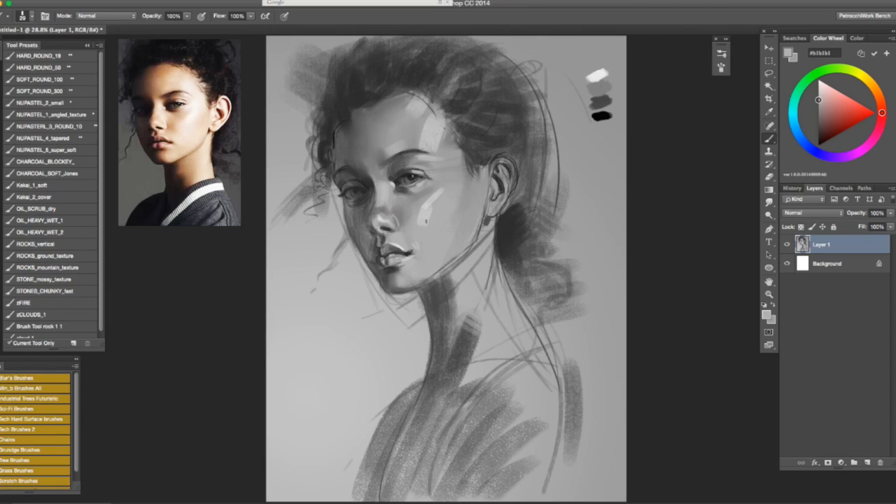
# Hatch mid-grey #787878 shading across the side of the near cheek with a larger brush, checking the portrait mirrored
pyautogui.keyDown('alt'); pyautogui.click(388, 207); pyautogui.keyUp('alt')
pyautogui.moveTo(416, 250); pyautogui.dragTo(424, 250)
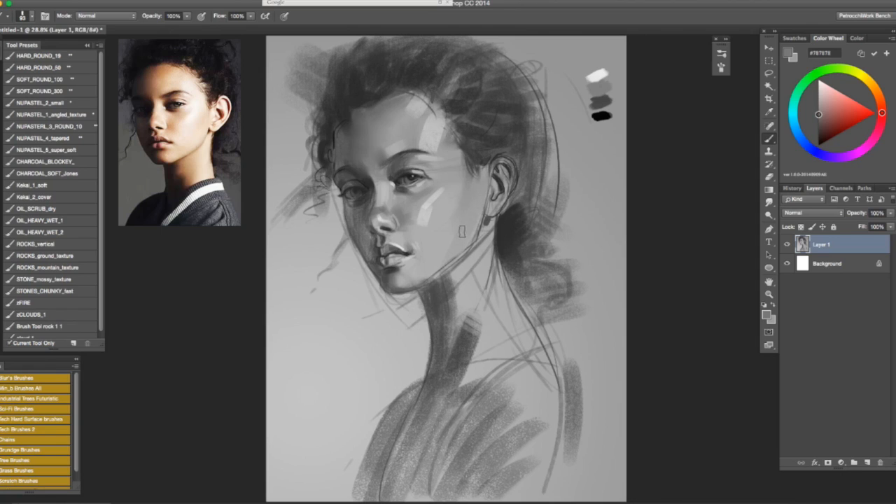
pyautogui.moveTo(452, 203)
pyautogui.mouseDown()
pyautogui.moveTo(478, 213)
pyautogui.moveTo(482, 203)
pyautogui.mouseUp()
pyautogui.press('super+shift+h')
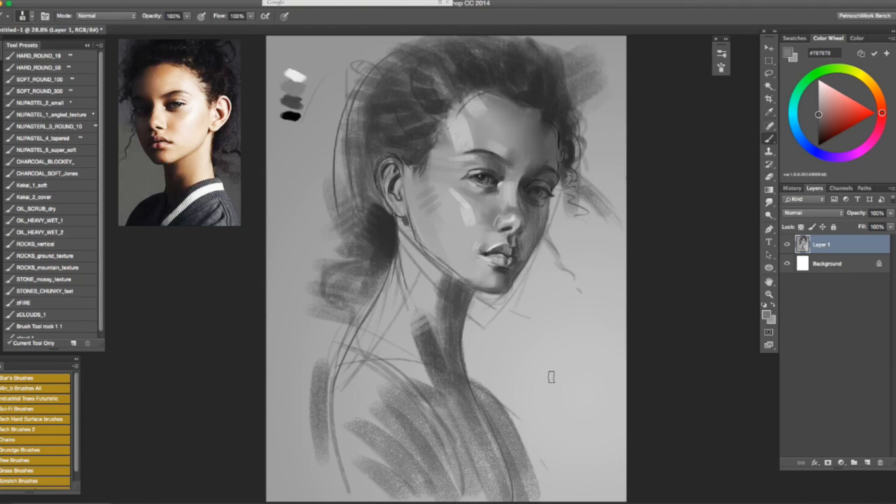
pyautogui.press('super+shift+h')
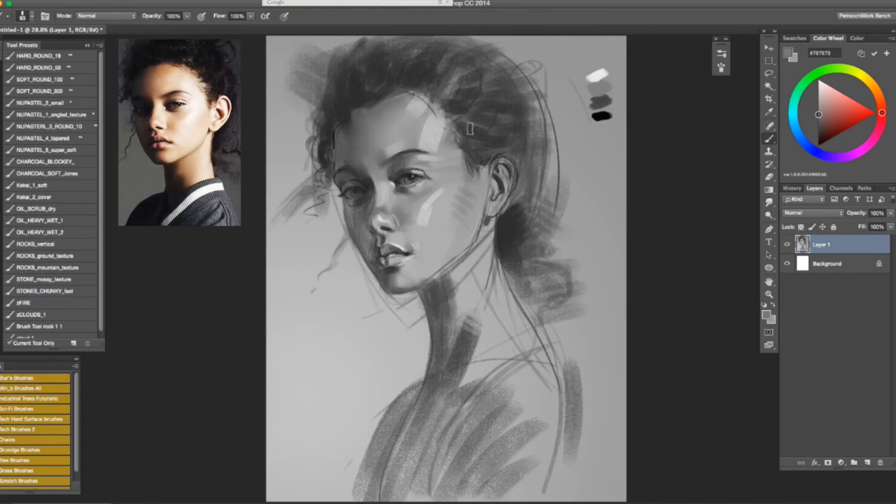
# Set the brush opacity to 50%, sample #434343 from the hair and try strokes over the temple hairline
pyautogui.press('5')
pyautogui.keyDown('alt'); pyautogui.click(478, 149); pyautogui.keyUp('alt')
pyautogui.moveTo(451, 135); pyautogui.dragTo(461, 161)
pyautogui.press('super+z')
pyautogui.moveTo(441, 108); pyautogui.dragTo(455, 125)
pyautogui.press('super+z')
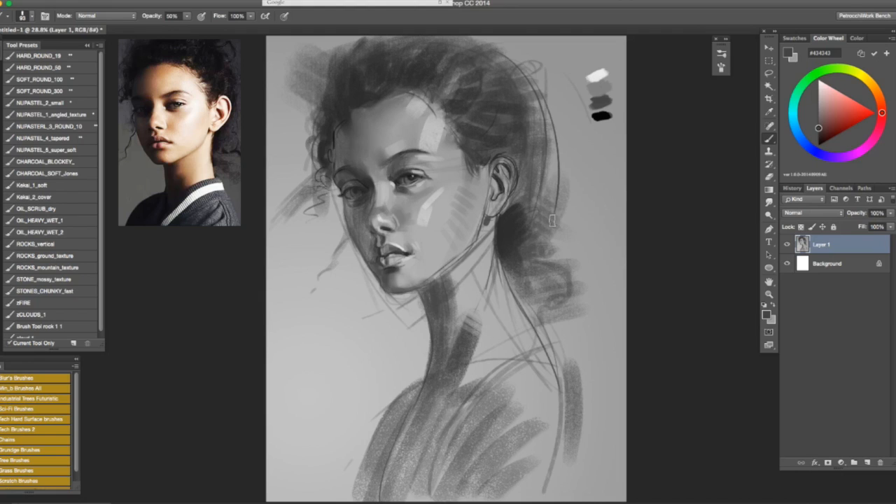
# Paint thin hair strokes along the forehead and temple hairline with dark grey #2a2a2a, undoing unwanted ones
pyautogui.keyDown('alt'); pyautogui.click(364, 94); pyautogui.keyUp('alt')
pyautogui.moveTo(458, 174); pyautogui.dragTo(449, 174)
pyautogui.moveTo(392, 94)
pyautogui.mouseDown()
pyautogui.moveTo(432, 108)
pyautogui.moveTo(412, 90)
pyautogui.moveTo(465, 126)
pyautogui.moveTo(470, 140)
pyautogui.moveTo(463, 142)
pyautogui.moveTo(455, 128)
pyautogui.moveTo(462, 148)
pyautogui.moveTo(482, 159)
pyautogui.moveTo(462, 165)
pyautogui.mouseUp()
pyautogui.press('super+z')
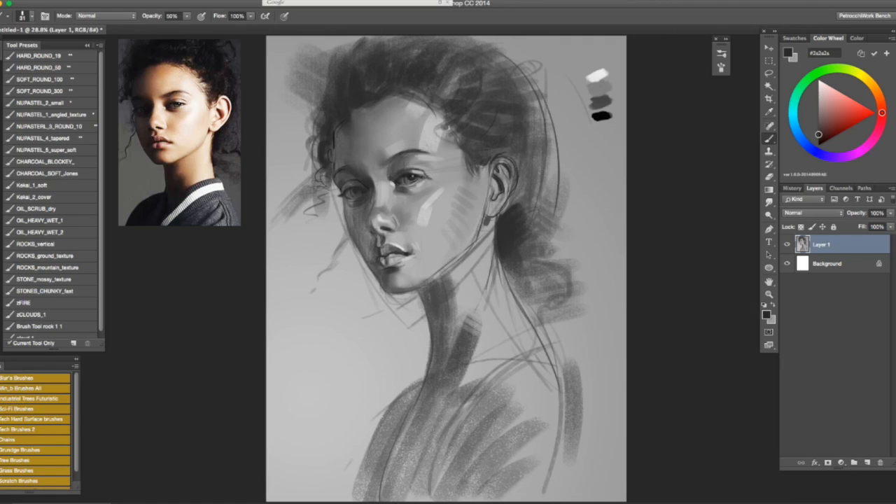
pyautogui.moveTo(395, 100); pyautogui.dragTo(422, 109)
pyautogui.press('super+z')
# Soften the upper forehead into the hairline with a large brush and mid greys sampled from the forehead
pyautogui.keyDown('alt'); pyautogui.click(398, 104); pyautogui.keyUp('alt')
pyautogui.moveTo(391, 113); pyautogui.dragTo(400, 113)
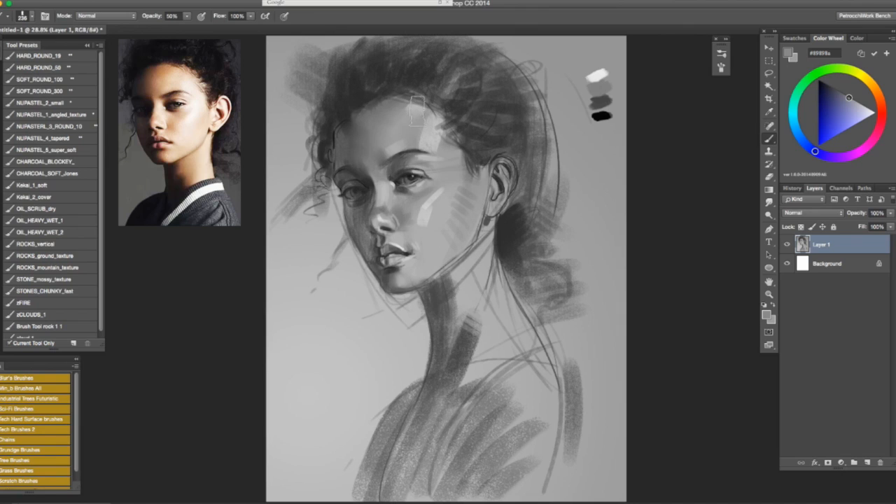
pyautogui.keyDown('alt'); pyautogui.click(378, 114); pyautogui.keyUp('alt')
pyautogui.moveTo(386, 108); pyautogui.dragTo(370, 112)
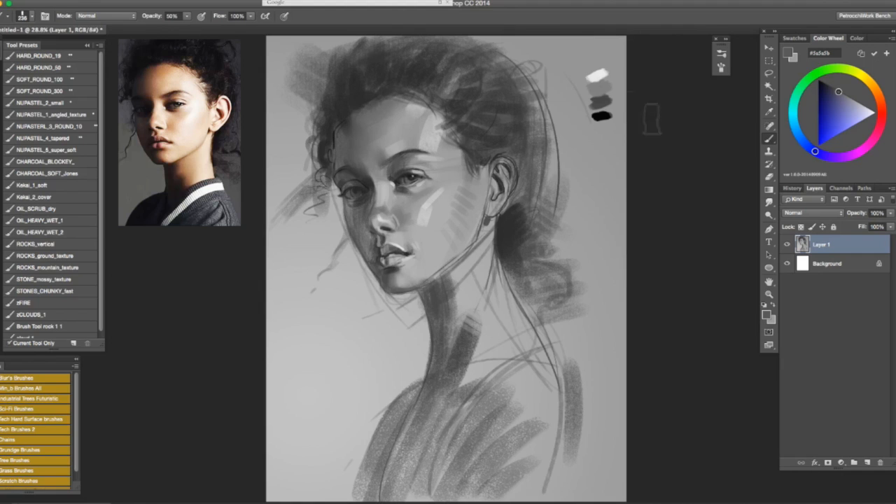
# Mirror the portrait, work on the far-side hairline with a sampled dark grey, soften it with Smudge at 10% strength, and flip back
pyautogui.hotkey('ctrl', 'shift', 'h')
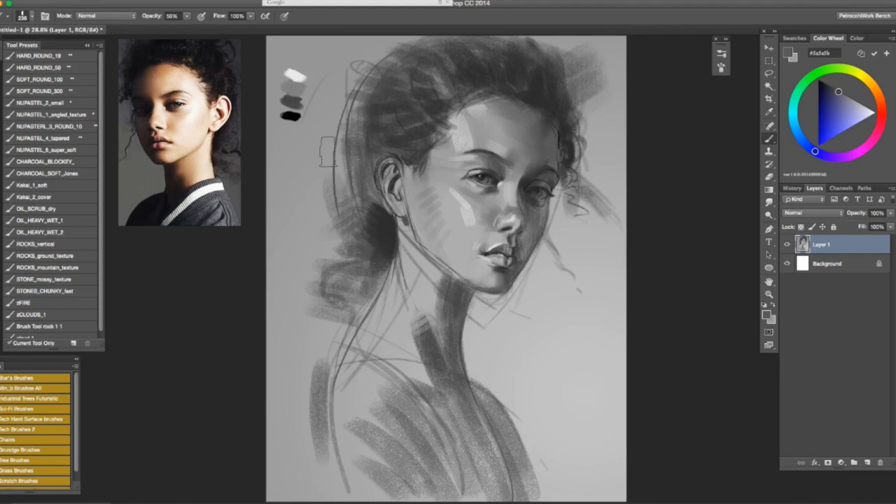
pyautogui.keyDown('alt'); pyautogui.click(550, 117); pyautogui.keyUp('alt')
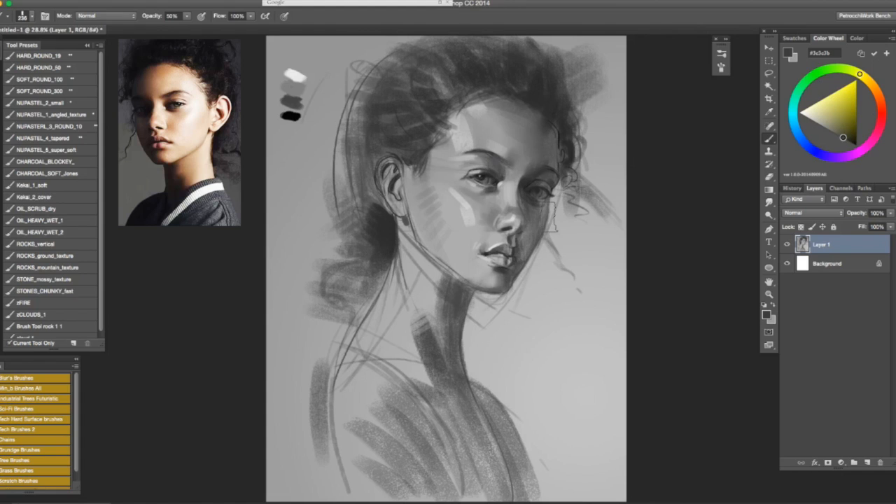
pyautogui.click(770, 203)
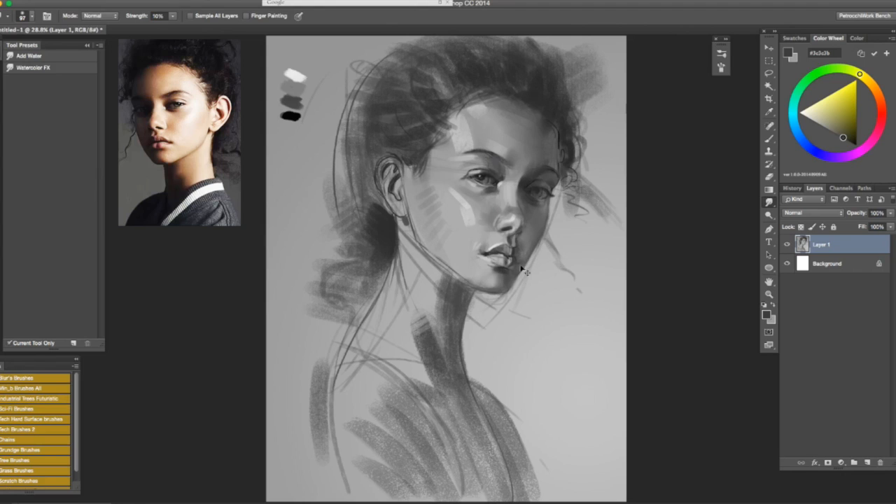
pyautogui.press('super+shift+h')
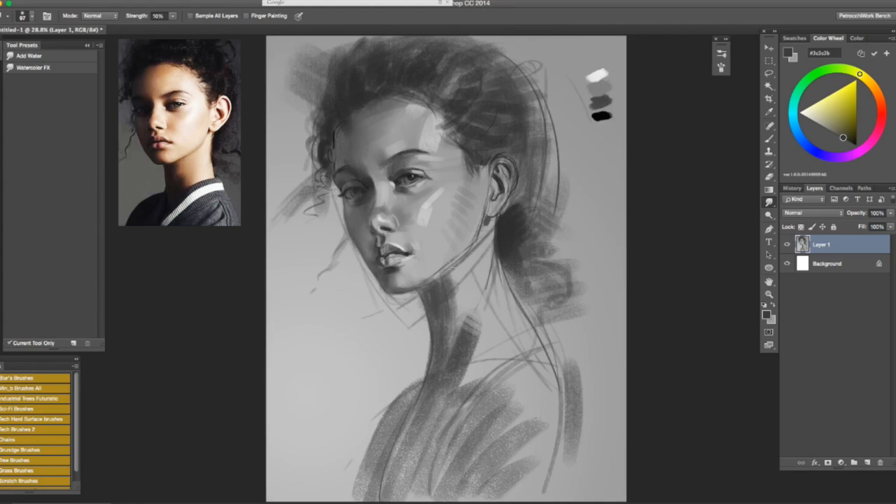
# Refine the lips with a small brush in sampled #343434, and mix near-black #1f1f1f from the palette swatch for dark accents
pyautogui.press('b')
pyautogui.moveTo(393, 300); pyautogui.dragTo(376, 302)
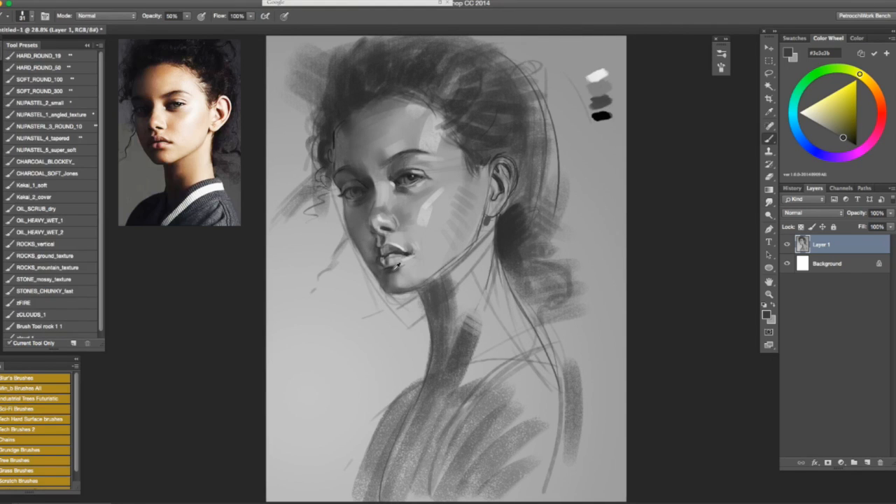
pyautogui.keyDown('alt'); pyautogui.click(397, 267); pyautogui.keyUp('alt')
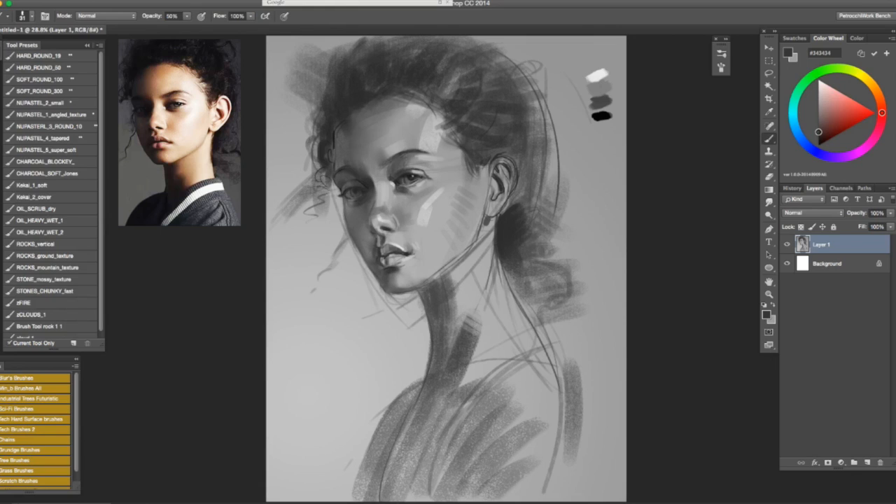
pyautogui.keyDown('alt'); pyautogui.click(382, 250); pyautogui.keyUp('alt')
pyautogui.keyDown('alt'); pyautogui.click(601, 115); pyautogui.keyUp('alt')
pyautogui.moveTo(817, 151)
pyautogui.mouseDown()
pyautogui.moveTo(853, 106)
pyautogui.moveTo(819, 137)
pyautogui.mouseUp()
pyautogui.keyDown('alt'); pyautogui.click(605, 117); pyautogui.keyUp('alt')
pyautogui.click(821, 141)
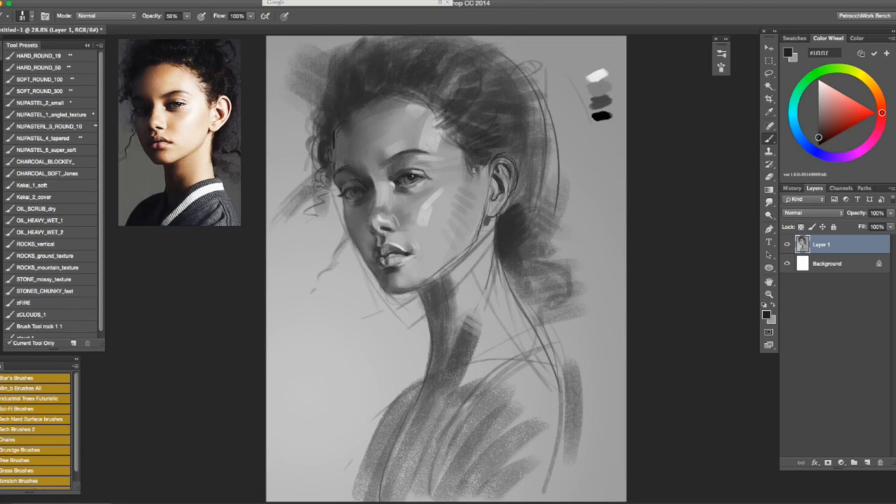
# Blend the near temple and upper cheek with greys sampled from the cheek highlight and beside the eye, checking the portrait mirrored
pyautogui.keyDown('alt'); pyautogui.click(438, 190); pyautogui.keyUp('alt')
pyautogui.moveTo(441, 188)
pyautogui.mouseDown()
pyautogui.moveTo(452, 190)
pyautogui.moveTo(423, 200)
pyautogui.mouseUp()
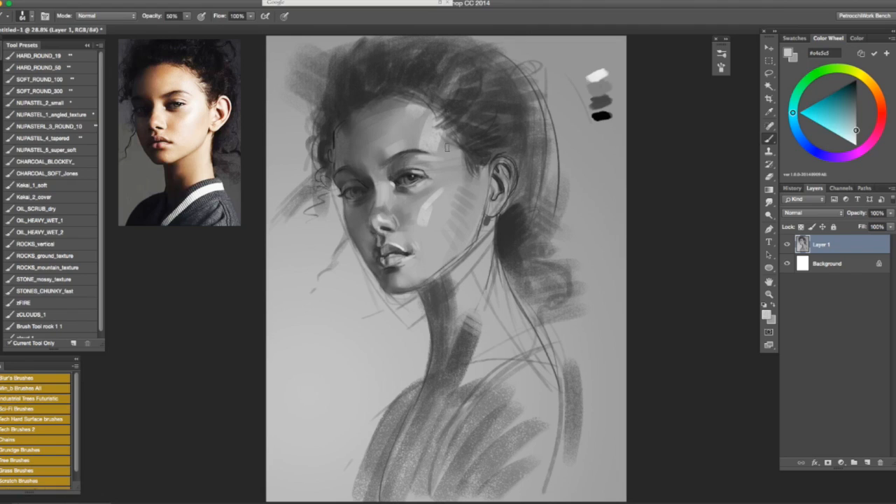
pyautogui.keyDown('alt'); pyautogui.click(430, 160); pyautogui.keyUp('alt')
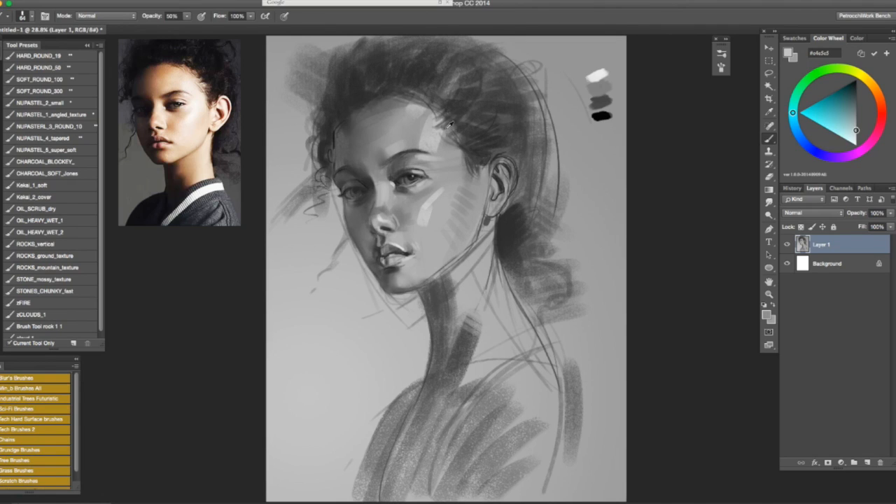
pyautogui.keyDown('alt'); pyautogui.click(436, 170); pyautogui.keyUp('alt')
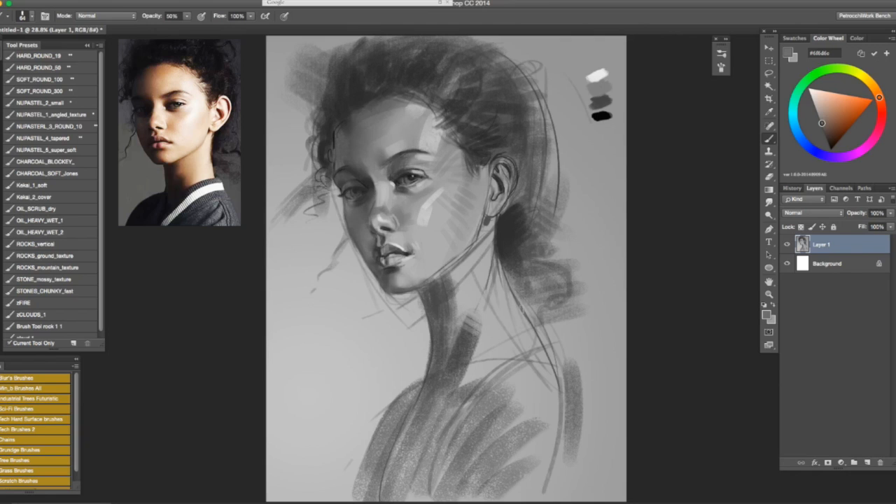
pyautogui.hotkey('ctrl', 'shift', 'h')
pyautogui.hotkey('ctrl', 'shift', 'h')
# Refine the highlight along the nose bridge with a small brush in light greys sampled from the forehead and nose
pyautogui.keyDown('alt'); pyautogui.click(437, 150); pyautogui.keyUp('alt')
pyautogui.moveTo(424, 175); pyautogui.dragTo(417, 174)
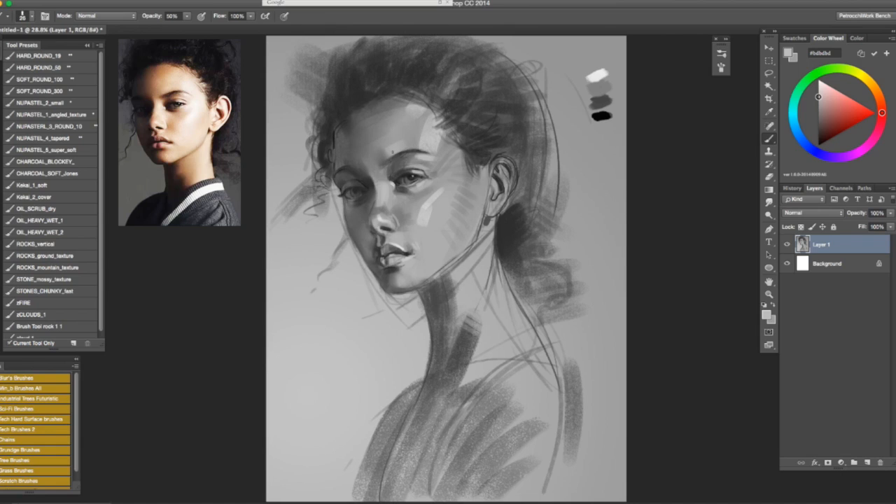
pyautogui.keyDown('alt'); pyautogui.click(394, 184); pyautogui.keyUp('alt')
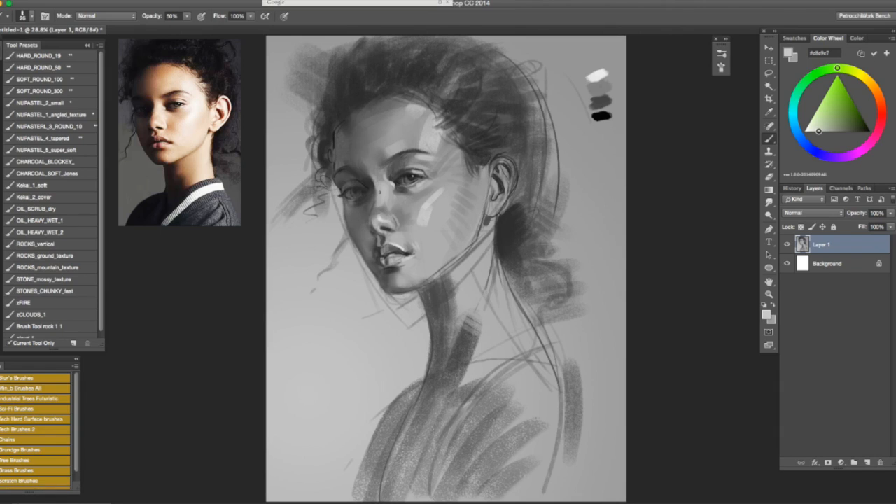
pyautogui.keyDown('alt'); pyautogui.click(389, 181); pyautogui.keyUp('alt')
pyautogui.moveTo(389, 190); pyautogui.dragTo(399, 191)
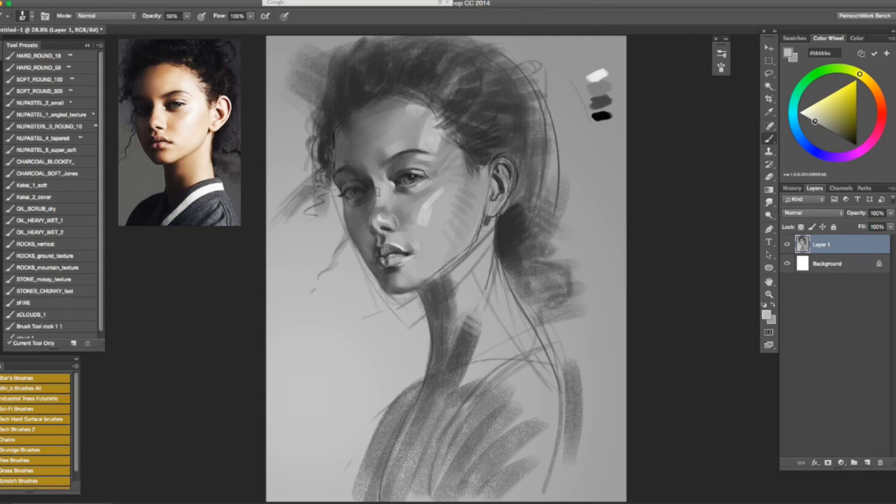
# Mirror the portrait, soften the nose bridge with Smudge at 10% strength, and flip the portrait back
pyautogui.press('super+shift+h')
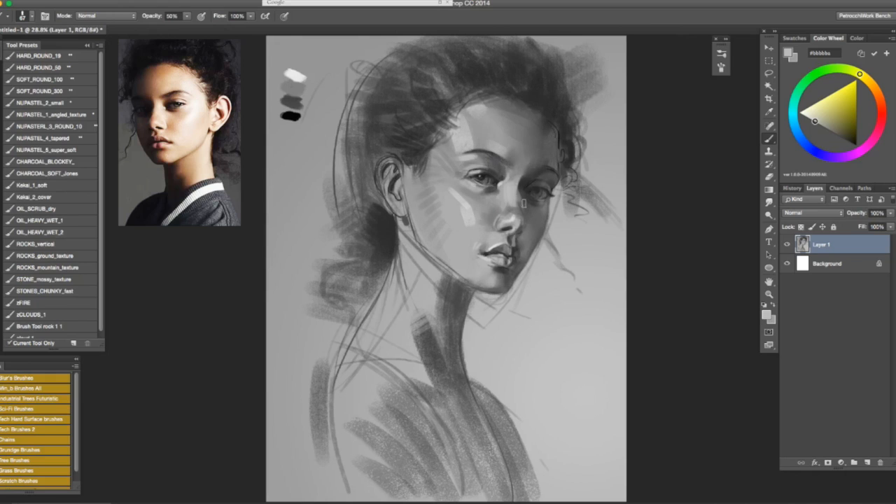
pyautogui.click(769, 203)
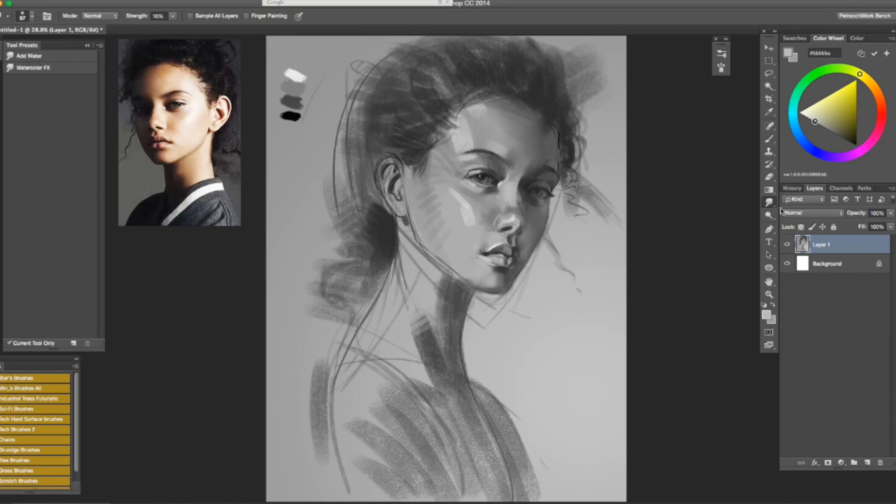
pyautogui.press('super+shift+h')
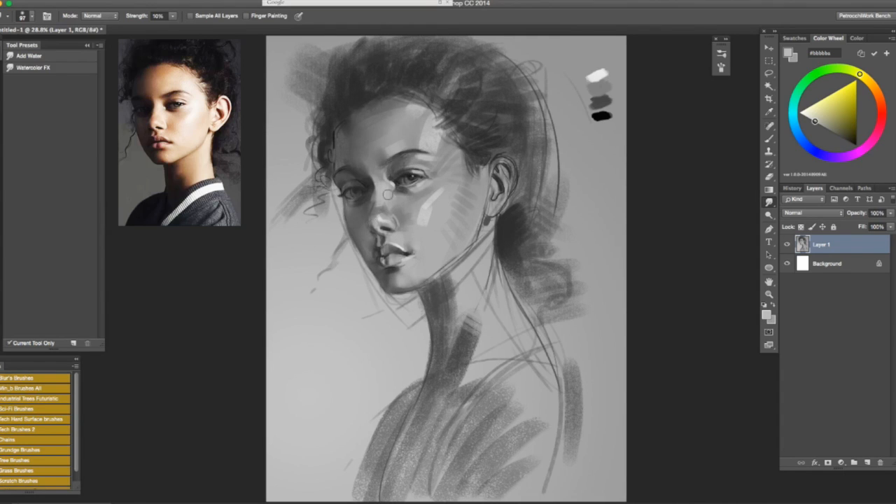
# Shade the far eye socket with the brush in dark #4a4949 sampled beside the nose, raising brush opacity to 70%
pyautogui.press('b')
pyautogui.moveTo(378, 223); pyautogui.dragTo(362, 241)
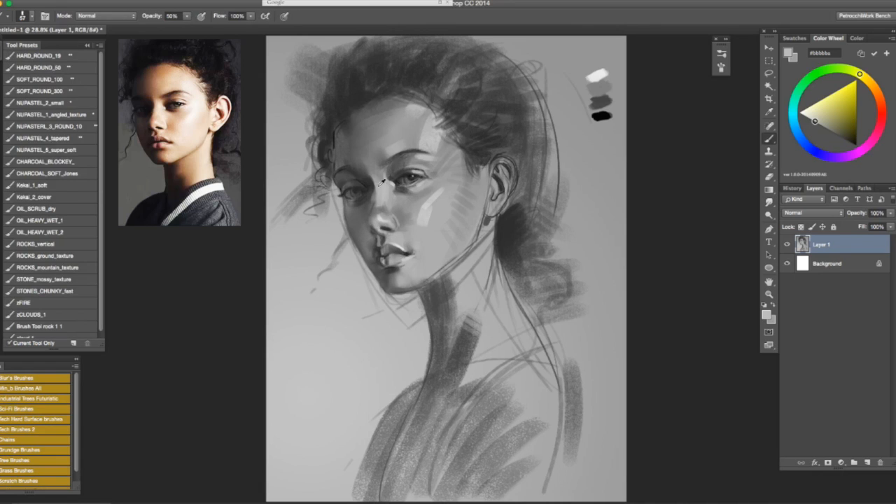
pyautogui.keyDown('alt'); pyautogui.click(378, 225); pyautogui.keyUp('alt')
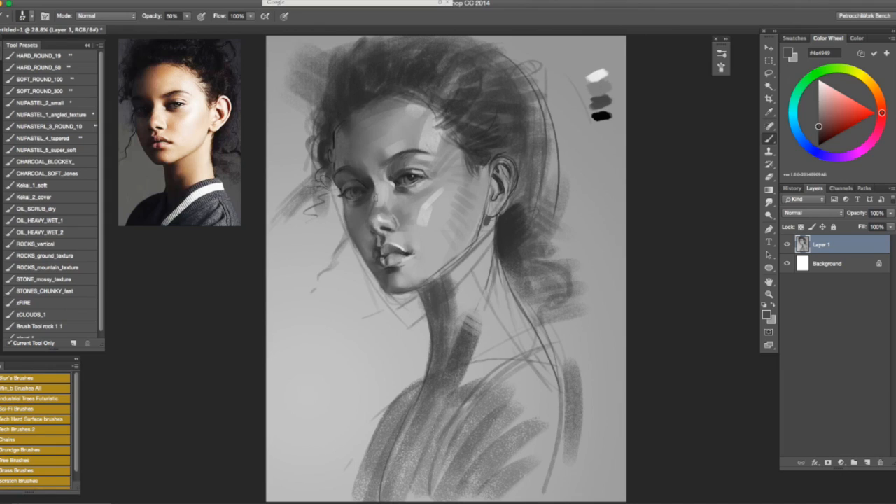
pyautogui.keyDown('alt'); pyautogui.click(374, 189); pyautogui.keyUp('alt')
pyautogui.press('7')
pyautogui.keyDown('alt'); pyautogui.click(357, 188); pyautogui.keyUp('alt')
# Deepen the far eye's dark accents with near-black sampled from the near eye and #292927, checking the portrait mirrored
pyautogui.press('super+shift+h')
pyautogui.press('super+shift+h')
pyautogui.keyDown('alt'); pyautogui.click(410, 177); pyautogui.keyUp('alt')
pyautogui.moveTo(351, 201); pyautogui.dragTo(342, 201)
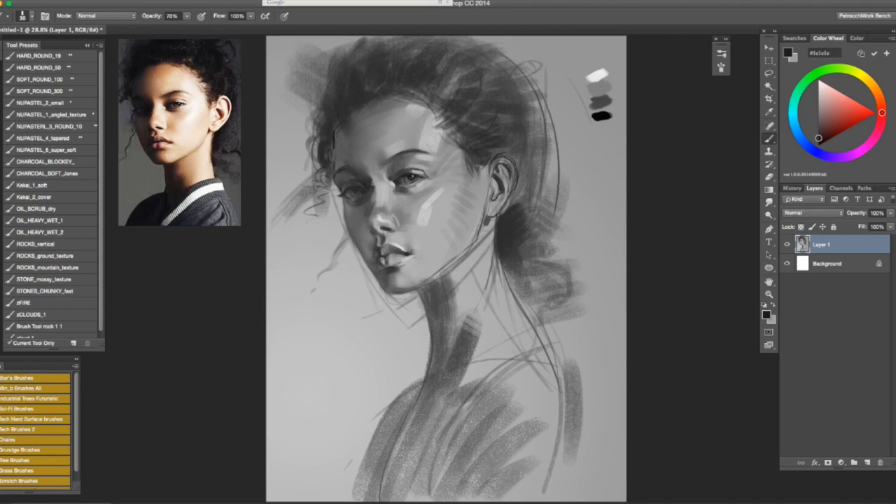
pyautogui.press('super+shift+h')
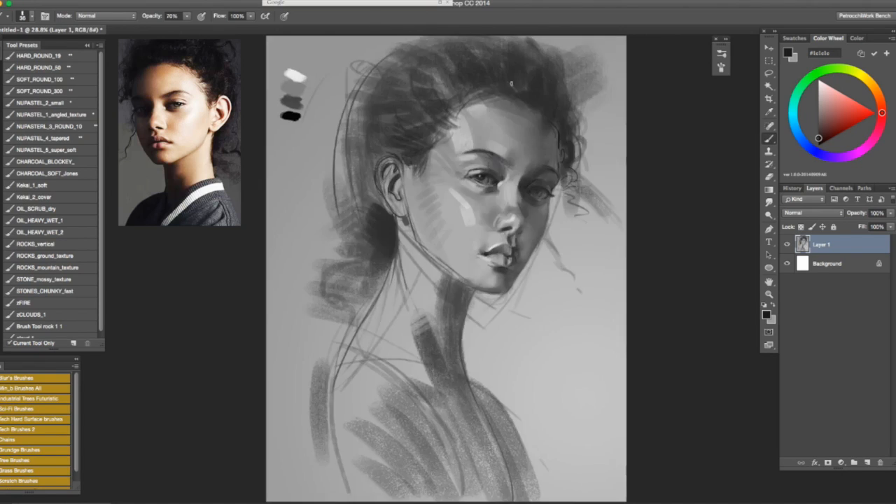
pyautogui.press('super+shift+h')
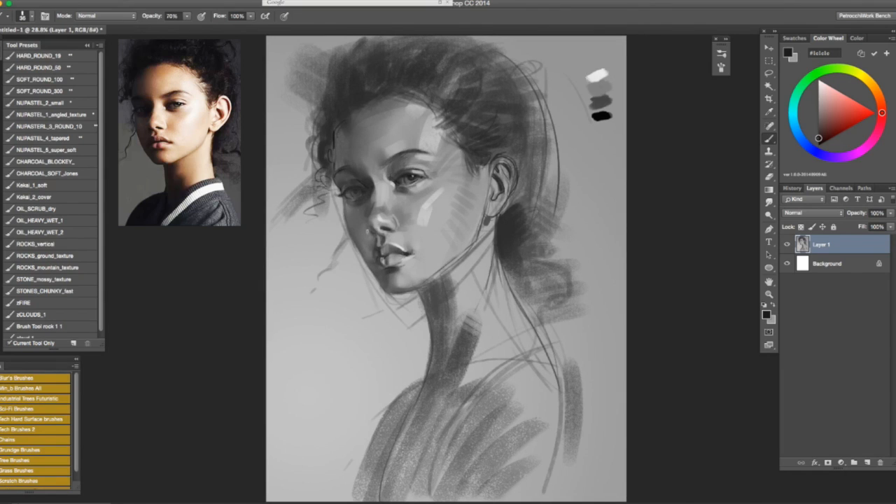
pyautogui.moveTo(363, 224); pyautogui.dragTo(371, 224)
pyautogui.keyDown('alt'); pyautogui.click(366, 189); pyautogui.keyUp('alt')
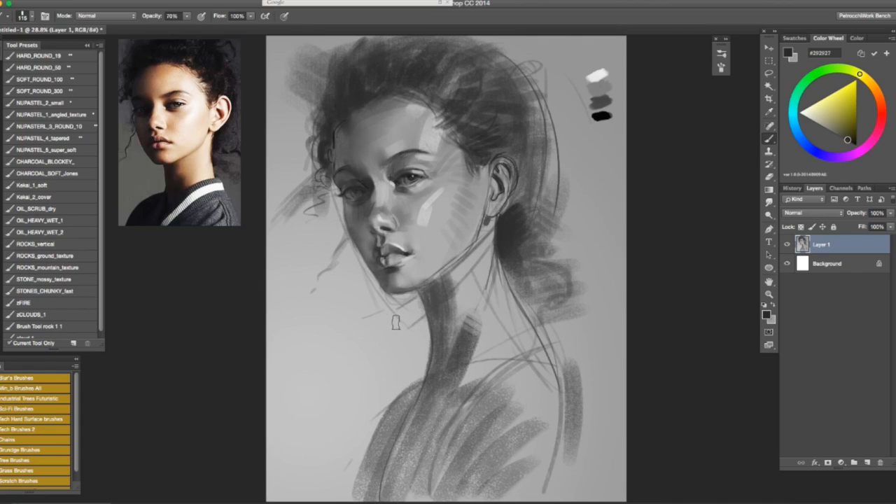
# Paint out the construction lines around the chin and far jaw in light background grey at 100% opacity, tidying the face contour
pyautogui.press('x')
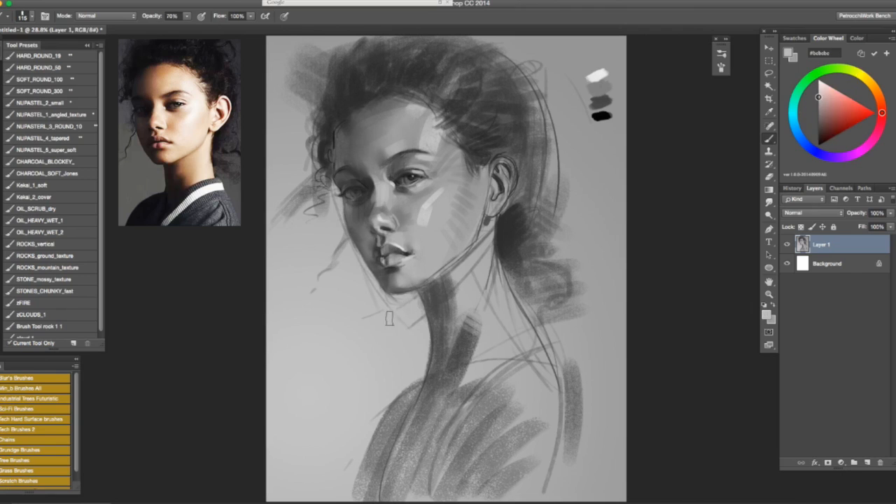
pyautogui.press('0')
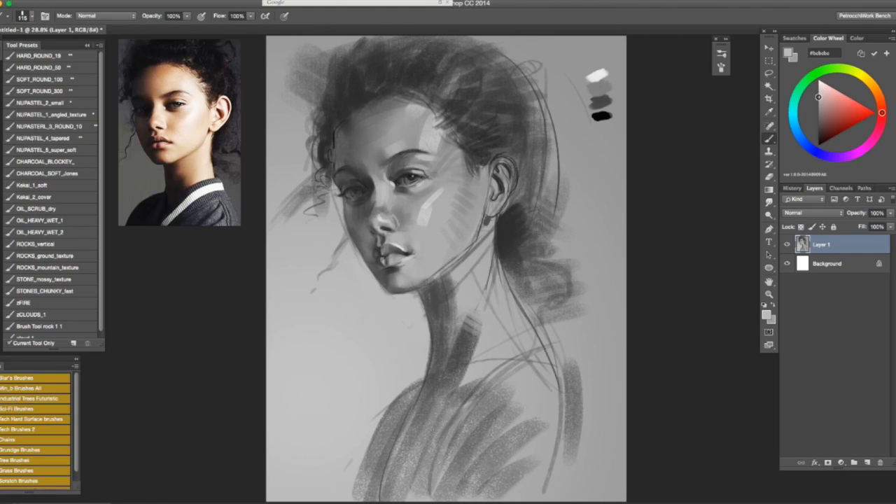
pyautogui.press('h')
pyautogui.press('h')
pyautogui.moveTo(355, 273); pyautogui.dragTo(357, 281)
pyautogui.keyDown('alt'); pyautogui.click(327, 122); pyautogui.keyUp('alt')
pyautogui.moveTo(327, 142); pyautogui.dragTo(328, 153)
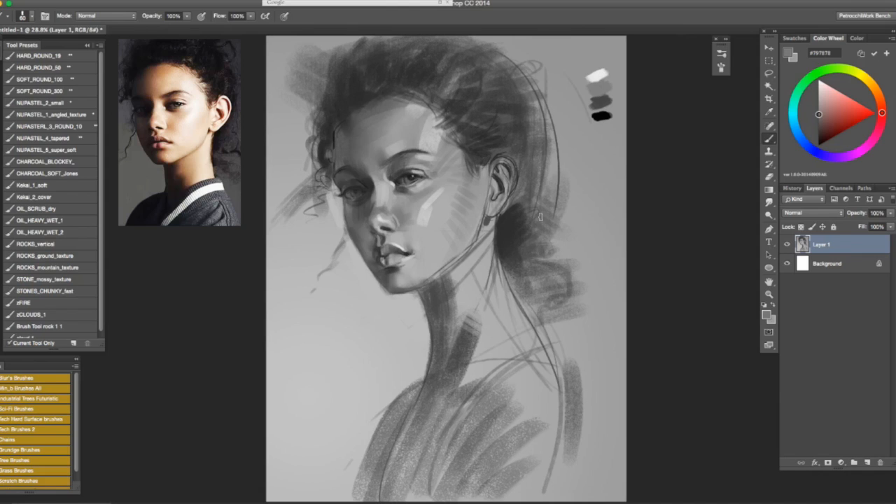
# Sample the background grey behind the head and paint over the palette swatches with a very large brush
pyautogui.keyDown('alt'); pyautogui.click(573, 151); pyautogui.keyUp('alt')
pyautogui.moveTo(586, 165); pyautogui.dragTo(605, 165)
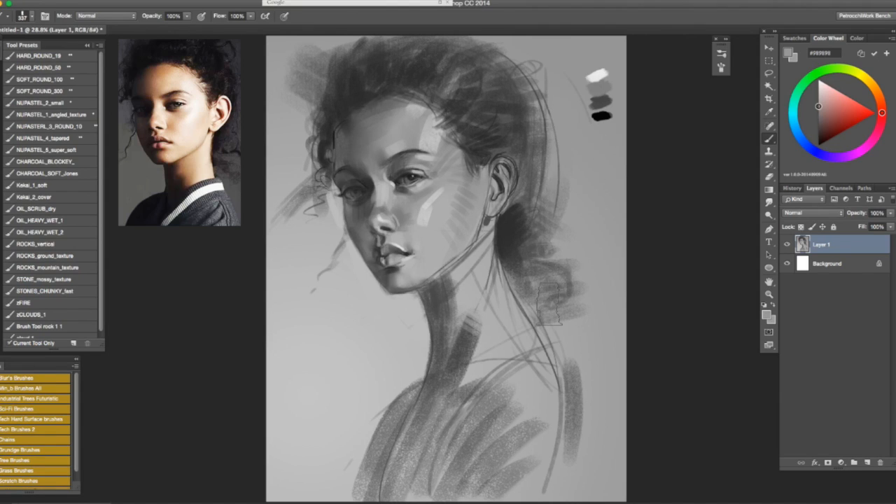
pyautogui.moveTo(601, 74)
pyautogui.mouseDown()
pyautogui.moveTo(614, 85)
pyautogui.moveTo(604, 117)
pyautogui.mouseUp()
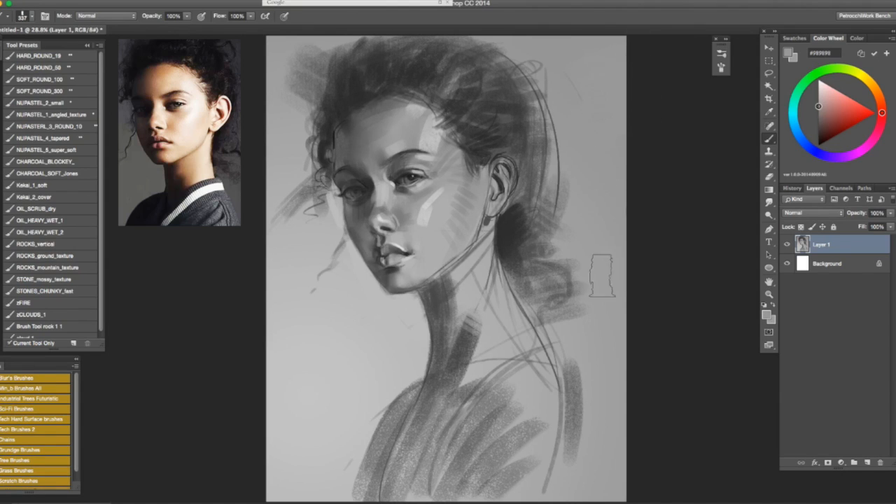
# Block in the background behind the hair with broad parallel strokes in a dark grey sampled from the hair
pyautogui.keyDown('alt'); pyautogui.click(528, 259); pyautogui.keyUp('alt')
pyautogui.moveTo(519, 63); pyautogui.dragTo(634, 38)
pyautogui.moveTo(533, 78); pyautogui.dragTo(628, 54)
pyautogui.moveTo(540, 108); pyautogui.dragTo(629, 80)
pyautogui.moveTo(552, 129); pyautogui.dragTo(628, 105)
pyautogui.moveTo(555, 153); pyautogui.dragTo(623, 131)
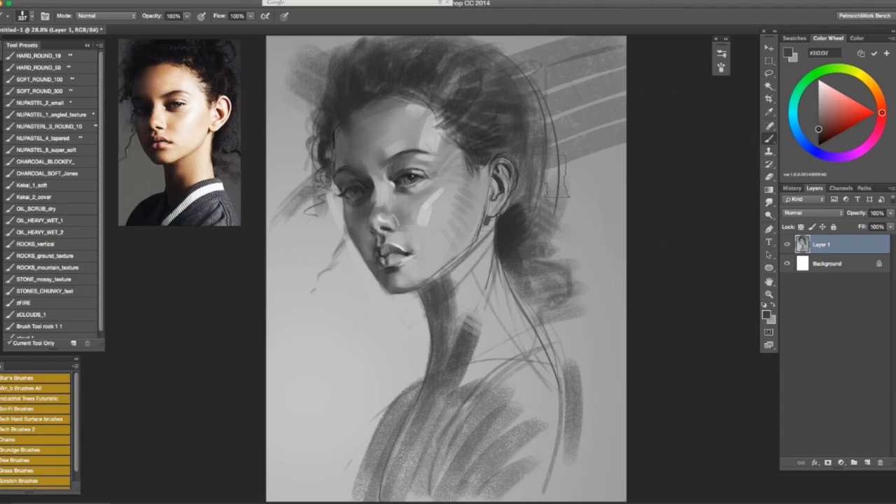
pyautogui.moveTo(558, 180); pyautogui.dragTo(634, 152)
pyautogui.moveTo(517, 60); pyautogui.dragTo(550, 28)
pyautogui.moveTo(556, 214); pyautogui.dragTo(619, 202)
pyautogui.moveTo(559, 245); pyautogui.dragTo(630, 233)
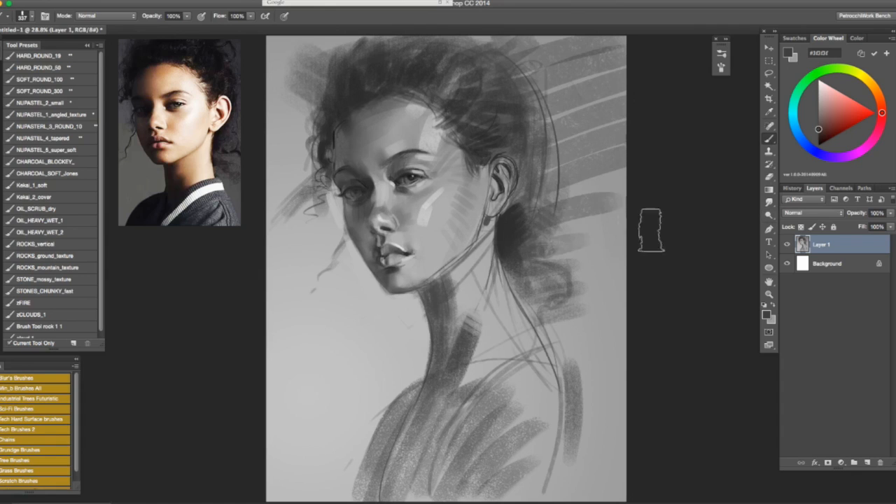
# Undo the lowest background strokes, reduce brush opacity to 60%, and add strokes beside the bun and in the far-side upper corner
pyautogui.hotkey('ctrl', 'z')
pyautogui.press('6')
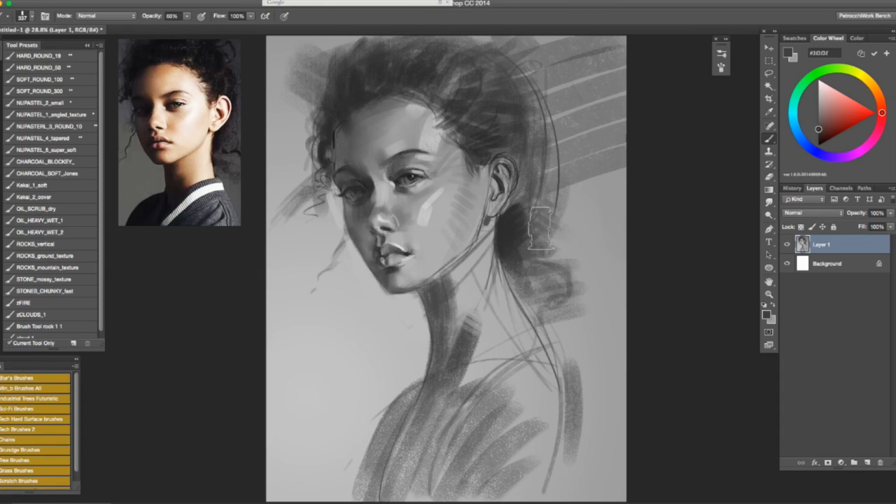
pyautogui.moveTo(539, 242); pyautogui.dragTo(638, 216)
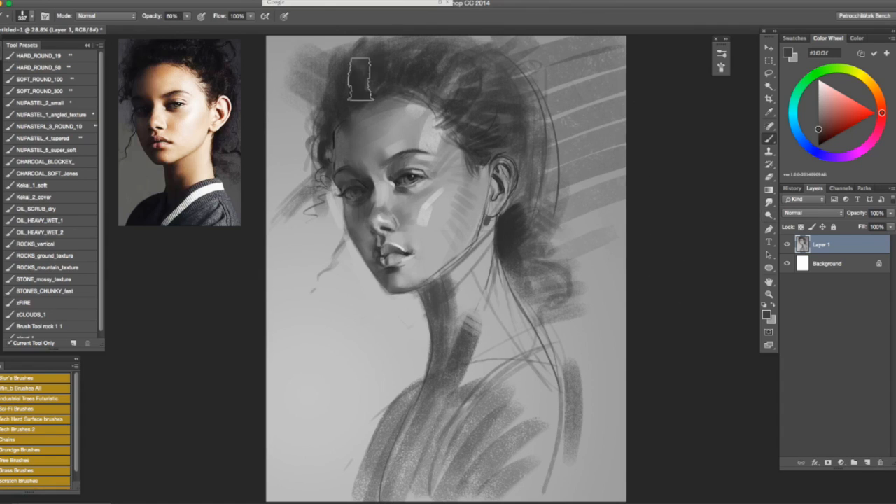
pyautogui.moveTo(272, 77); pyautogui.dragTo(308, 37)
pyautogui.moveTo(266, 112)
pyautogui.mouseDown()
pyautogui.moveTo(340, 39)
pyautogui.moveTo(326, 77)
pyautogui.mouseUp()
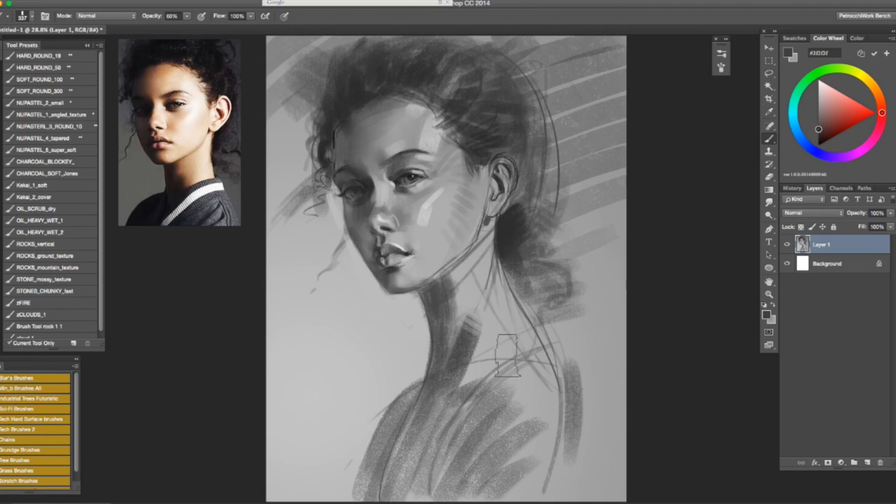
pyautogui.moveTo(268, 448); pyautogui.dragTo(335, 497)
pyautogui.moveTo(268, 413); pyautogui.dragTo(348, 467)
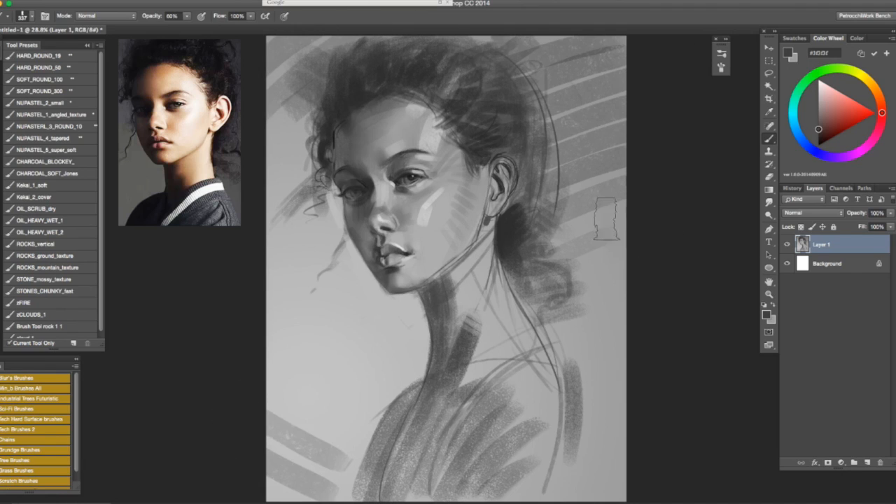
pyautogui.press('super+alt+z')
pyautogui.press('super+alt+z')
pyautogui.moveTo(267, 196); pyautogui.dragTo(327, 225)
pyautogui.moveTo(266, 161); pyautogui.dragTo(324, 192)
pyautogui.moveTo(268, 130); pyautogui.dragTo(302, 146)
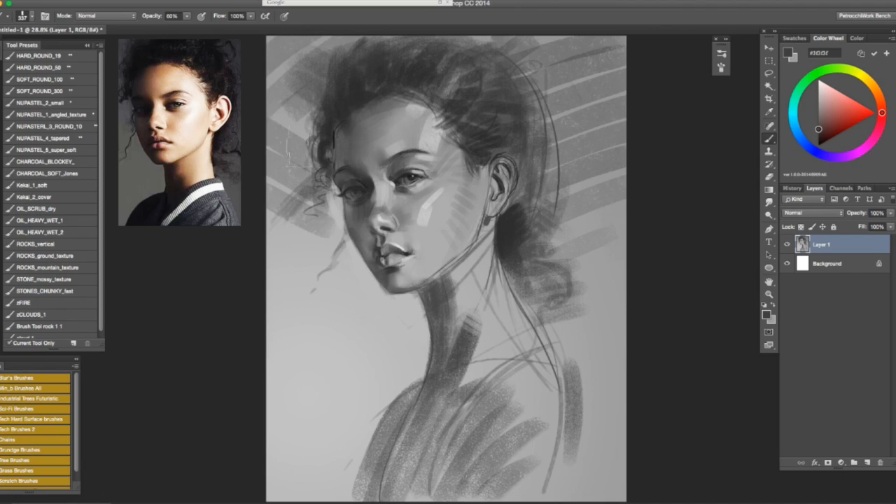
pyautogui.press('super+alt+z')
pyautogui.press('super+alt+z')
pyautogui.press('super+alt+z')
pyautogui.press('super+alt+z')
pyautogui.press('super+alt+z')
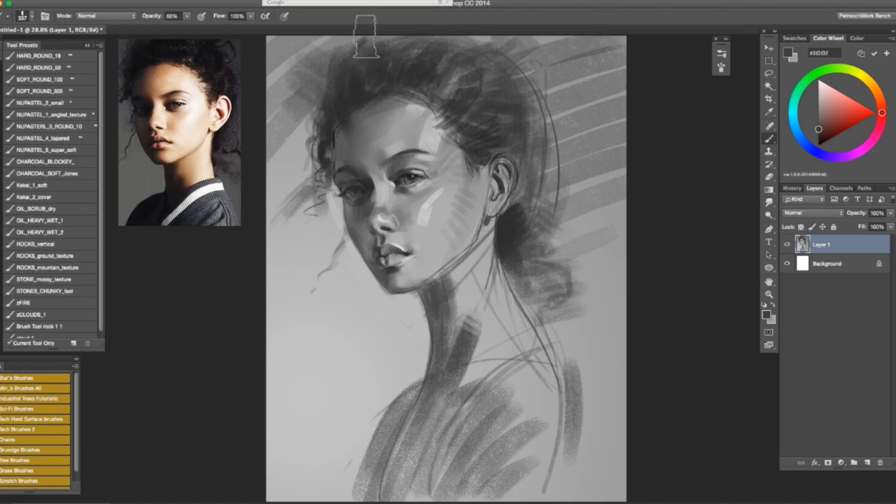
# Fill the background in front of the face with broad diagonal dark-grey strokes down to about chin level
pyautogui.moveTo(245, 222); pyautogui.dragTo(320, 140)
pyautogui.moveTo(264, 234); pyautogui.dragTo(335, 167)
pyautogui.moveTo(248, 299); pyautogui.dragTo(334, 202)
pyautogui.moveTo(258, 314); pyautogui.dragTo(341, 236)
pyautogui.moveTo(268, 354); pyautogui.dragTo(341, 237)
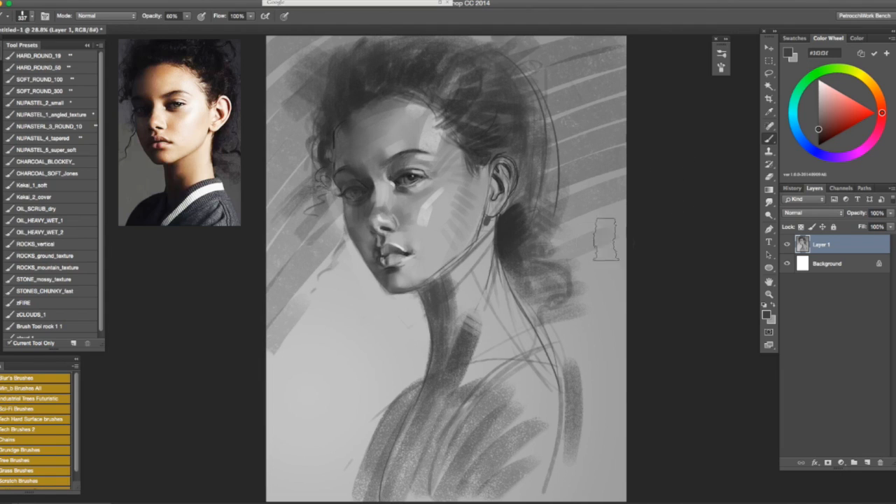
# Extend the broad background strokes behind the bun and neck down to the near shoulder
pyautogui.moveTo(573, 272); pyautogui.dragTo(636, 247)
pyautogui.moveTo(551, 300); pyautogui.dragTo(639, 276)
pyautogui.moveTo(554, 331); pyautogui.dragTo(639, 309)
pyautogui.moveTo(564, 354); pyautogui.dragTo(639, 339)
pyautogui.moveTo(581, 382); pyautogui.dragTo(577, 361)
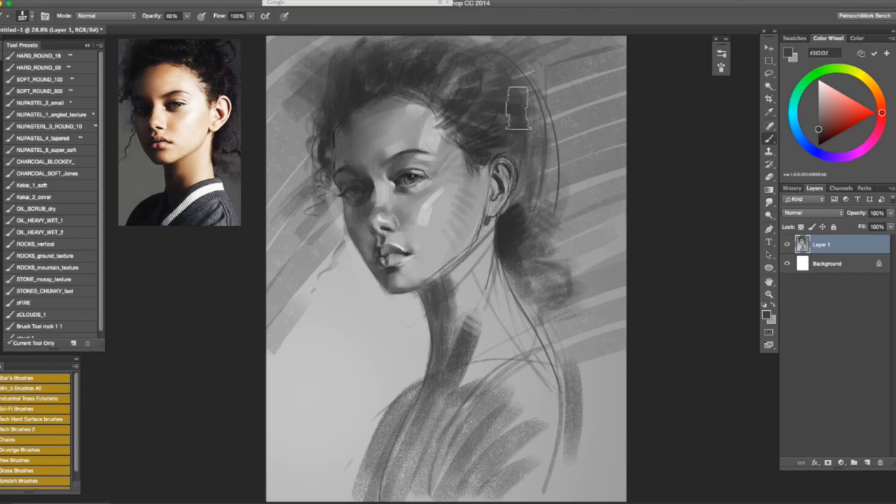
# Layer steeper diagonal strokes over the background behind the head to close the light gaps
pyautogui.moveTo(537, 92); pyautogui.dragTo(636, 50)
pyautogui.moveTo(543, 138); pyautogui.dragTo(639, 76)
pyautogui.moveTo(544, 164); pyautogui.dragTo(640, 99)
pyautogui.moveTo(547, 192); pyautogui.dragTo(646, 125)
pyautogui.moveTo(562, 215); pyautogui.dragTo(640, 165)
pyautogui.moveTo(552, 252); pyautogui.dragTo(651, 182)
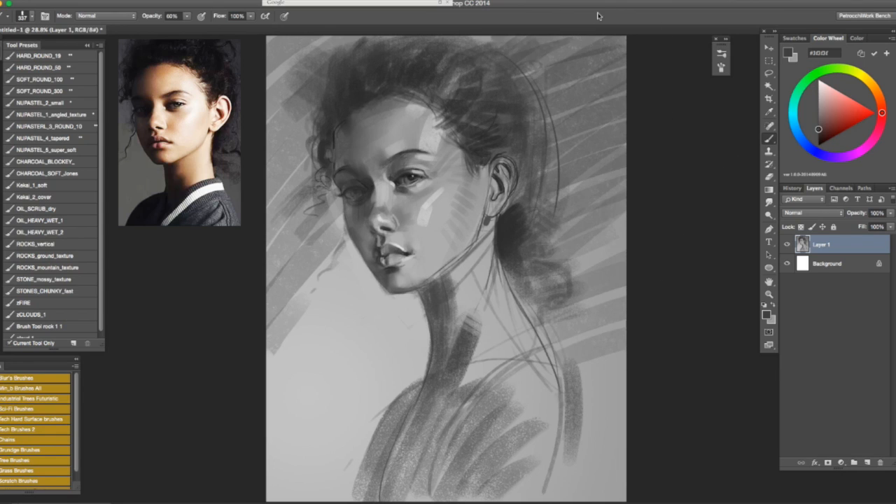
# Check the portrait mirrored, and soften the background strokes with a very large Smudge brush at 10% strength
pyautogui.press('super+shift+h')
pyautogui.press('super+shift+h')
pyautogui.click(769, 202)
pyautogui.moveTo(650, 271); pyautogui.dragTo(659, 271)
pyautogui.moveTo(623, 154)
pyautogui.mouseDown()
pyautogui.moveTo(594, 100)
pyautogui.moveTo(605, 152)
pyautogui.moveTo(601, 245)
pyautogui.mouseUp()
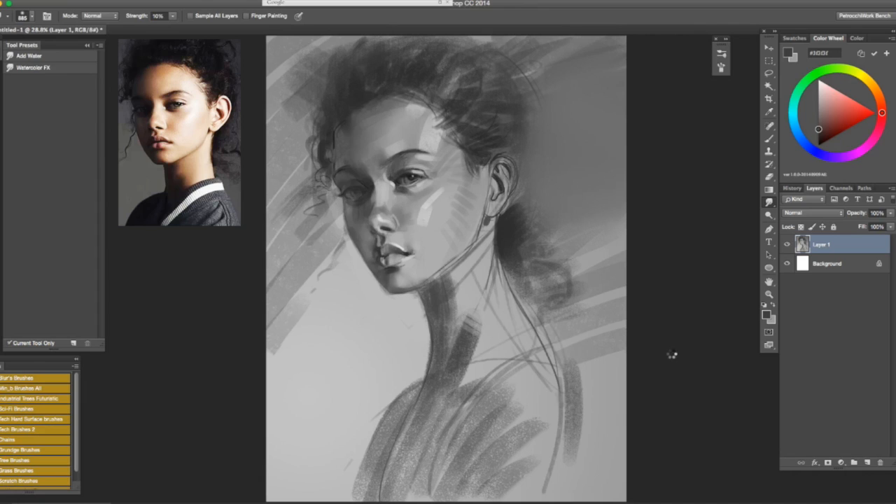
pyautogui.moveTo(624, 212)
pyautogui.mouseDown()
pyautogui.moveTo(633, 233)
pyautogui.moveTo(620, 267)
pyautogui.mouseUp()
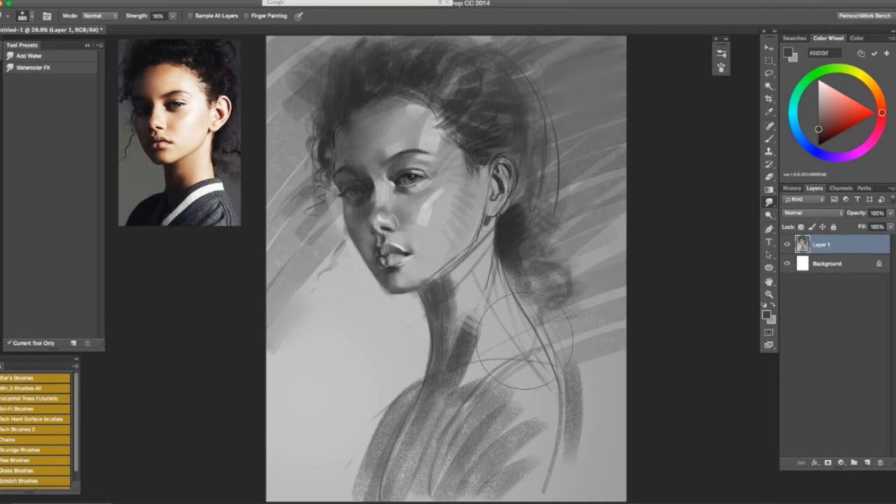
# Smudge the sketch lines and tones of the neck, jawline and lower cheek with progressively smaller brushes
pyautogui.moveTo(488, 350); pyautogui.dragTo(459, 350)
pyautogui.moveTo(469, 279)
pyautogui.mouseDown()
pyautogui.moveTo(456, 278)
pyautogui.moveTo(458, 293)
pyautogui.mouseUp()
pyautogui.moveTo(500, 311)
pyautogui.mouseDown()
pyautogui.moveTo(472, 406)
pyautogui.moveTo(505, 326)
pyautogui.moveTo(485, 369)
pyautogui.moveTo(482, 333)
pyautogui.moveTo(473, 394)
pyautogui.moveTo(493, 291)
pyautogui.mouseUp()
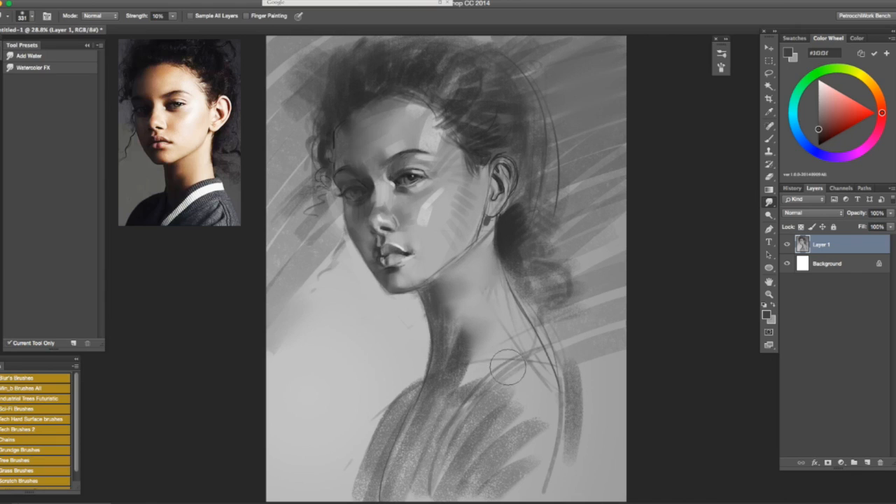
pyautogui.moveTo(478, 278); pyautogui.dragTo(469, 278)
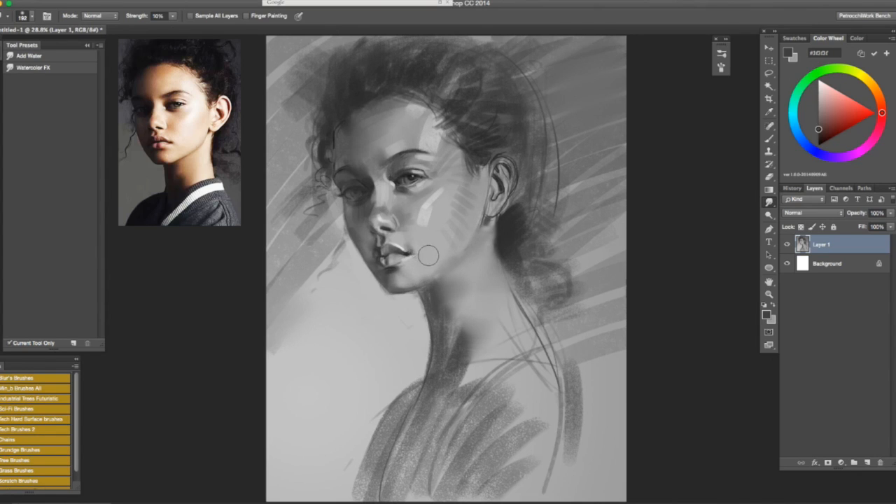
pyautogui.moveTo(420, 260); pyautogui.dragTo(397, 269)
# Add small near-white #fbfbfb highlights to the lips with a small brush at 60% opacity
pyautogui.press('b')
pyautogui.moveTo(441, 263); pyautogui.dragTo(428, 276)
pyautogui.click(819, 82)
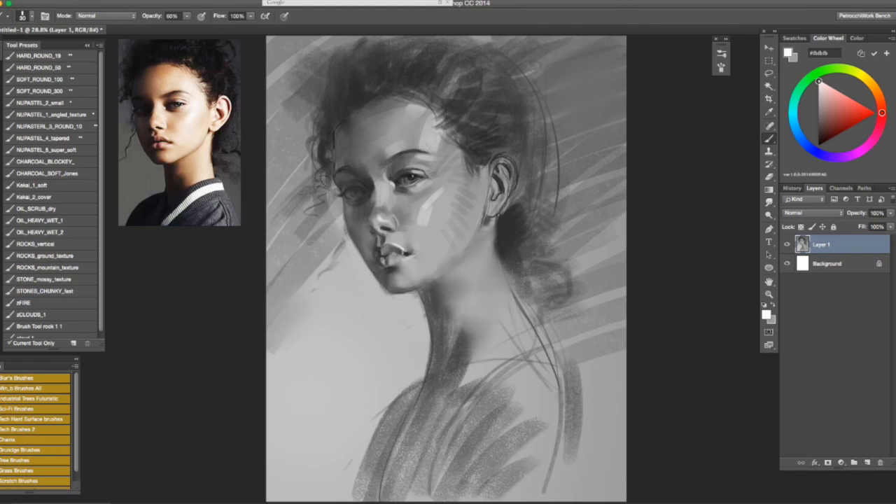
pyautogui.press('super+equal')
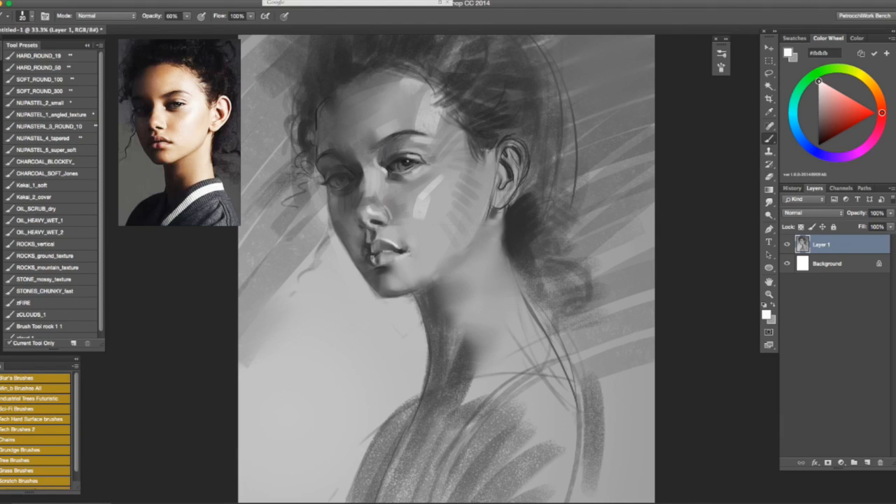
# Refine the lip shapes and mouth line with a small brush, alternating sampled mid greys with dark #333737 and #2a2a2a
pyautogui.keyDown('alt'); pyautogui.click(390, 253); pyautogui.keyUp('alt')
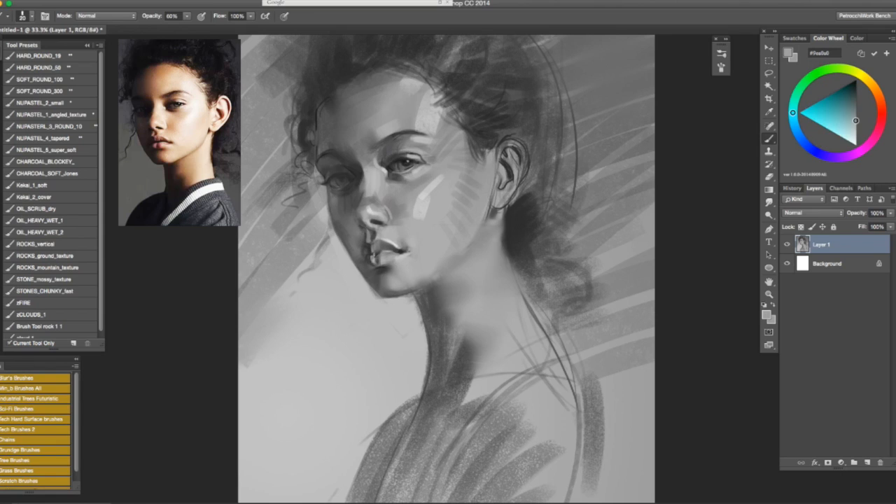
pyautogui.keyDown('alt'); pyautogui.click(392, 256); pyautogui.keyUp('alt')
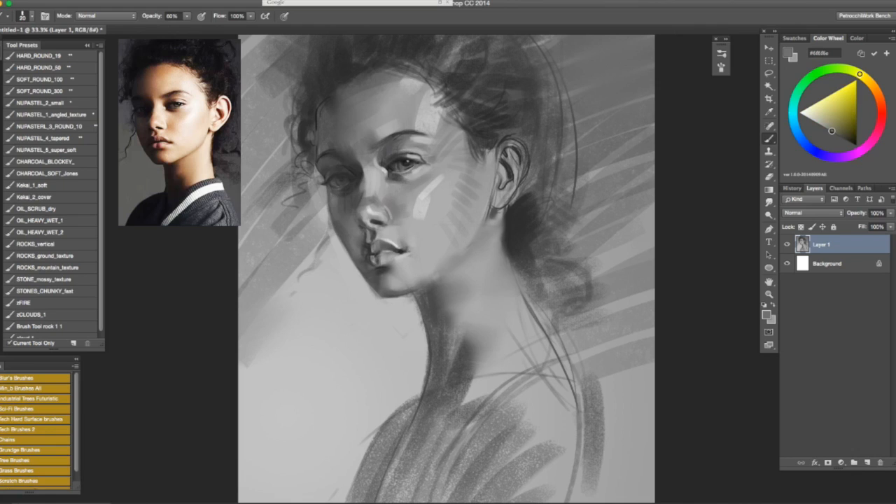
pyautogui.keyDown('alt'); pyautogui.click(377, 253); pyautogui.keyUp('alt')
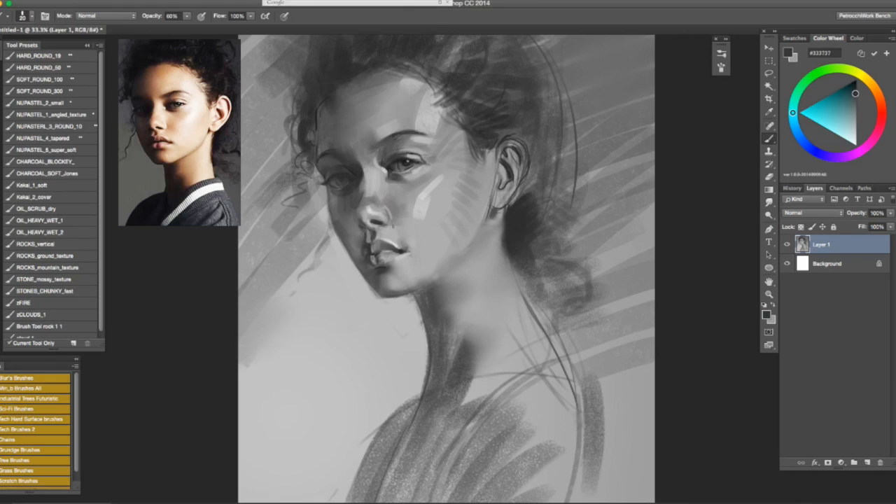
pyautogui.keyDown('alt'); pyautogui.click(396, 249); pyautogui.keyUp('alt')
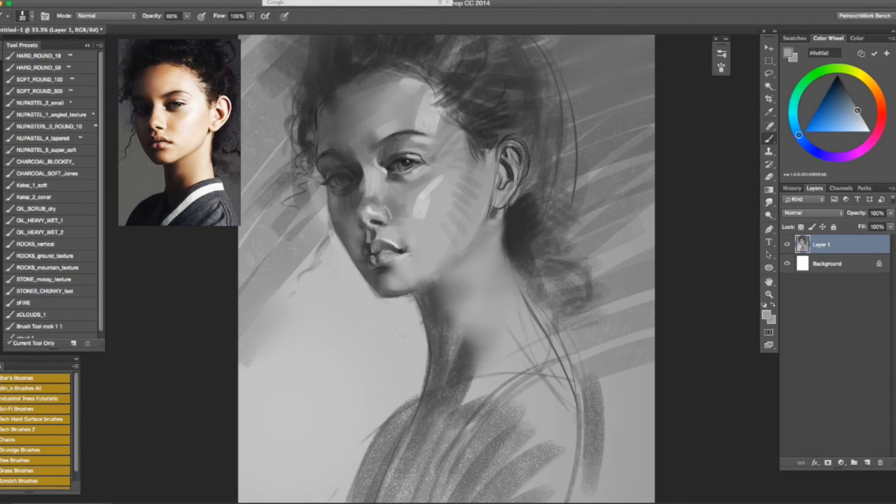
pyautogui.keyDown('alt'); pyautogui.click(404, 239); pyautogui.keyUp('alt')
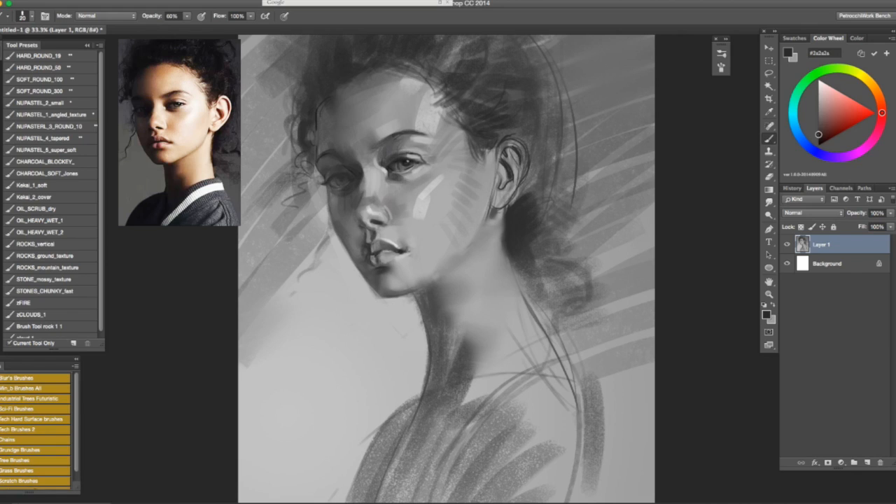
pyautogui.keyDown('alt'); pyautogui.click(384, 251); pyautogui.keyUp('alt')
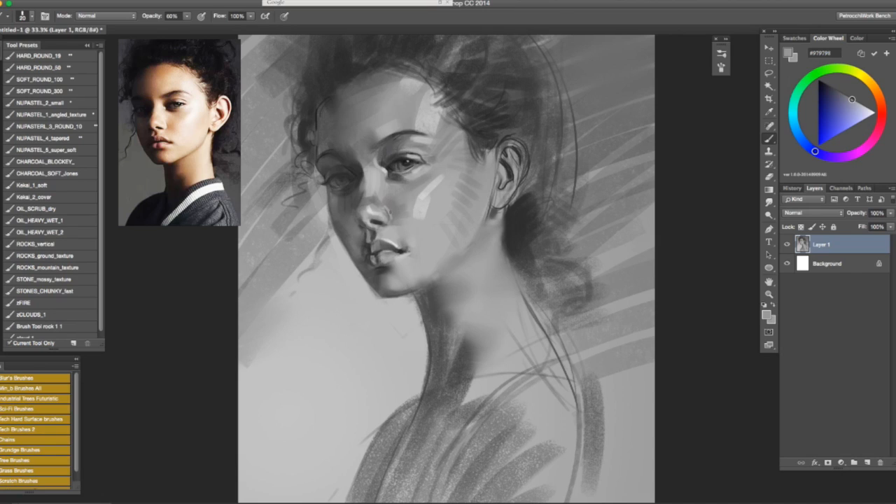
# Refine the upper lid and inner corner of the eye nearer the ear with dark greys sampled from the portrait
pyautogui.keyDown('alt'); pyautogui.click(378, 195); pyautogui.keyUp('alt')
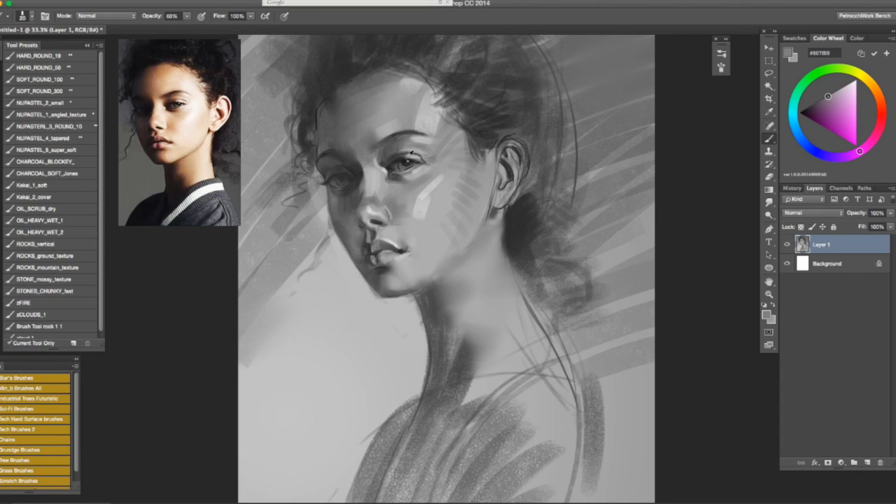
pyautogui.keyDown('alt'); pyautogui.click(411, 153); pyautogui.keyUp('alt')
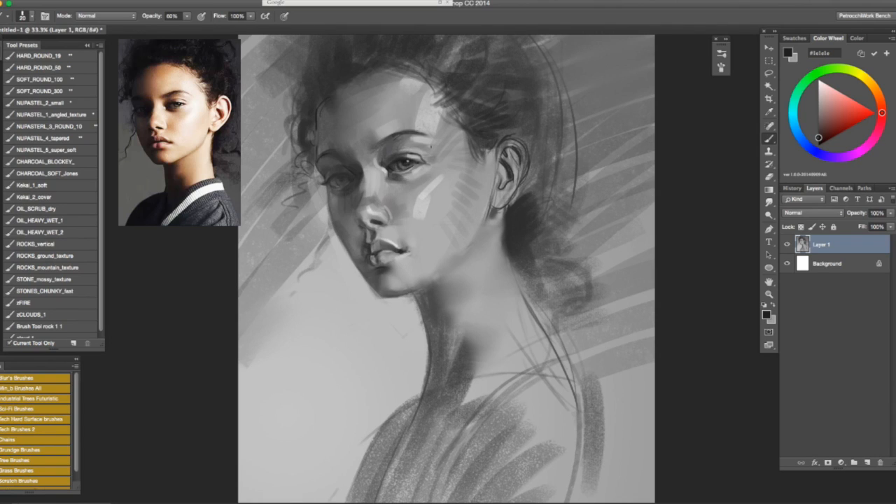
pyautogui.keyDown('alt'); pyautogui.click(409, 155); pyautogui.keyUp('alt')
pyautogui.keyDown('alt'); pyautogui.click(409, 152); pyautogui.keyUp('alt')
pyautogui.keyDown('alt'); pyautogui.click(388, 159); pyautogui.keyUp('alt')
pyautogui.moveTo(386, 162); pyautogui.dragTo(392, 163)
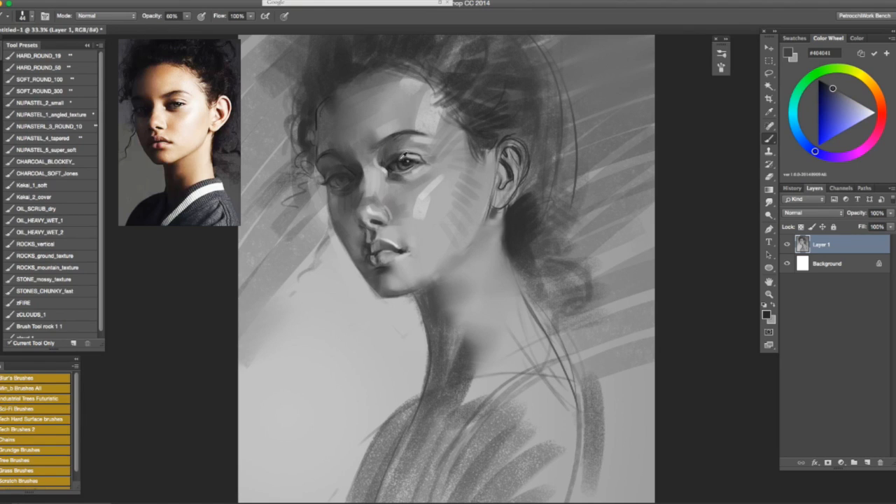
# Rework the brow and forehead highlight above the nearer eye with sampled greys, and check the portrait mirrored
pyautogui.keyDown('alt'); pyautogui.click(388, 137); pyautogui.keyUp('alt')
pyautogui.keyDown('alt'); pyautogui.click(405, 134); pyautogui.keyUp('alt')
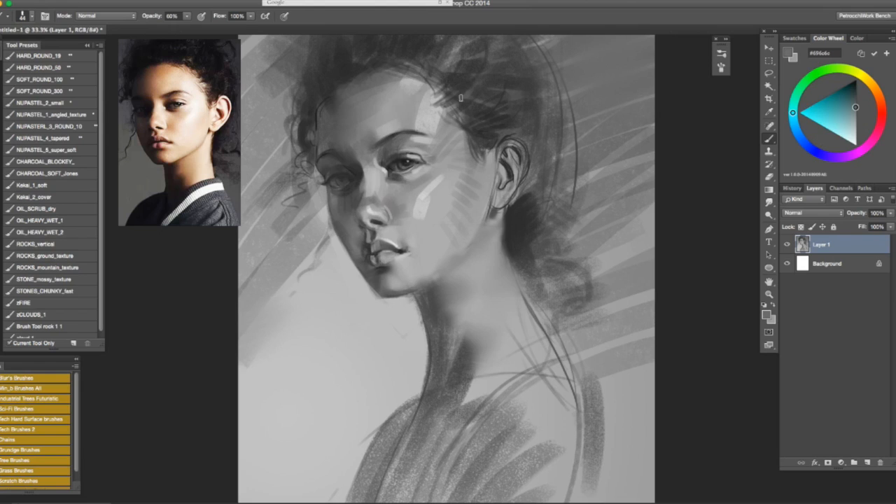
pyautogui.keyDown('alt'); pyautogui.click(391, 151); pyautogui.keyUp('alt')
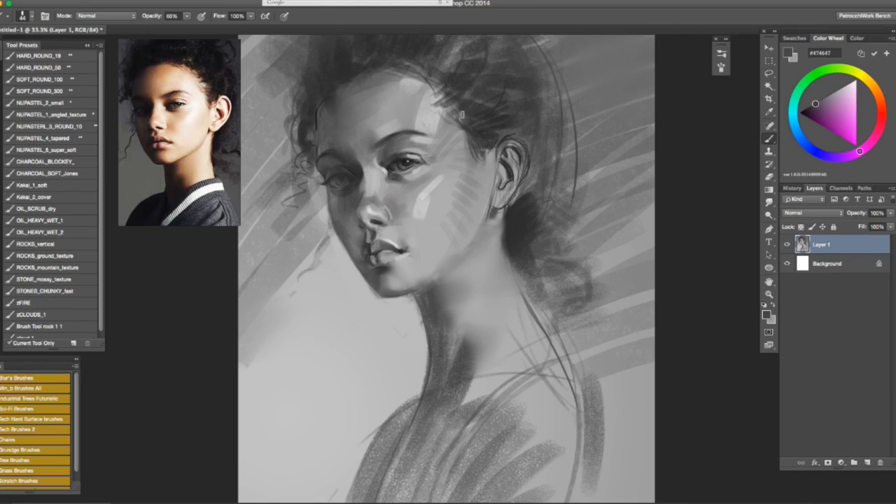
pyautogui.keyDown('alt'); pyautogui.click(426, 110); pyautogui.keyUp('alt')
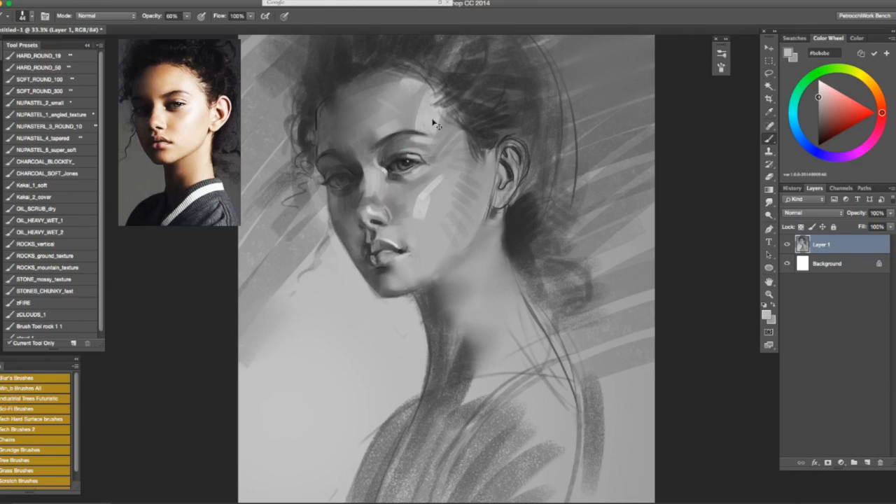
pyautogui.moveTo(415, 113); pyautogui.dragTo(428, 114)
pyautogui.press('super+shift+h')
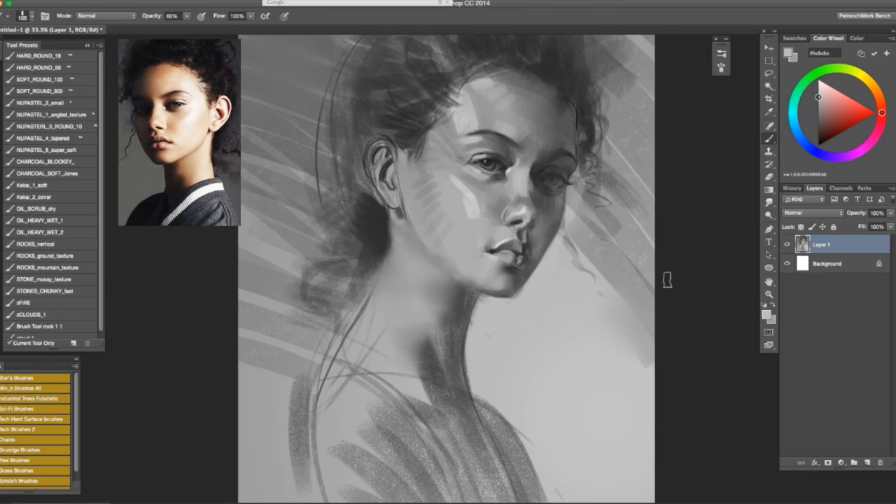
pyautogui.press('super+shift+h')
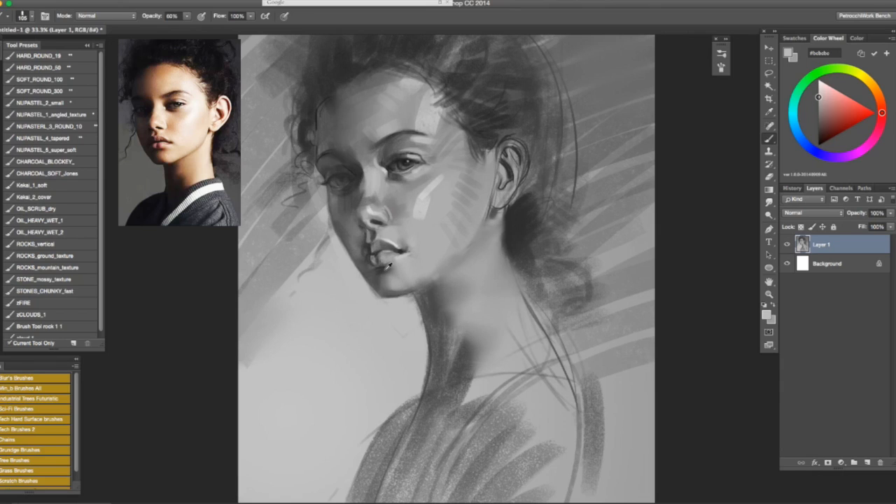
# Shade the chin's lower edge and the shadows around the lips and base of the nose with sampled dark greys
pyautogui.keyDown('alt'); pyautogui.click(419, 278); pyautogui.keyUp('alt')
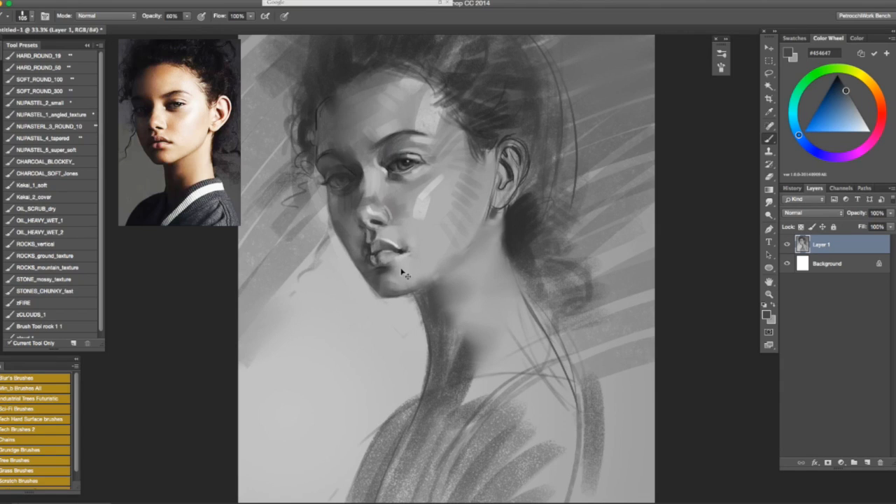
pyautogui.keyDown('alt'); pyautogui.click(391, 286); pyautogui.keyUp('alt')
pyautogui.moveTo(385, 294); pyautogui.dragTo(374, 294)
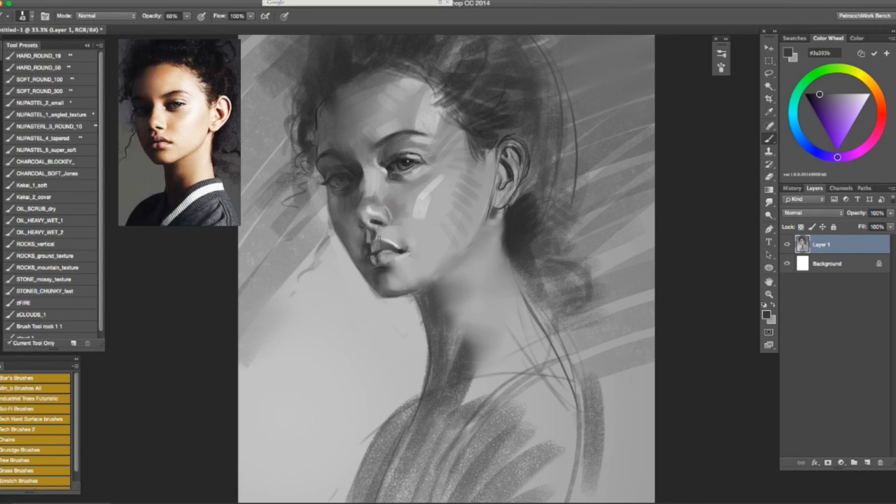
pyautogui.keyDown('alt'); pyautogui.click(373, 246); pyautogui.keyUp('alt')
pyautogui.keyDown('ctrl'); pyautogui.keyDown('alt'); pyautogui.moveTo(372, 256); pyautogui.dragTo(364, 257); pyautogui.keyUp('alt'); pyautogui.keyUp('ctrl')
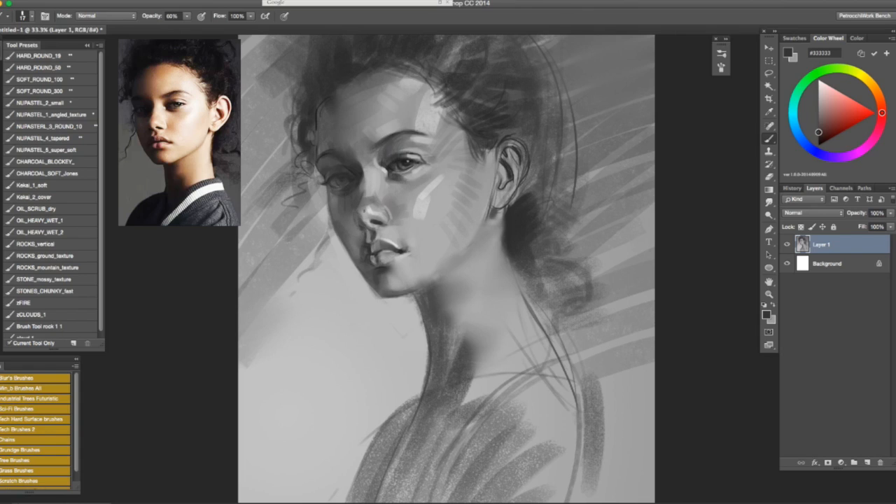
pyautogui.moveTo(366, 225); pyautogui.dragTo(374, 226)
# Blend the nose bridge, brow and shadowed forehead up to the dark hairline with greys sampled from each area
pyautogui.keyDown('alt'); pyautogui.click(355, 195); pyautogui.keyUp('alt')
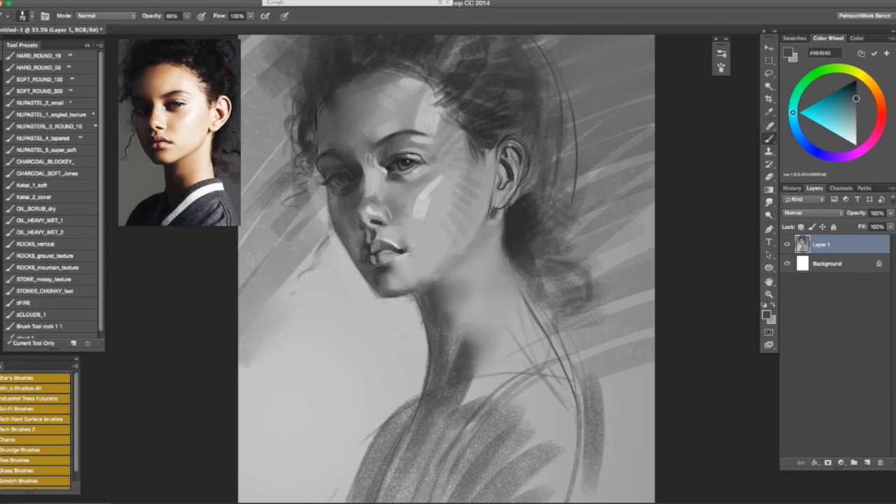
pyautogui.keyDown('alt'); pyautogui.click(371, 159); pyautogui.keyUp('alt')
pyautogui.keyDown('alt'); pyautogui.click(386, 118); pyautogui.keyUp('alt')
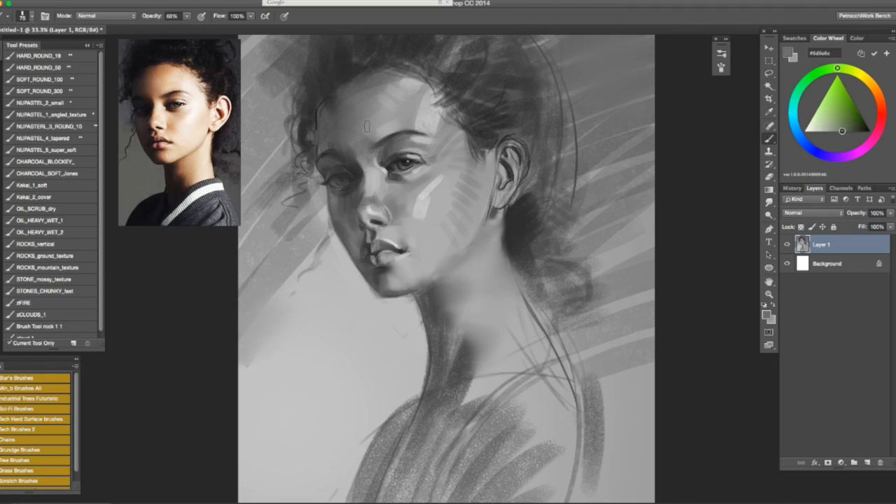
pyautogui.keyDown('alt'); pyautogui.click(354, 145); pyautogui.keyUp('alt')
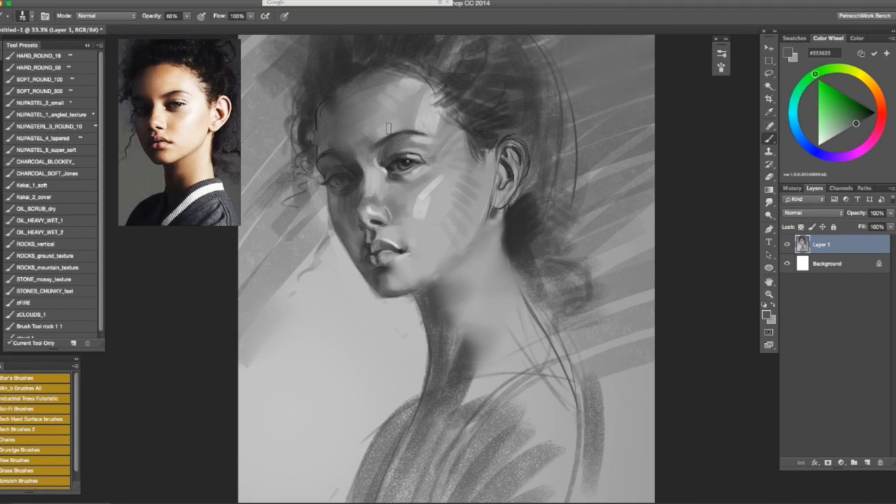
pyautogui.keyDown('alt'); pyautogui.click(339, 84); pyautogui.keyUp('alt')
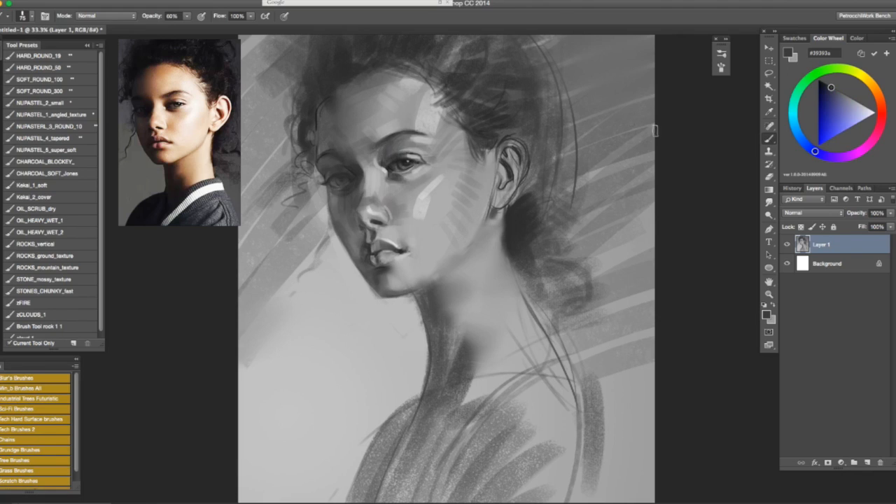
pyautogui.keyDown('alt'); pyautogui.click(338, 90); pyautogui.keyUp('alt')
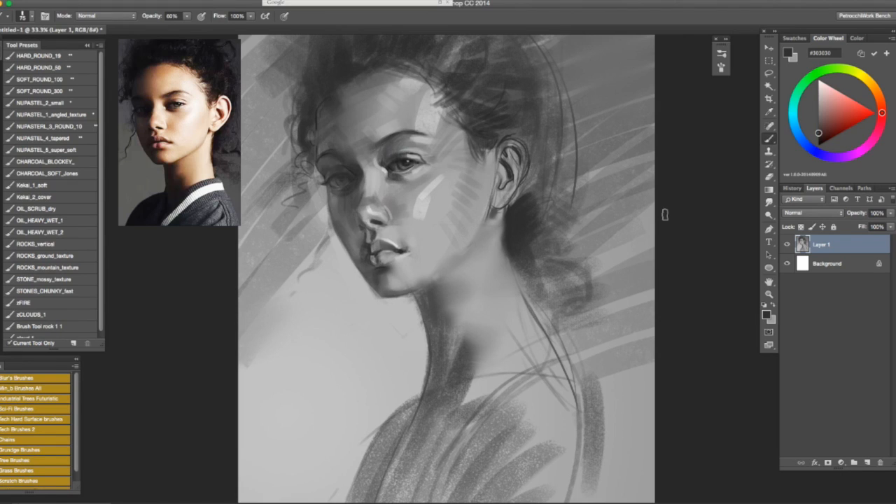
# Enlarge the brush considerably and paint a sampled mid-grey over the hair and background behind the ear and neck
pyautogui.scroll(3, 529, 294)
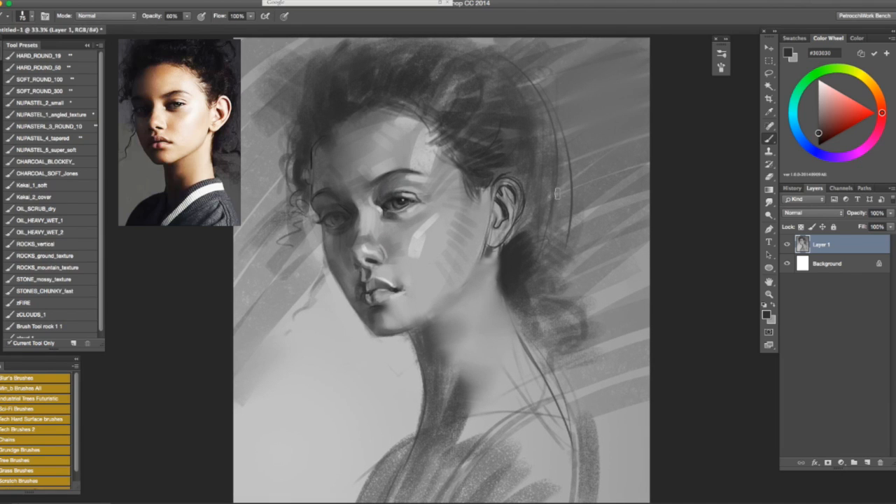
pyautogui.keyDown('alt'); pyautogui.click(564, 212); pyautogui.keyUp('alt')
pyautogui.press(']')
pyautogui.press(']')
pyautogui.press(']')
pyautogui.press(']')
pyautogui.press(']')
pyautogui.press(']')
pyautogui.press(']')
pyautogui.press(']')
pyautogui.moveTo(583, 246)
pyautogui.mouseDown()
pyautogui.moveTo(559, 244)
pyautogui.moveTo(546, 258)
pyautogui.mouseUp()
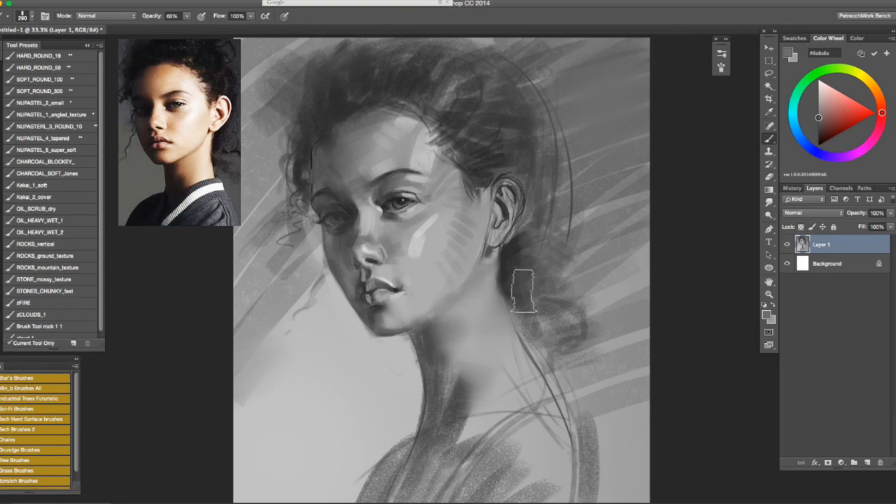
# Lasso the back of the neck from the ear to the shoulder, paint it with light grey sampled from the cheek, and deselect
pyautogui.press('l')
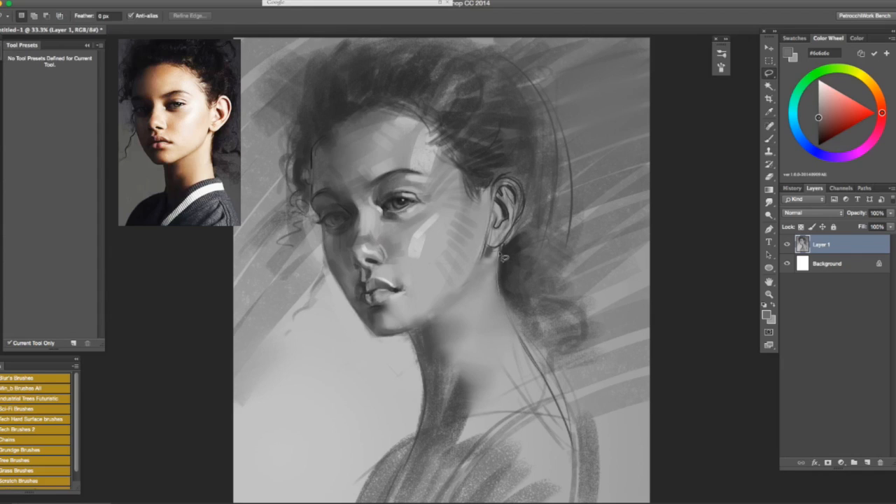
pyautogui.moveTo(479, 275)
pyautogui.mouseDown()
pyautogui.moveTo(473, 330)
pyautogui.moveTo(495, 398)
pyautogui.mouseUp()
pyautogui.moveTo(569, 420); pyautogui.dragTo(494, 256)
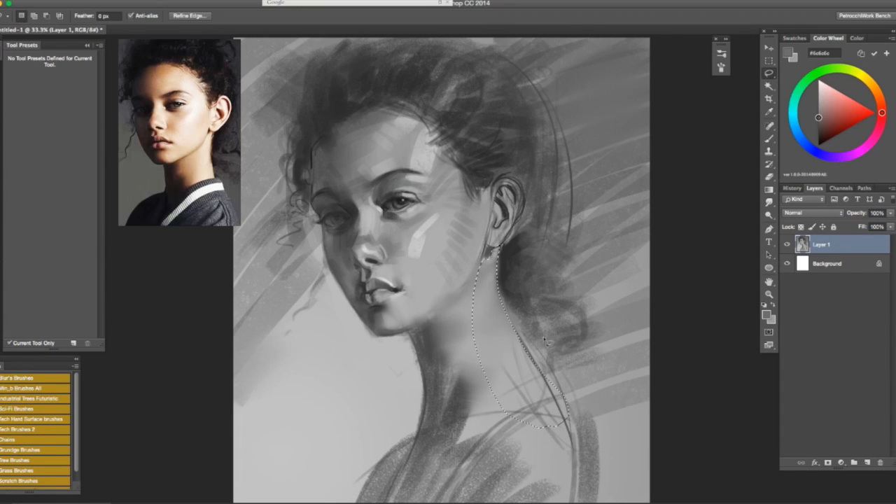
pyautogui.press('b')
pyautogui.keyDown('alt'); pyautogui.click(427, 237); pyautogui.keyUp('alt')
pyautogui.moveTo(487, 277); pyautogui.dragTo(465, 329)
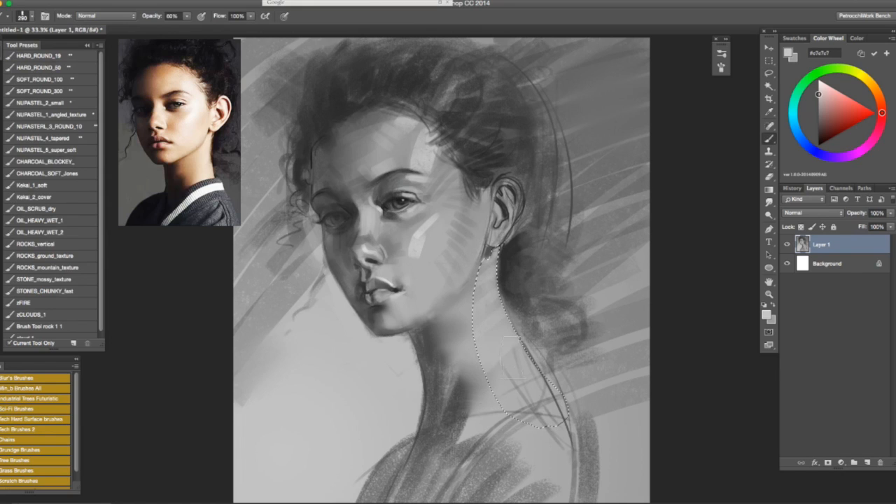
pyautogui.moveTo(534, 356); pyautogui.dragTo(504, 294)
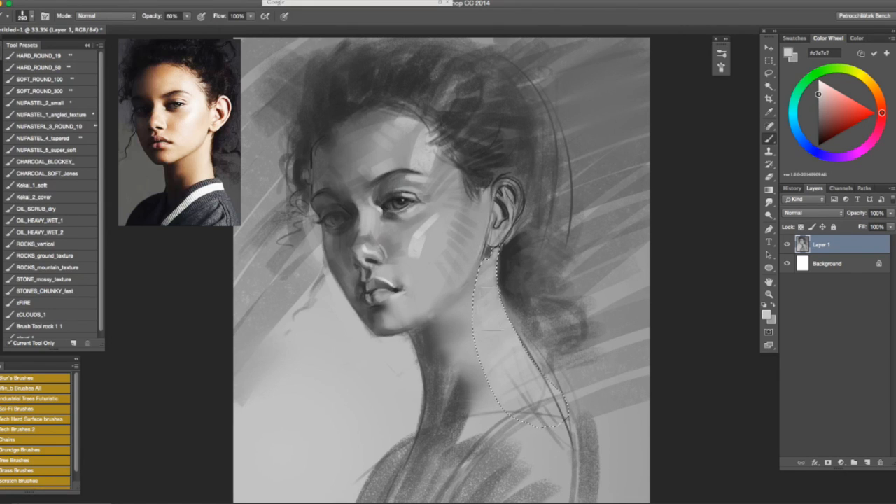
pyautogui.press('super+d')
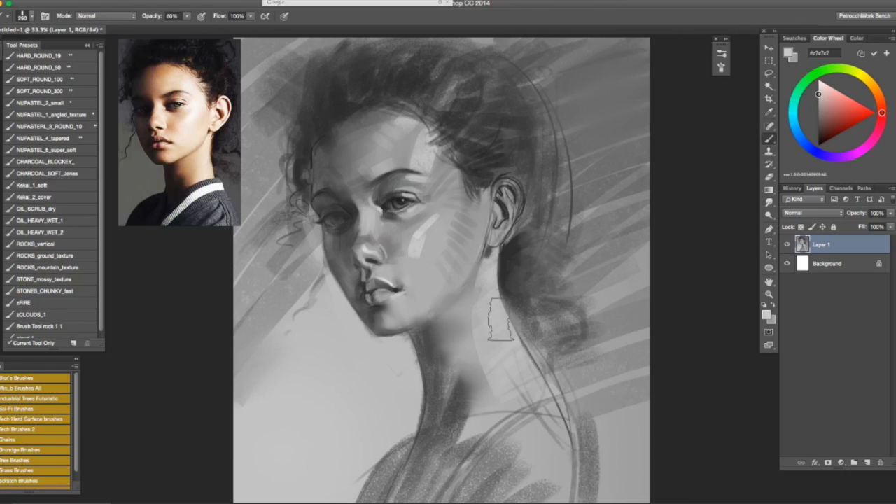
# Smudge the neck at 10% strength to soften the new light area and the shadow down to the collarbone
pyautogui.moveTo(511, 302); pyautogui.dragTo(503, 299)
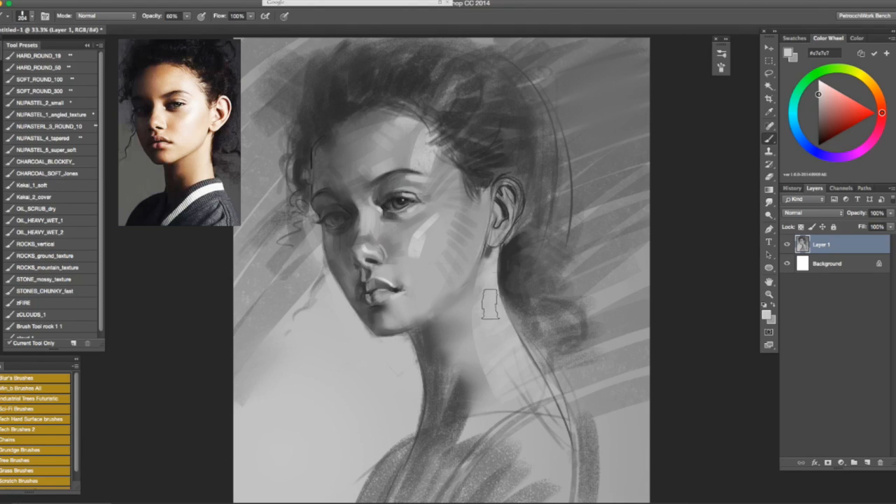
pyautogui.click(769, 201)
pyautogui.moveTo(483, 331); pyautogui.dragTo(488, 328)
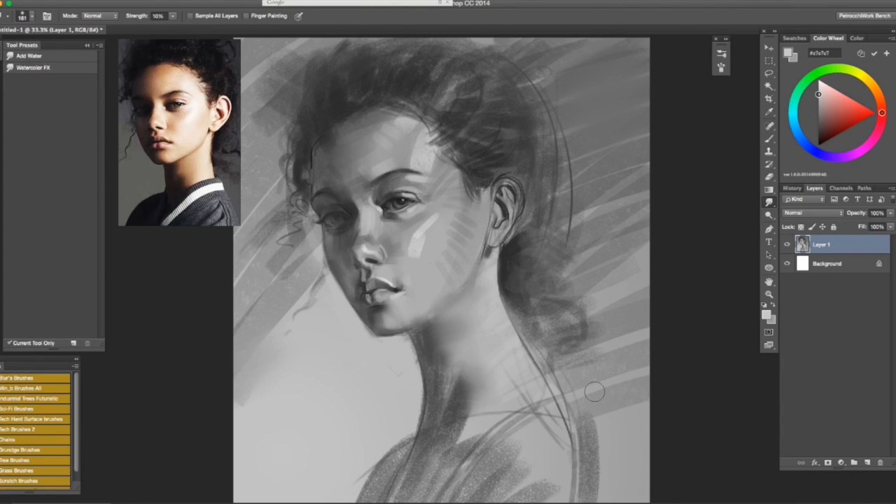
pyautogui.moveTo(449, 367); pyautogui.dragTo(446, 404)
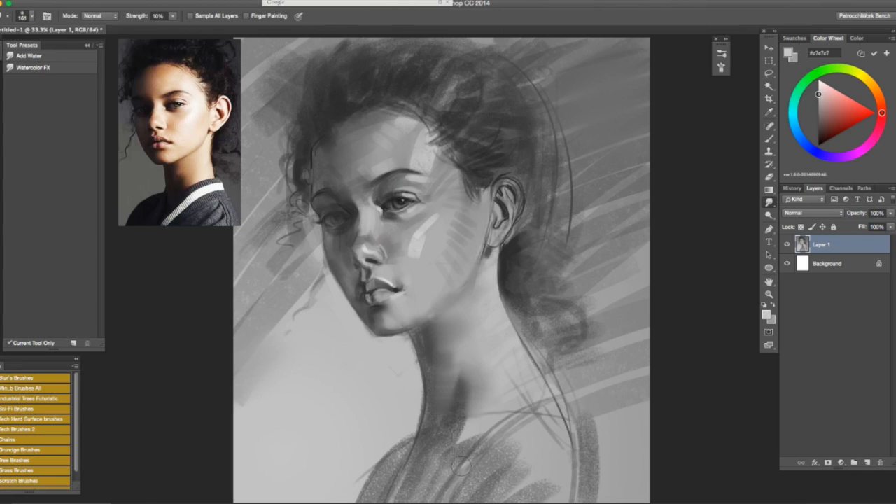
pyautogui.moveTo(470, 411); pyautogui.dragTo(463, 438)
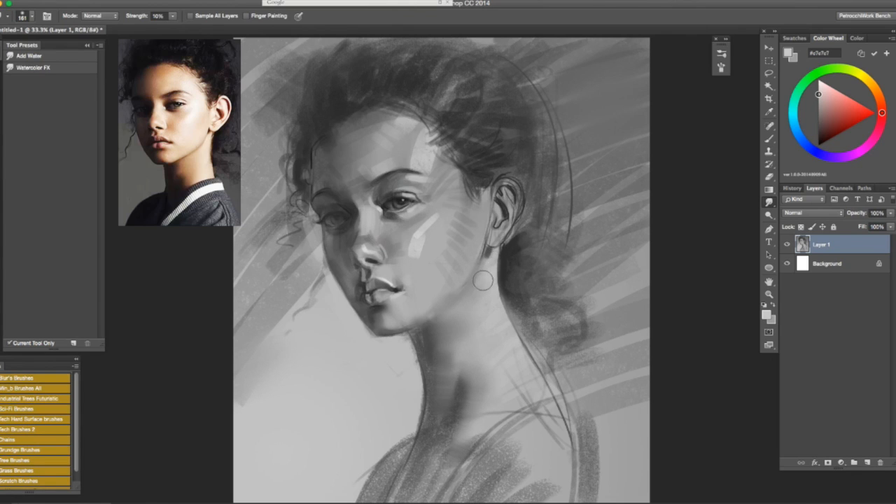
# Define the jawline between chin and neck with a dark grey brush stroke sampled from under the chin
pyautogui.press('b')
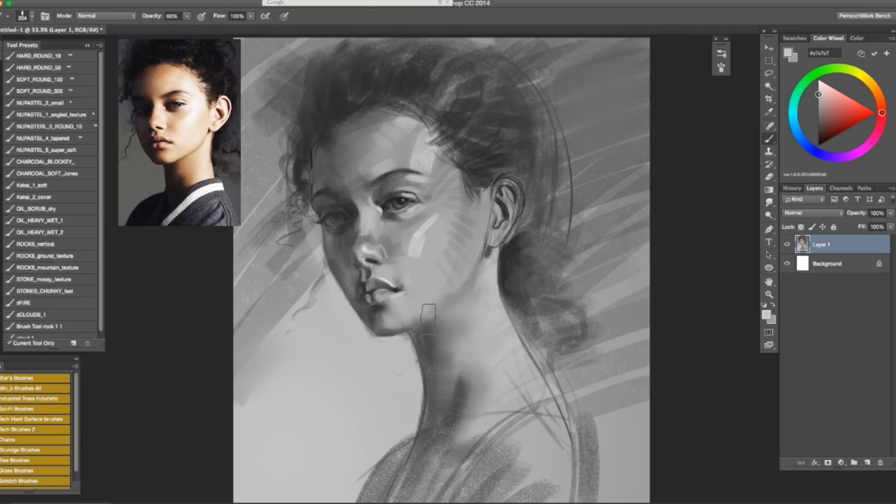
pyautogui.keyDown('alt'); pyautogui.click(431, 326); pyautogui.keyUp('alt')
pyautogui.moveTo(431, 327)
pyautogui.mouseDown()
pyautogui.moveTo(422, 329)
pyautogui.moveTo(452, 300)
pyautogui.mouseUp()
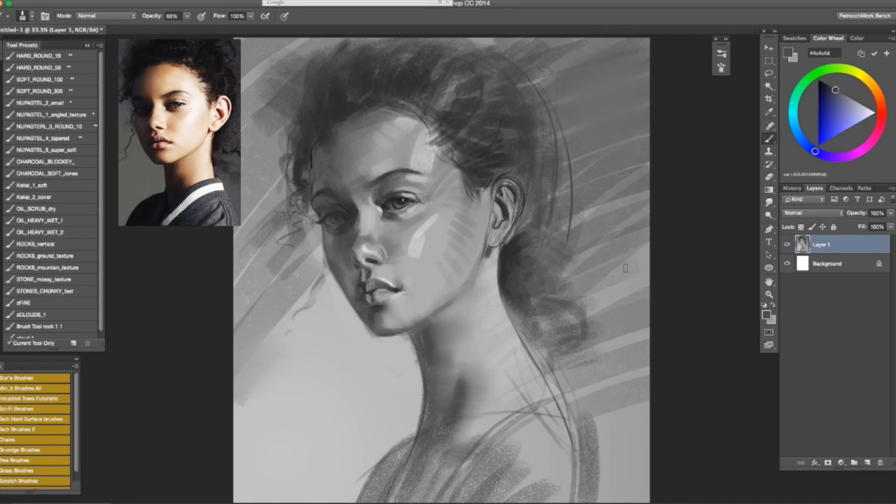
# Check the portrait mirrored, and touch up the area beneath the earlobe with a sampled light grey
pyautogui.press('super+shift+h')
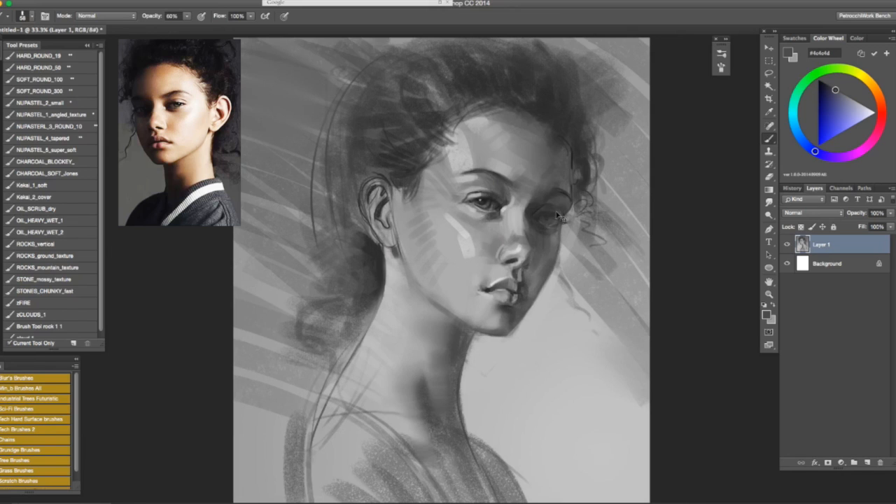
pyautogui.press('super+shift+h')
pyautogui.press('super+shift+h')
pyautogui.press('super+shift+h')
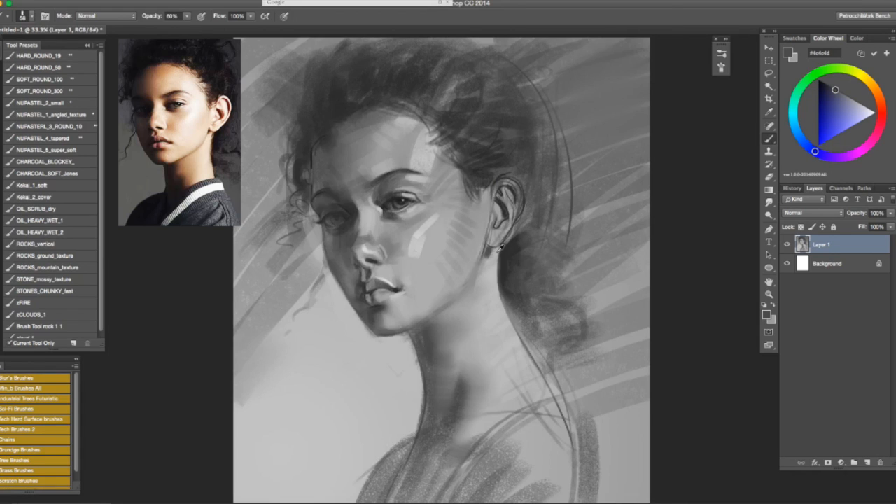
pyautogui.keyDown('alt'); pyautogui.click(500, 247); pyautogui.keyUp('alt')
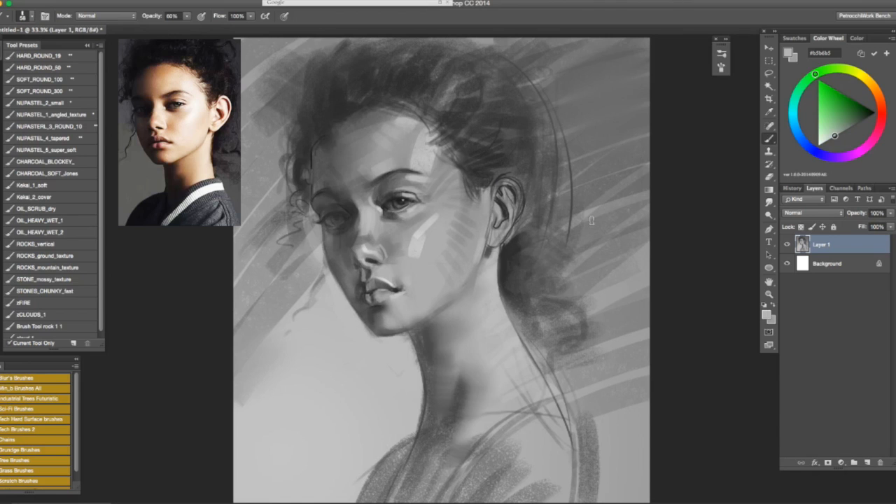
pyautogui.press('super+shift+h')
pyautogui.press('super+shift+h')
# Lasso the ear, the hair behind it and the adjoining background, and copy the selection to a new layer
pyautogui.press('l')
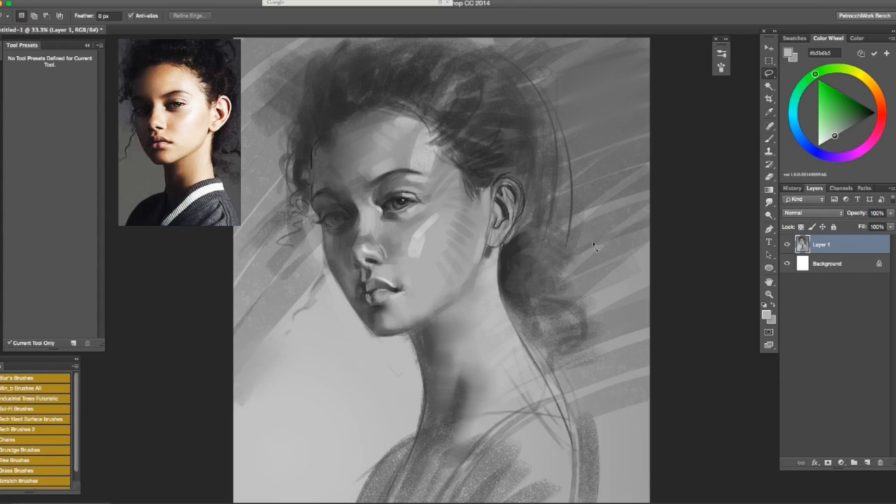
pyautogui.moveTo(648, 266)
pyautogui.mouseDown()
pyautogui.moveTo(586, 131)
pyautogui.moveTo(468, 178)
pyautogui.moveTo(494, 283)
pyautogui.moveTo(600, 345)
pyautogui.moveTo(650, 338)
pyautogui.mouseUp()
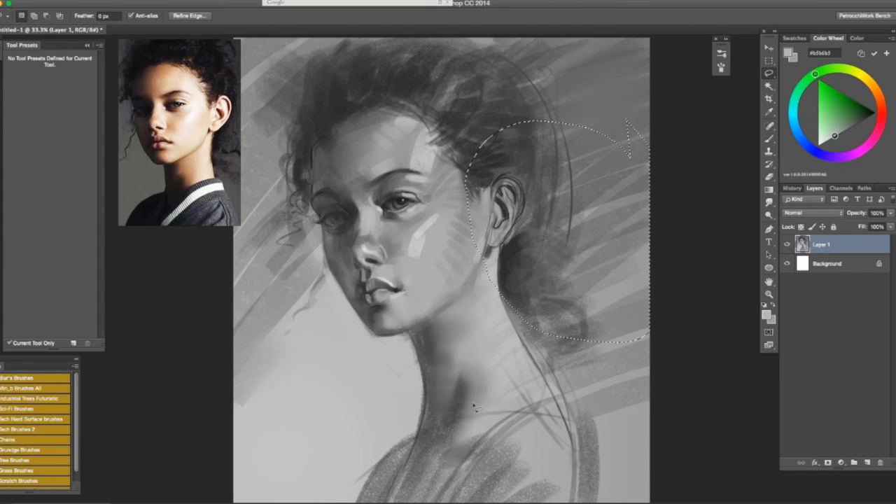
pyautogui.press('v')
pyautogui.hotkey('ctrl', 'j')
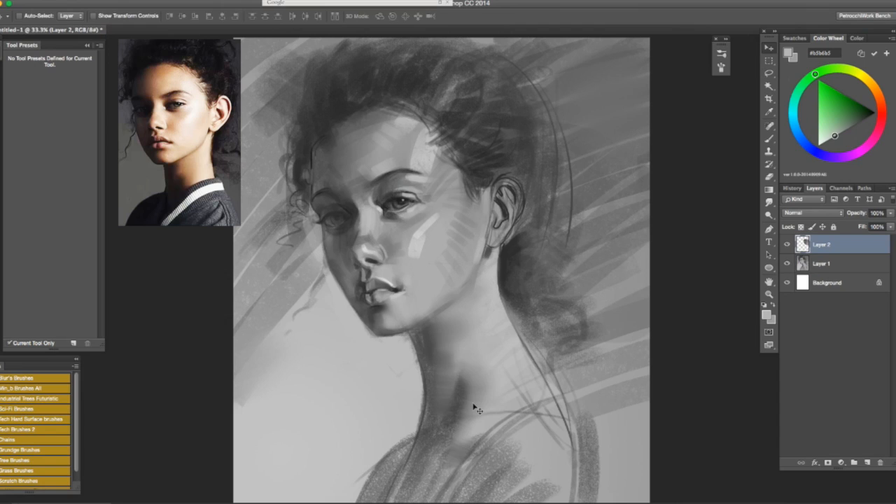
# Fine-tune the copied ear's horizontal position, checking the portrait mirrored, and merge the copy into the painting layer
pyautogui.hotkey('shift', 'Left')
pyautogui.hotkey('shift', 'Left')
pyautogui.press('Left')
pyautogui.press('F2')
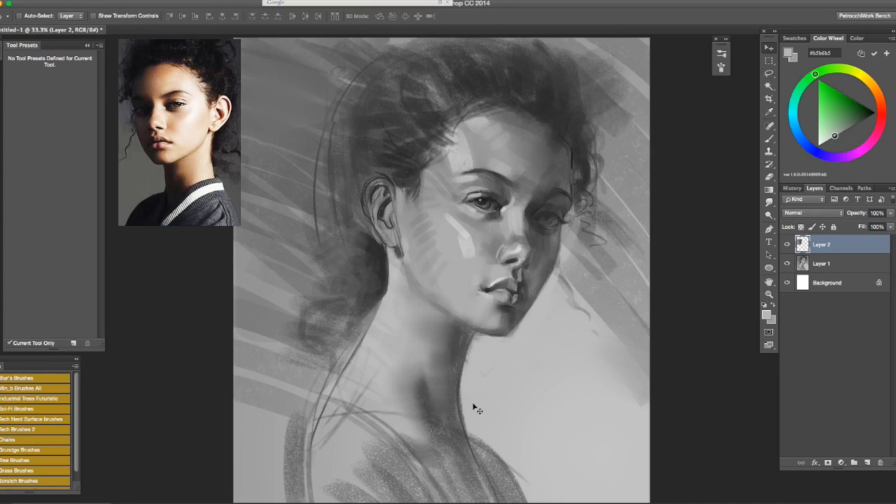
pyautogui.press('F2')
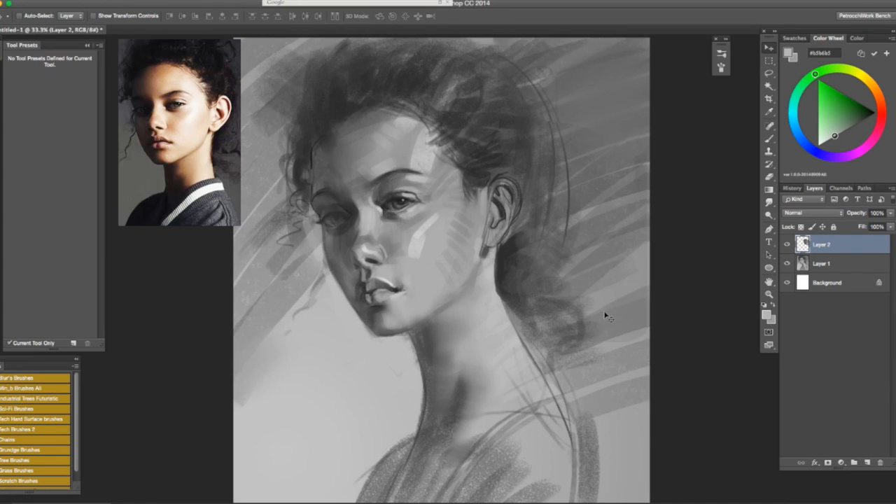
pyautogui.press('Right')
pyautogui.press('Right')
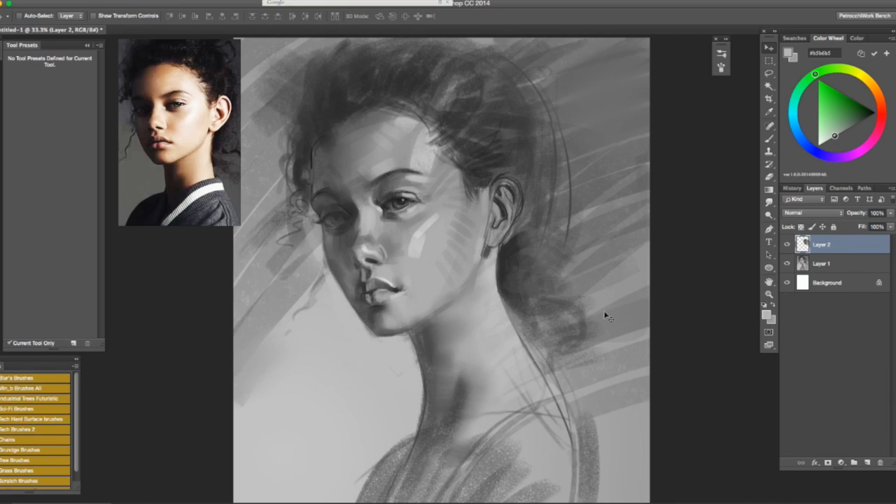
pyautogui.hotkey('ctrl', 'e')
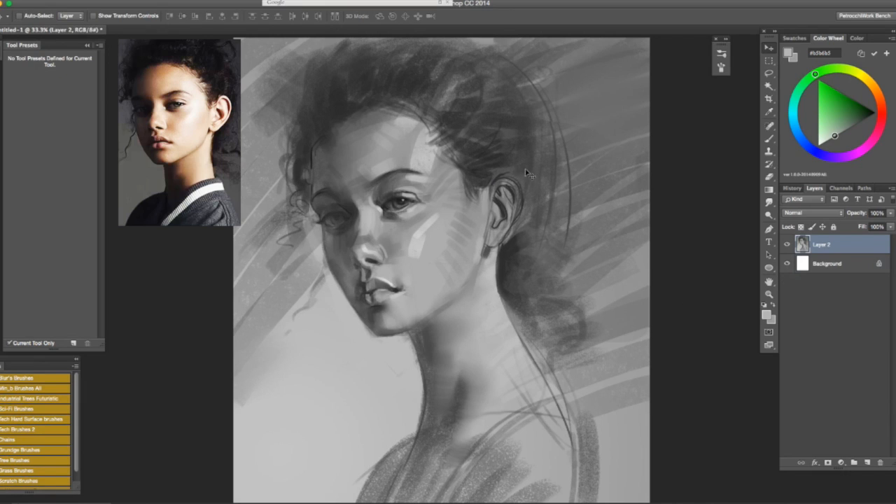
# Smudge the shadowed side of the forehead above the far eyebrow at 10% strength, and check the portrait mirrored
pyautogui.press('b')
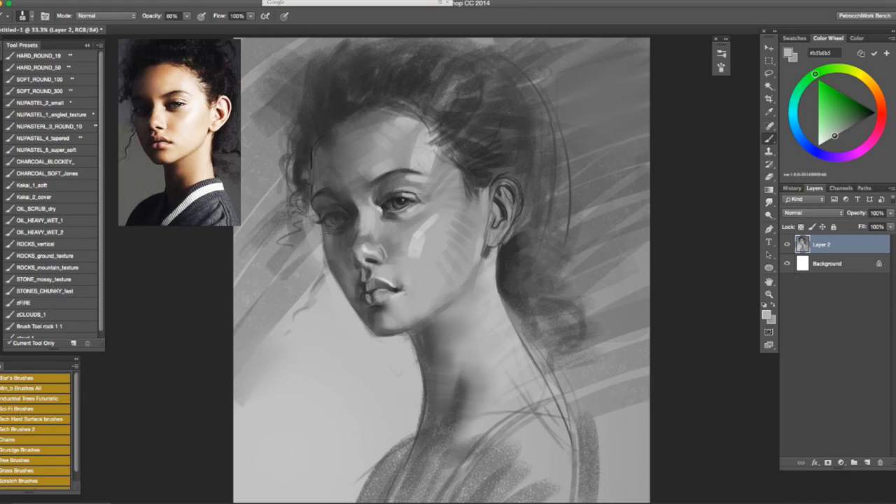
pyautogui.keyDown('alt'); pyautogui.click(352, 223); pyautogui.keyUp('alt')
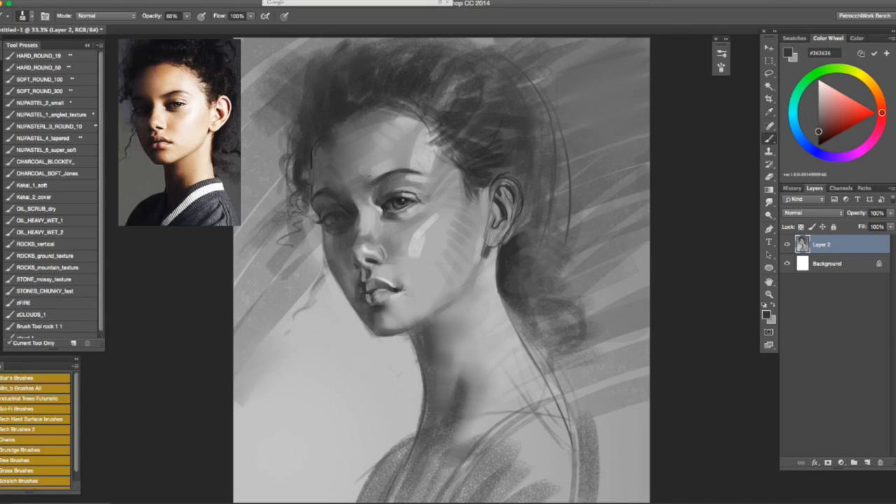
pyautogui.keyDown('alt'); pyautogui.click(403, 196); pyautogui.keyUp('alt')
pyautogui.click(769, 201)
pyautogui.moveTo(347, 183); pyautogui.dragTo(325, 186)
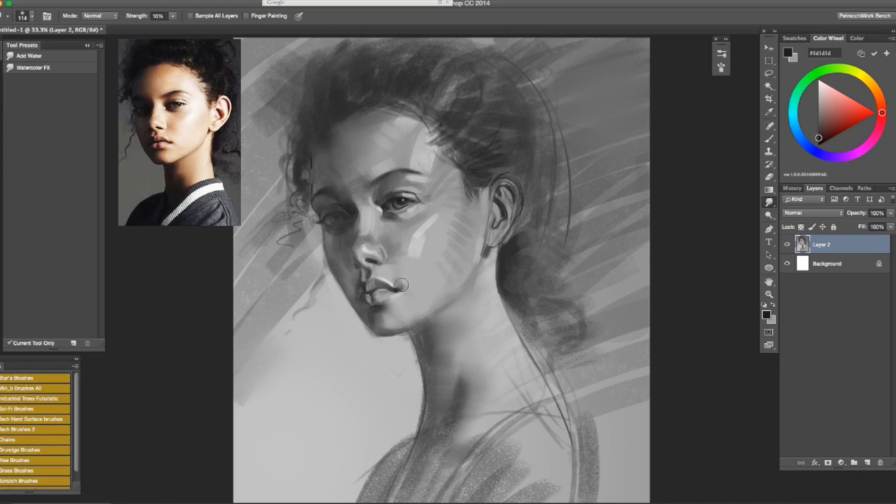
pyautogui.press('super+shift+h')
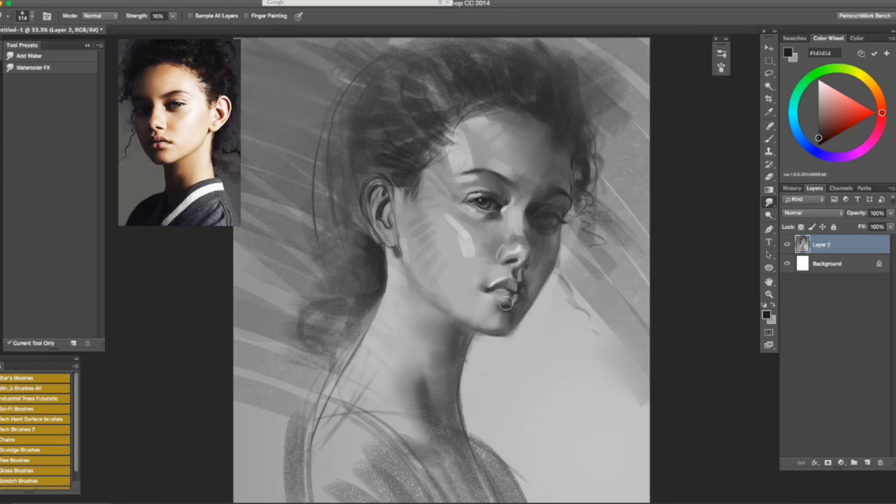
pyautogui.press('super+shift+h')
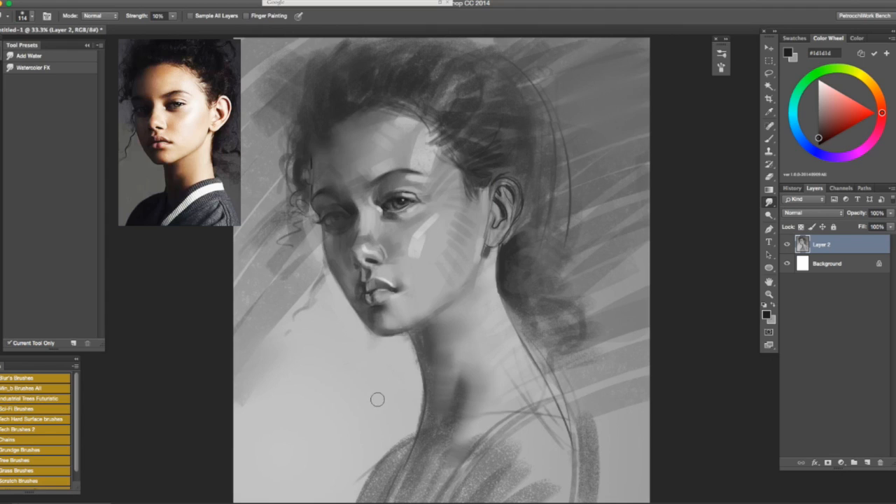
# Clean up the chin's front contour with a small brush, using sampled dark grey and the background's light grey #bbbbbb
pyautogui.press('b')
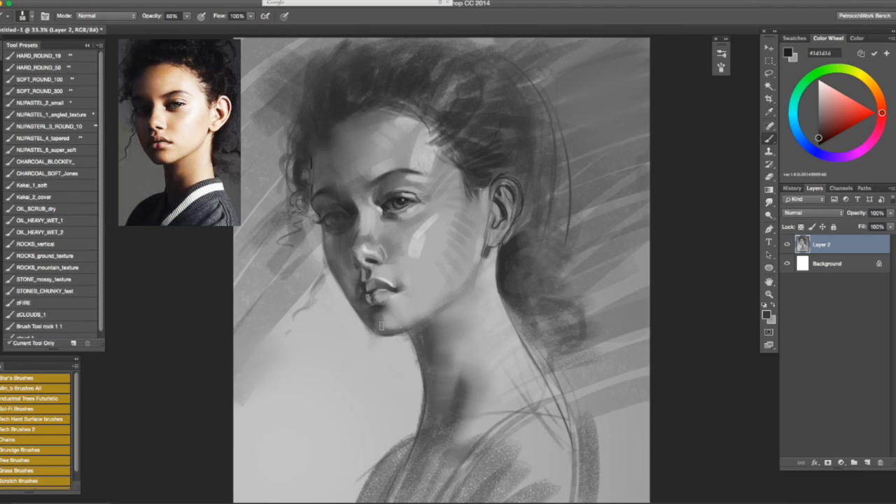
pyautogui.keyDown('alt'); pyautogui.click(382, 314); pyautogui.keyUp('alt')
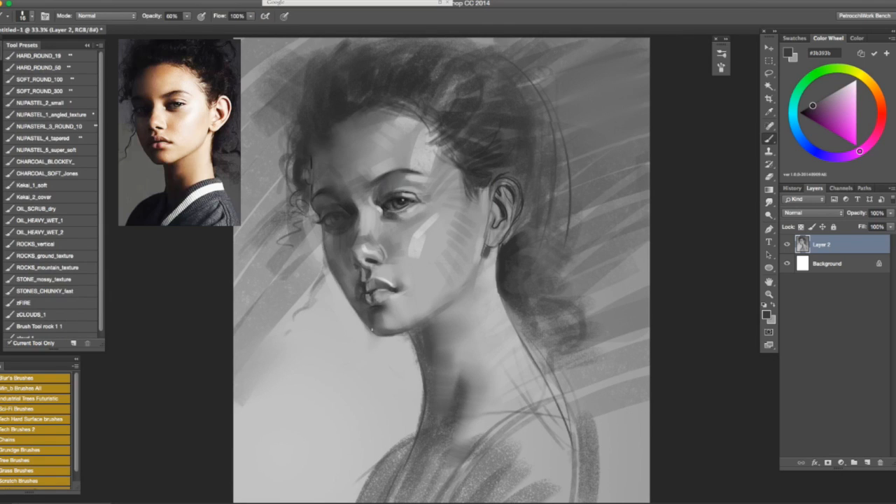
pyautogui.keyDown('alt'); pyautogui.click(356, 316); pyautogui.keyUp('alt')
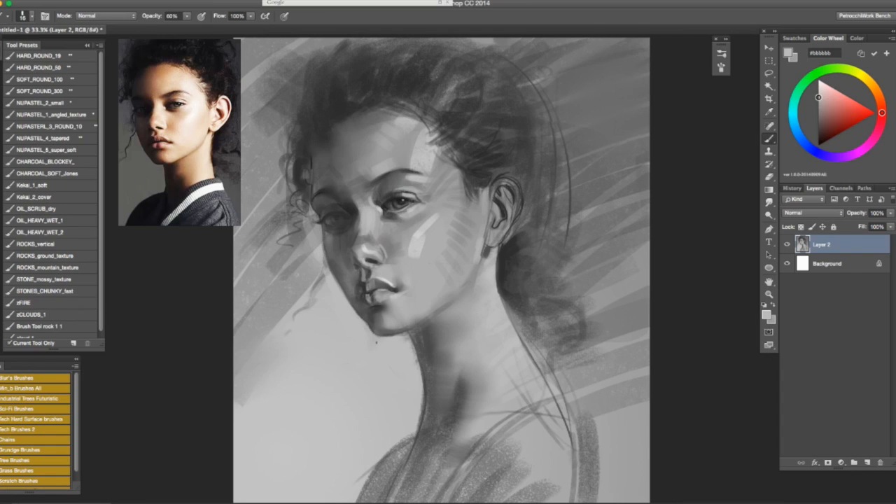
pyautogui.keyDown('ctrl'); pyautogui.keyDown('alt'); pyautogui.moveTo(387, 350); pyautogui.dragTo(397, 351); pyautogui.keyUp('alt'); pyautogui.keyUp('ctrl')
# Lasso the background between chin and neck and repaint it light grey to sharpen the neck's front edge
pyautogui.press('l')
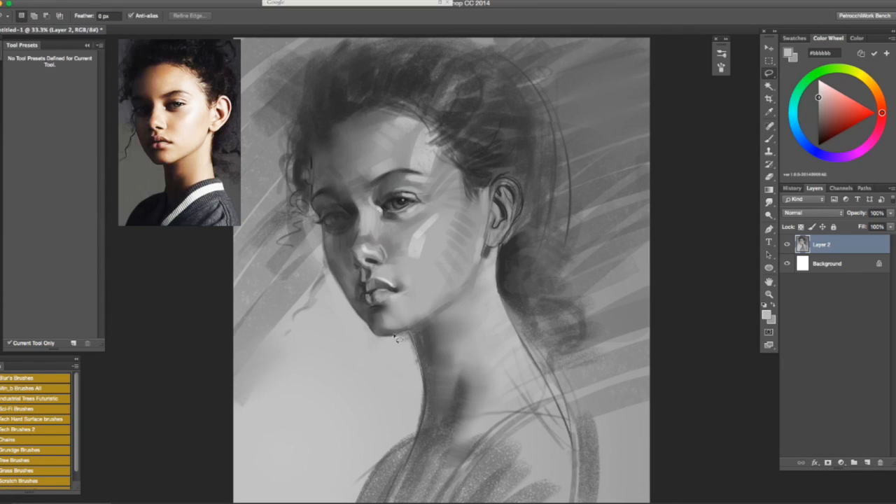
pyautogui.moveTo(375, 337)
pyautogui.mouseDown()
pyautogui.moveTo(380, 360)
pyautogui.moveTo(416, 387)
pyautogui.moveTo(425, 330)
pyautogui.mouseUp()
pyautogui.press('b')
pyautogui.keyDown('alt'); pyautogui.click(403, 338); pyautogui.keyUp('alt')
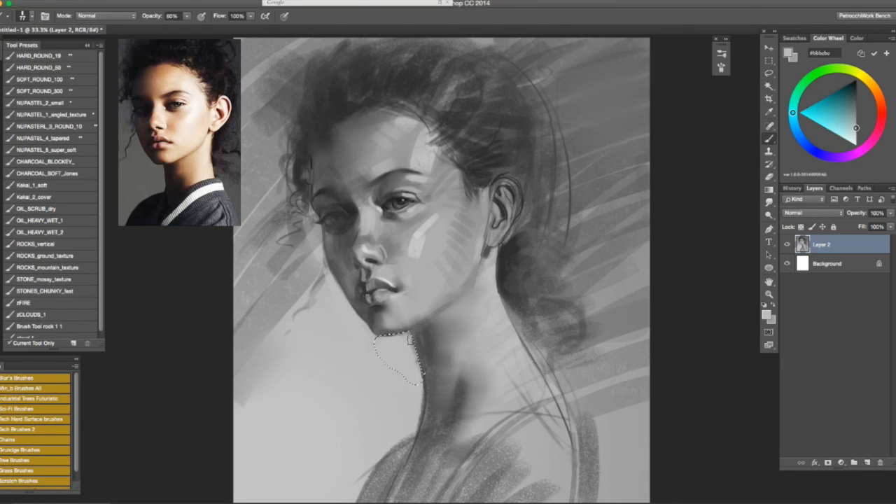
pyautogui.moveTo(414, 345)
pyautogui.mouseDown()
pyautogui.moveTo(404, 362)
pyautogui.moveTo(418, 370)
pyautogui.mouseUp()
pyautogui.press('super+d')
# Reinforce the chin's lower edge with a dark grey sampled from the shadow beneath the jaw
pyautogui.keyDown('alt'); pyautogui.click(427, 368); pyautogui.keyUp('alt')
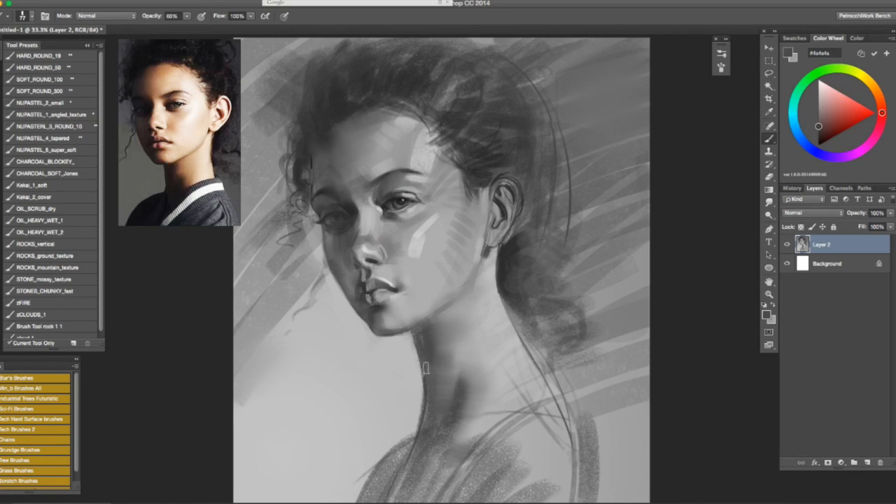
pyautogui.keyDown('alt'); pyautogui.click(425, 331); pyautogui.keyUp('alt')
pyautogui.moveTo(388, 334); pyautogui.dragTo(387, 335)
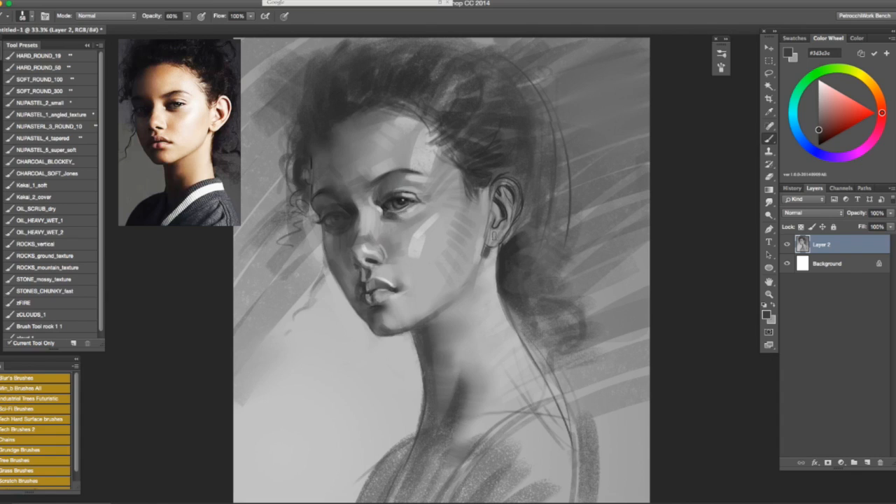
# Lighten the earlobe and outer rim of the ear with light greys sampled from the face, undoing the last stroke
pyautogui.keyDown('alt'); pyautogui.click(490, 250); pyautogui.keyUp('alt')
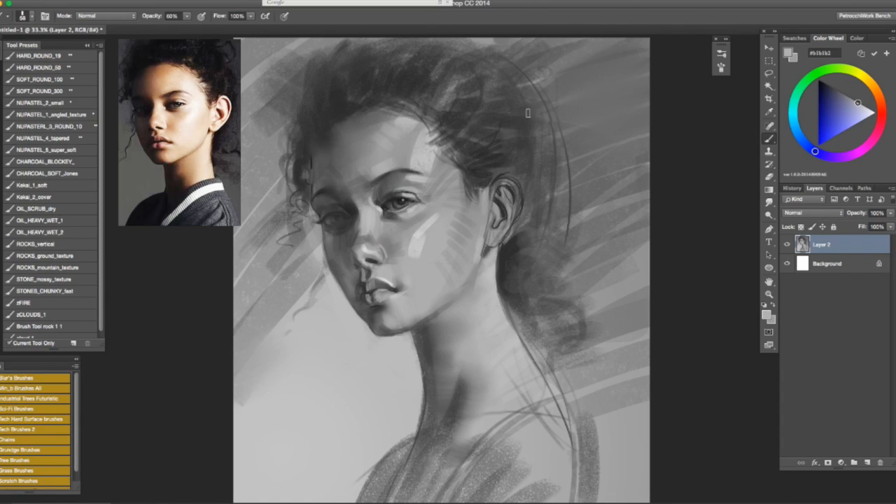
pyautogui.keyDown('alt'); pyautogui.click(425, 228); pyautogui.keyUp('alt')
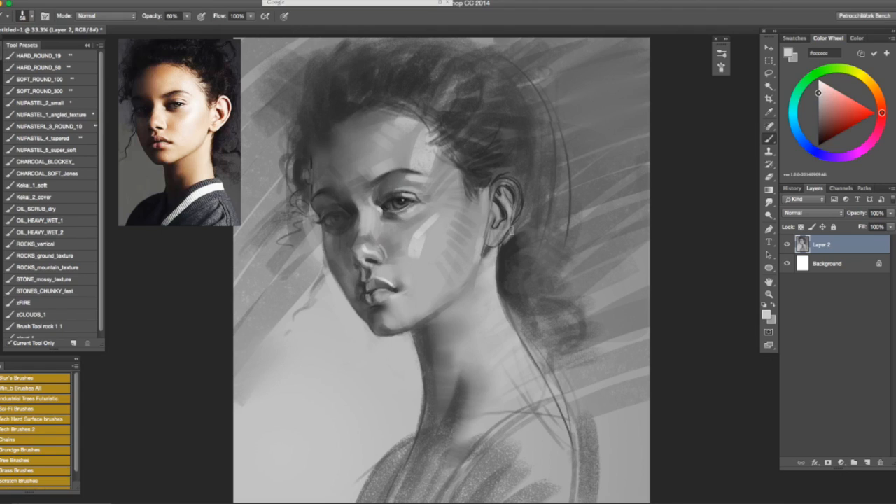
pyautogui.moveTo(504, 181)
pyautogui.mouseDown()
pyautogui.moveTo(516, 188)
pyautogui.moveTo(505, 210)
pyautogui.moveTo(519, 212)
pyautogui.mouseUp()
pyautogui.press('super+z')
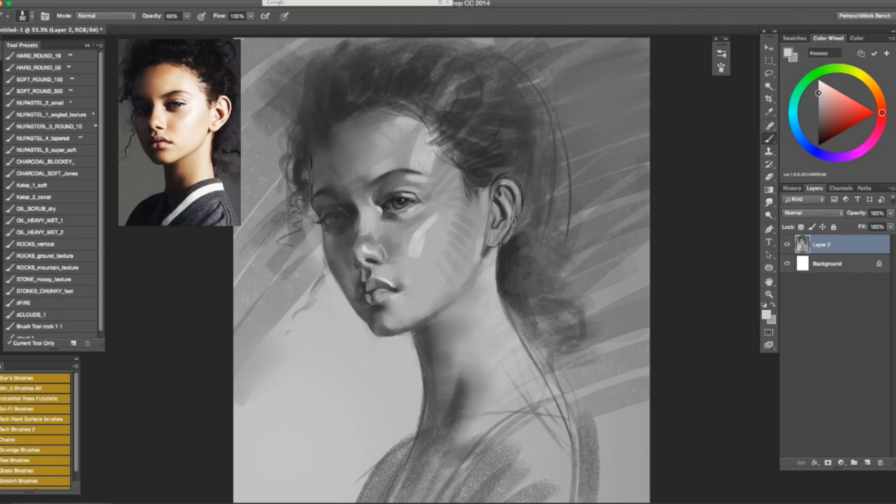
# Refine the inner folds of the ear with a small brush at 60% opacity, using dark greys sampled inside it
pyautogui.keyDown('alt'); pyautogui.click(505, 197); pyautogui.keyUp('alt')
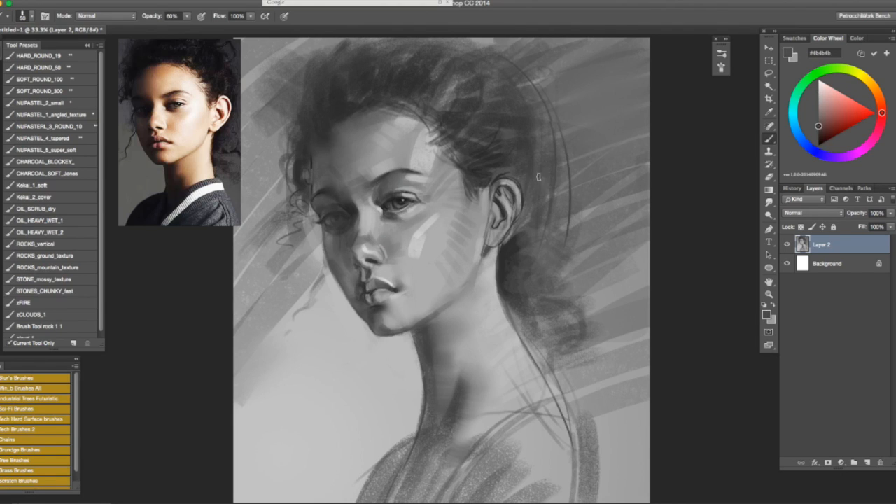
pyautogui.keyDown('alt'); pyautogui.click(511, 191); pyautogui.keyUp('alt')
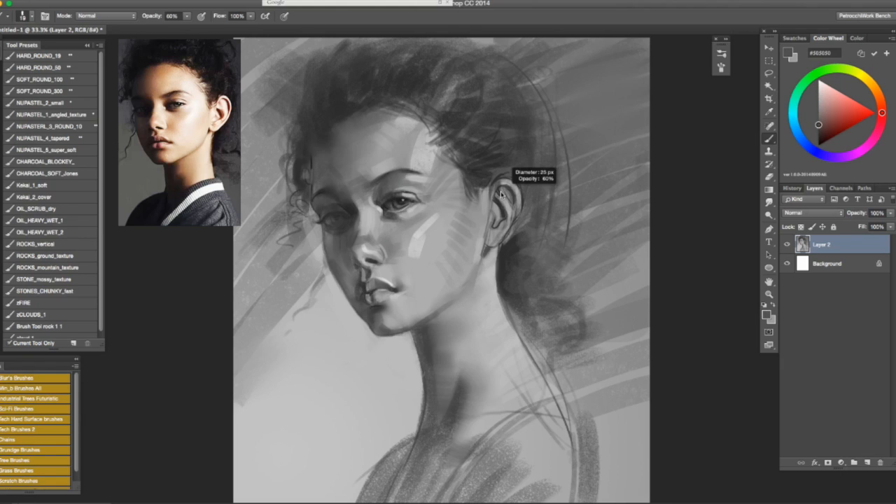
pyautogui.moveTo(500, 196); pyautogui.dragTo(503, 196)
pyautogui.keyDown('alt'); pyautogui.click(519, 181); pyautogui.keyUp('alt')
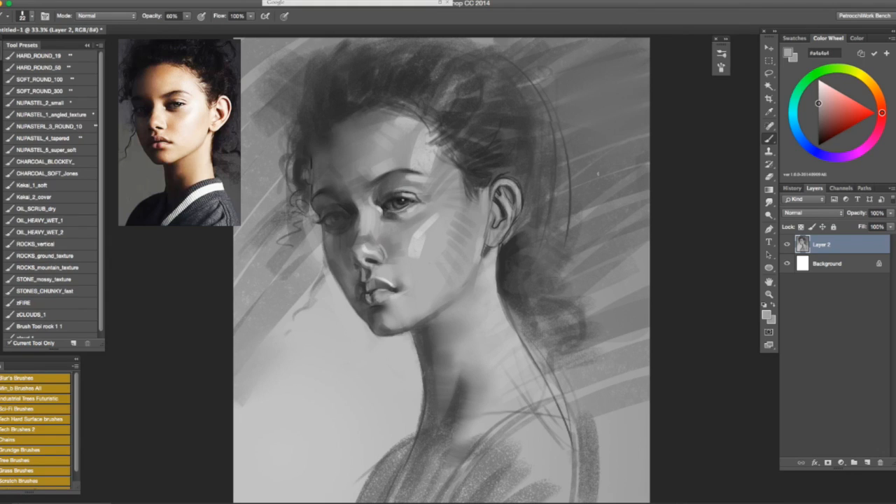
# Outline the back of the head with a wavy dark line and lasso the hair from the crown to the ear
pyautogui.keyDown('alt'); pyautogui.click(538, 162); pyautogui.keyUp('alt')
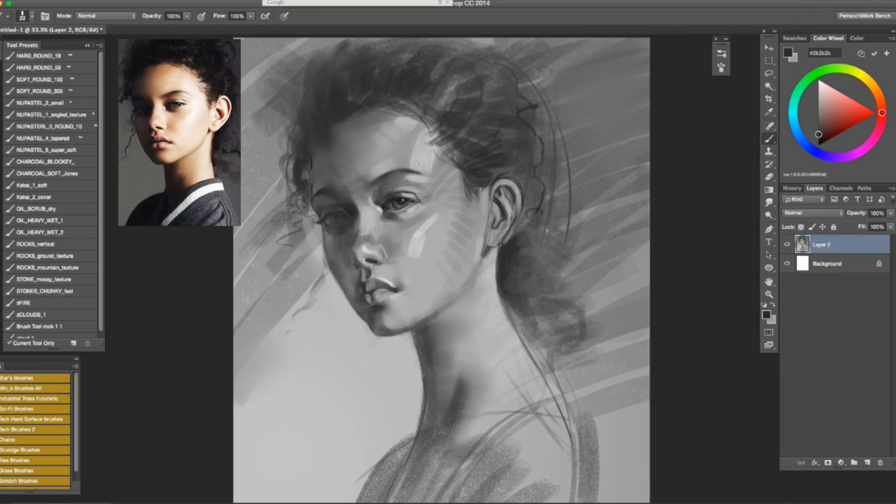
pyautogui.press('l')
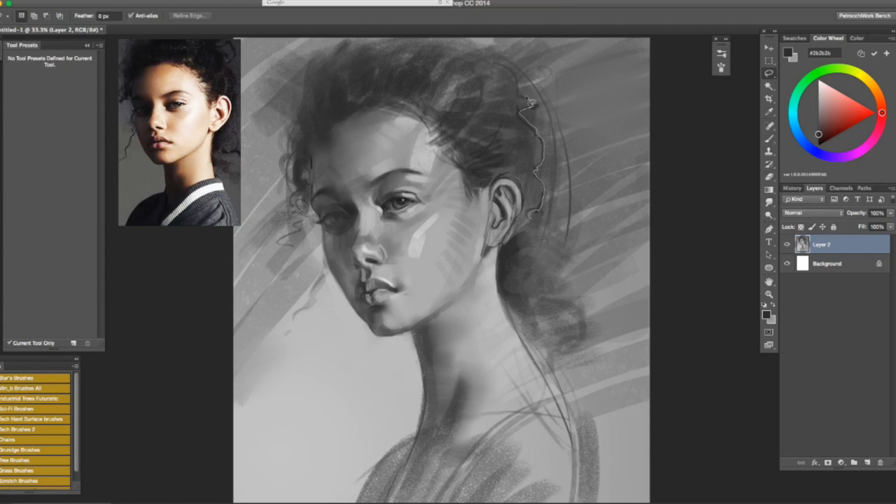
pyautogui.moveTo(483, 49)
pyautogui.mouseDown()
pyautogui.moveTo(446, 35)
pyautogui.moveTo(408, 38)
pyautogui.mouseUp()
# Block in the selected hair behind the crown and ear with broad dark grey strokes at 100% opacity, and deselect
pyautogui.press('b')
pyautogui.moveTo(543, 219); pyautogui.dragTo(561, 219)
pyautogui.keyDown('alt'); pyautogui.click(521, 95); pyautogui.keyUp('alt')
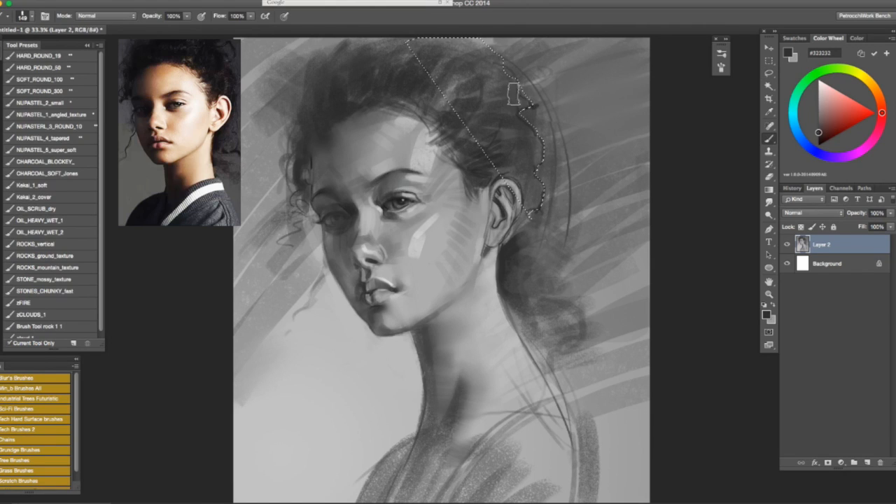
pyautogui.moveTo(507, 60)
pyautogui.mouseDown()
pyautogui.moveTo(513, 105)
pyautogui.moveTo(481, 73)
pyautogui.mouseUp()
pyautogui.moveTo(538, 130)
pyautogui.mouseDown()
pyautogui.moveTo(524, 150)
pyautogui.moveTo(553, 201)
pyautogui.moveTo(534, 196)
pyautogui.moveTo(538, 214)
pyautogui.moveTo(527, 172)
pyautogui.moveTo(538, 166)
pyautogui.mouseUp()
pyautogui.moveTo(474, 146); pyautogui.dragTo(505, 168)
pyautogui.hotkey('ctrl', 'd')
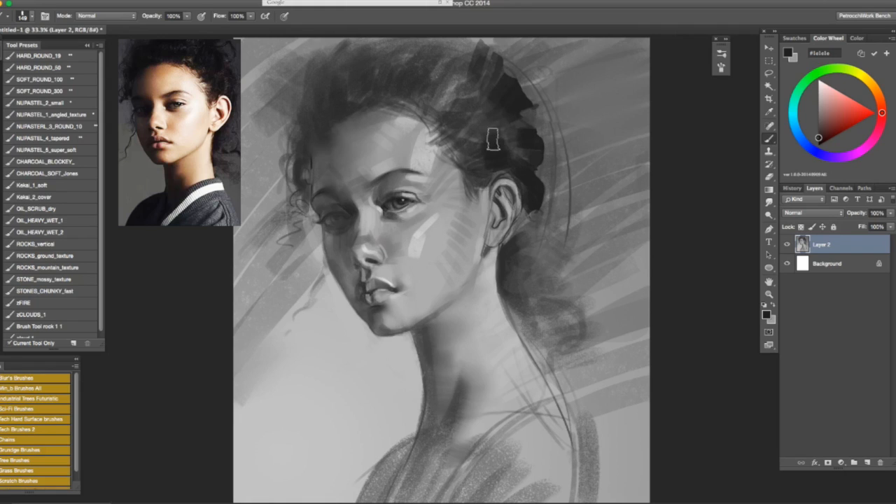
# Add dark #1e1e1e strokes to the hair above the forehead with a smaller brush, and check the portrait mirrored
pyautogui.press('[')
pyautogui.press('[')
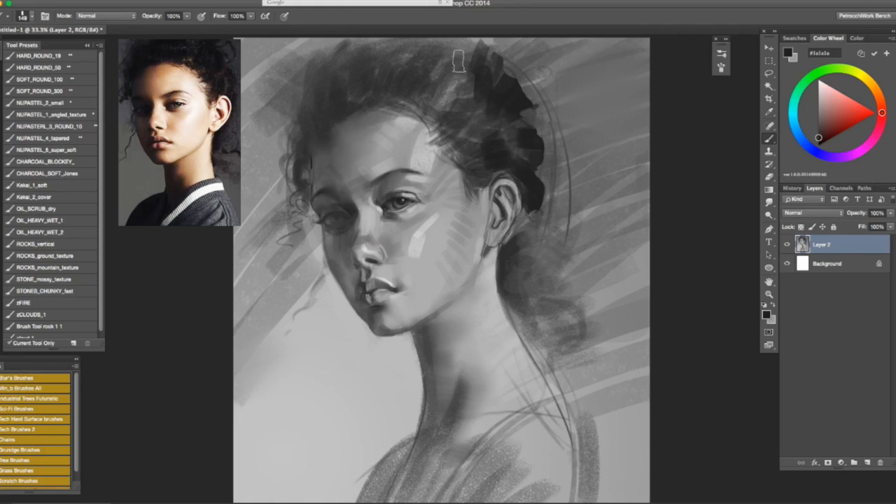
pyautogui.moveTo(427, 63)
pyautogui.mouseDown()
pyautogui.moveTo(437, 103)
pyautogui.moveTo(455, 87)
pyautogui.mouseUp()
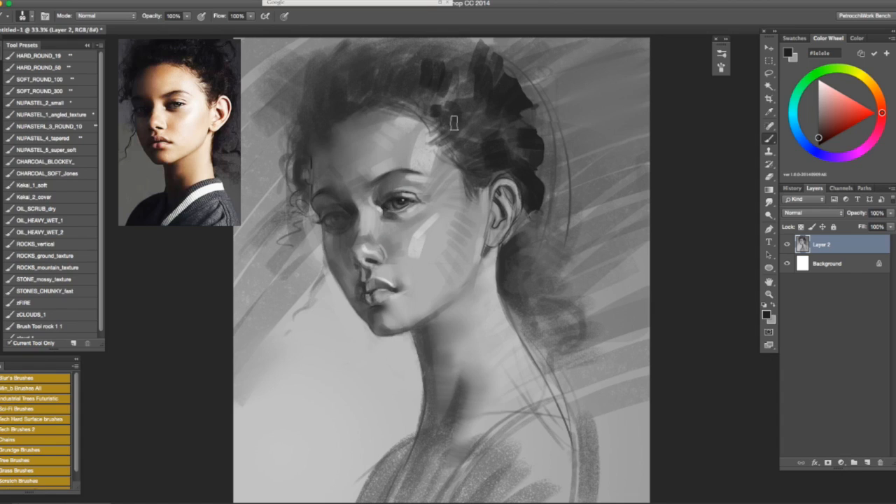
pyautogui.moveTo(390, 77)
pyautogui.mouseDown()
pyautogui.moveTo(426, 76)
pyautogui.moveTo(423, 84)
pyautogui.mouseUp()
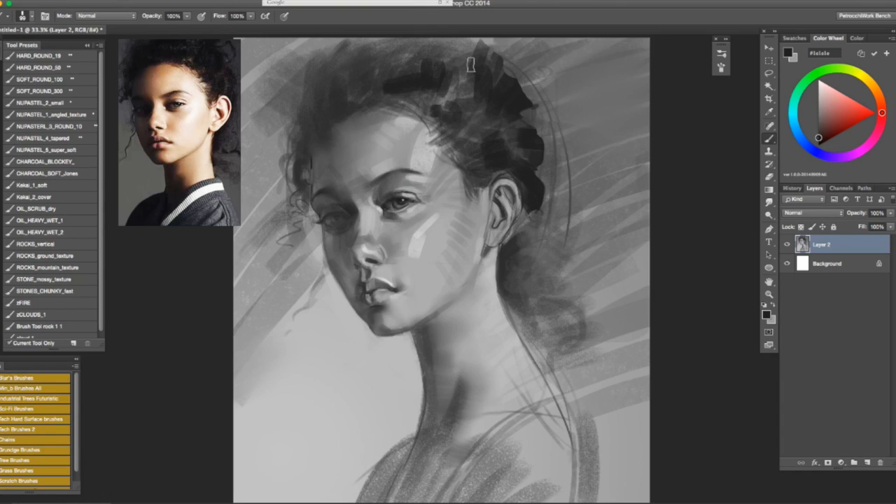
pyautogui.press('super+shift+h')
pyautogui.press('super+shift+h')
# Darken the hair behind and below the ear with dark grey strokes sampled from the hair, adding a curl behind it
pyautogui.keyDown('alt'); pyautogui.click(527, 224); pyautogui.keyUp('alt')
pyautogui.keyDown('alt'); pyautogui.click(538, 199); pyautogui.keyUp('alt')
pyautogui.moveTo(526, 216); pyautogui.dragTo(514, 242)
pyautogui.moveTo(516, 224); pyautogui.dragTo(503, 242)
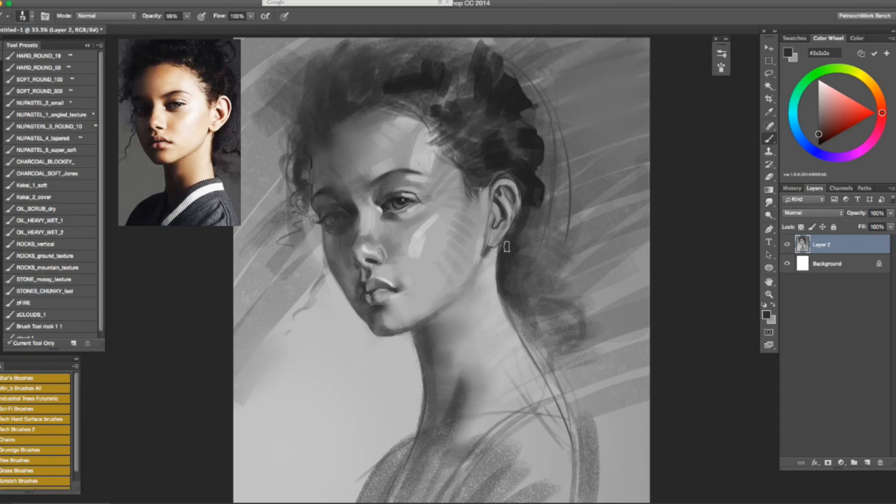
pyautogui.moveTo(523, 241); pyautogui.dragTo(542, 237)
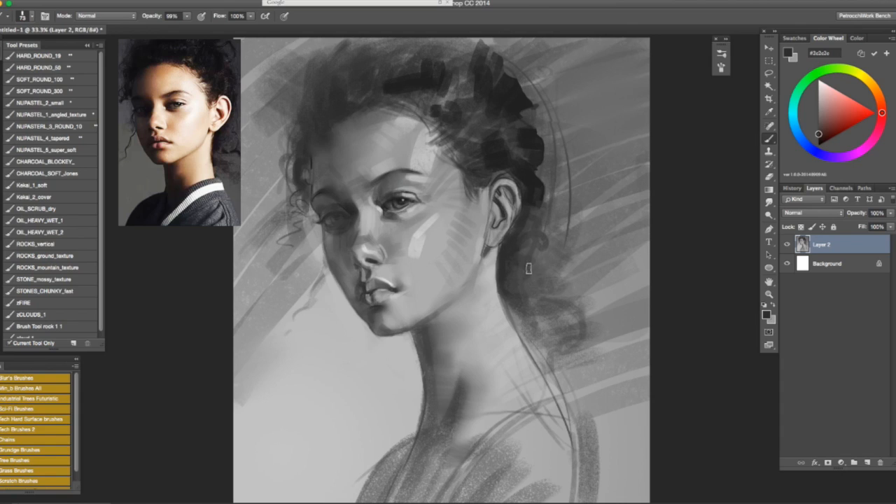
# Darken the background behind the head with broad #515151 strokes, covering the old sketch lines beside the hair
pyautogui.keyDown('alt'); pyautogui.click(589, 105); pyautogui.keyUp('alt')
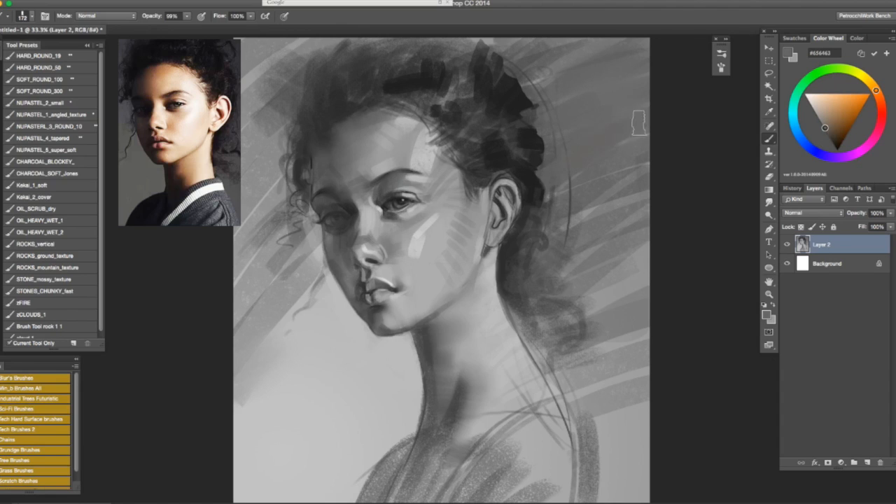
pyautogui.click(827, 132)
pyautogui.moveTo(532, 90); pyautogui.dragTo(660, 23)
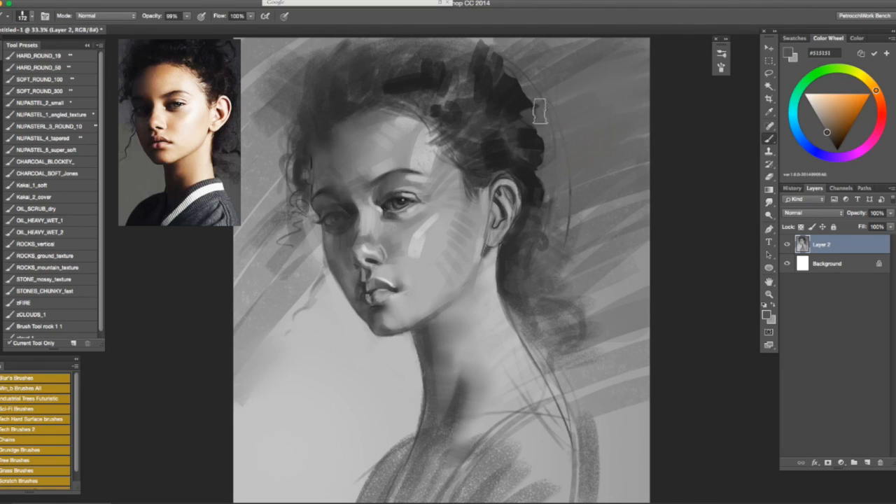
pyautogui.moveTo(539, 111); pyautogui.dragTo(644, 71)
pyautogui.keyDown('ctrl'); pyautogui.keyDown('alt'); pyautogui.moveTo(576, 155); pyautogui.dragTo(602, 155); pyautogui.keyUp('alt'); pyautogui.keyUp('ctrl')
pyautogui.moveTo(559, 122); pyautogui.dragTo(686, 65)
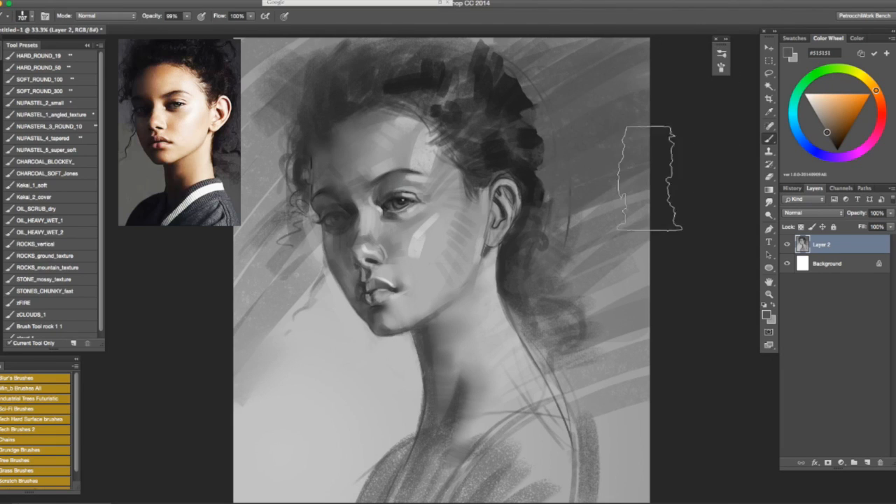
pyautogui.click(557, 293)
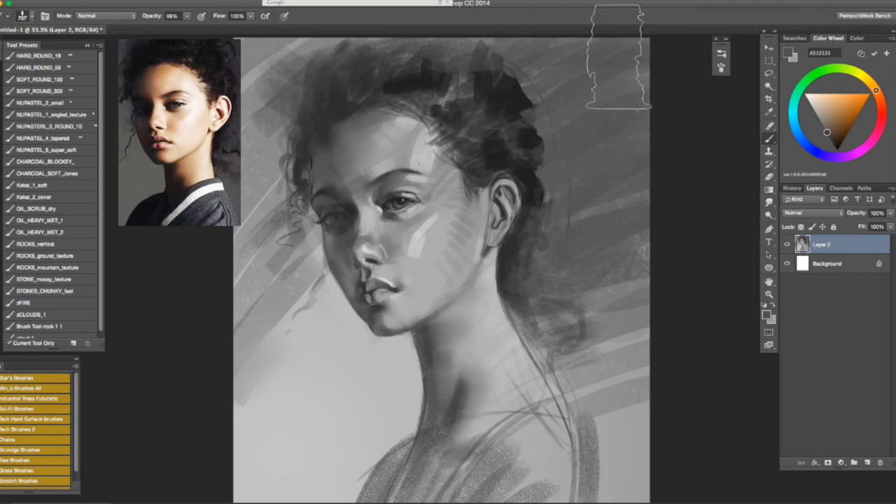
# Build up the hair mass above the forehead and far temple with broad #242424 strokes, and check the portrait mirrored
pyautogui.keyDown('alt'); pyautogui.click(509, 74); pyautogui.keyUp('alt')
pyautogui.moveTo(483, 72); pyautogui.dragTo(466, 87)
pyautogui.press('super+z')
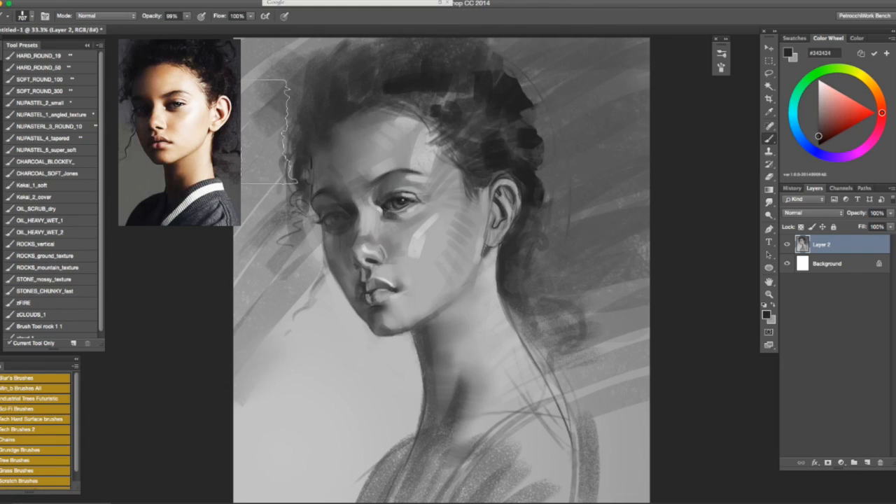
pyautogui.press('super+shift+h')
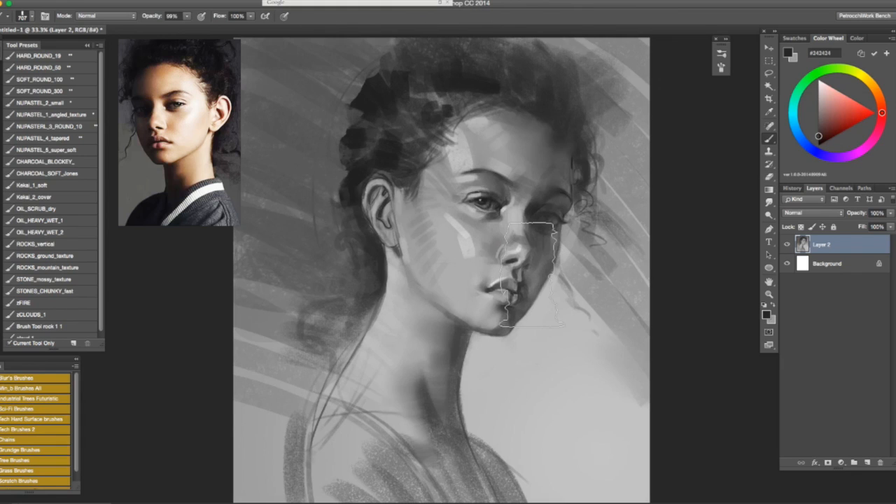
pyautogui.press('super+shift+h')
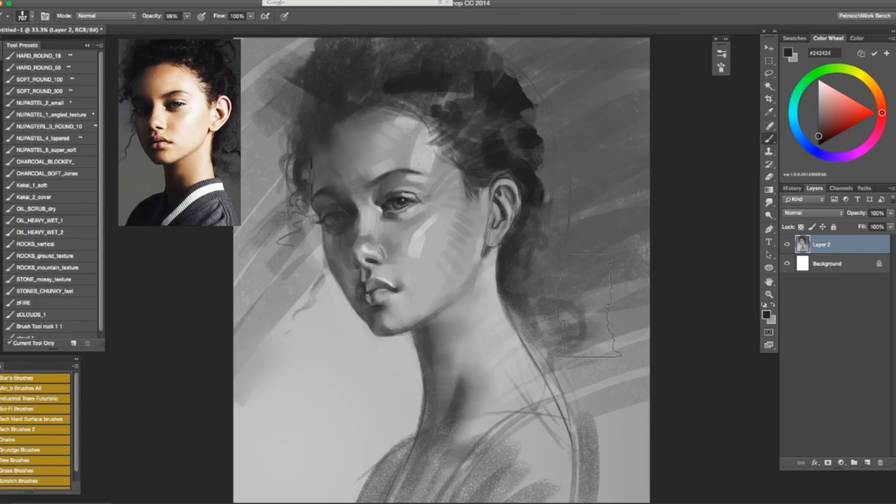
pyautogui.moveTo(343, 192); pyautogui.dragTo(324, 195)
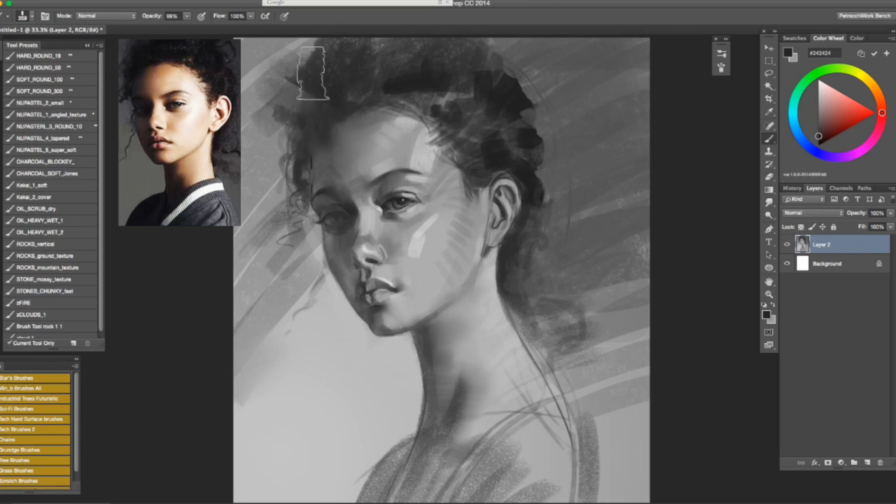
pyautogui.moveTo(308, 123); pyautogui.dragTo(336, 120)
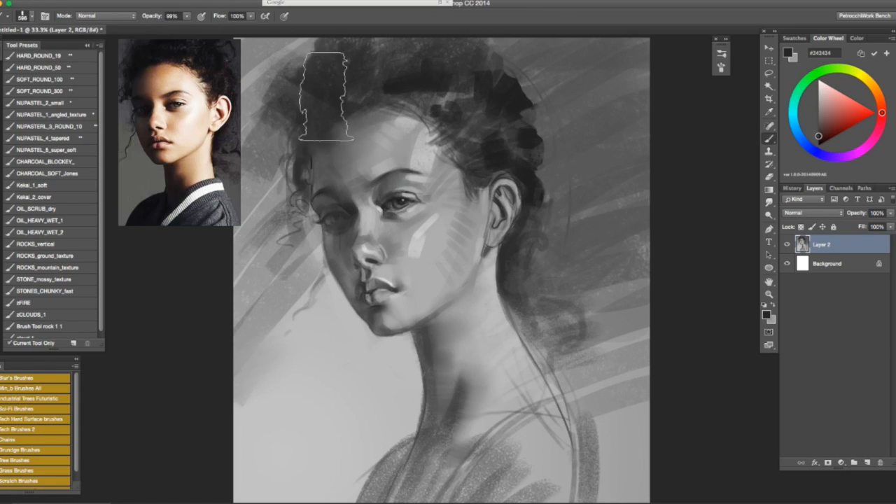
# Even out the background around the crown with broad #5c5c5c strokes sampled from the background, and check the portrait mirrored
pyautogui.keyDown('alt'); pyautogui.click(555, 42); pyautogui.keyUp('alt')
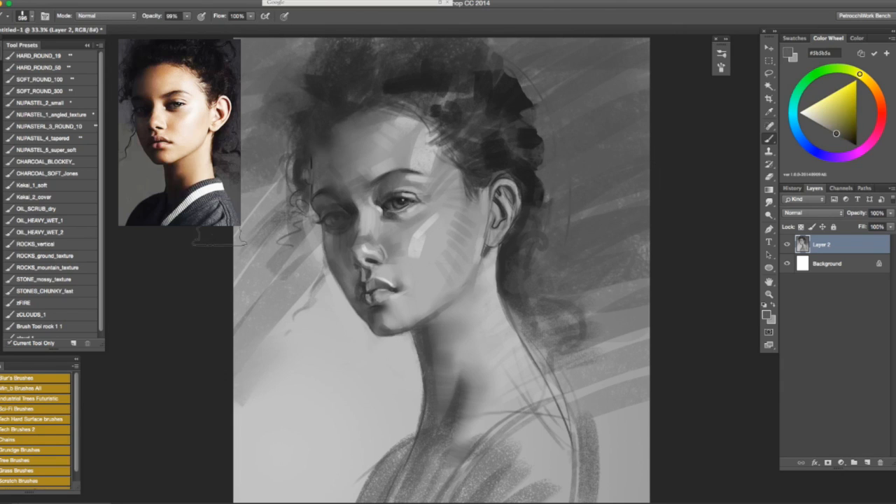
pyautogui.press('super+shift+h')
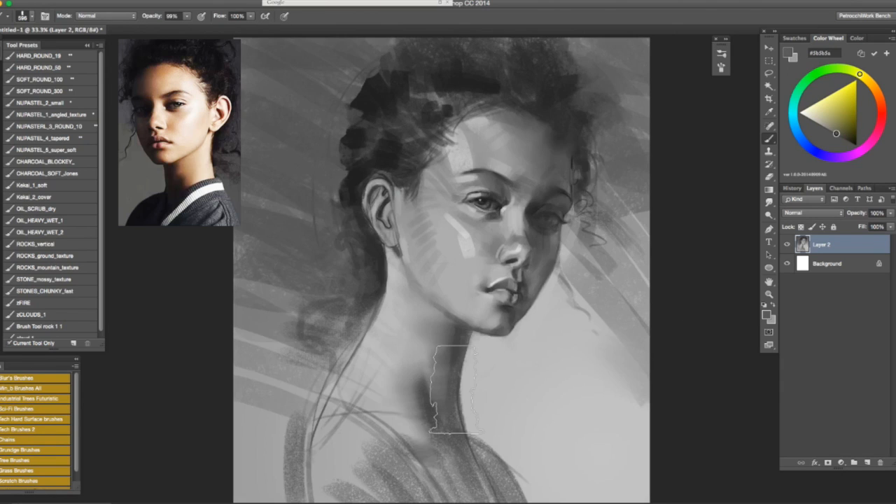
pyautogui.press('super+shift+h')
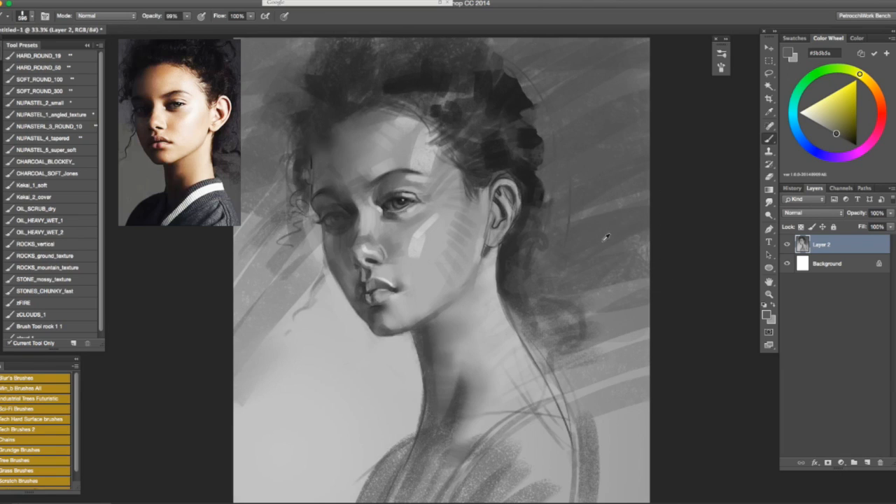
pyautogui.keyDown('alt'); pyautogui.click(603, 270); pyautogui.keyUp('alt')
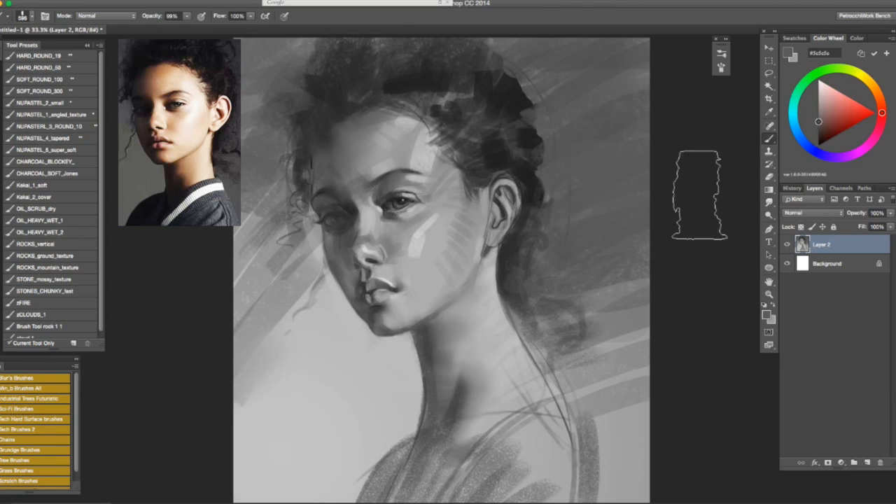
pyautogui.moveTo(548, 49); pyautogui.dragTo(395, 69)
# Cover the light streaks in the background behind the neck and shoulder with broad #5b5b5b and #6d6d6d strokes
pyautogui.keyDown('alt'); pyautogui.click(606, 288); pyautogui.keyUp('alt')
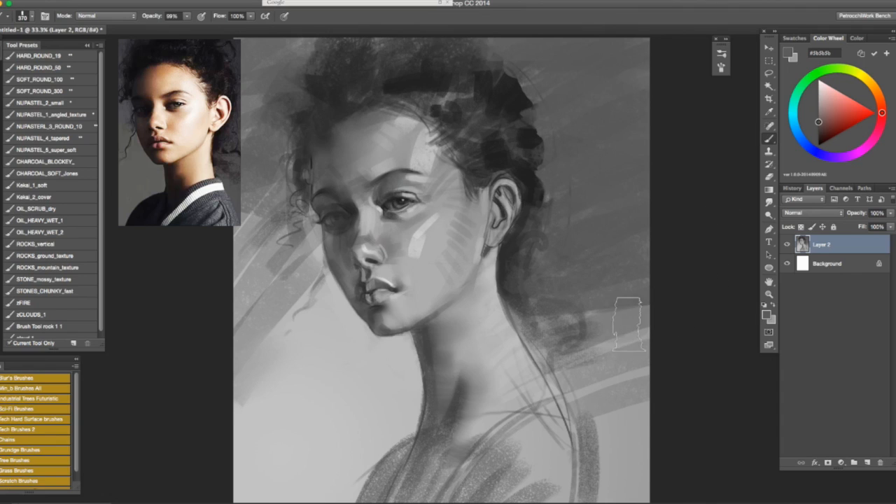
pyautogui.moveTo(626, 322); pyautogui.dragTo(683, 323)
pyautogui.moveTo(550, 324)
pyautogui.mouseDown()
pyautogui.moveTo(690, 319)
pyautogui.moveTo(689, 307)
pyautogui.mouseUp()
pyautogui.press('super+z')
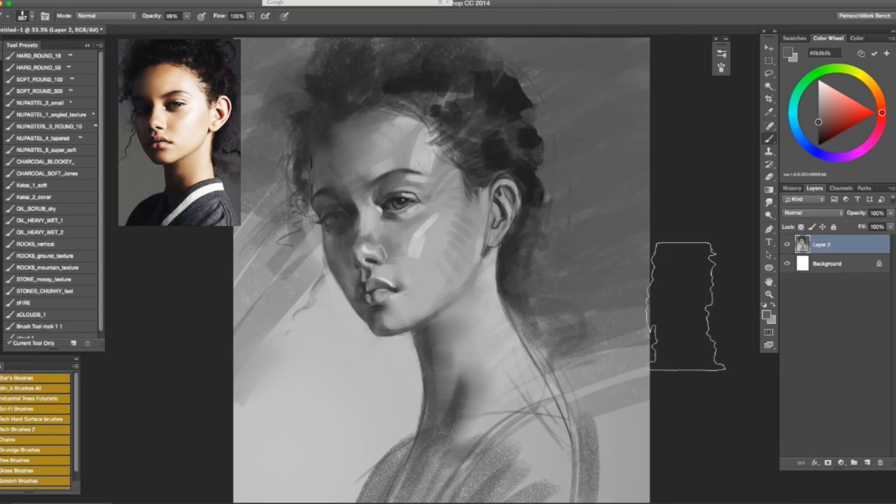
pyautogui.moveTo(599, 319); pyautogui.dragTo(695, 306)
pyautogui.keyDown('alt'); pyautogui.click(628, 344); pyautogui.keyUp('alt')
pyautogui.moveTo(616, 357); pyautogui.dragTo(679, 374)
pyautogui.moveTo(599, 426); pyautogui.dragTo(683, 420)
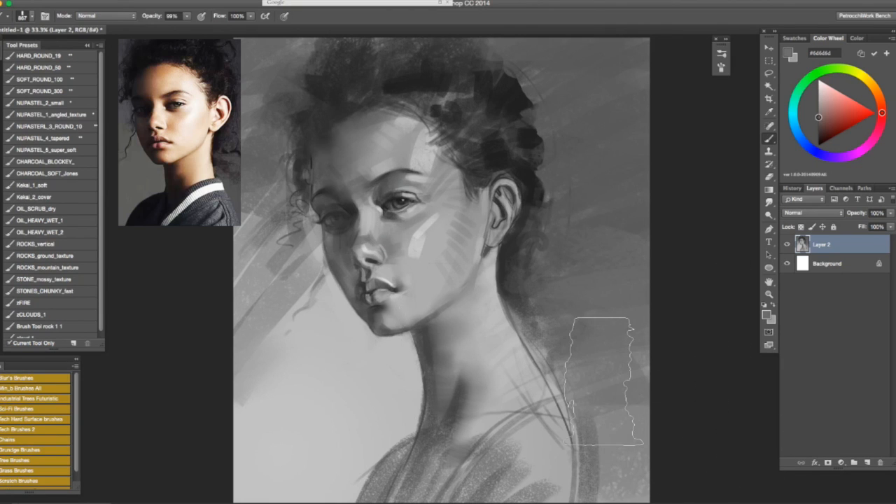
# Block in the background in front of the face with broad #6d6d6d strokes, and lighten its lower edge with sampled light grey
pyautogui.moveTo(245, 360); pyautogui.dragTo(318, 289)
pyautogui.moveTo(201, 317); pyautogui.dragTo(265, 318)
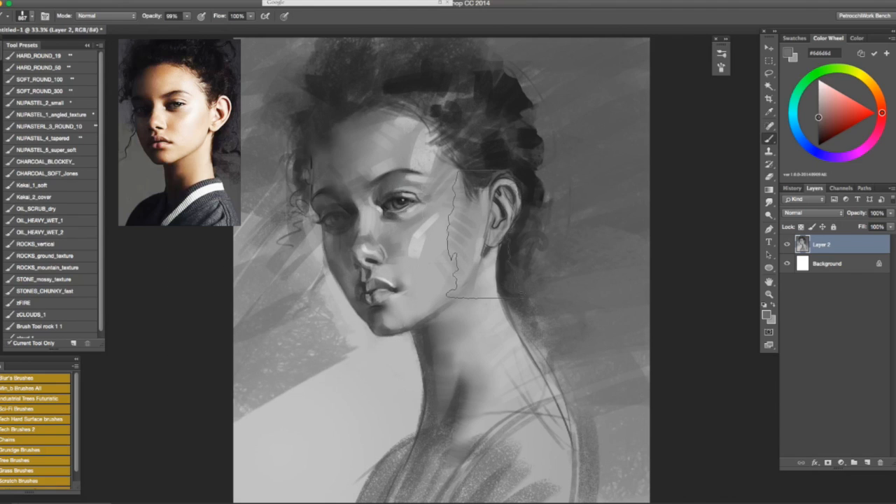
pyautogui.keyDown('alt'); pyautogui.click(358, 385); pyautogui.keyUp('alt')
pyautogui.moveTo(375, 363); pyautogui.dragTo(164, 429)
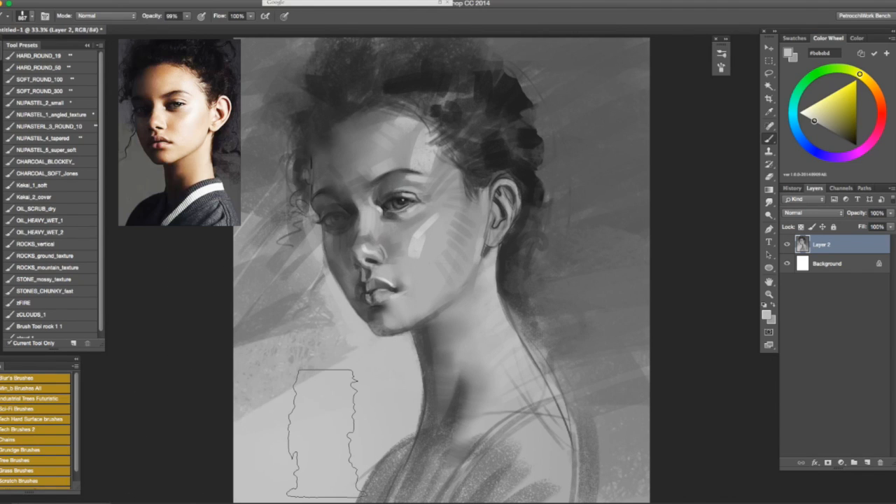
# Mirror the canvas and paint mid-grey strokes over the light streaks in the background in front of the face
pyautogui.press('super+shift+h')
pyautogui.keyDown('alt'); pyautogui.click(618, 186); pyautogui.keyUp('alt')
pyautogui.moveTo(646, 257); pyautogui.dragTo(618, 290)
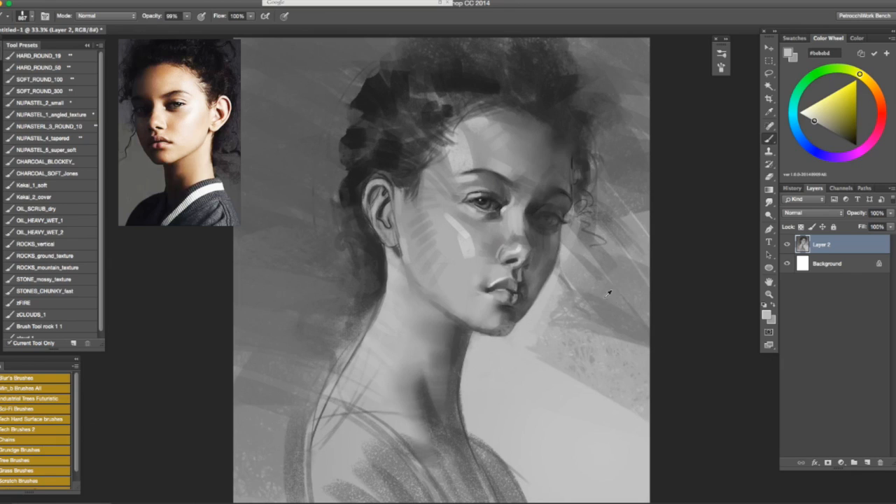
pyautogui.moveTo(676, 230); pyautogui.dragTo(584, 290)
pyautogui.moveTo(694, 252); pyautogui.dragTo(603, 337)
pyautogui.moveTo(678, 209); pyautogui.dragTo(605, 260)
pyautogui.moveTo(612, 325); pyautogui.dragTo(582, 323)
pyautogui.moveTo(603, 329); pyautogui.dragTo(572, 242)
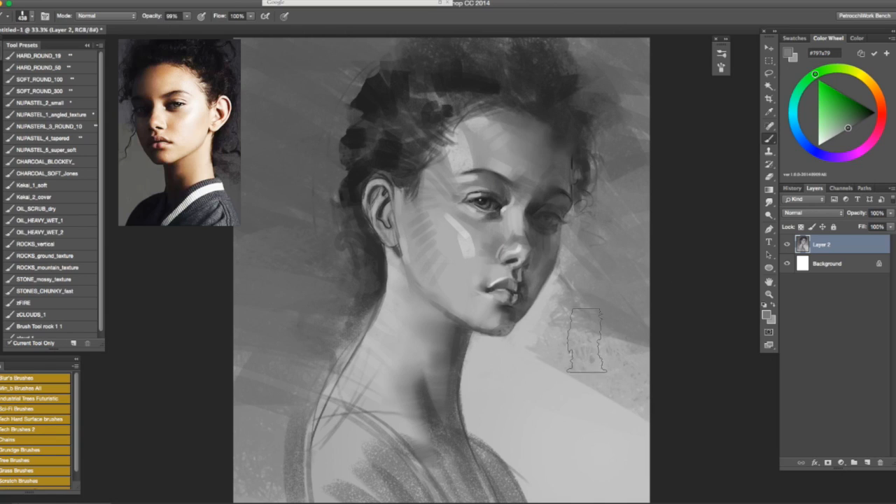
# Clean up the background along the far cheek and hair edge with smaller #797a79 and #8a8a8a strokes
pyautogui.moveTo(570, 285); pyautogui.dragTo(555, 286)
pyautogui.moveTo(575, 246); pyautogui.dragTo(560, 266)
pyautogui.moveTo(590, 202); pyautogui.dragTo(586, 202)
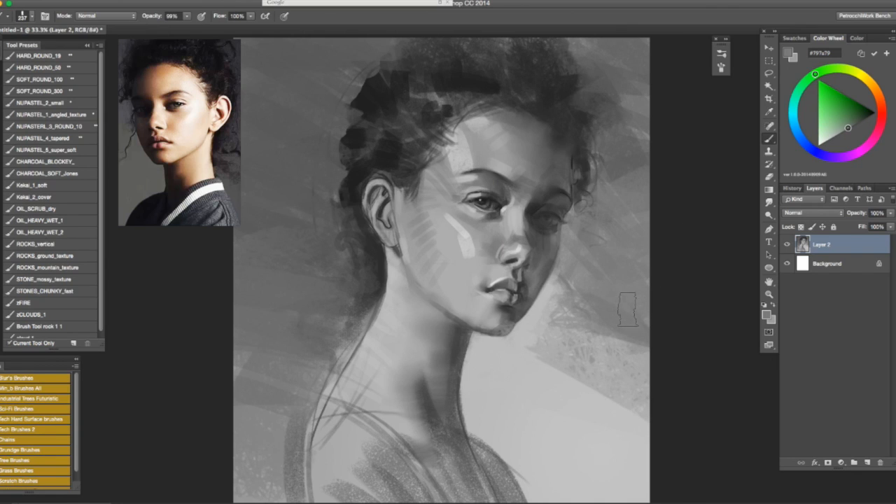
pyautogui.keyDown('alt'); pyautogui.click(574, 259); pyautogui.keyUp('alt')
pyautogui.rightClick(562, 266)
pyautogui.click(564, 256)
pyautogui.moveTo(568, 259); pyautogui.dragTo(567, 260)
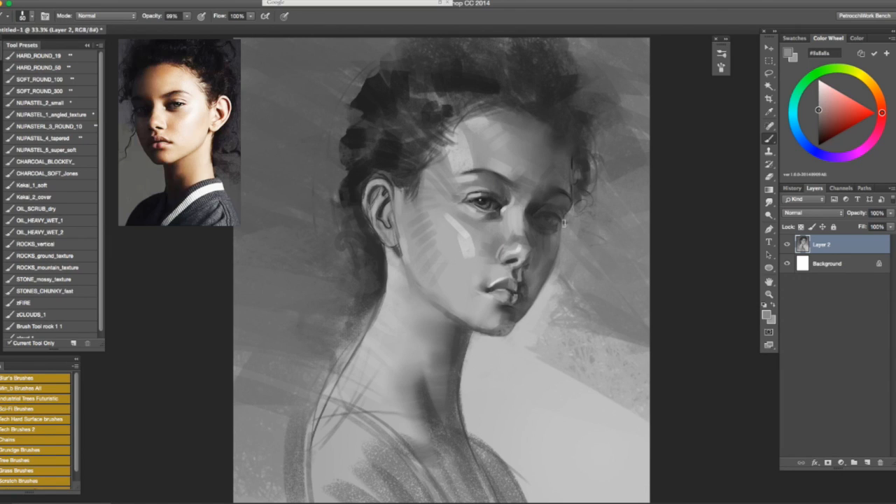
# Restore the canvas orientation and refine the far eye with small #1e1e1e strokes, checking the portrait mirrored
pyautogui.keyDown('alt'); pyautogui.click(556, 224); pyautogui.keyUp('alt')
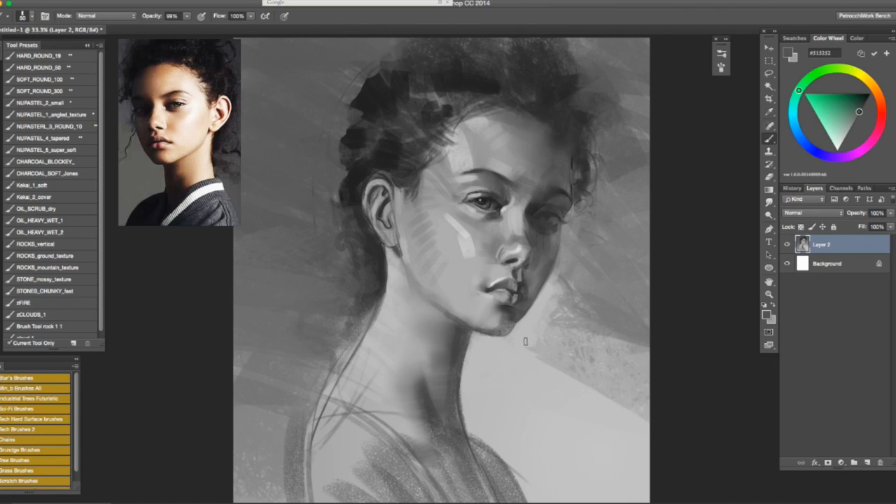
pyautogui.scroll(-2, 525, 341)
pyautogui.press('super+shift+h')
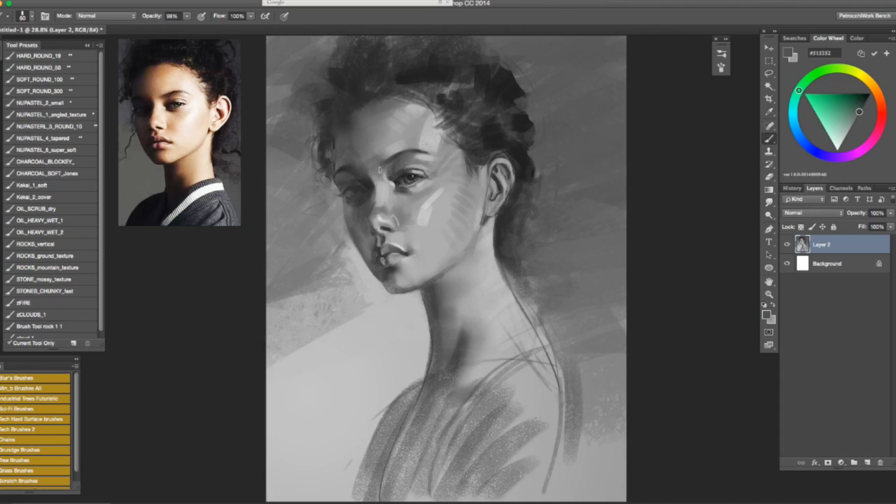
pyautogui.keyDown('alt'); pyautogui.click(410, 173); pyautogui.keyUp('alt')
pyautogui.moveTo(371, 204); pyautogui.dragTo(365, 204)
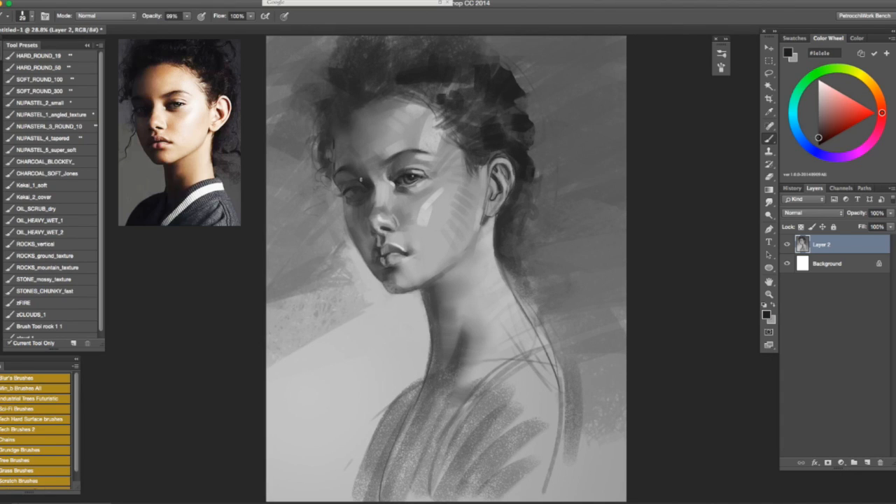
pyautogui.press('h')
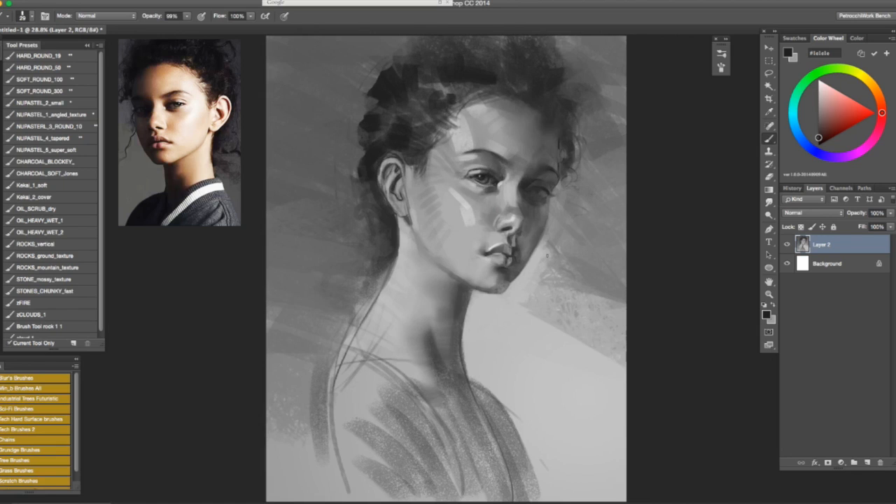
pyautogui.press('h')
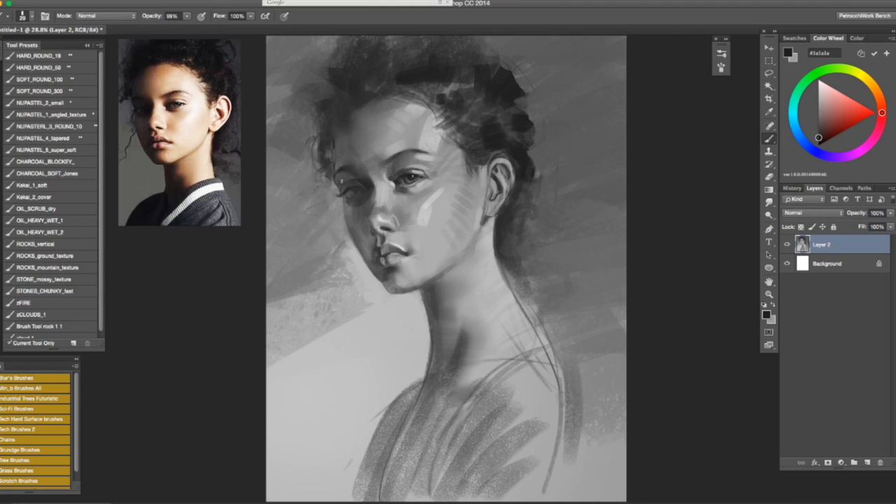
# Paint thin loose curls beside the far temple and cheek with the NUPASTEL_4_tapered brush, using dark greys sampled from the hair
pyautogui.moveTo(340, 220); pyautogui.dragTo(343, 221)
pyautogui.click(64, 140)
pyautogui.moveTo(329, 233); pyautogui.dragTo(313, 244)
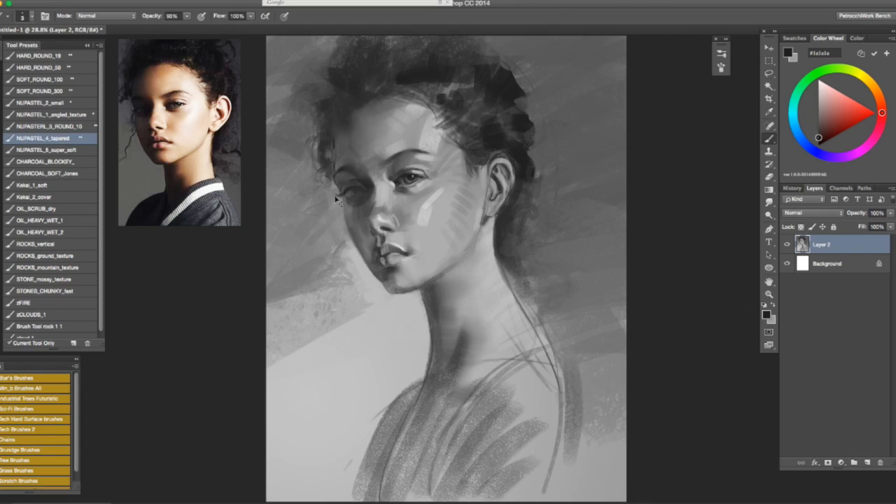
pyautogui.press(']')
pyautogui.press(']')
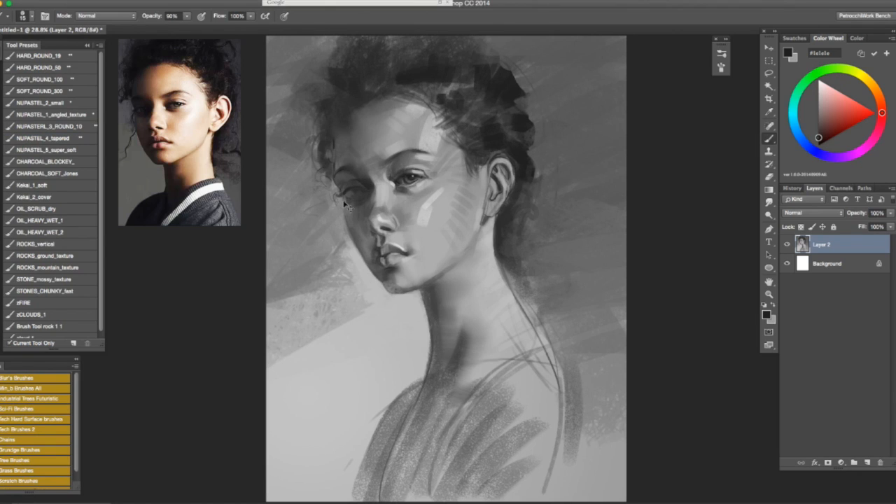
pyautogui.press('super+z')
pyautogui.moveTo(337, 119); pyautogui.dragTo(350, 119)
pyautogui.click(312, 121)
pyautogui.press('super+z')
pyautogui.keyDown('alt'); pyautogui.click(325, 122); pyautogui.keyUp('alt')
pyautogui.moveTo(313, 122)
pyautogui.mouseDown()
pyautogui.moveTo(326, 90)
pyautogui.moveTo(324, 160)
pyautogui.moveTo(332, 137)
pyautogui.mouseUp()
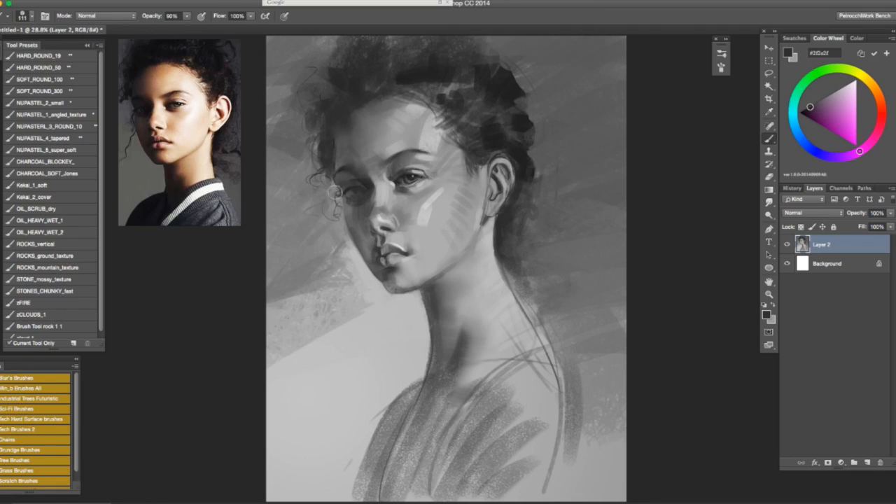
# Touch up the curls by the far eye and shade the adjoining temple with sampled #333433
pyautogui.moveTo(346, 200); pyautogui.dragTo(341, 201)
pyautogui.keyDown('alt'); pyautogui.click(355, 161); pyautogui.keyUp('alt')
pyautogui.moveTo(355, 161)
pyautogui.mouseDown()
pyautogui.moveTo(346, 150)
pyautogui.moveTo(341, 167)
pyautogui.moveTo(350, 155)
pyautogui.mouseUp()
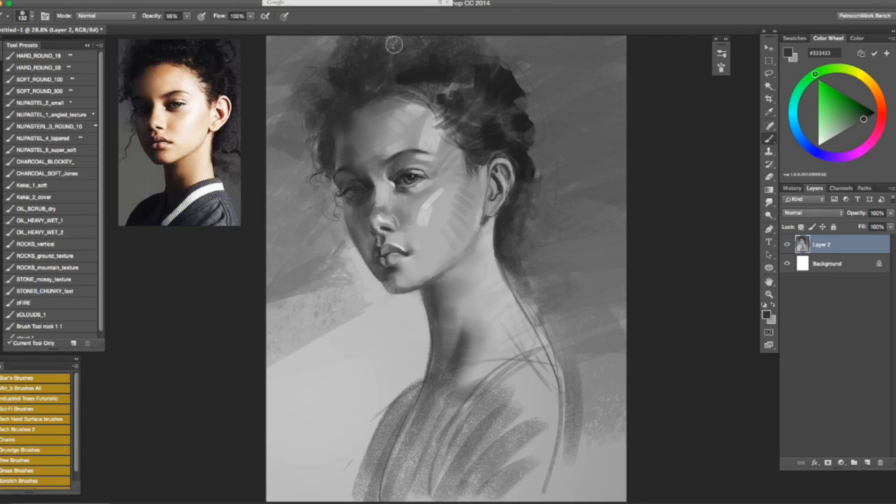
pyautogui.click(768, 202)
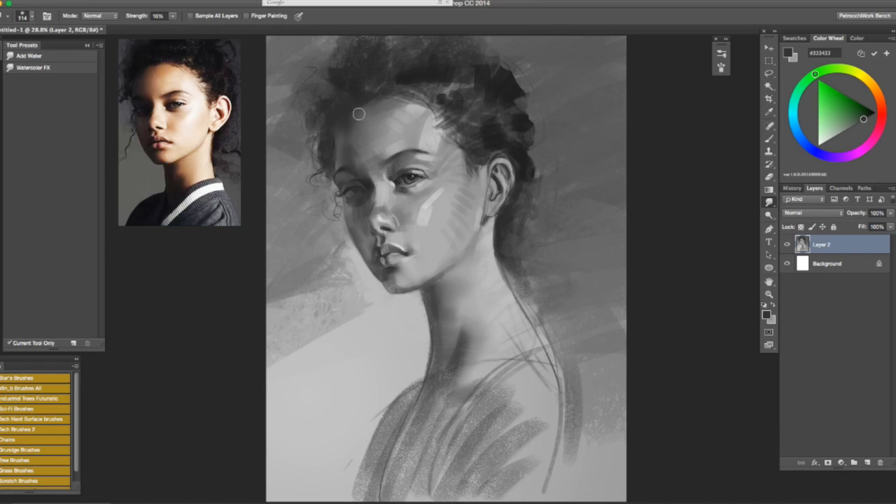
pyautogui.press('b')
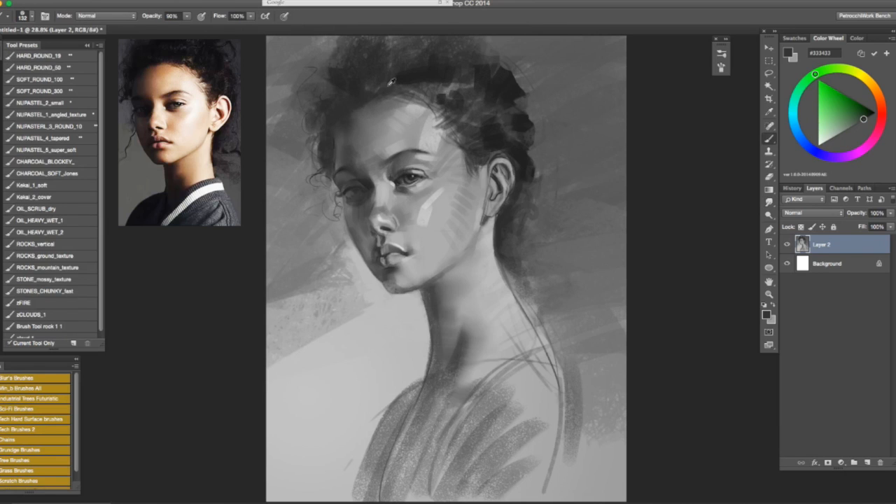
# Refine the hairline above the forehead with #333333 strokes and a smaller #212121 brush
pyautogui.keyDown('alt'); pyautogui.click(367, 97); pyautogui.keyUp('alt')
pyautogui.keyDown('alt'); pyautogui.click(339, 139); pyautogui.keyUp('alt')
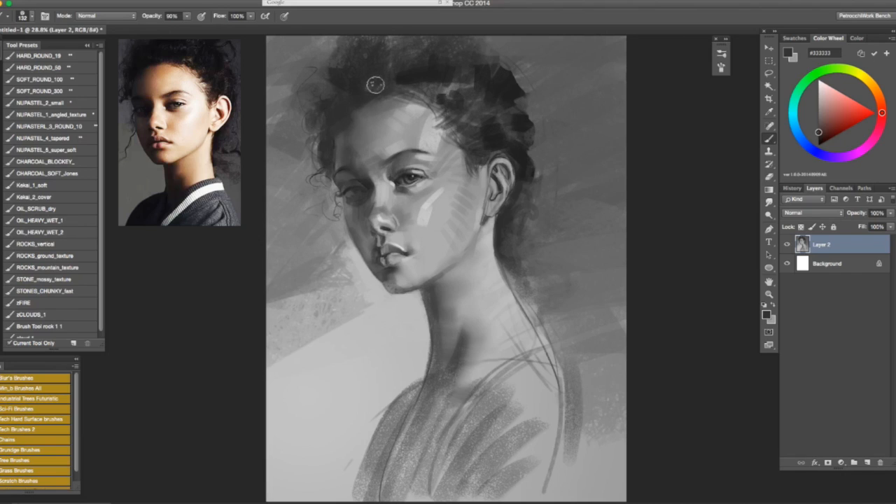
pyautogui.moveTo(436, 87); pyautogui.dragTo(441, 97)
pyautogui.moveTo(410, 220); pyautogui.dragTo(398, 223)
pyautogui.keyDown('alt'); pyautogui.click(415, 72); pyautogui.keyUp('alt')
pyautogui.moveTo(366, 94); pyautogui.dragTo(372, 94)
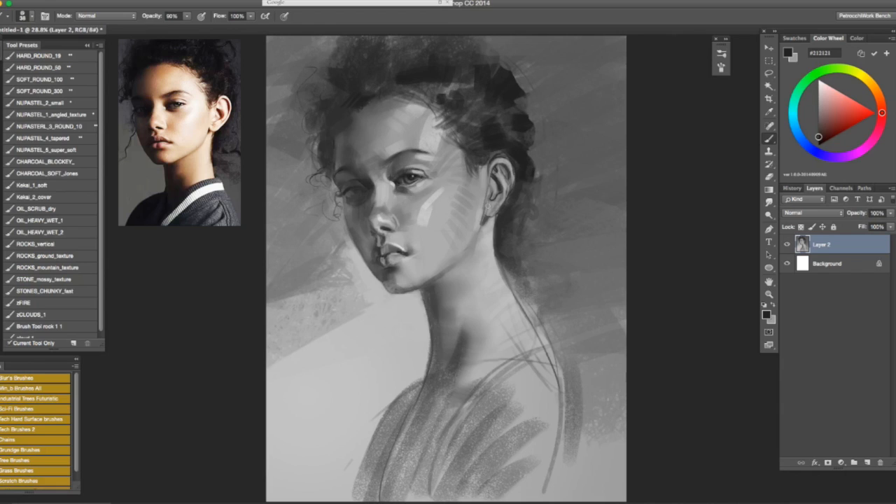
# Sample #2d2d30 from the far corner of the mouth and check the portrait mirrored
pyautogui.keyDown('alt'); pyautogui.click(378, 258); pyautogui.keyUp('alt')
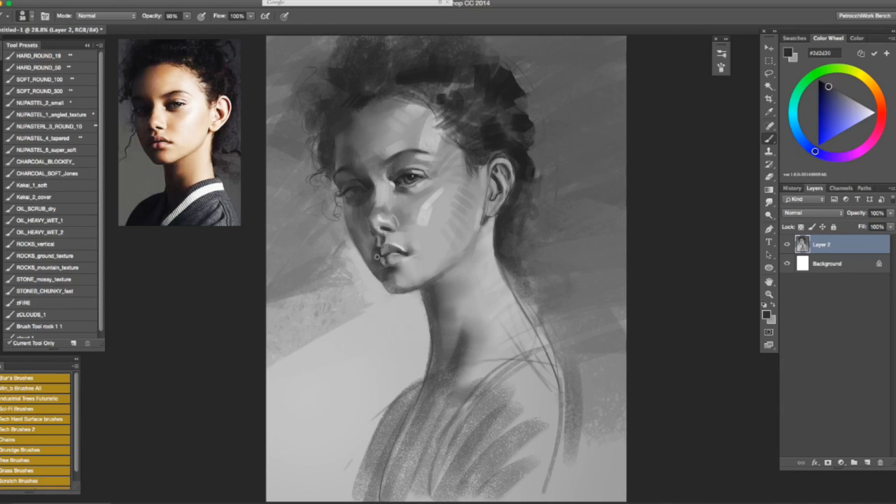
pyautogui.press('super+shift+h')
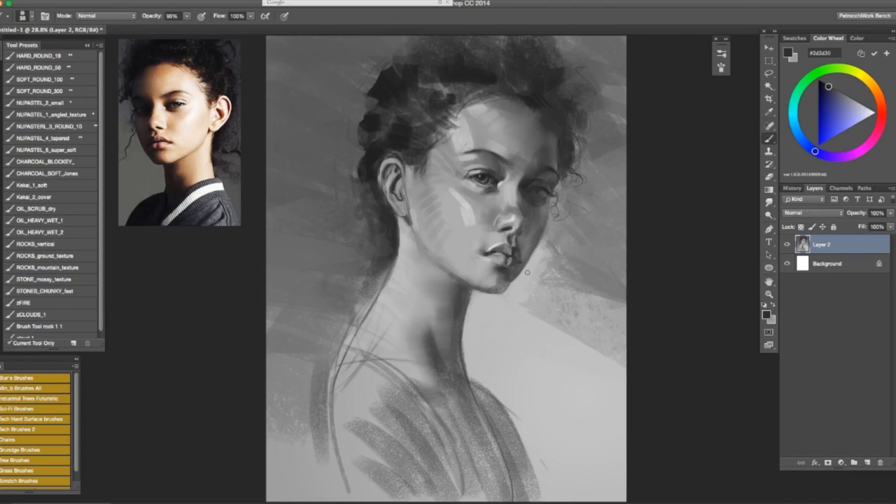
pyautogui.press('super+shift+h')
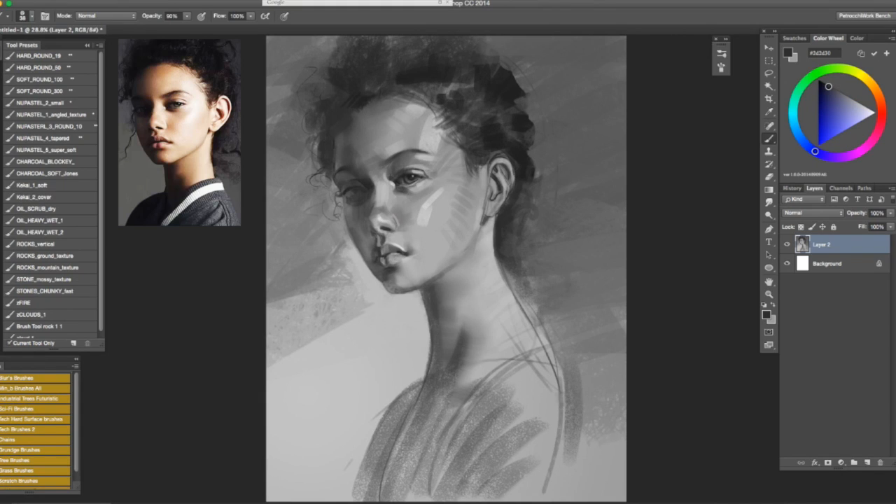
# Shade the chin below the lower lip with sampled #444245 and a lighter #5b5b5b, checking the portrait mirrored
pyautogui.keyDown('alt'); pyautogui.click(393, 273); pyautogui.keyUp('alt')
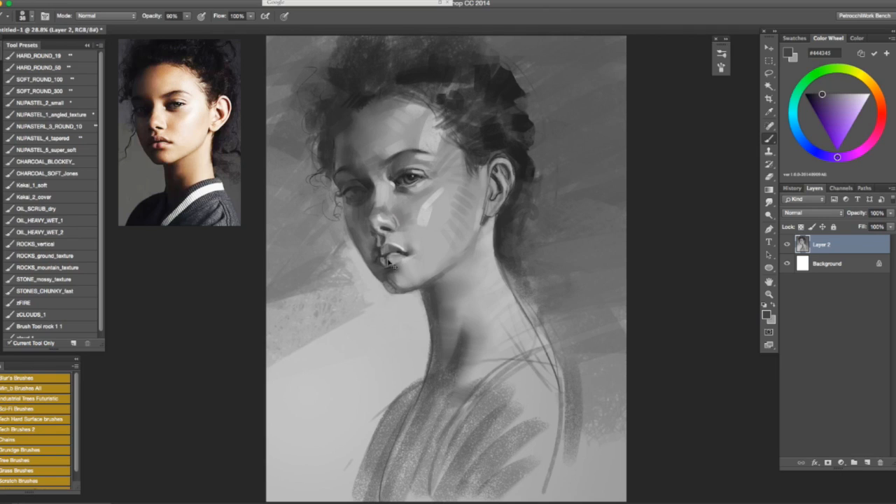
pyautogui.moveTo(395, 287); pyautogui.dragTo(416, 284)
pyautogui.moveTo(389, 279); pyautogui.dragTo(403, 280)
pyautogui.click(828, 94)
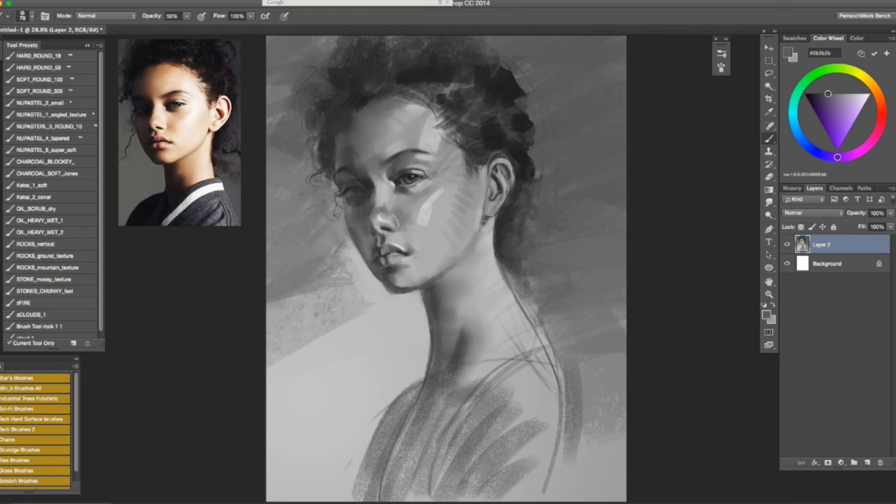
pyautogui.press('super+shift+h')
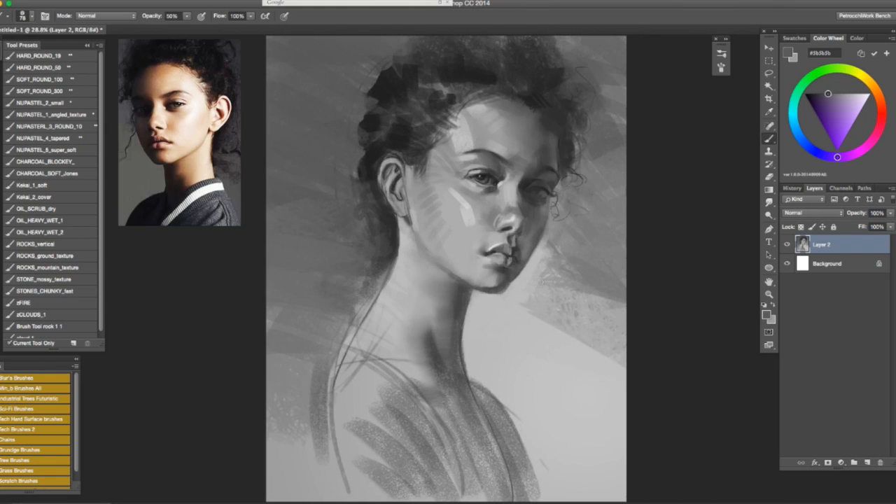
pyautogui.press('super+shift+h')
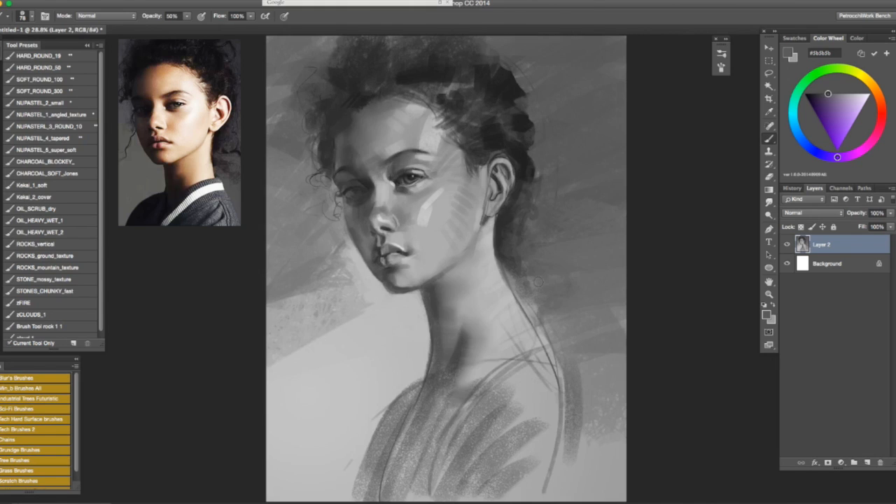
# Copy the lassoed mouth area to a new layer and slightly adjust it with Free Transform, checking the portrait mirrored
pyautogui.press('l')
pyautogui.moveTo(392, 240)
pyautogui.mouseDown()
pyautogui.moveTo(370, 247)
pyautogui.moveTo(373, 269)
pyautogui.moveTo(387, 282)
pyautogui.moveTo(423, 257)
pyautogui.mouseUp()
pyautogui.hotkey('ctrl', 'j')
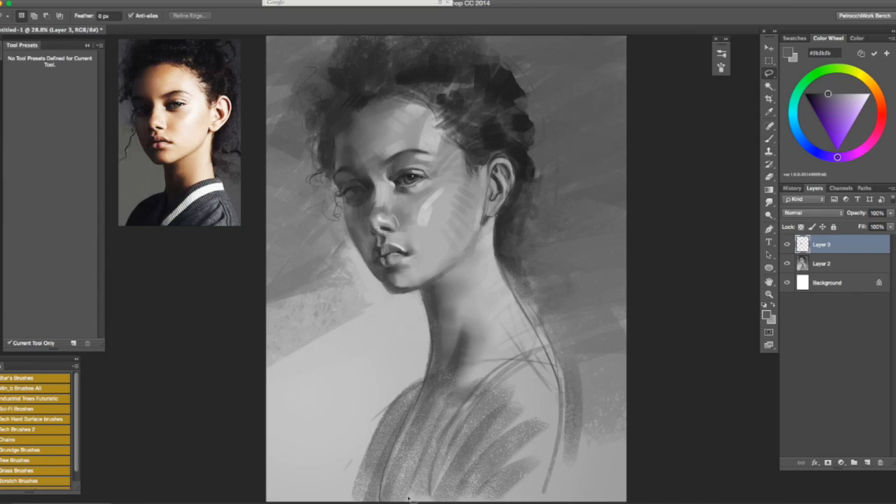
pyautogui.press('t')
pyautogui.press('b')
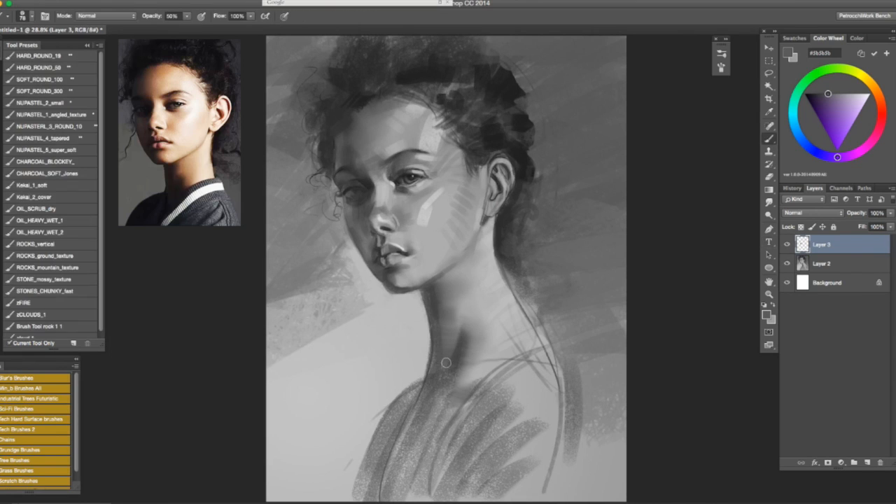
pyautogui.hotkey('ctrl', 't')
pyautogui.moveTo(428, 259); pyautogui.dragTo(432, 255)
pyautogui.press('Return')
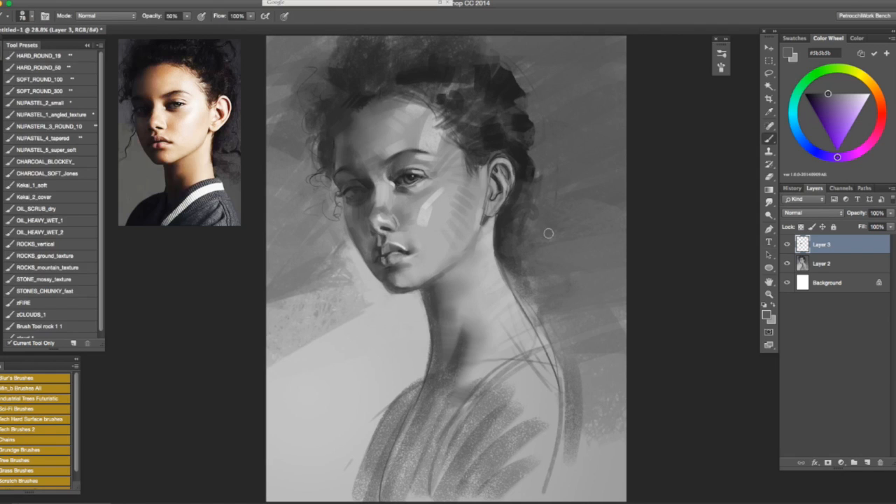
pyautogui.hotkey('ctrl', 'shift', 'h')
pyautogui.hotkey('ctrl', 'shift', 'h')
# Blend the copied mouth with the Add Water smudge preset, merge its layer down, and check the portrait mirrored
pyautogui.click(769, 202)
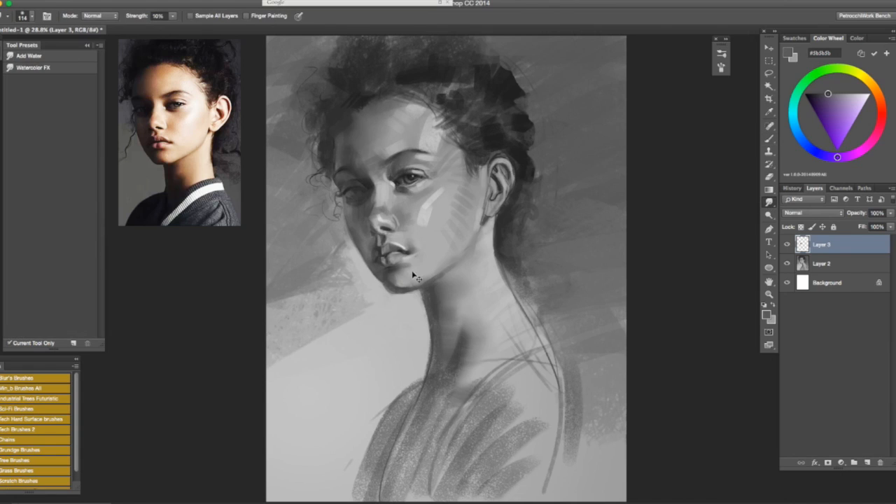
pyautogui.click(69, 56)
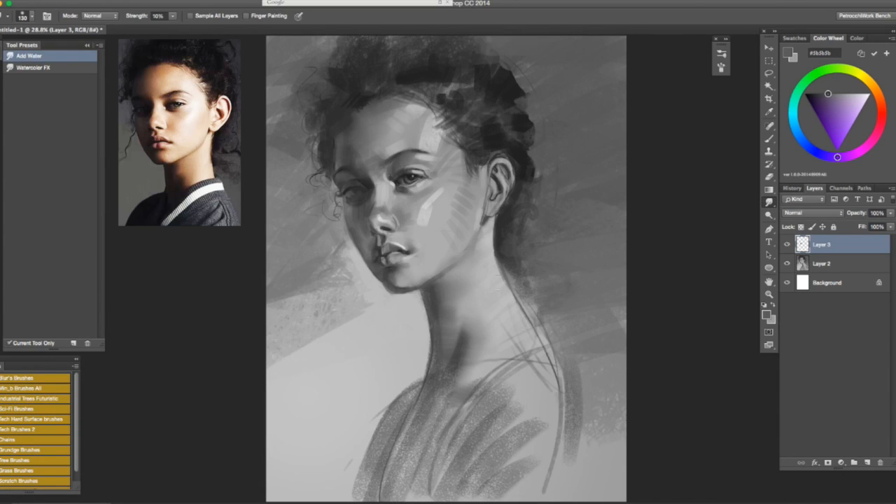
pyautogui.hotkey('ctrl', 'e')
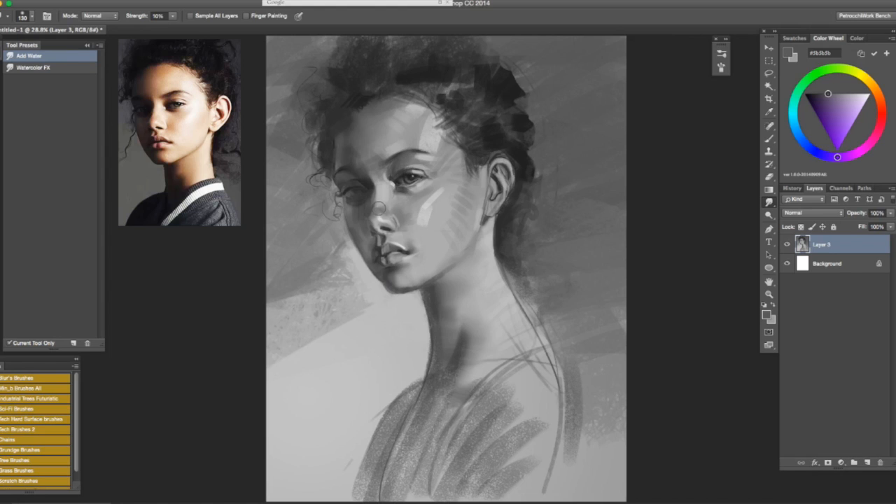
pyautogui.hotkey('ctrl', 'shift', 'h')
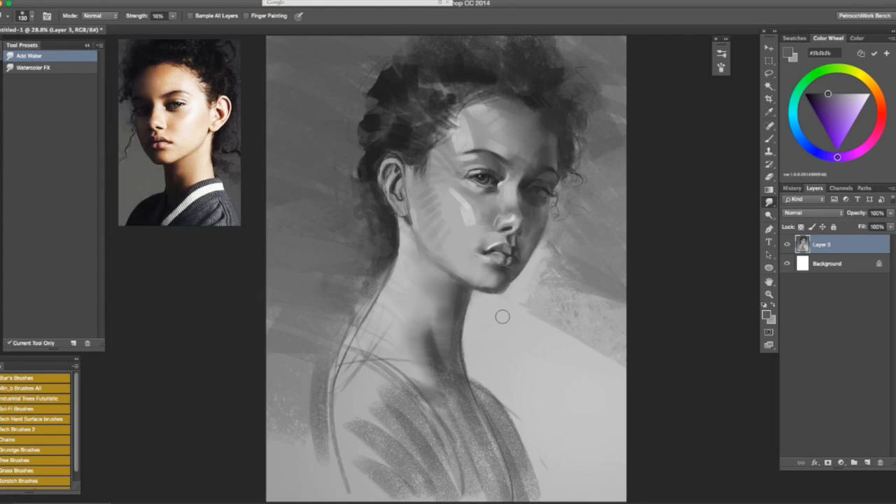
pyautogui.hotkey('ctrl', 'shift', 'h')
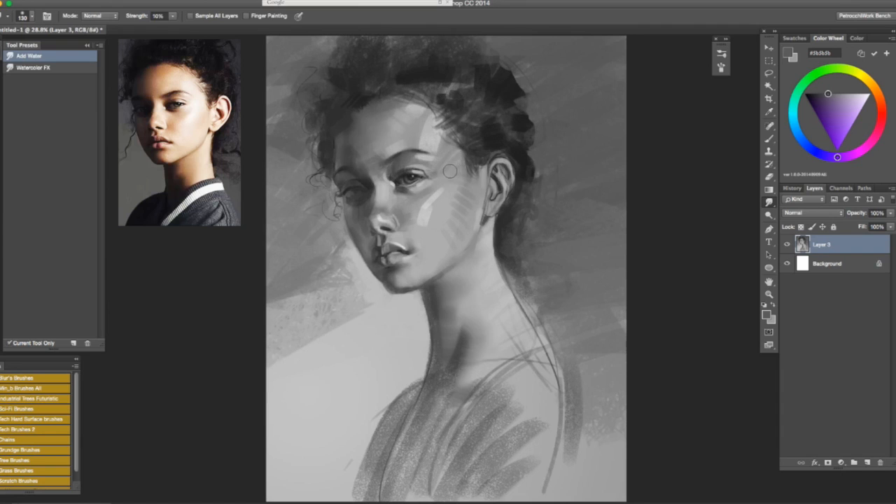
# Refine the near eye's lower lid with a small brush at 50% opacity, undoing the last stroke and adjusting the colour
pyautogui.press('b')
pyautogui.moveTo(418, 190); pyautogui.dragTo(428, 182)
pyautogui.keyDown('alt'); pyautogui.click(415, 177); pyautogui.keyUp('alt')
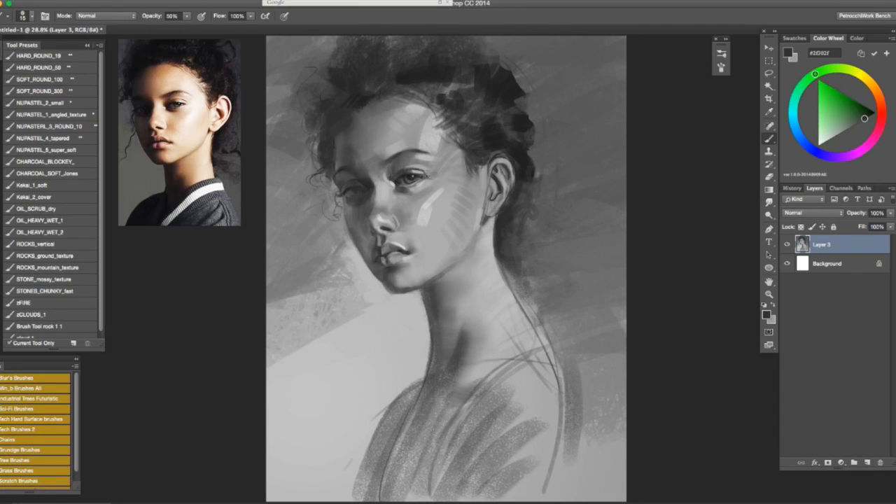
pyautogui.press('super+z')
pyautogui.moveTo(866, 112); pyautogui.dragTo(871, 115)
# Refine the skin between the near eye and brow using sampled light greys including #b1b1b1 and #b3b3b3
pyautogui.keyDown('alt'); pyautogui.click(433, 175); pyautogui.keyUp('alt')
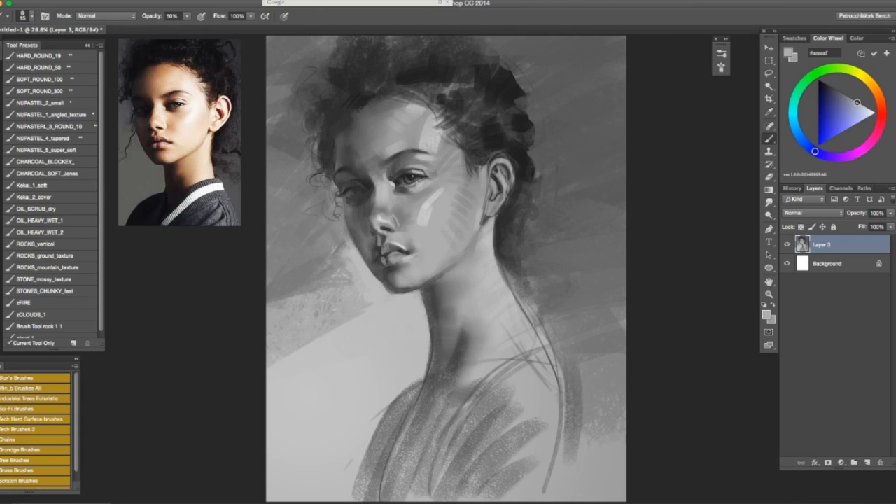
pyautogui.keyDown('alt'); pyautogui.click(428, 166); pyautogui.keyUp('alt')
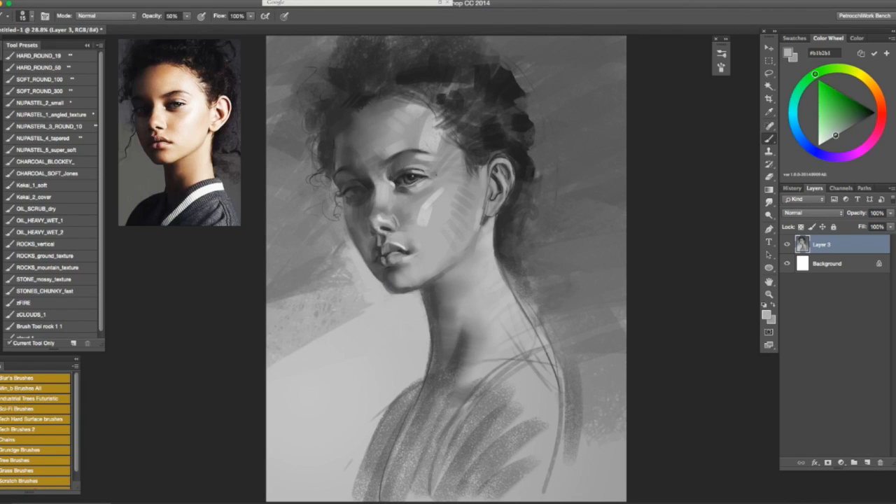
pyautogui.keyDown('alt'); pyautogui.click(434, 170); pyautogui.keyUp('alt')
pyautogui.keyDown('alt'); pyautogui.click(437, 165); pyautogui.keyUp('alt')
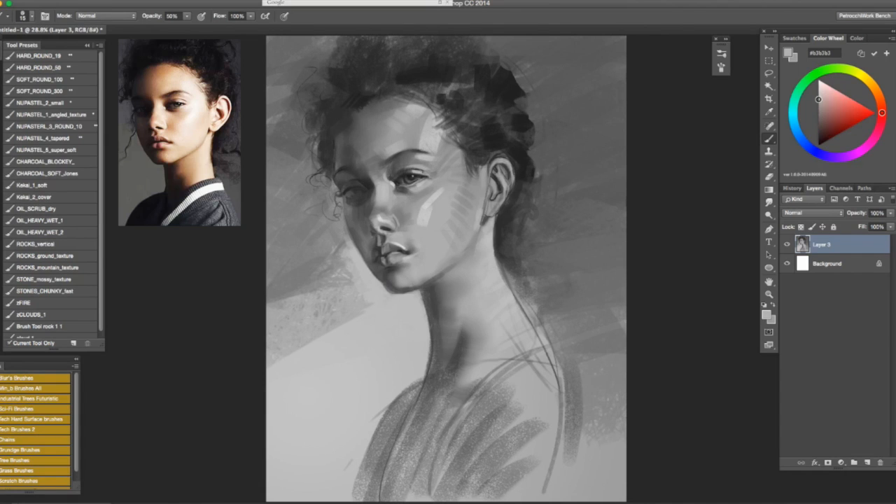
pyautogui.keyDown('alt'); pyautogui.click(435, 170); pyautogui.keyUp('alt')
pyautogui.keyDown('alt'); pyautogui.click(439, 196); pyautogui.keyUp('alt')
# Refine the ear's rim, inner folds and lobe with short strokes in greys sampled from the surrounding skin
pyautogui.moveTo(505, 177); pyautogui.dragTo(512, 177)
pyautogui.moveTo(503, 187); pyautogui.dragTo(495, 180)
pyautogui.keyDown('alt'); pyautogui.click(492, 228); pyautogui.keyUp('alt')
pyautogui.moveTo(501, 197); pyautogui.dragTo(492, 213)
pyautogui.keyDown('alt'); pyautogui.click(492, 208); pyautogui.keyUp('alt')
pyautogui.keyDown('alt'); pyautogui.click(502, 152); pyautogui.keyUp('alt')
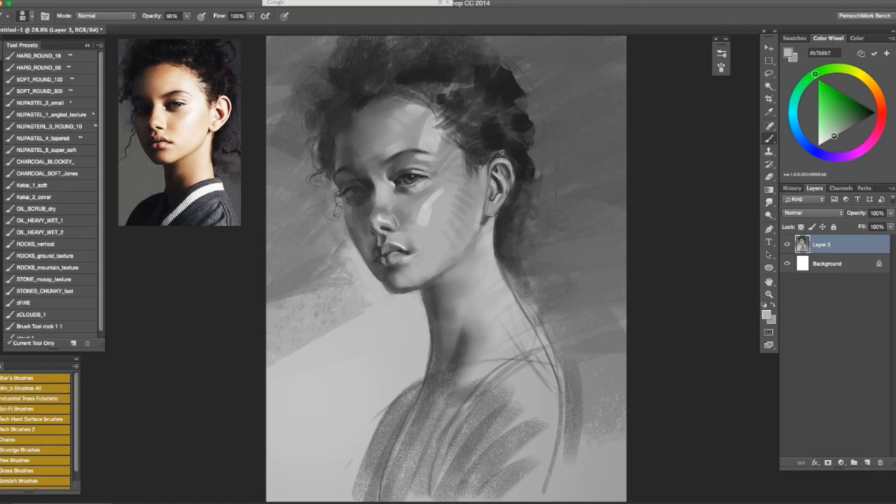
# Soften the jaw below the earlobe and the upper neck with a larger brush, sampling #919191 and #464646
pyautogui.keyDown('alt'); pyautogui.click(477, 193); pyautogui.keyUp('alt')
pyautogui.moveTo(479, 214)
pyautogui.mouseDown()
pyautogui.moveTo(490, 214)
pyautogui.moveTo(477, 220)
pyautogui.mouseUp()
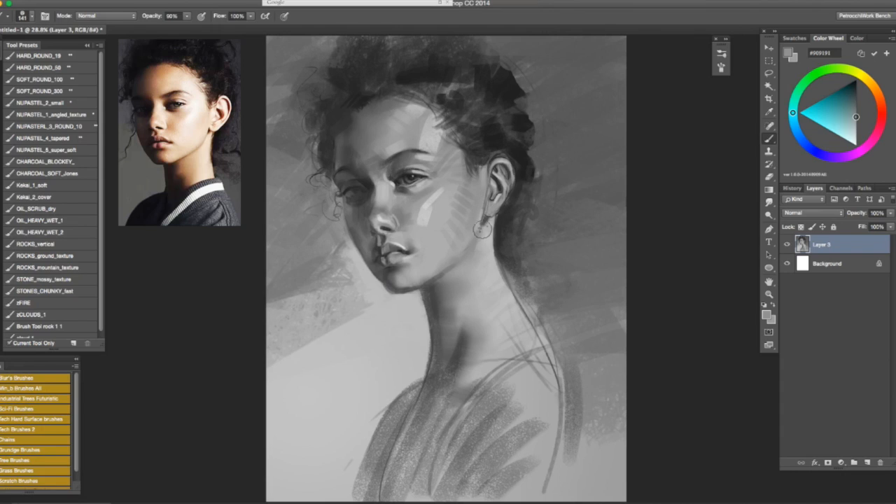
pyautogui.keyDown('alt'); pyautogui.click(453, 289); pyautogui.keyUp('alt')
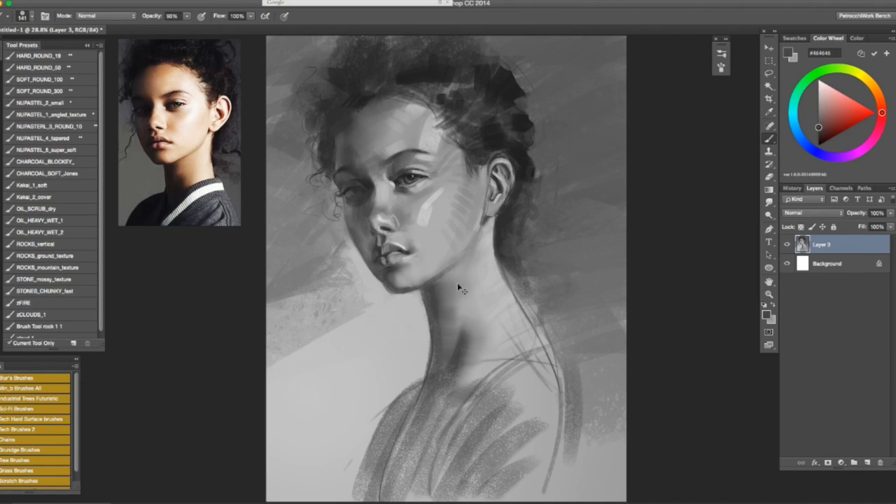
pyautogui.keyDown('alt'); pyautogui.click(469, 290); pyautogui.keyUp('alt')
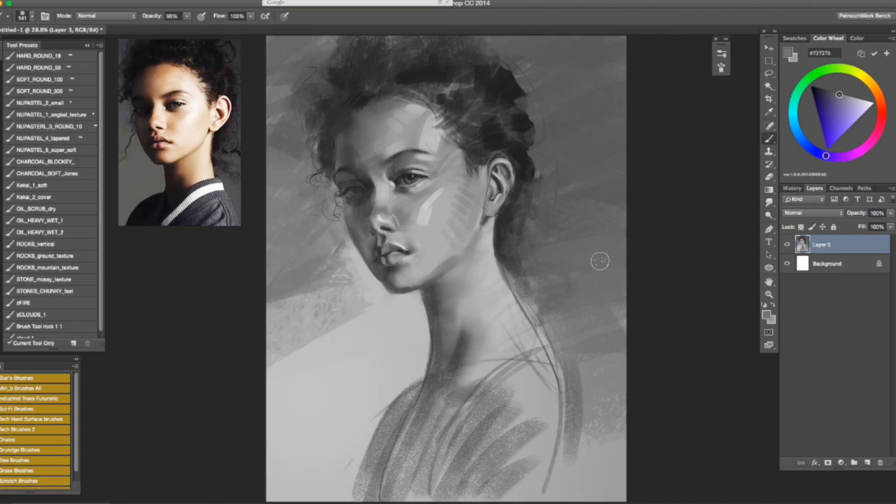
# Lower the brush opacity to 40%, check the portrait mirrored, and soften the skin before the ear with sampled #949594
pyautogui.press('4')
pyautogui.press('super+shift+h')
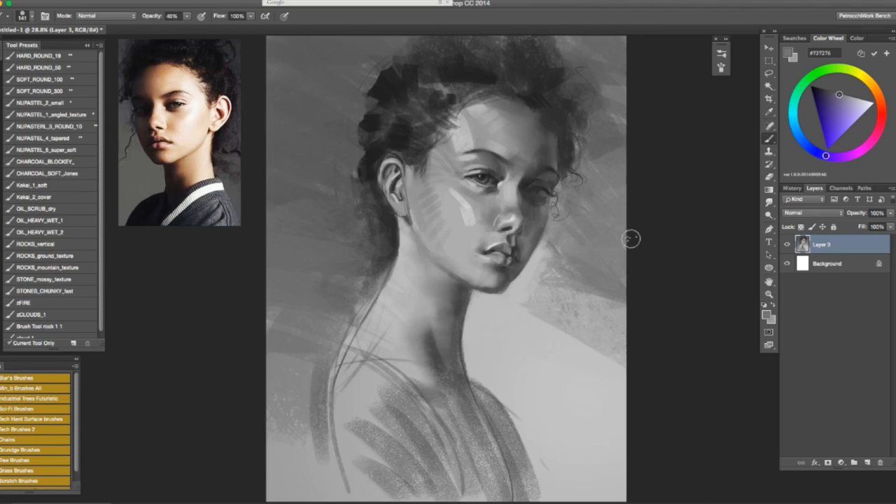
pyautogui.press('super+shift+h')
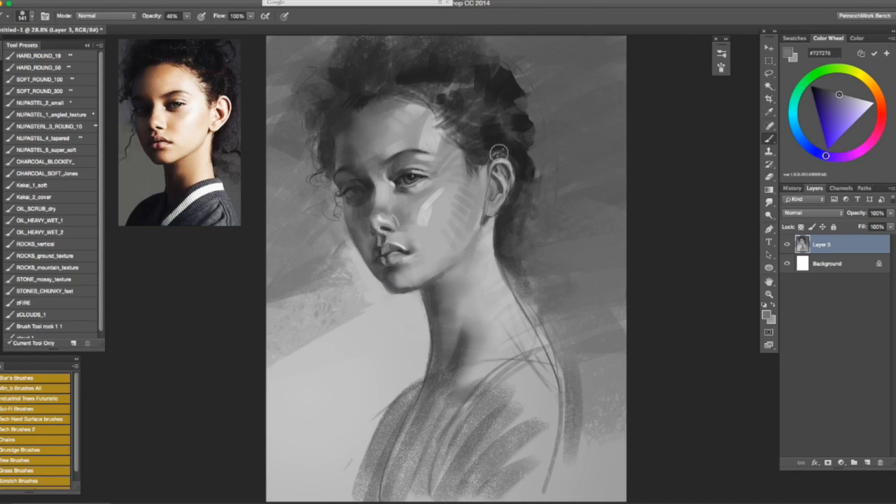
pyautogui.keyDown('alt'); pyautogui.click(491, 174); pyautogui.keyUp('alt')
pyautogui.keyDown('alt'); pyautogui.click(487, 177); pyautogui.keyUp('alt')
pyautogui.moveTo(483, 182); pyautogui.dragTo(471, 181)
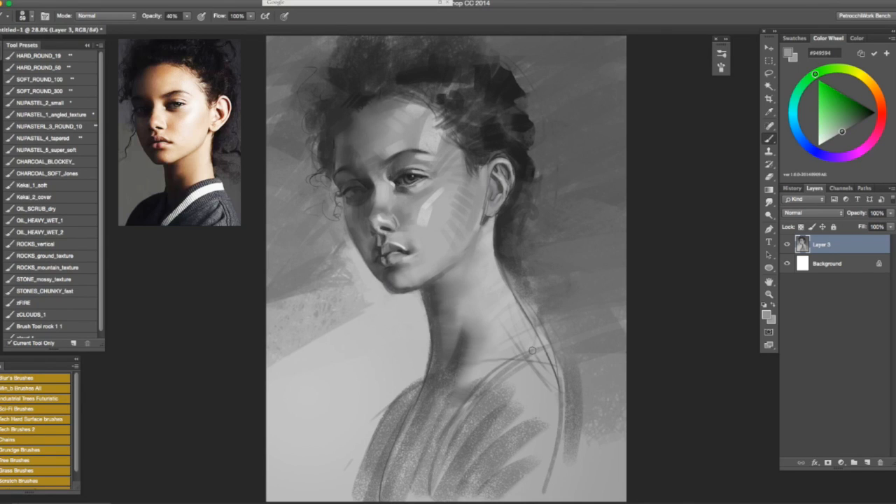
# Paint thin loose curls at the back and crown of the hair with a small brush in sampled #1f1f1f
pyautogui.keyDown('alt'); pyautogui.click(514, 74); pyautogui.keyUp('alt')
pyautogui.moveTo(514, 75)
pyautogui.mouseDown()
pyautogui.moveTo(502, 68)
pyautogui.moveTo(536, 86)
pyautogui.mouseUp()
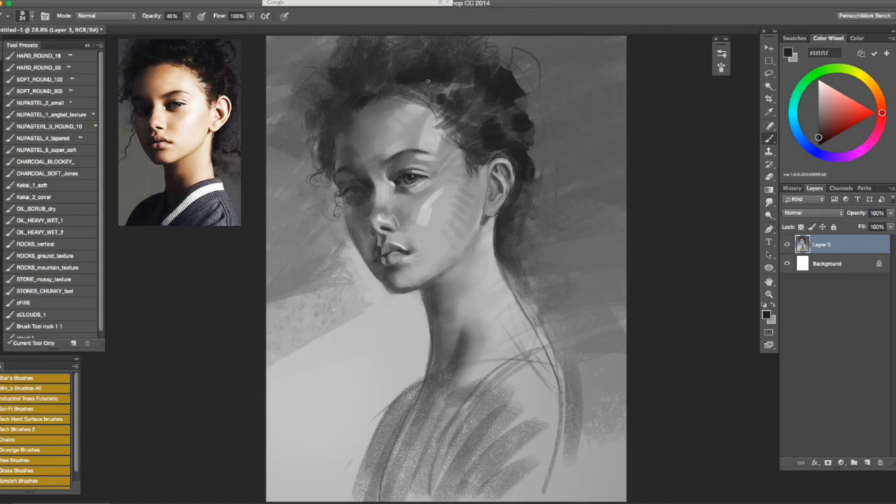
pyautogui.moveTo(400, 54); pyautogui.dragTo(469, 31)
# Darken the upper front of the crown with #1f1f1f at 90% opacity, undoing unwanted strokes
pyautogui.press('9')
pyautogui.moveTo(359, 68)
pyautogui.mouseDown()
pyautogui.moveTo(391, 50)
pyautogui.moveTo(389, 69)
pyautogui.mouseUp()
pyautogui.press('super+z')
pyautogui.press('super+z')
pyautogui.moveTo(370, 58); pyautogui.dragTo(392, 45)
pyautogui.press('super+z')
pyautogui.moveTo(344, 66); pyautogui.dragTo(346, 55)
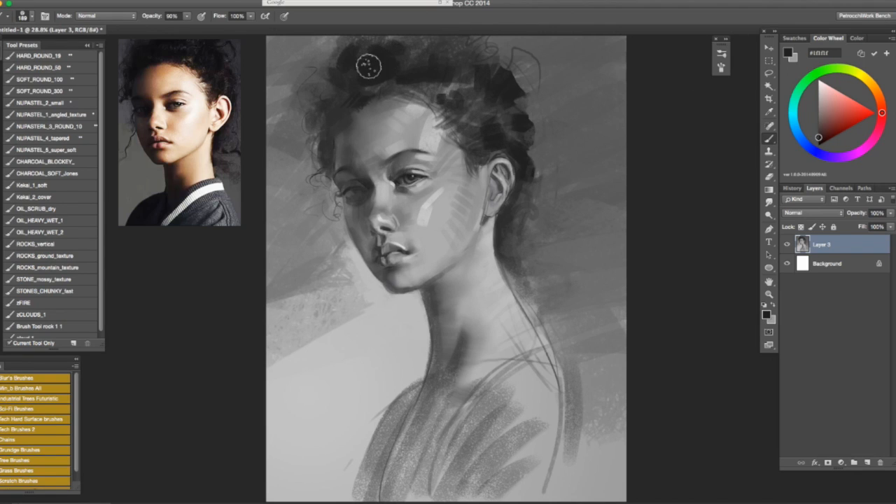
# Extend the dark hair mass above the far temple with large textured brush strokes, checking the portrait mirrored
pyautogui.moveTo(335, 88); pyautogui.dragTo(359, 88)
pyautogui.moveTo(321, 73); pyautogui.dragTo(315, 78)
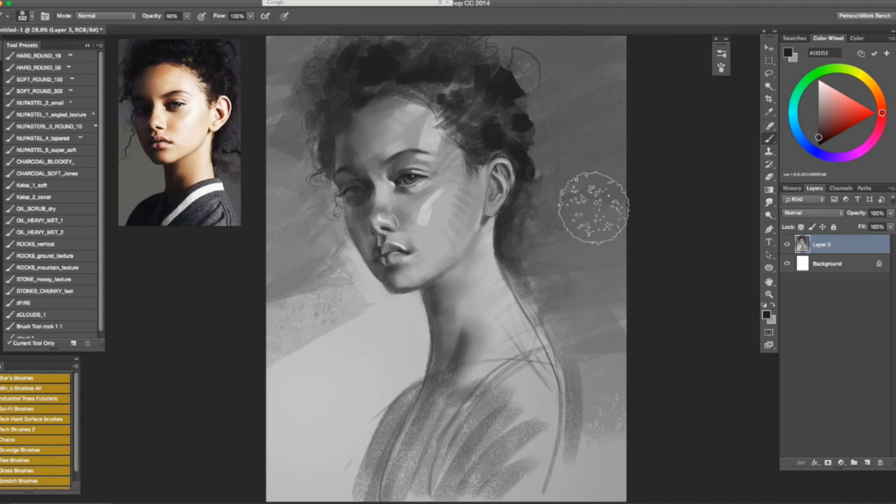
pyautogui.moveTo(341, 104); pyautogui.dragTo(326, 105)
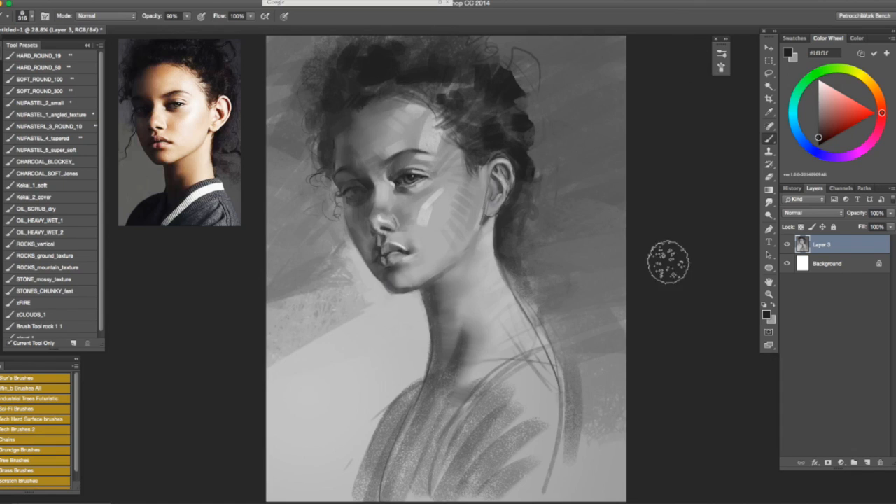
pyautogui.press('super+shift+h')
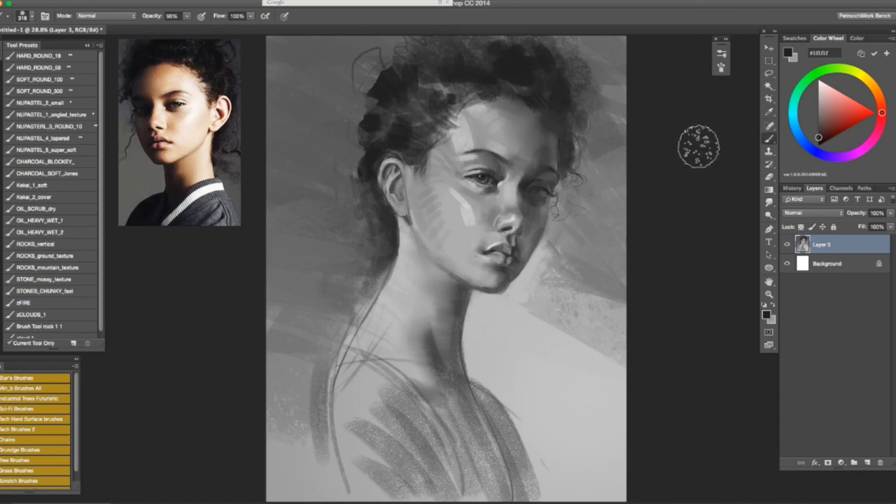
pyautogui.press('super+shift+h')
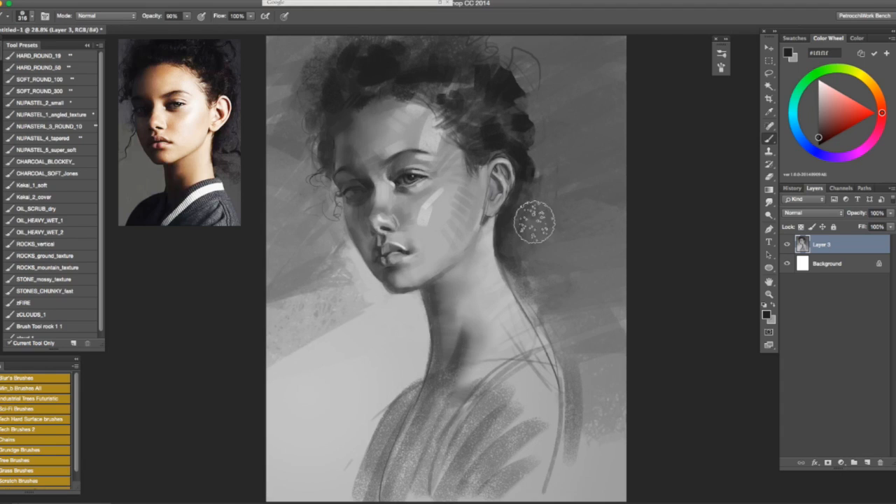
# Extend the dark hair behind the ear and down the nape with #1f1f1f, adding small loose curls along its outer edge
pyautogui.moveTo(533, 257); pyautogui.dragTo(524, 261)
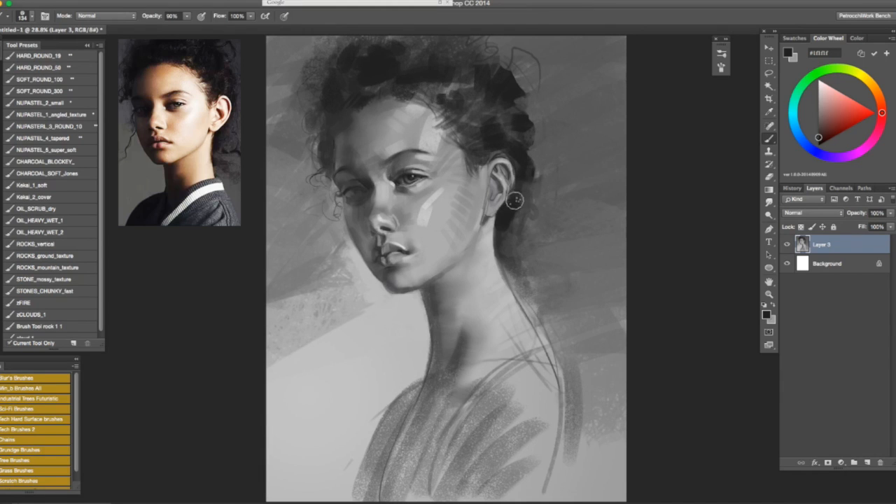
pyautogui.moveTo(511, 220)
pyautogui.mouseDown()
pyautogui.moveTo(520, 214)
pyautogui.moveTo(549, 243)
pyautogui.mouseUp()
pyautogui.click(515, 242)
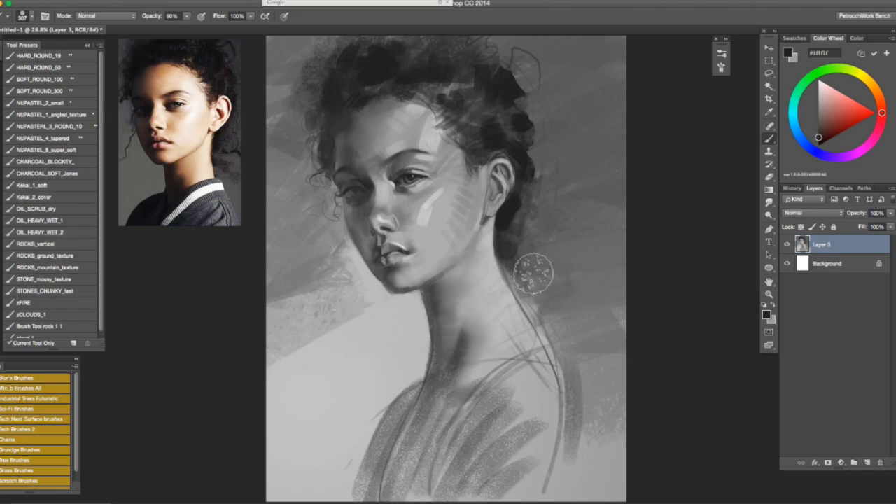
pyautogui.keyDown('ctrl'); pyautogui.keyDown('alt'); pyautogui.moveTo(554, 292); pyautogui.dragTo(575, 297); pyautogui.keyUp('alt'); pyautogui.keyUp('ctrl')
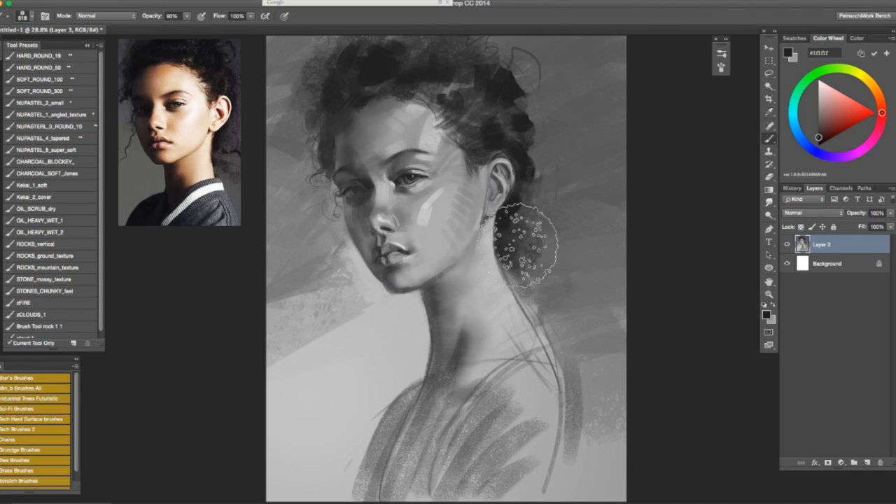
pyautogui.moveTo(563, 253)
pyautogui.keyDown('ctrl'); pyautogui.keyDown('alt'); pyautogui.mouseDown()
pyautogui.moveTo(535, 270)
pyautogui.moveTo(510, 270)
pyautogui.moveTo(573, 265)
pyautogui.moveTo(561, 262)
pyautogui.moveTo(575, 243)
pyautogui.moveTo(538, 259)
pyautogui.mouseUp(); pyautogui.keyUp('alt'); pyautogui.keyUp('ctrl')
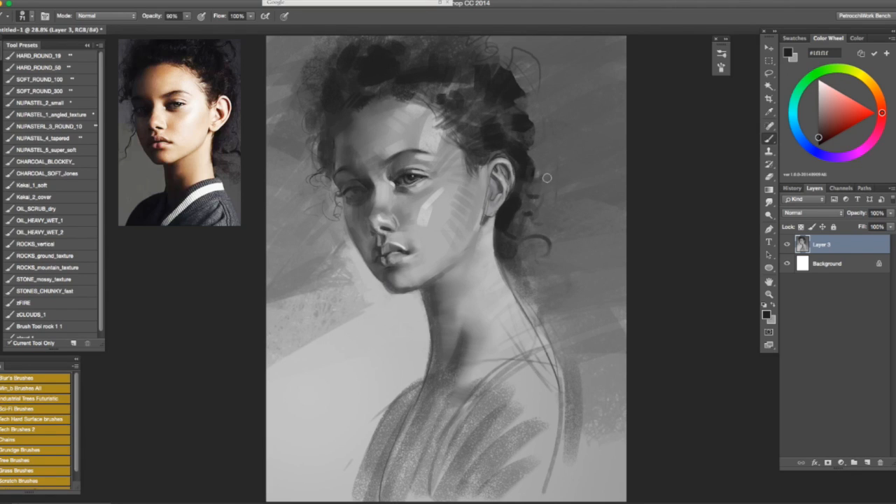
pyautogui.moveTo(553, 212); pyautogui.dragTo(546, 212)
# Paint thin loose curls beside the far cheek, undo the unwanted stroke, and sample the background grey around them
pyautogui.moveTo(368, 296); pyautogui.dragTo(390, 297)
pyautogui.moveTo(343, 251); pyautogui.dragTo(336, 265)
pyautogui.press('super+z')
pyautogui.keyDown('alt'); pyautogui.click(321, 265); pyautogui.keyUp('alt')
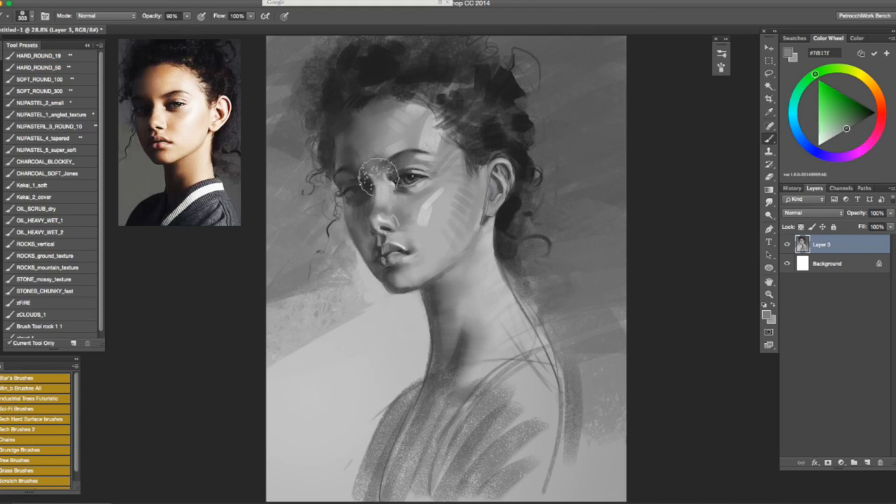
# Smooth the shadowed far cheek and the area beside the nose with sampled greys #636262, #5b5b5b and #545554, varying the brush size
pyautogui.keyDown('alt'); pyautogui.click(357, 222); pyautogui.keyUp('alt')
pyautogui.moveTo(358, 222); pyautogui.dragTo(336, 222)
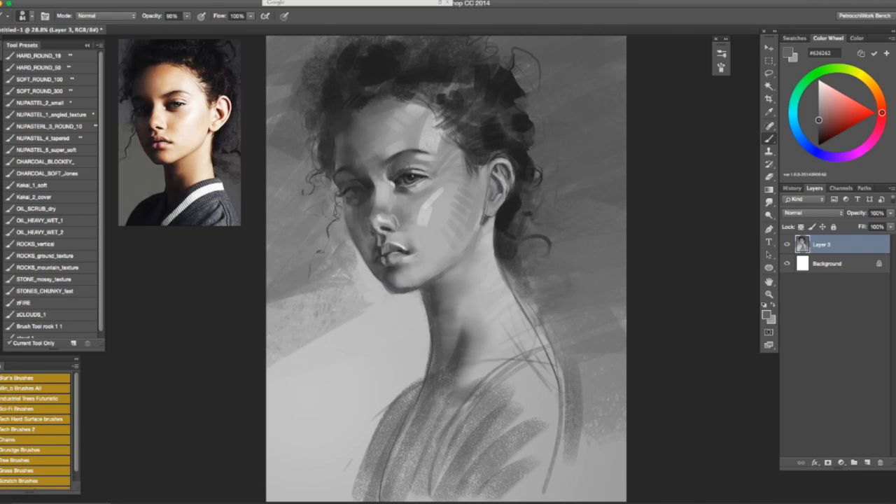
pyautogui.keyDown('alt'); pyautogui.click(372, 205); pyautogui.keyUp('alt')
pyautogui.moveTo(377, 203); pyautogui.dragTo(389, 203)
pyautogui.keyDown('alt'); pyautogui.click(353, 208); pyautogui.keyUp('alt')
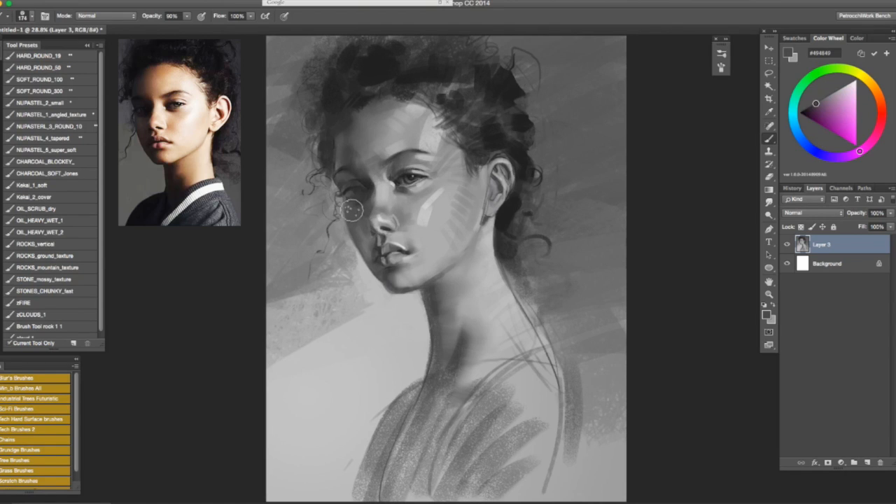
pyautogui.moveTo(369, 217); pyautogui.dragTo(350, 216)
pyautogui.keyDown('alt'); pyautogui.click(364, 226); pyautogui.keyUp('alt')
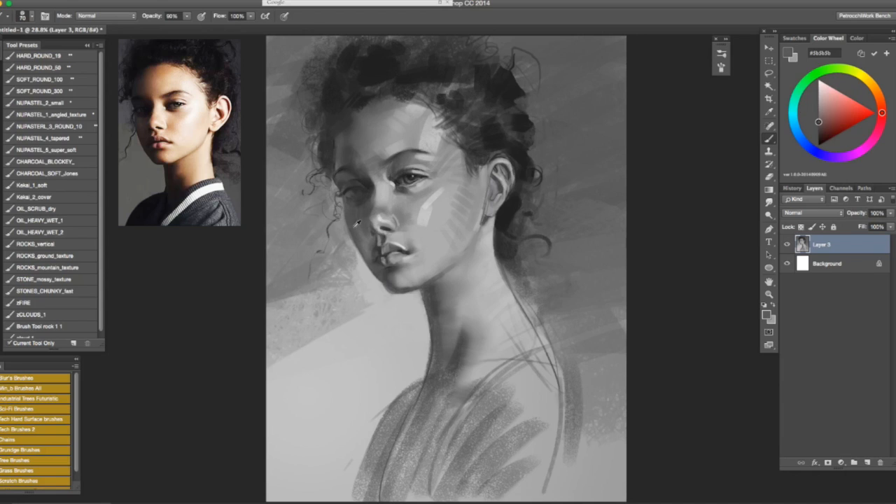
pyautogui.keyDown('alt'); pyautogui.click(357, 224); pyautogui.keyUp('alt')
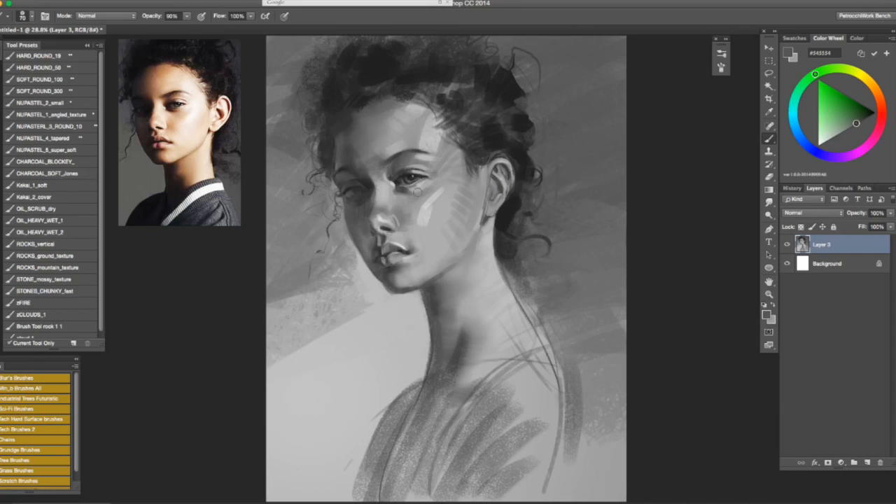
# Refine the far eye and surrounding shadow with a small brush in sampled #3b3b3a, #1b1b1b and #323232, checking the portrait mirrored
pyautogui.keyDown('alt'); pyautogui.click(373, 198); pyautogui.keyUp('alt')
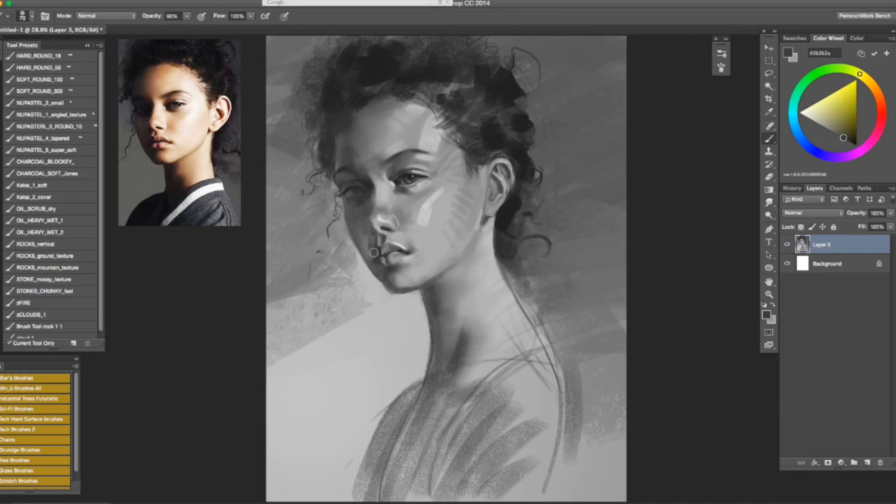
pyautogui.moveTo(382, 254)
pyautogui.keyDown('ctrl'); pyautogui.keyDown('alt'); pyautogui.mouseDown()
pyautogui.moveTo(396, 254)
pyautogui.moveTo(364, 238)
pyautogui.mouseUp(); pyautogui.keyUp('alt'); pyautogui.keyUp('ctrl')
pyautogui.keyDown('alt'); pyautogui.click(356, 190); pyautogui.keyUp('alt')
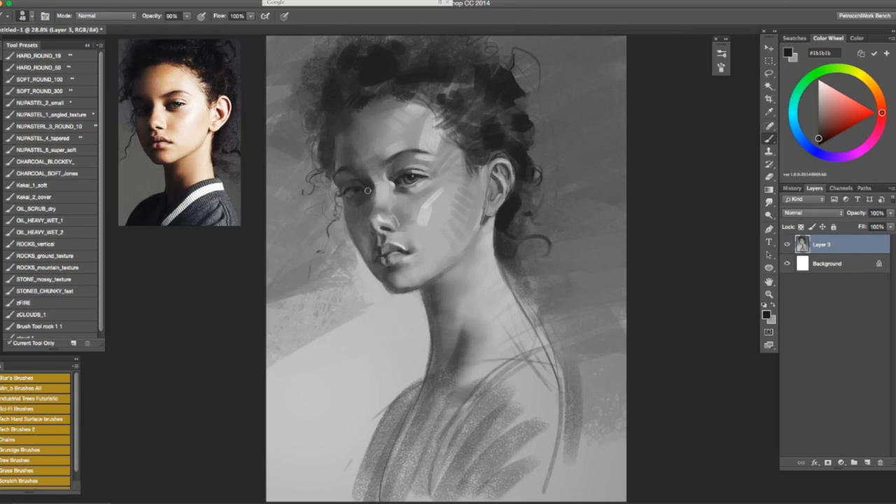
pyautogui.press('super+shift+h')
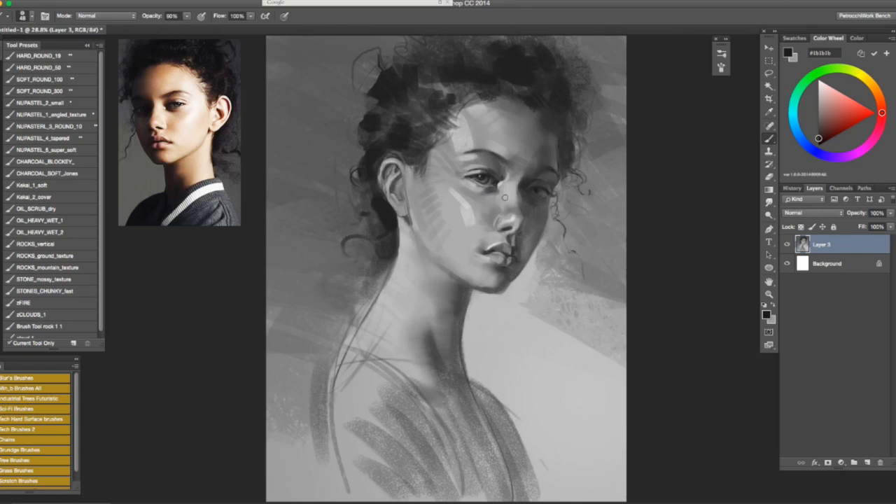
pyautogui.moveTo(537, 209); pyautogui.dragTo(533, 208)
pyautogui.keyDown('alt'); pyautogui.click(545, 117); pyautogui.keyUp('alt')
pyautogui.press('F2')
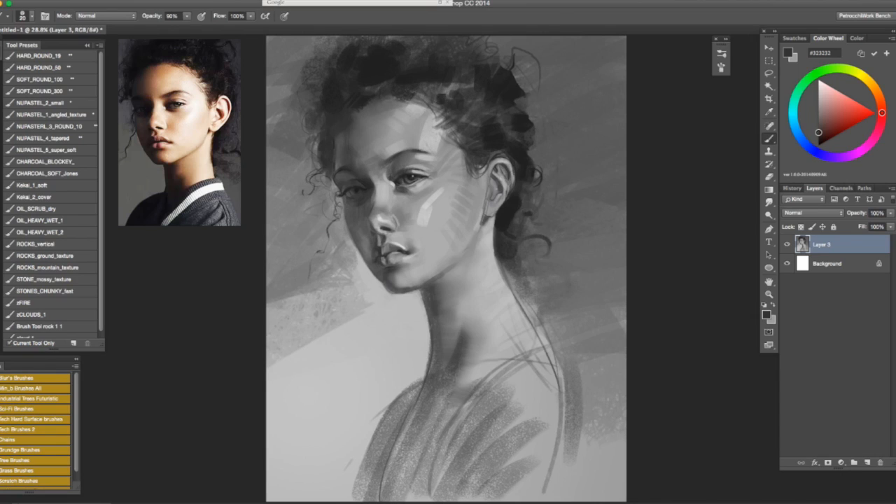
# Refine the earlobe and its edge against the jaw with a small brush in sampled #b3b4b3, #878789 and #969695
pyautogui.keyDown('alt'); pyautogui.click(485, 210); pyautogui.keyUp('alt')
pyautogui.keyDown('alt'); pyautogui.click(483, 215); pyautogui.keyUp('alt')
pyautogui.moveTo(494, 217); pyautogui.dragTo(486, 213)
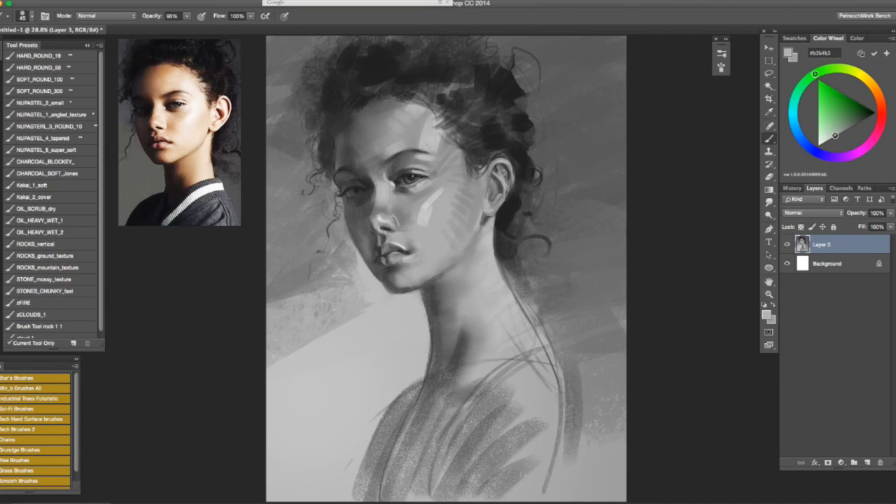
pyautogui.keyDown('alt'); pyautogui.click(491, 204); pyautogui.keyUp('alt')
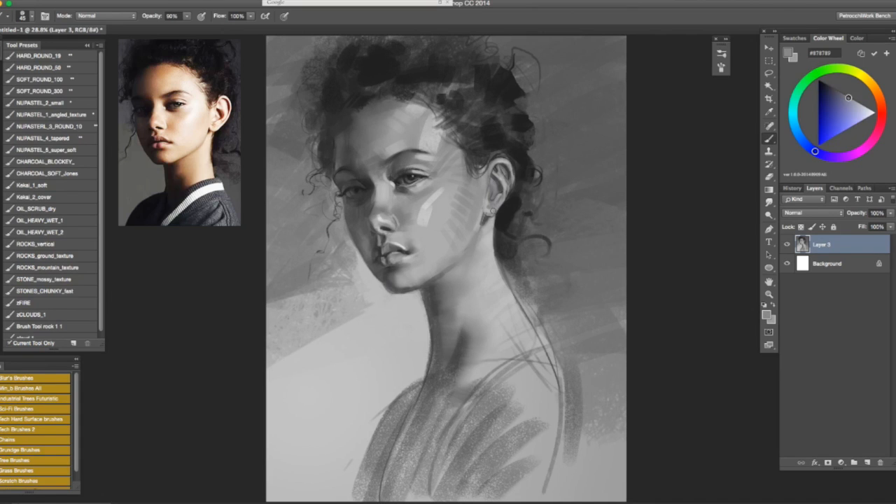
pyautogui.keyDown('alt'); pyautogui.click(491, 209); pyautogui.keyUp('alt')
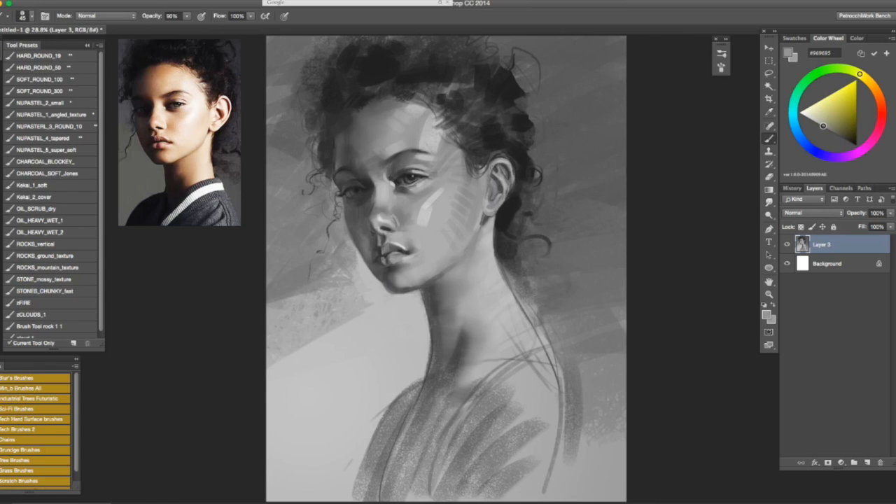
# Paint dark strands along the hairline above the near temple and into the crown with sampled #252525
pyautogui.keyDown('alt'); pyautogui.click(506, 135); pyautogui.keyUp('alt')
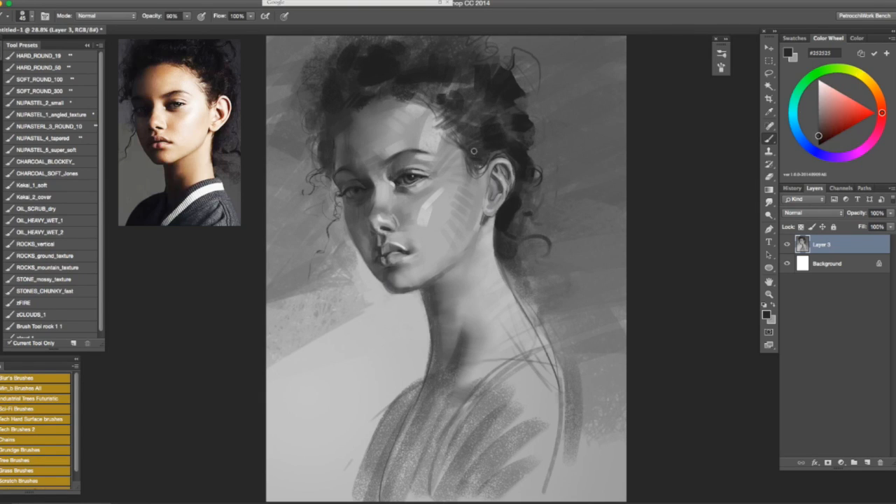
pyautogui.keyDown('ctrl'); pyautogui.keyDown('alt'); pyautogui.moveTo(461, 145); pyautogui.dragTo(456, 145); pyautogui.keyUp('alt'); pyautogui.keyUp('ctrl')
pyautogui.moveTo(418, 88); pyautogui.dragTo(435, 88)
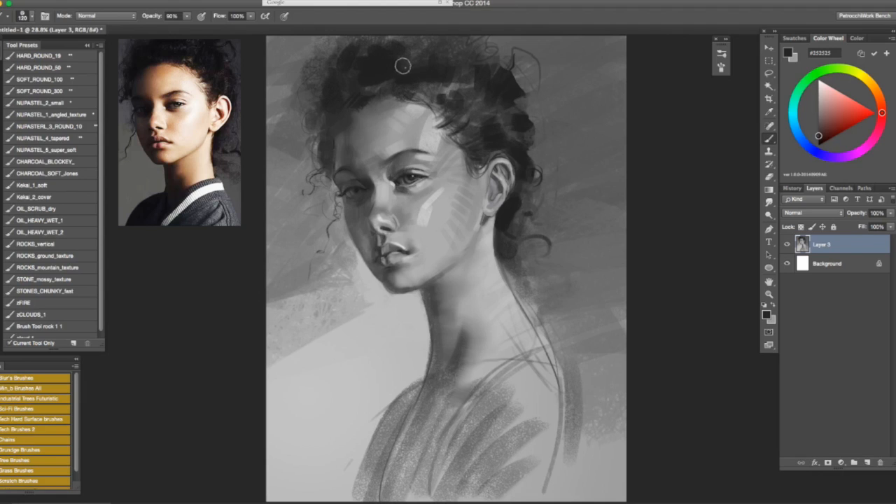
pyautogui.keyDown('alt'); pyautogui.click(436, 88); pyautogui.keyUp('alt')
# Touch up the shadows around the far brow and nose bridge with sampled tones, checking the portrait mirrored
pyautogui.keyDown('alt'); pyautogui.click(343, 163); pyautogui.keyUp('alt')
pyautogui.moveTo(365, 201); pyautogui.dragTo(358, 201)
pyautogui.moveTo(379, 208); pyautogui.dragTo(384, 201)
pyautogui.keyDown('alt'); pyautogui.click(436, 195); pyautogui.keyUp('alt')
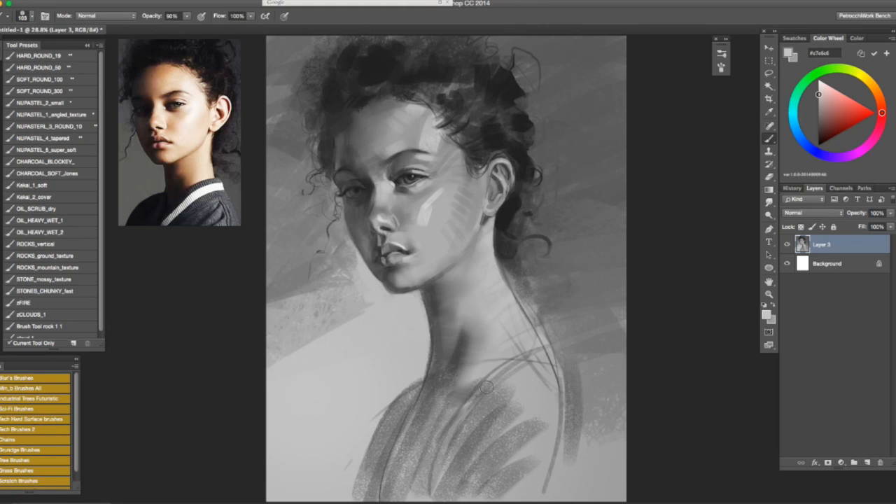
pyautogui.press('super+shift+h')
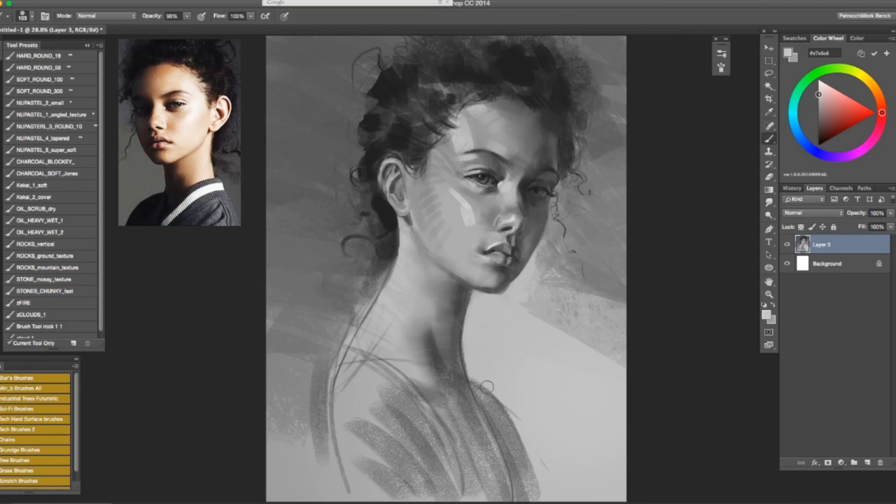
pyautogui.press('super+shift+h')
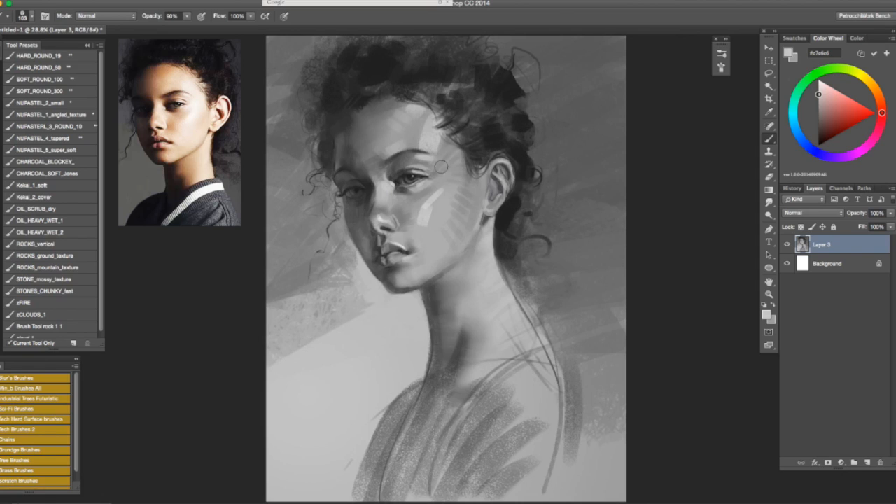
# Adjust the tones of the near cheek and the skin above the lip with greys picked from the face, including #7e7d81
pyautogui.click(819, 95)
pyautogui.click(818, 104)
pyautogui.keyDown('alt'); pyautogui.click(430, 214); pyautogui.keyUp('alt')
pyautogui.keyDown('alt'); pyautogui.click(410, 249); pyautogui.keyUp('alt')
pyautogui.keyDown('alt'); pyautogui.click(402, 239); pyautogui.keyUp('alt')
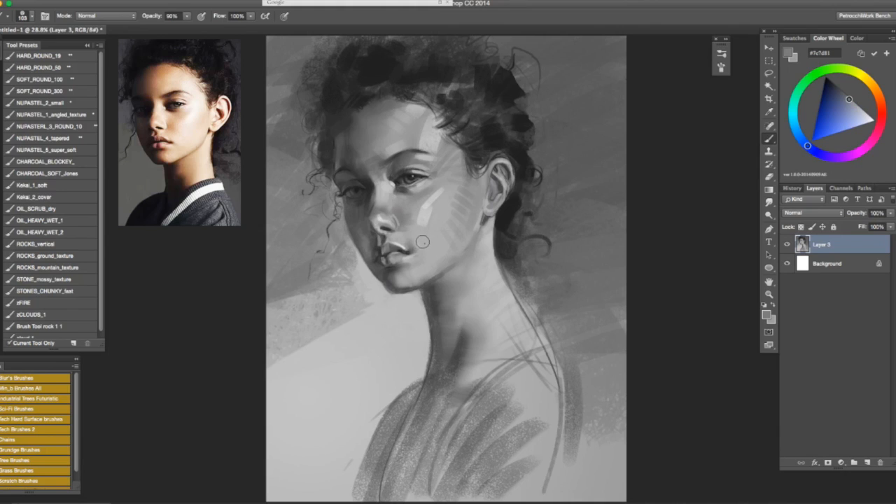
pyautogui.keyDown('alt'); pyautogui.click(430, 215); pyautogui.keyUp('alt')
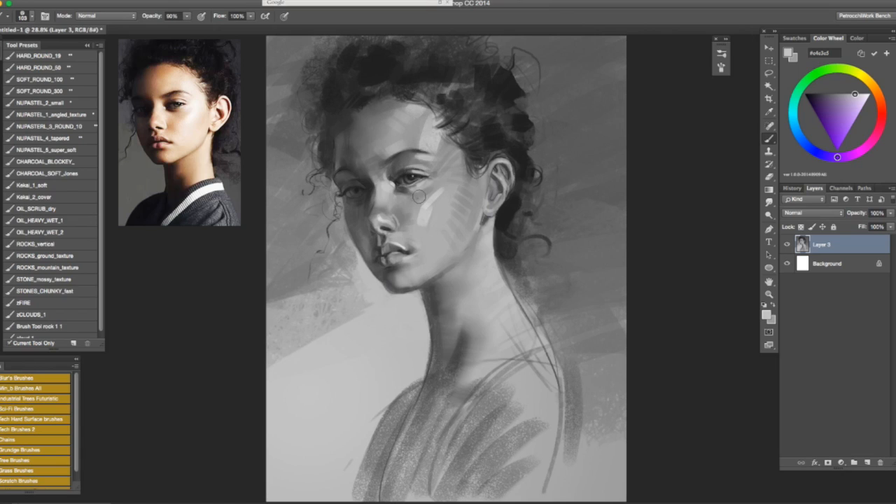
# Smudge the skin beside the nose at 10% strength, and burn the far eye and mouth areas using Midtones at 20% exposure
pyautogui.click(769, 203)
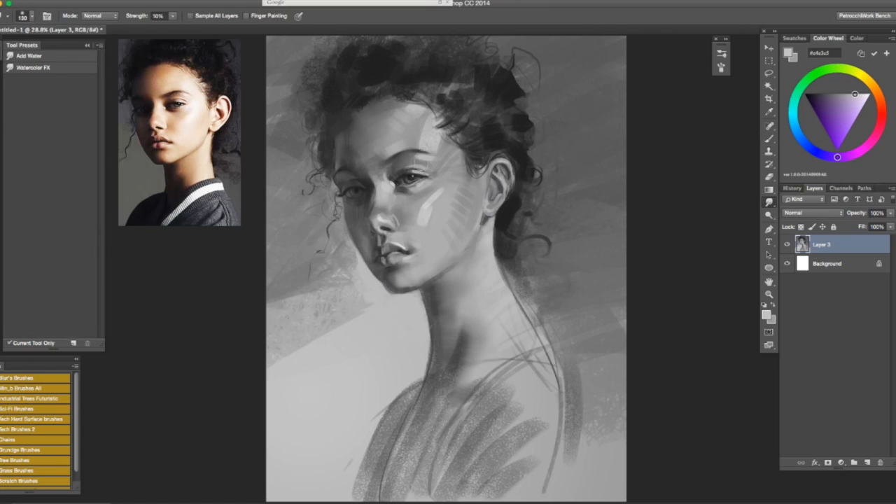
pyautogui.moveTo(406, 230); pyautogui.dragTo(396, 229)
pyautogui.moveTo(770, 216); pyautogui.dragTo(781, 223)
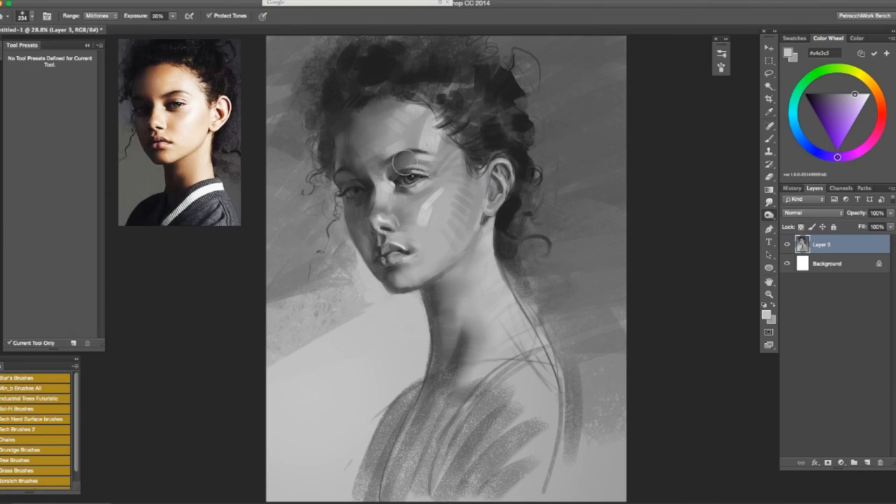
pyautogui.moveTo(367, 201)
pyautogui.mouseDown()
pyautogui.moveTo(366, 210)
pyautogui.moveTo(372, 196)
pyautogui.mouseUp()
pyautogui.moveTo(383, 260); pyautogui.dragTo(406, 259)
# Brush shadow onto the far side of the mouth and chin with a sampled dark grey, and define the lip corner with #303130
pyautogui.press('b')
pyautogui.keyDown('alt'); pyautogui.click(375, 238); pyautogui.keyUp('alt')
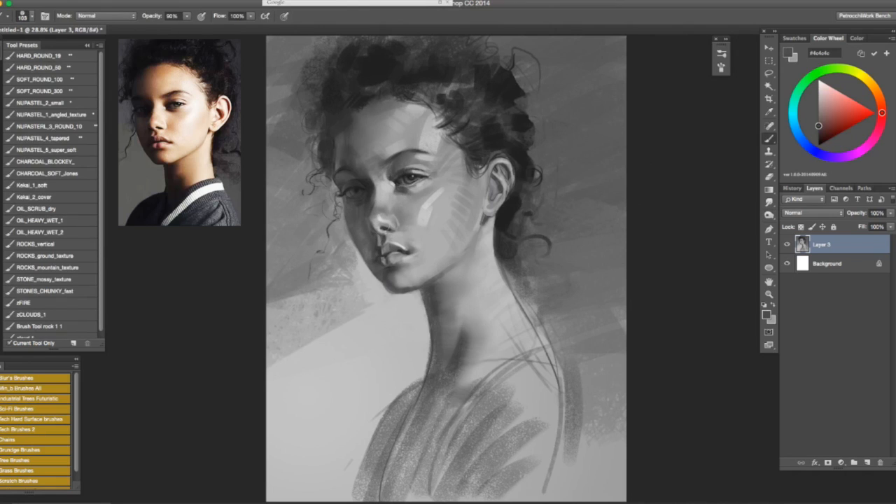
pyautogui.moveTo(374, 239); pyautogui.dragTo(394, 239)
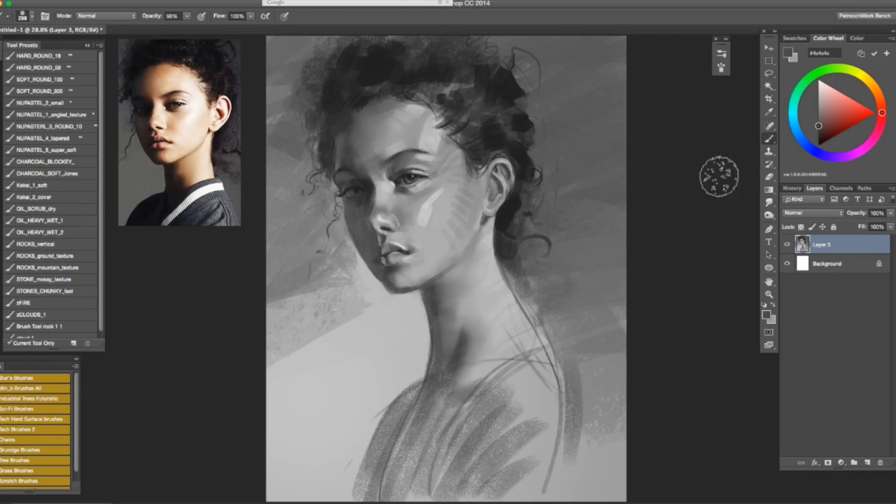
pyautogui.moveTo(389, 280); pyautogui.dragTo(379, 274)
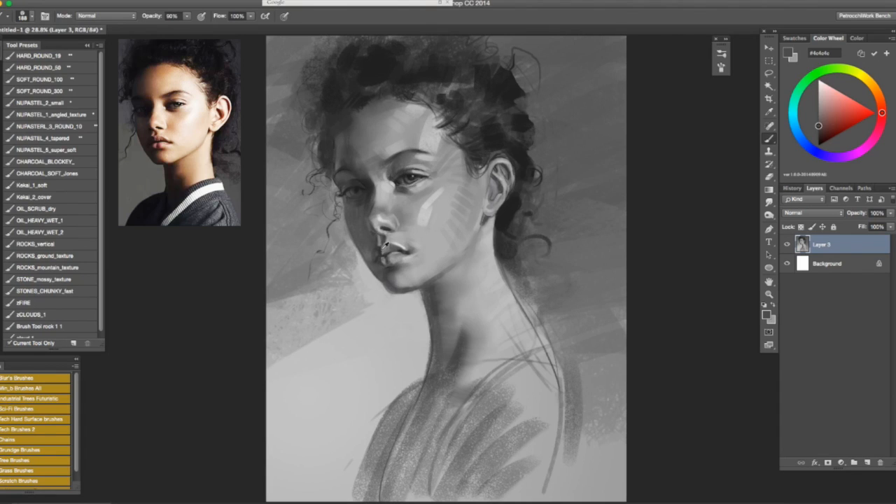
pyautogui.keyDown('alt'); pyautogui.click(383, 257); pyautogui.keyUp('alt')
pyautogui.moveTo(382, 259); pyautogui.dragTo(370, 258)
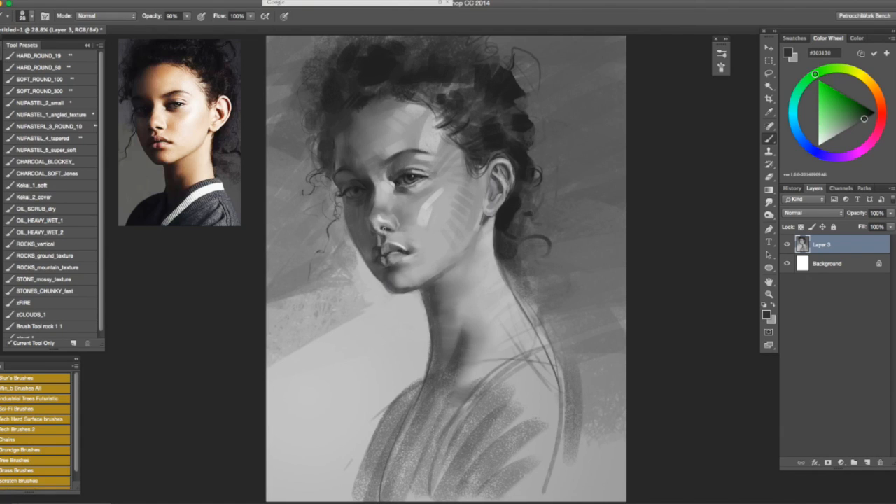
# Refine the lips, nostril area and near-cheek highlight with sampled light greys including #bdbdbe, checking the portrait mirrored
pyautogui.keyDown('alt'); pyautogui.click(379, 242); pyautogui.keyUp('alt')
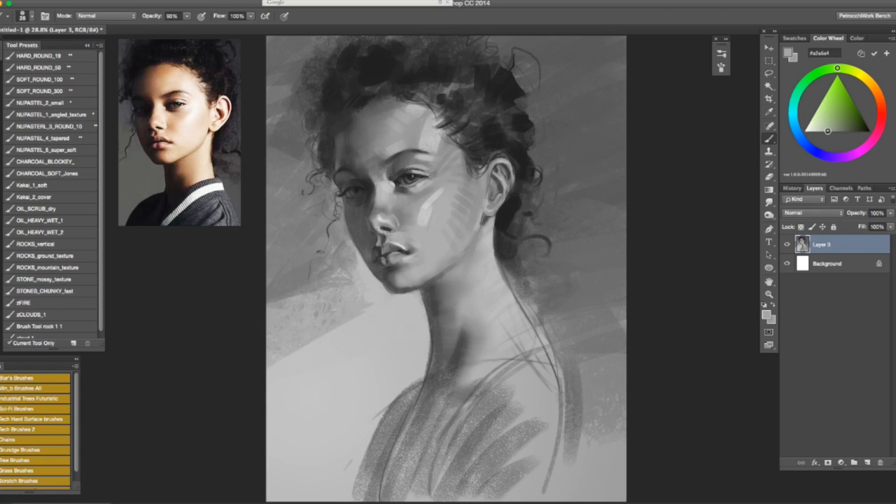
pyautogui.keyDown('alt'); pyautogui.click(399, 227); pyautogui.keyUp('alt')
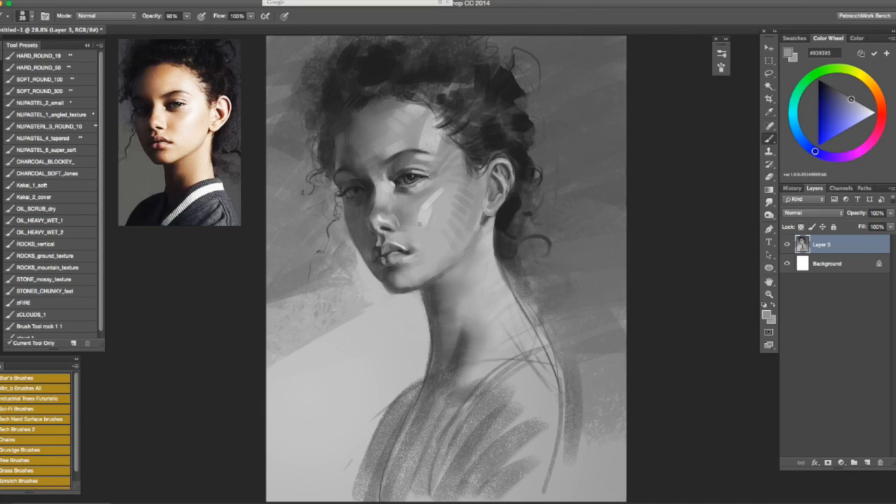
pyautogui.keyDown('alt'); pyautogui.click(399, 258); pyautogui.keyUp('alt')
pyautogui.moveTo(407, 267); pyautogui.dragTo(413, 267)
pyautogui.press('super+shift+h')
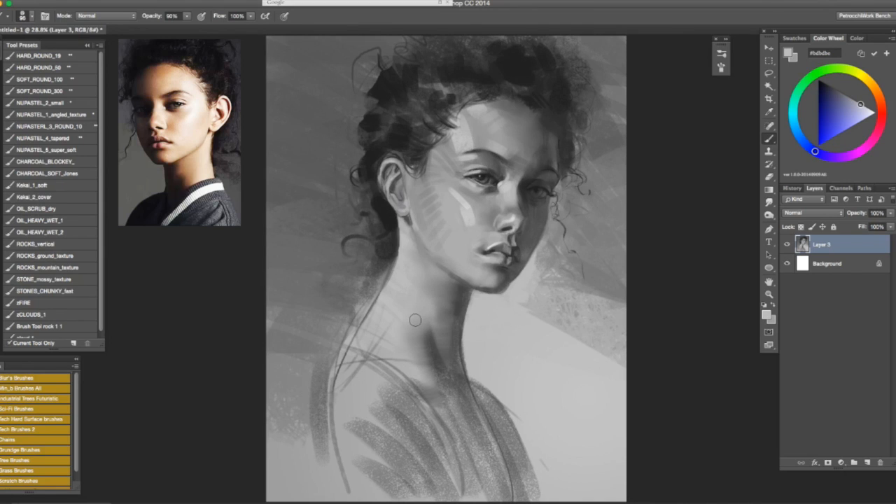
pyautogui.press('super+shift+h')
pyautogui.moveTo(440, 205); pyautogui.dragTo(435, 210)
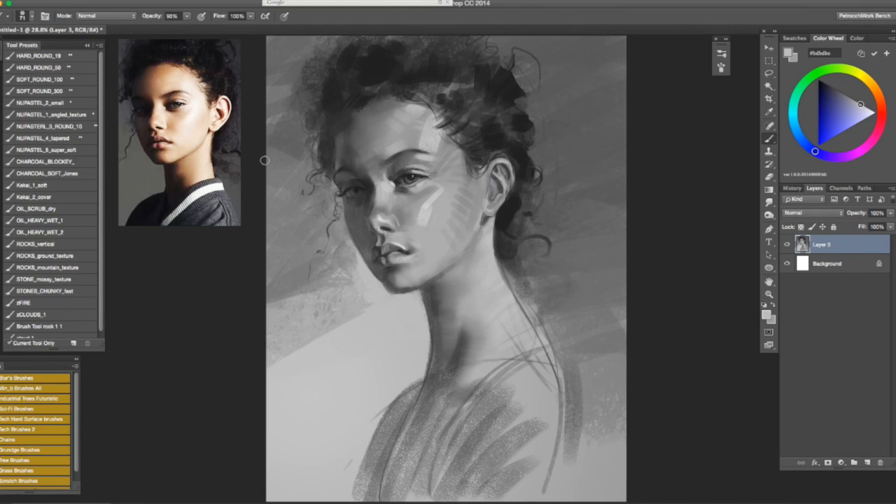
# Brush #b6b6b6 over the sketch lines at the base of the neck, and darken the nape below the hair with #3a3a3a
pyautogui.keyDown('alt'); pyautogui.click(502, 330); pyautogui.keyUp('alt')
pyautogui.moveTo(517, 337)
pyautogui.mouseDown()
pyautogui.moveTo(530, 336)
pyautogui.moveTo(510, 343)
pyautogui.mouseUp()
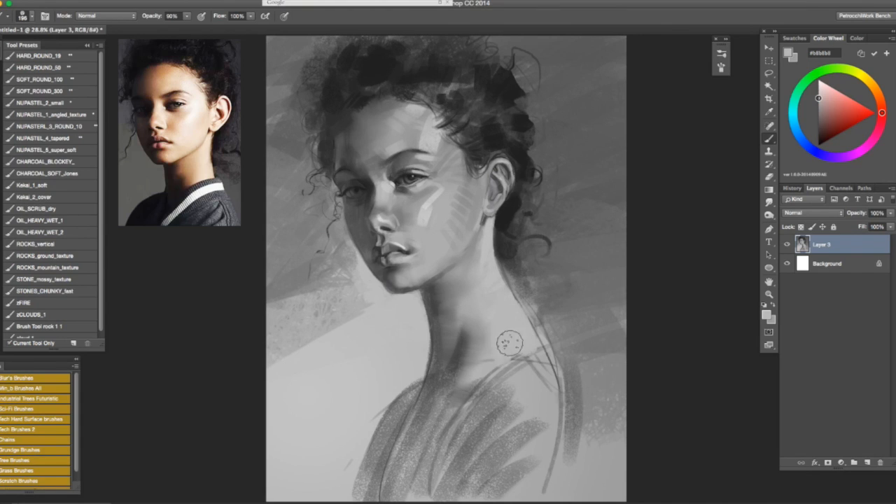
pyautogui.keyDown('alt'); pyautogui.click(517, 244); pyautogui.keyUp('alt')
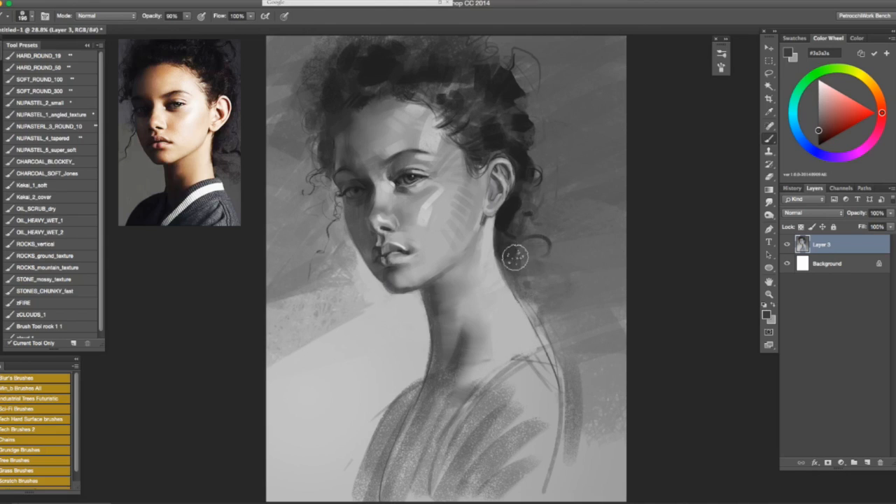
pyautogui.press('super+z')
pyautogui.moveTo(504, 257); pyautogui.dragTo(509, 282)
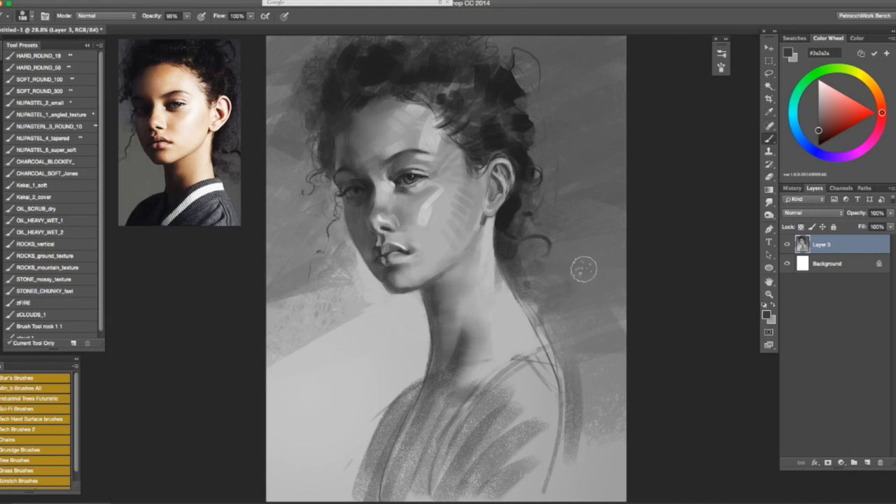
# Select a small wedge where the neck meets the near shoulder with the Lasso and fill it with dark grey
pyautogui.press('l')
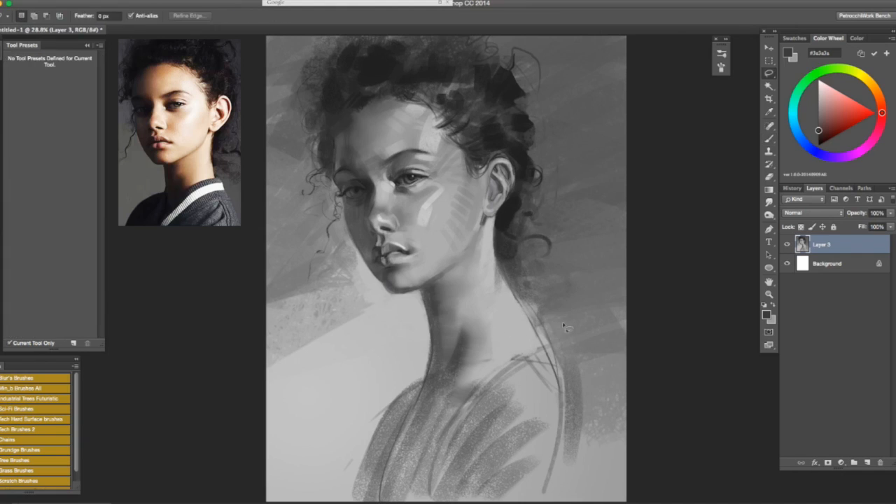
pyautogui.moveTo(544, 350); pyautogui.dragTo(543, 343)
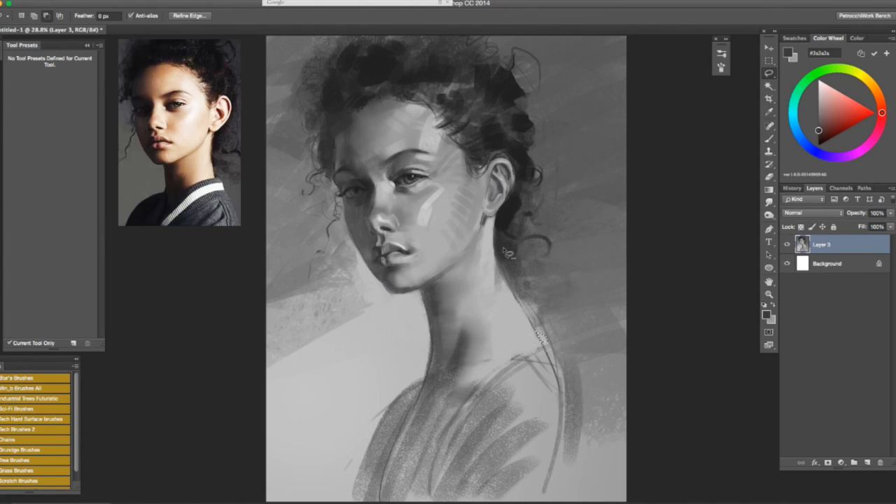
pyautogui.press('b')
pyautogui.keyDown('alt'); pyautogui.click(545, 337); pyautogui.keyUp('alt')
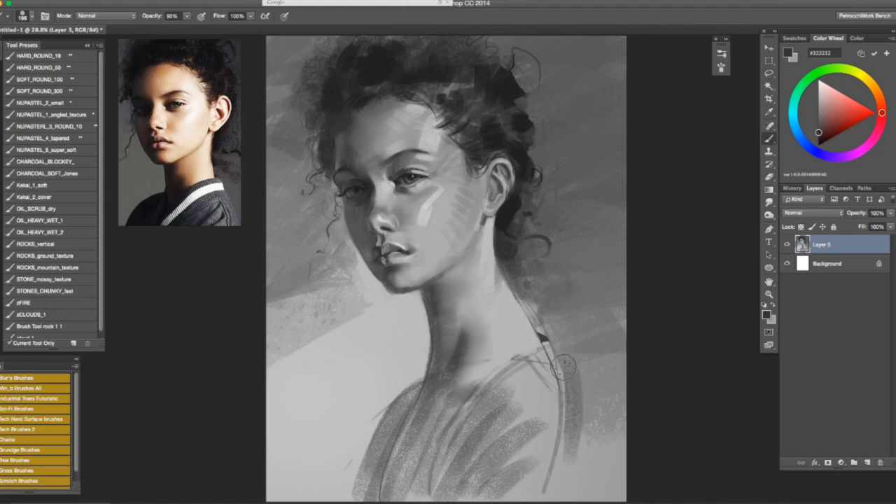
pyautogui.moveTo(506, 377); pyautogui.dragTo(492, 382)
pyautogui.keyDown('alt'); pyautogui.click(546, 336); pyautogui.keyUp('alt')
# Try a brush tip with 30% spacing, the size control Off and the angle jitter controlled by Direction
pyautogui.click(721, 54)
pyautogui.click(721, 53)
pyautogui.click(721, 67)
pyautogui.moveTo(614, 260)
pyautogui.mouseDown()
pyautogui.moveTo(658, 252)
pyautogui.moveTo(696, 181)
pyautogui.mouseUp()
pyautogui.moveTo(689, 260); pyautogui.dragTo(617, 259)
pyautogui.click(547, 83)
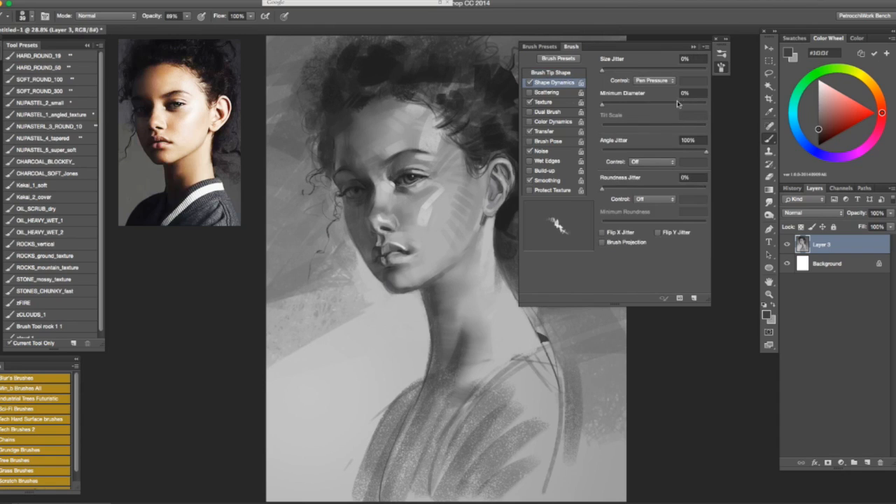
pyautogui.click(661, 80)
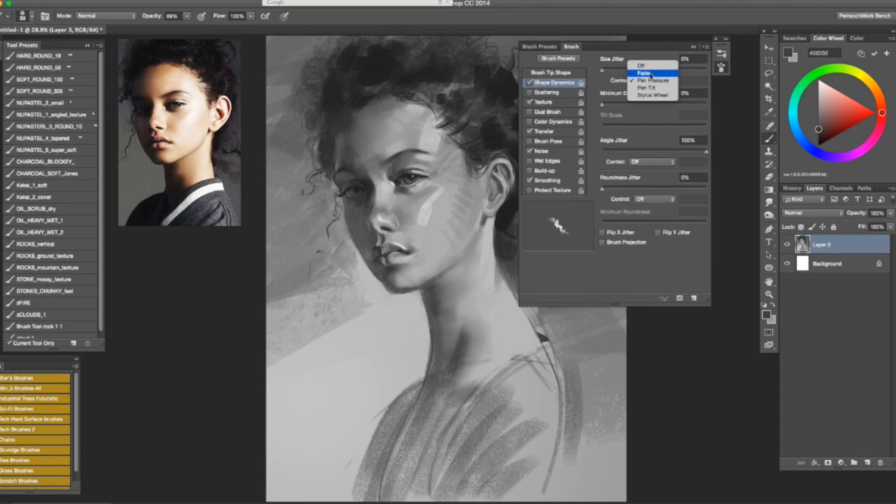
pyautogui.click(641, 65)
pyautogui.click(666, 163)
pyautogui.click(665, 163)
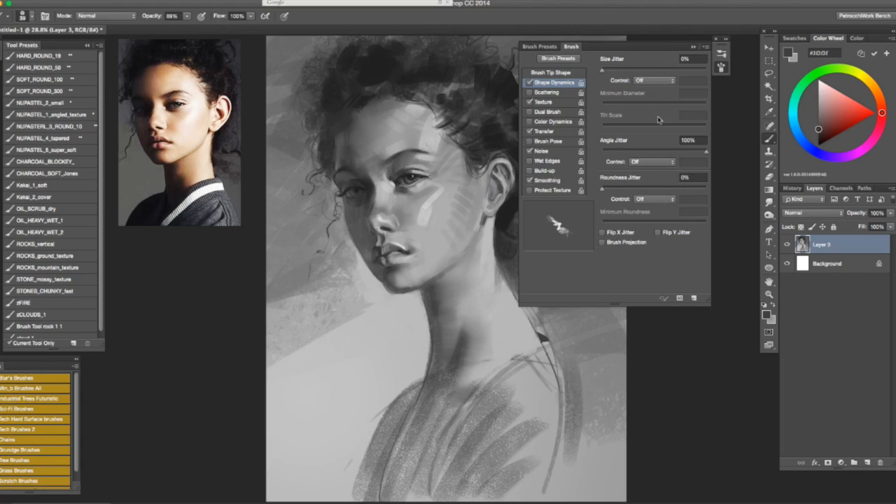
pyautogui.click(662, 162)
pyautogui.click(651, 213)
# Try rotating the flattened brush tip to 113° at 167 px with a test stroke along the collar, and undo the stroke
pyautogui.click(556, 73)
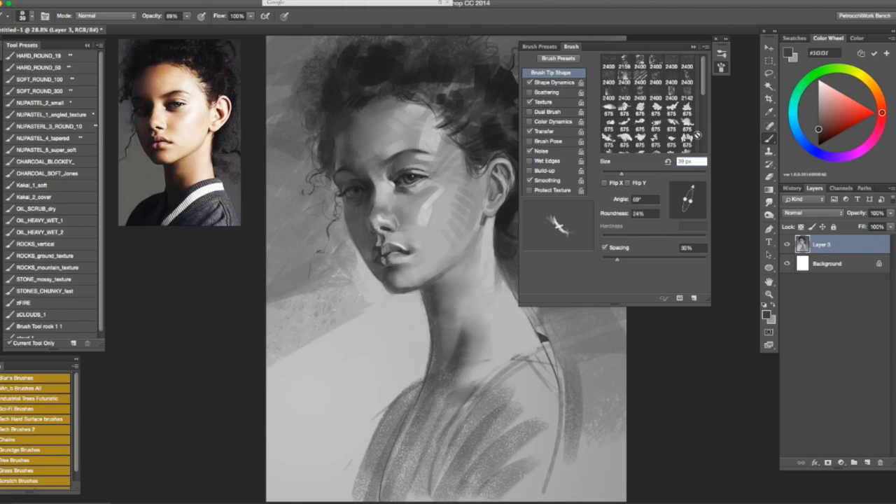
pyautogui.moveTo(691, 189); pyautogui.dragTo(683, 188)
pyautogui.moveTo(530, 361); pyautogui.dragTo(546, 366)
pyautogui.moveTo(538, 347); pyautogui.dragTo(432, 467)
pyautogui.press('super+z')
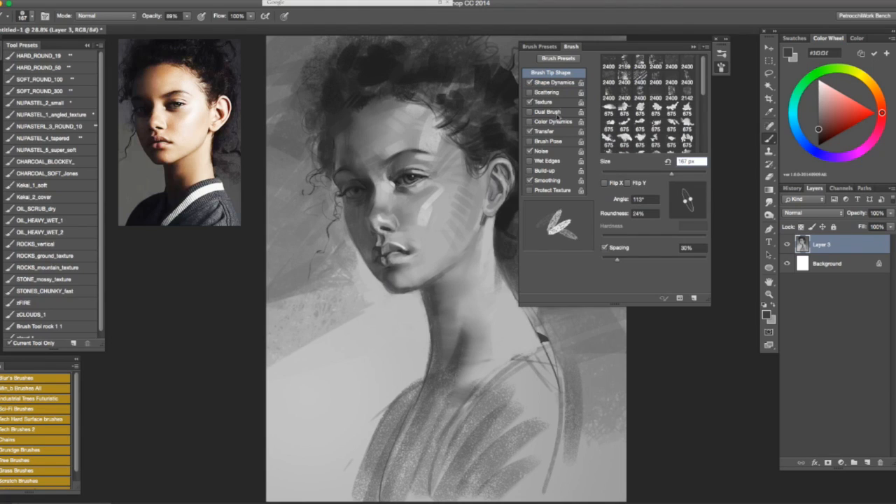
# Try the angle jitter control set to Off with a test stroke at the collar, and undo the stroke
pyautogui.click(555, 82)
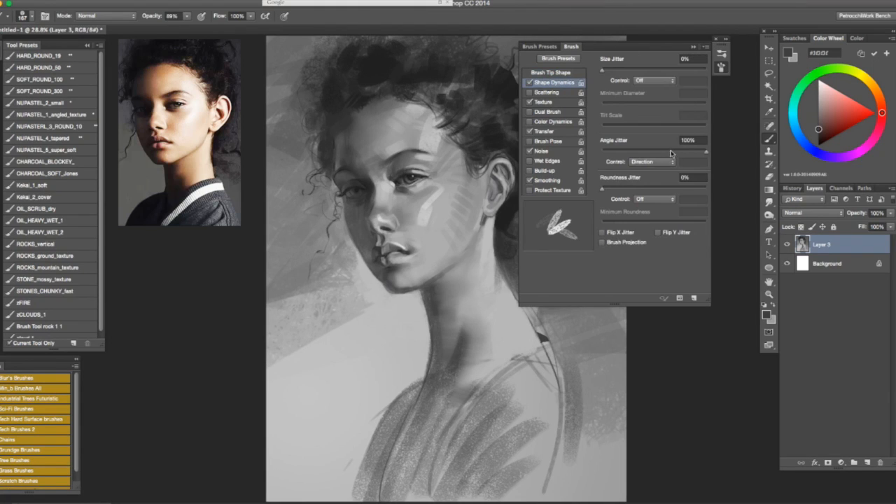
pyautogui.click(651, 162)
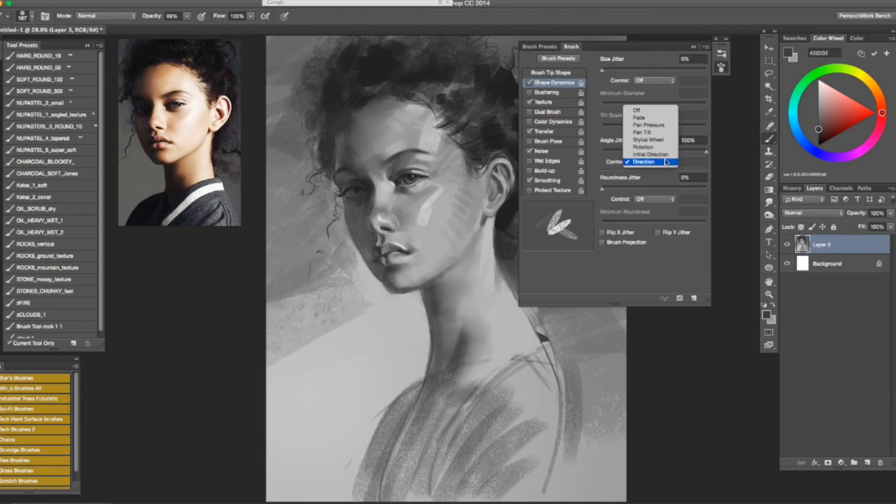
pyautogui.click(639, 111)
pyautogui.moveTo(539, 341)
pyautogui.mouseDown()
pyautogui.moveTo(455, 428)
pyautogui.moveTo(486, 385)
pyautogui.moveTo(535, 351)
pyautogui.mouseUp()
pyautogui.press('super+z')
pyautogui.press('super+z')
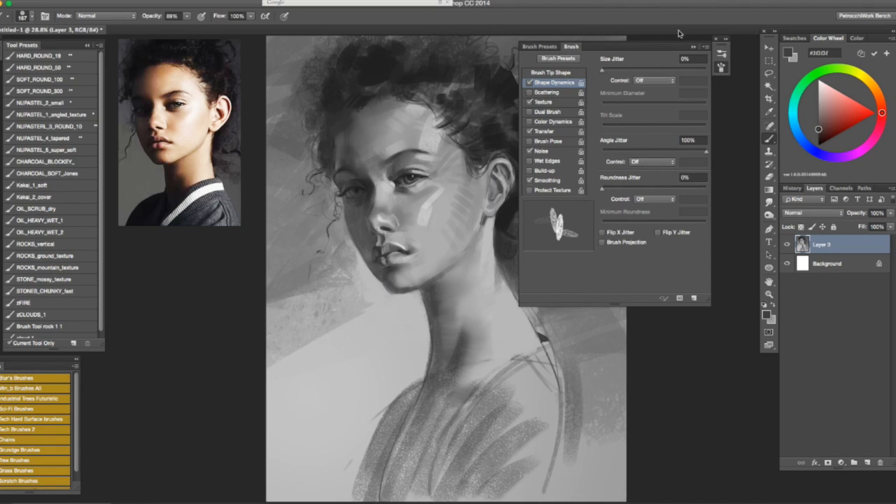
# Try Initial Direction as the brush's angle jitter control, then return the control to Off
pyautogui.click(668, 81)
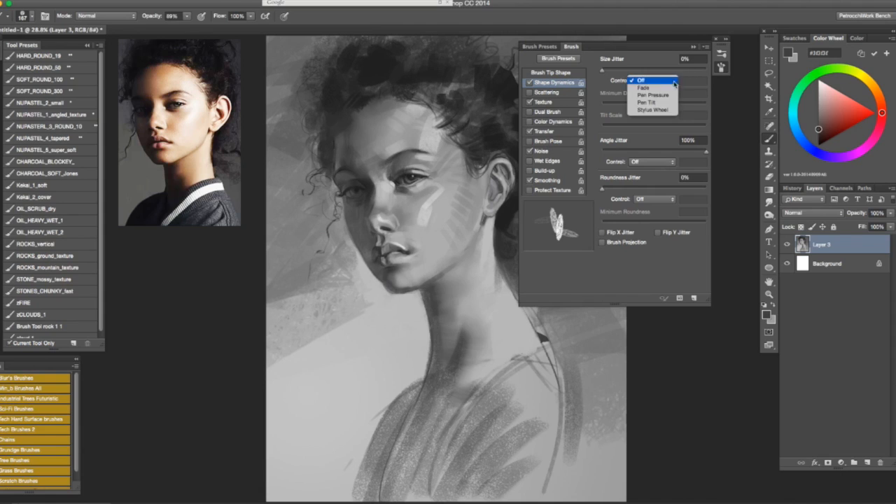
pyautogui.click(666, 59)
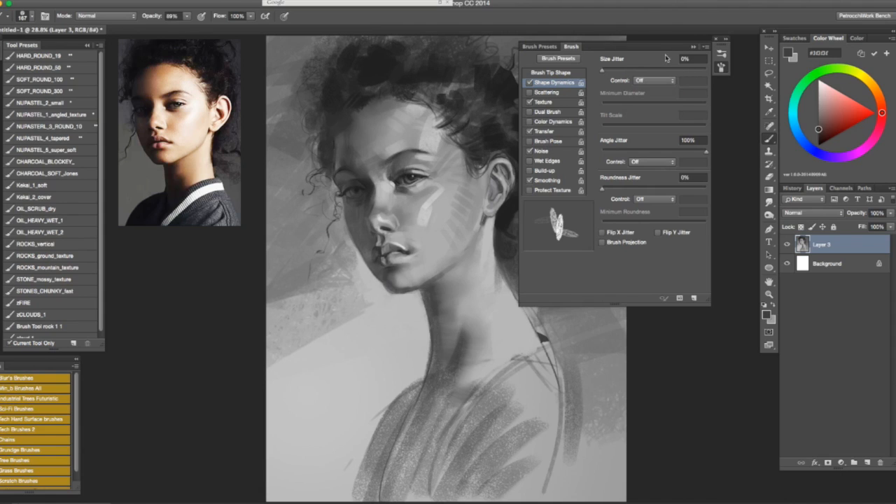
pyautogui.click(673, 165)
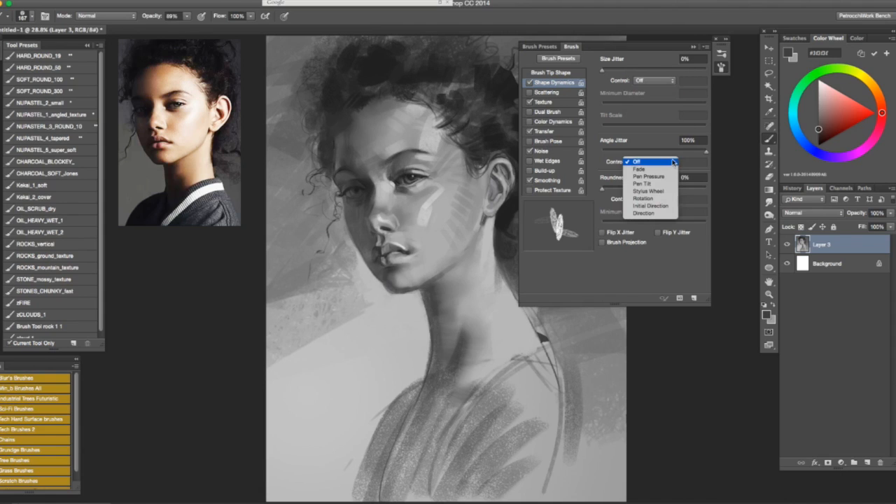
pyautogui.click(664, 206)
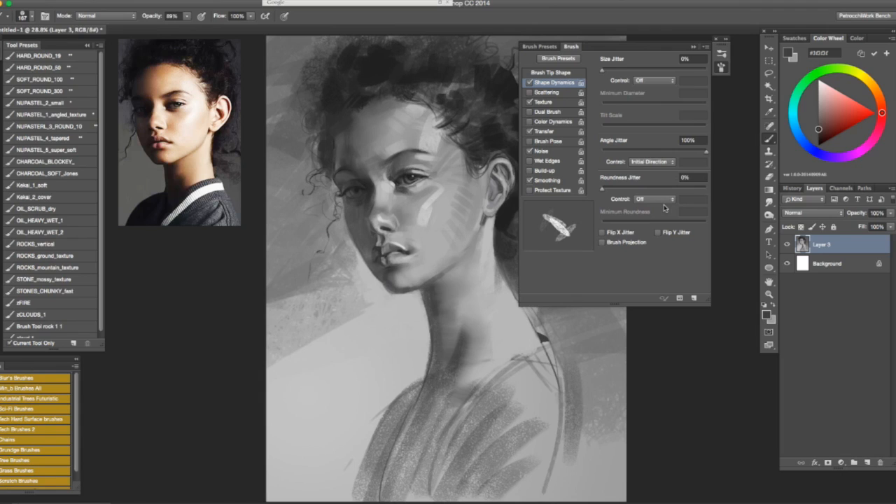
pyautogui.click(672, 163)
pyautogui.click(647, 121)
# Try Pen Pressure as the brush size control with test strokes on the shoulder, undo them, and disable Shape Dynamics
pyautogui.click(662, 81)
pyautogui.click(664, 96)
pyautogui.moveTo(510, 386); pyautogui.dragTo(495, 387)
pyautogui.moveTo(525, 338); pyautogui.dragTo(481, 371)
pyautogui.press('super+z')
pyautogui.moveTo(506, 324); pyautogui.dragTo(606, 325)
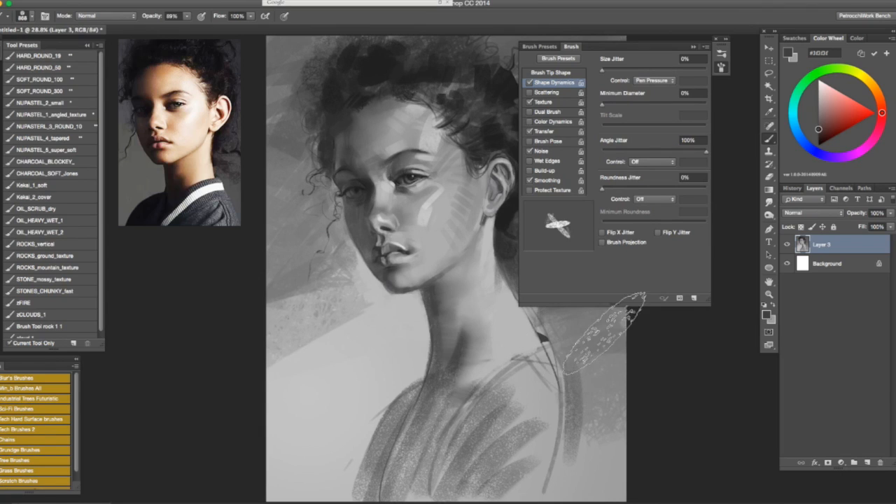
pyautogui.click(530, 83)
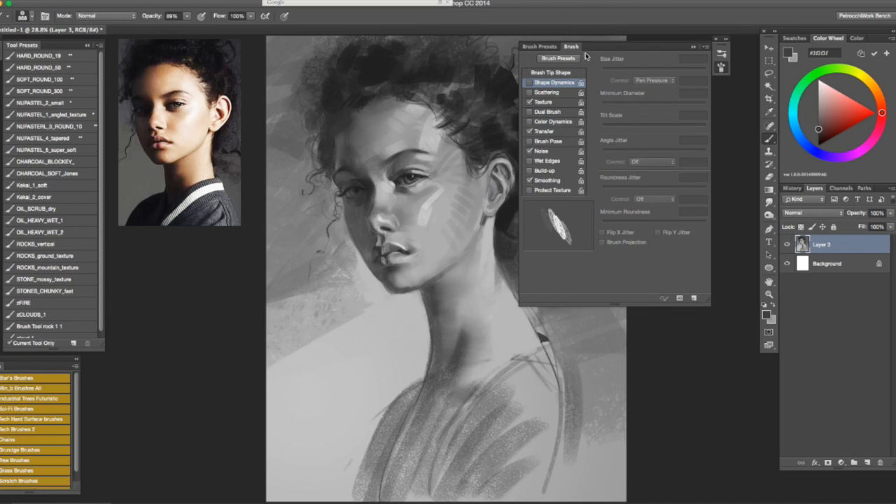
# Load the NUPASTEL_4_tapered brush preset and paint the jacket's dark neckline from the near shoulder down to the chest
pyautogui.click(68, 139)
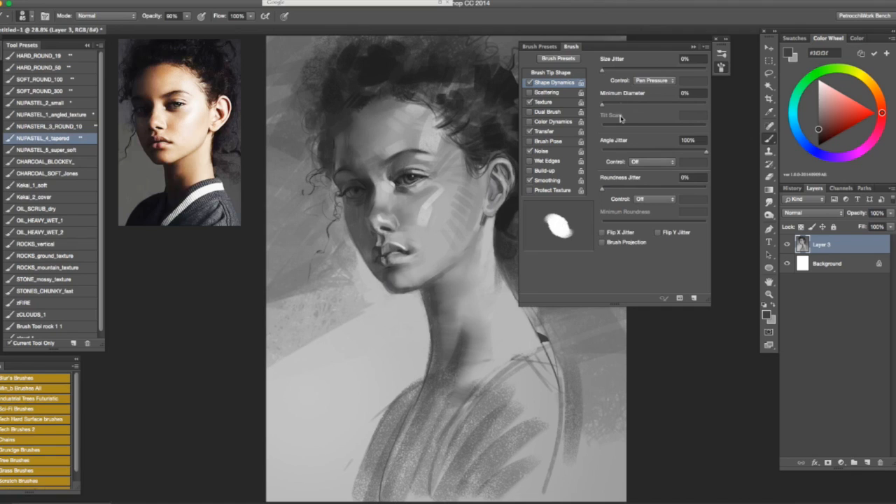
pyautogui.click(578, 72)
pyautogui.moveTo(687, 215)
pyautogui.mouseDown()
pyautogui.moveTo(688, 201)
pyautogui.moveTo(687, 214)
pyautogui.mouseUp()
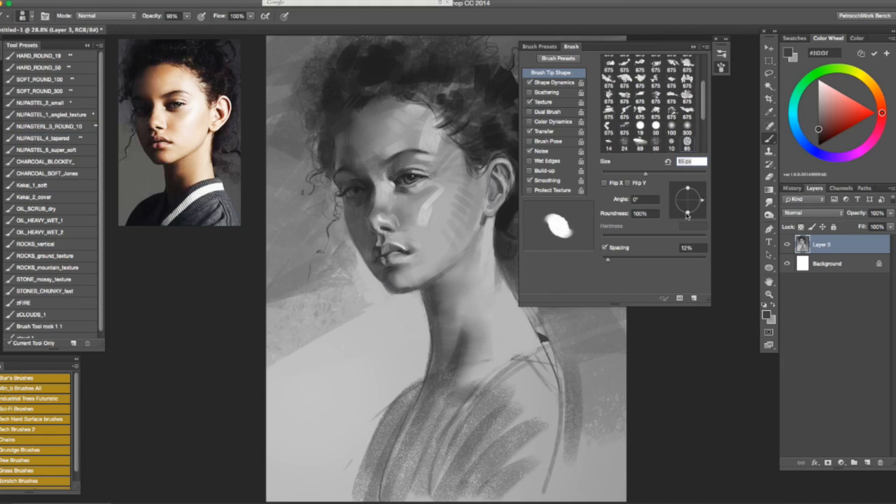
pyautogui.moveTo(538, 343); pyautogui.dragTo(487, 388)
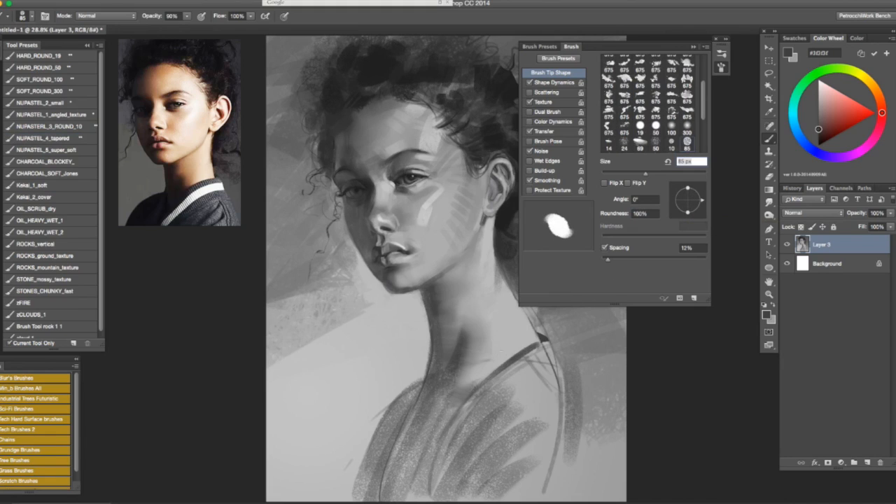
pyautogui.moveTo(500, 392); pyautogui.dragTo(490, 399)
pyautogui.moveTo(504, 361); pyautogui.dragTo(430, 446)
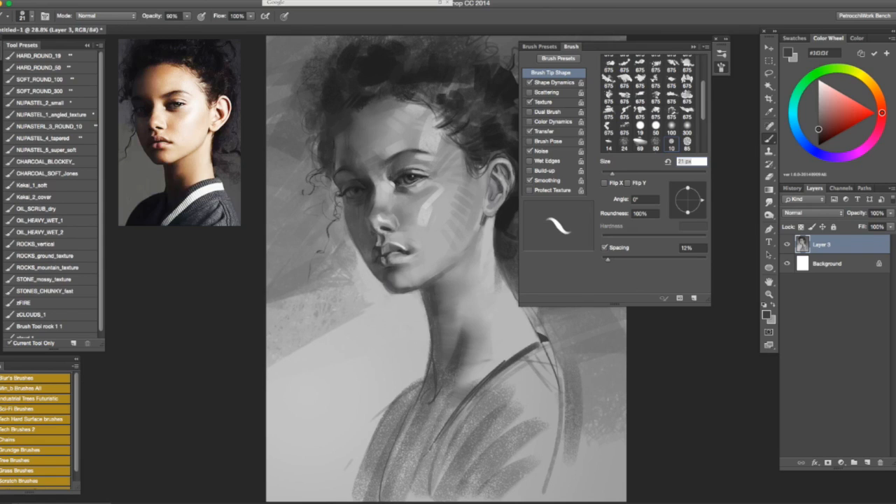
# Outline the far shoulder, select its shape with the Lasso, fill it with dark grey and deselect
pyautogui.moveTo(410, 383); pyautogui.dragTo(363, 480)
pyautogui.hotkey('ctrl', 'z')
pyautogui.press('l')
pyautogui.moveTo(358, 472); pyautogui.dragTo(425, 382)
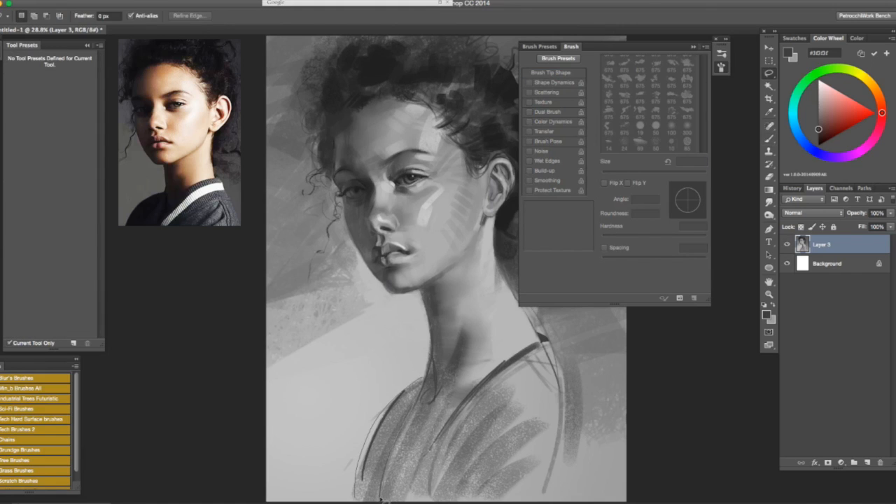
pyautogui.moveTo(354, 478); pyautogui.dragTo(357, 474)
pyautogui.press('b')
pyautogui.moveTo(407, 394)
pyautogui.mouseDown()
pyautogui.moveTo(349, 499)
pyautogui.moveTo(368, 436)
pyautogui.moveTo(354, 432)
pyautogui.moveTo(410, 366)
pyautogui.moveTo(372, 468)
pyautogui.moveTo(411, 459)
pyautogui.mouseUp()
pyautogui.hotkey('ctrl', 'd')
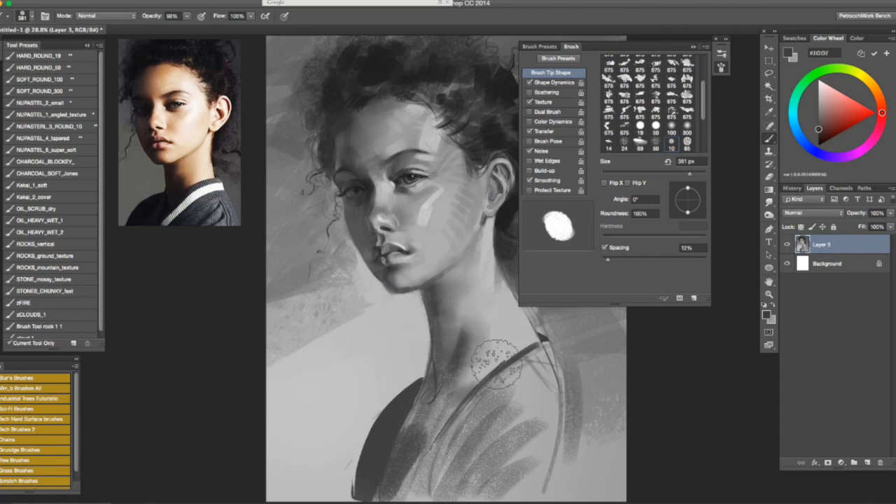
# Block in the jacket's chest and sleeve folds with broad dark strokes, and sketch the near shoulder's contour
pyautogui.moveTo(381, 480)
pyautogui.mouseDown()
pyautogui.moveTo(449, 482)
pyautogui.moveTo(450, 467)
pyautogui.moveTo(478, 459)
pyautogui.moveTo(423, 411)
pyautogui.mouseUp()
pyautogui.moveTo(447, 478); pyautogui.dragTo(534, 382)
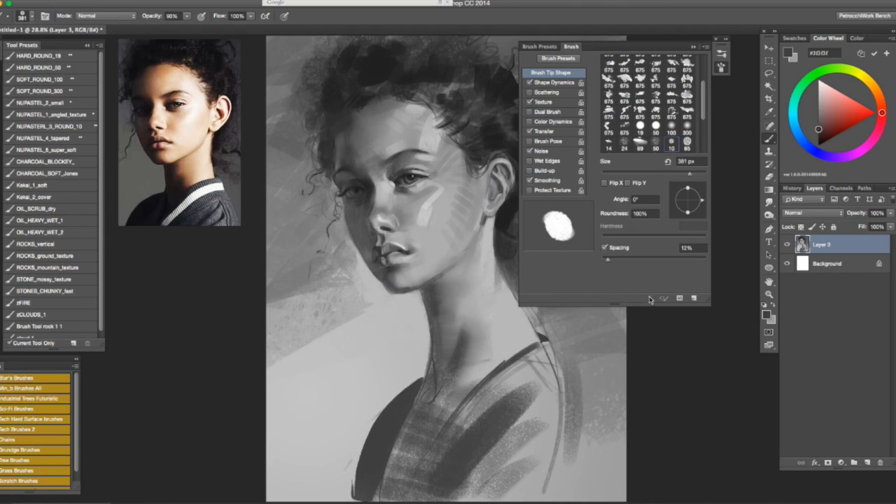
pyautogui.keyDown('ctrl'); pyautogui.keyDown('alt'); pyautogui.moveTo(516, 457); pyautogui.dragTo(478, 463); pyautogui.keyUp('alt'); pyautogui.keyUp('ctrl')
pyautogui.moveTo(535, 423)
pyautogui.mouseDown()
pyautogui.moveTo(483, 475)
pyautogui.moveTo(462, 482)
pyautogui.mouseUp()
pyautogui.moveTo(535, 426)
pyautogui.mouseDown()
pyautogui.moveTo(534, 360)
pyautogui.moveTo(536, 394)
pyautogui.moveTo(570, 384)
pyautogui.moveTo(540, 408)
pyautogui.moveTo(540, 369)
pyautogui.moveTo(562, 396)
pyautogui.moveTo(571, 372)
pyautogui.moveTo(550, 390)
pyautogui.moveTo(539, 413)
pyautogui.mouseUp()
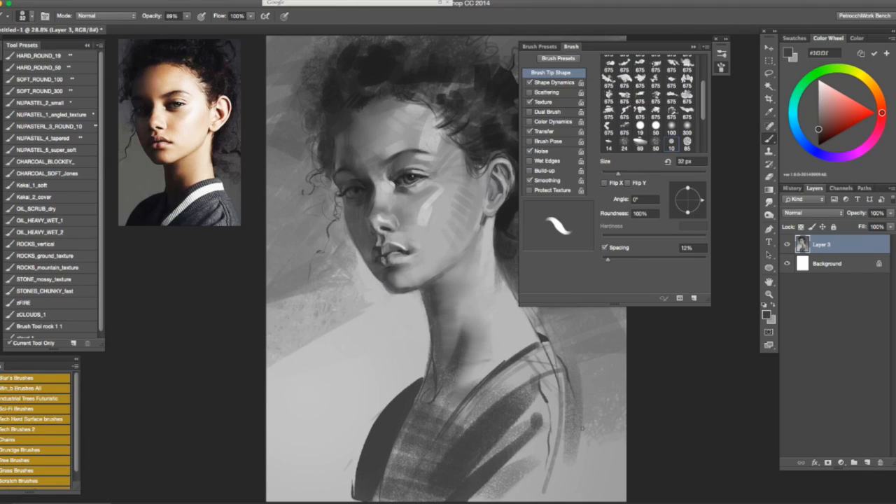
pyautogui.moveTo(565, 370)
pyautogui.mouseDown()
pyautogui.moveTo(581, 463)
pyautogui.moveTo(579, 439)
pyautogui.mouseUp()
pyautogui.press('super+z')
# Fill out the jacket front with sampled #464646, add grey texture to the background beside the far shoulder, and close the brush settings
pyautogui.keyDown('alt'); pyautogui.click(493, 420); pyautogui.keyUp('alt')
pyautogui.moveTo(475, 448); pyautogui.dragTo(492, 441)
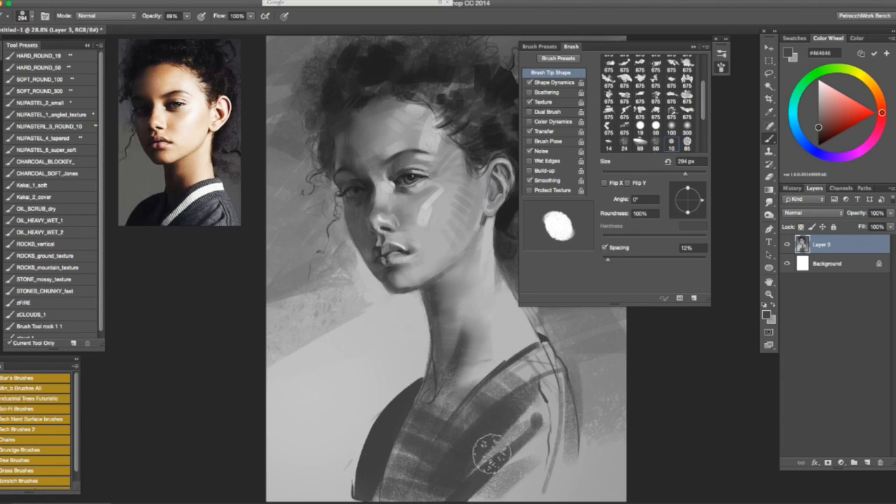
pyautogui.moveTo(442, 398)
pyautogui.mouseDown()
pyautogui.moveTo(419, 398)
pyautogui.moveTo(383, 492)
pyautogui.moveTo(406, 451)
pyautogui.moveTo(397, 492)
pyautogui.moveTo(453, 488)
pyautogui.mouseUp()
pyautogui.moveTo(305, 491); pyautogui.dragTo(392, 486)
pyautogui.moveTo(312, 468)
pyautogui.mouseDown()
pyautogui.moveTo(350, 459)
pyautogui.moveTo(363, 436)
pyautogui.mouseUp()
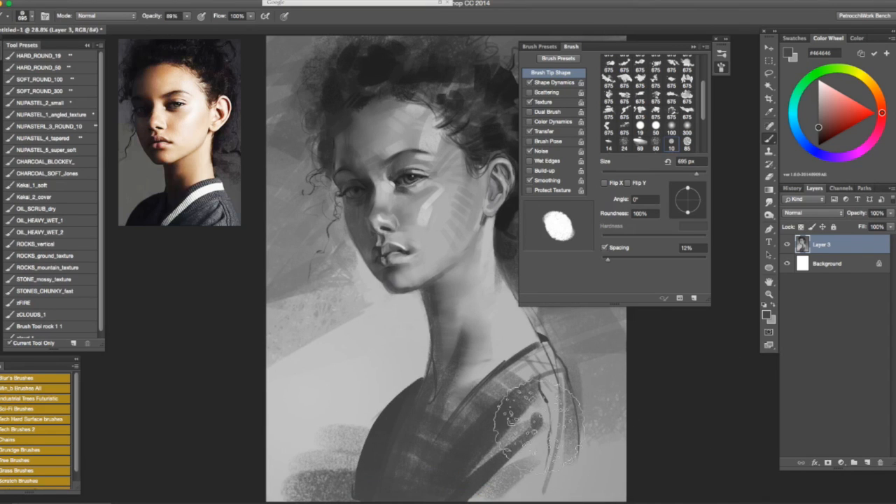
pyautogui.click(722, 67)
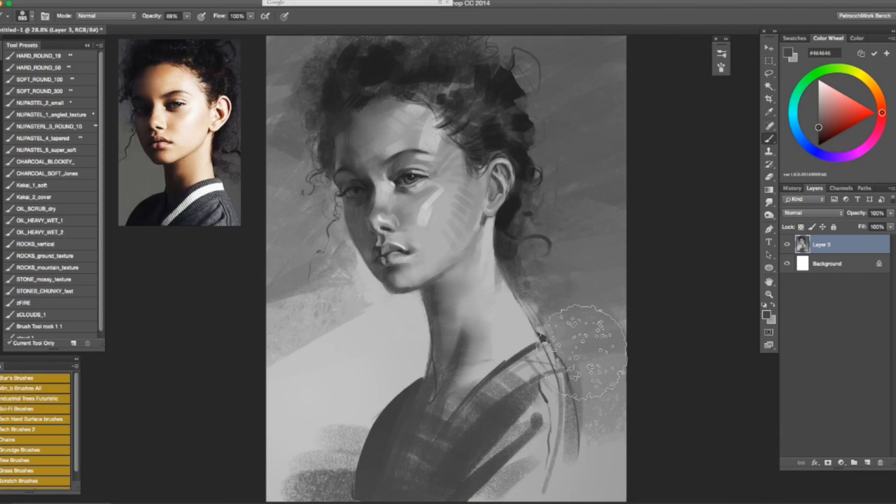
# Outline the jacket's collar stripe with the Lasso, paint it in sampled light grey #bbbbbc, and clear the selection outline
pyautogui.keyDown('alt'); pyautogui.click(504, 265); pyautogui.keyUp('alt')
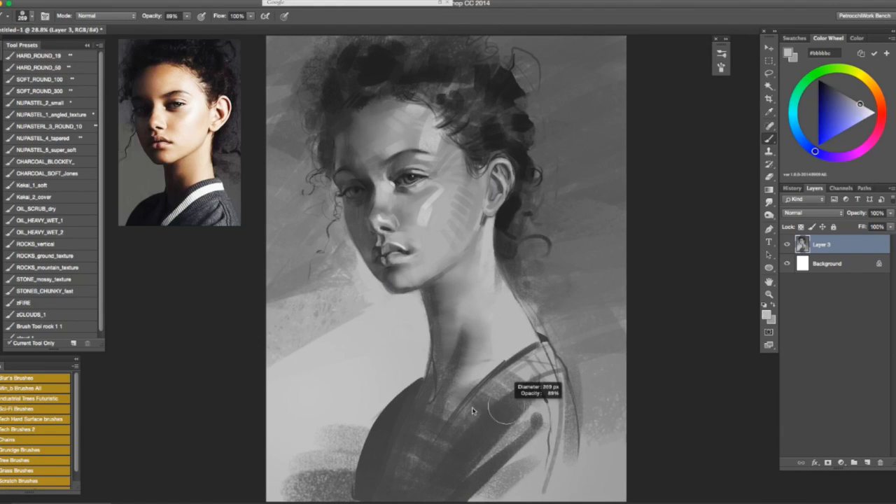
pyautogui.press('l')
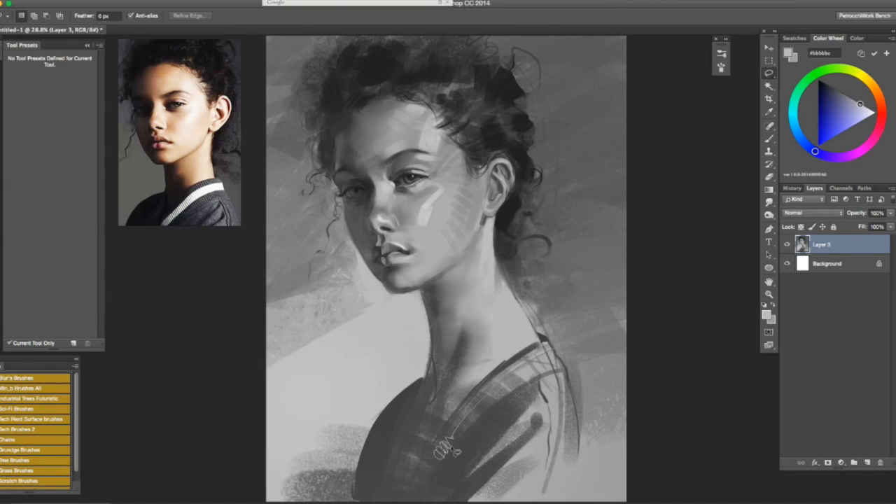
pyautogui.moveTo(551, 351); pyautogui.dragTo(439, 451)
pyautogui.press('b')
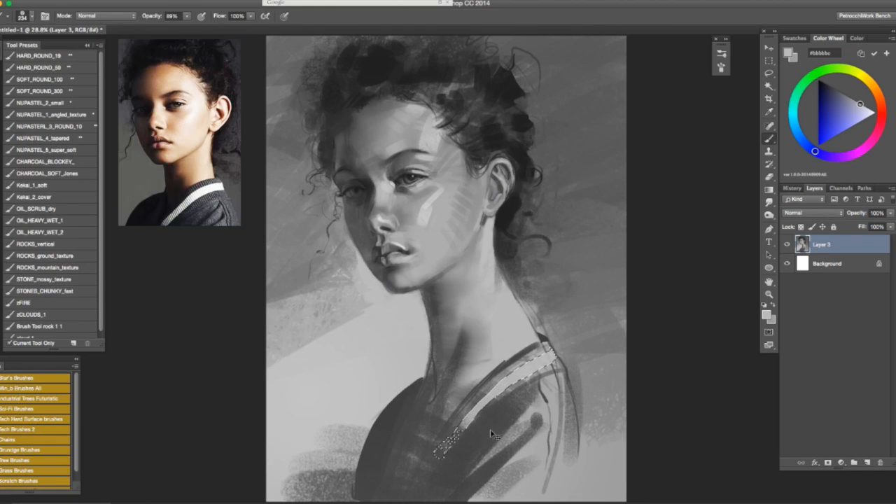
pyautogui.moveTo(550, 358)
pyautogui.mouseDown()
pyautogui.moveTo(465, 422)
pyautogui.moveTo(419, 492)
pyautogui.mouseUp()
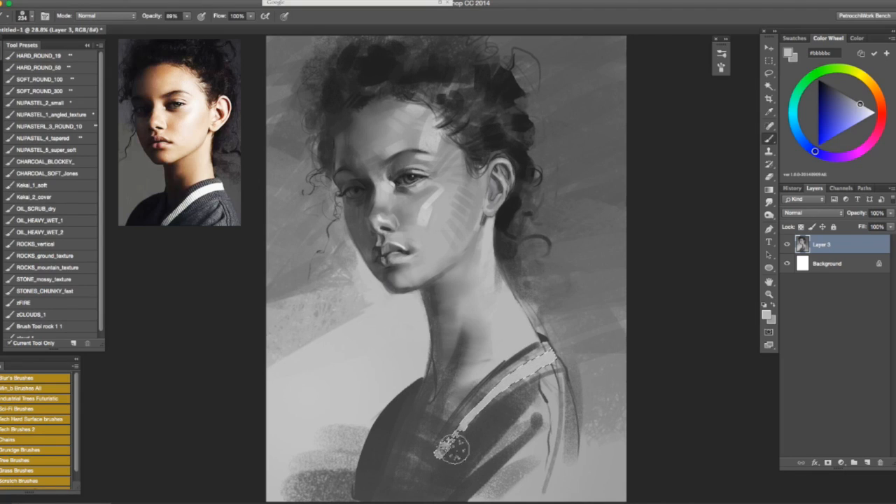
pyautogui.hotkey('ctrl', 'd')
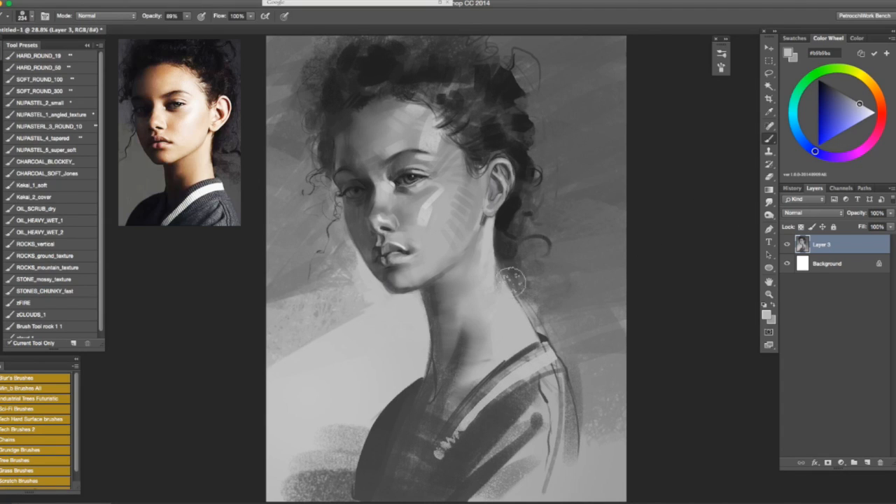
# Invert the collar stripe selection and sample dark #4b4b4b from the jacket for touching up around the stripe
pyautogui.keyDown('alt'); pyautogui.click(587, 326); pyautogui.keyUp('alt')
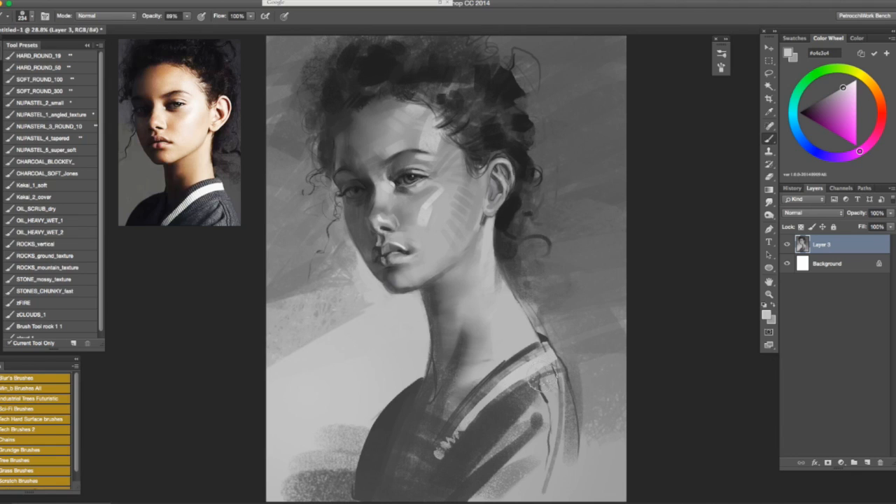
pyautogui.press('super+shift+i')
pyautogui.keyDown('alt'); pyautogui.click(512, 412); pyautogui.keyUp('alt')
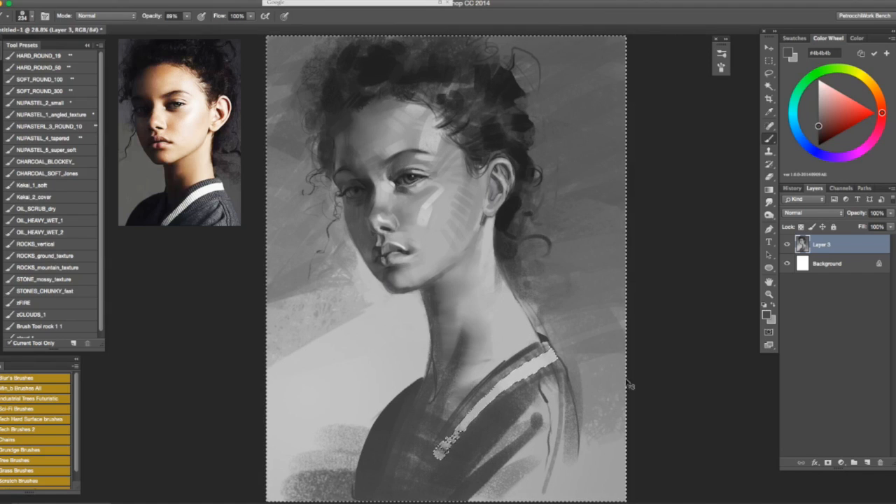
# Invert the selection back to the collar stripe and break the stripe up with dark #474747 rib marks using a smaller brush
pyautogui.keyDown('alt'); pyautogui.click(527, 356); pyautogui.keyUp('alt')
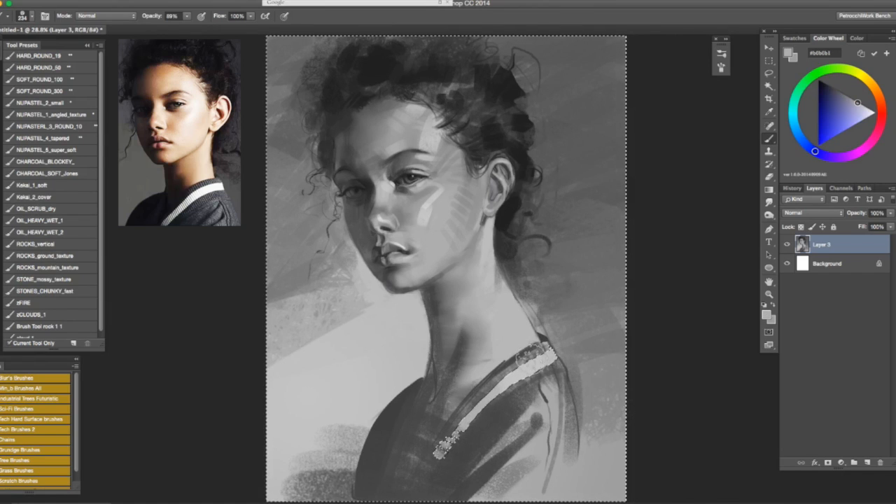
pyautogui.press('shift+super+i')
pyautogui.moveTo(555, 361); pyautogui.dragTo(568, 371)
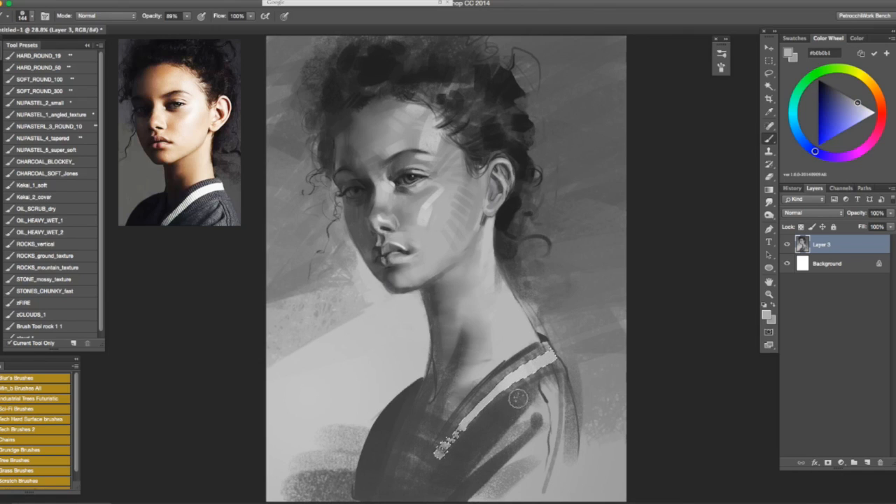
pyautogui.keyDown('alt'); pyautogui.click(479, 426); pyautogui.keyUp('alt')
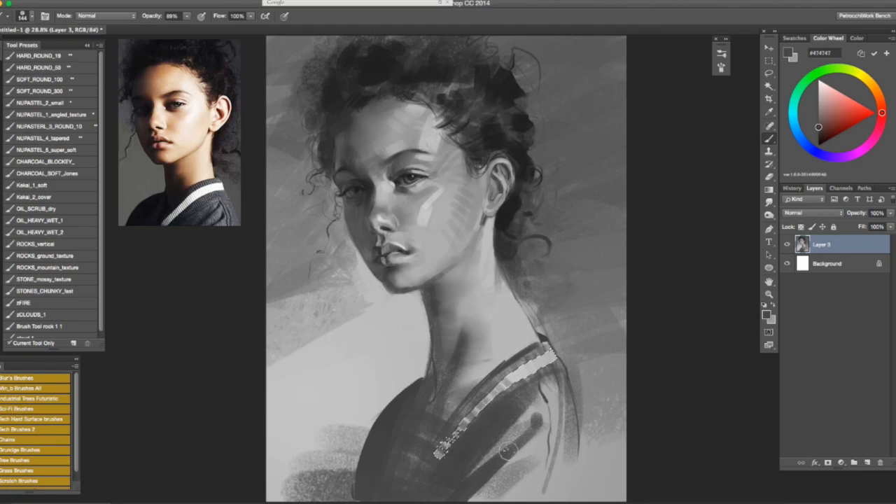
pyautogui.moveTo(523, 375)
pyautogui.mouseDown()
pyautogui.moveTo(514, 376)
pyautogui.moveTo(552, 349)
pyautogui.mouseUp()
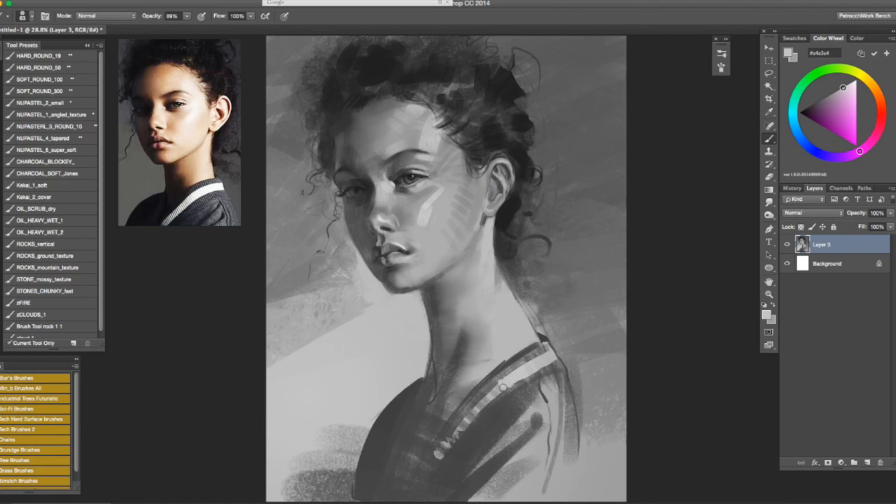
# Rework the lower end of the collar stripe, blending it into the jacket with sampled dark grey #434343
pyautogui.moveTo(495, 391)
pyautogui.mouseDown()
pyautogui.moveTo(441, 448)
pyautogui.moveTo(462, 427)
pyautogui.moveTo(502, 441)
pyautogui.moveTo(552, 441)
pyautogui.mouseUp()
pyautogui.press('super+z')
pyautogui.moveTo(484, 429)
pyautogui.mouseDown()
pyautogui.moveTo(530, 374)
pyautogui.moveTo(515, 425)
pyautogui.moveTo(459, 438)
pyautogui.mouseUp()
pyautogui.press('super+z')
pyautogui.keyDown('alt'); pyautogui.click(485, 436); pyautogui.keyUp('alt')
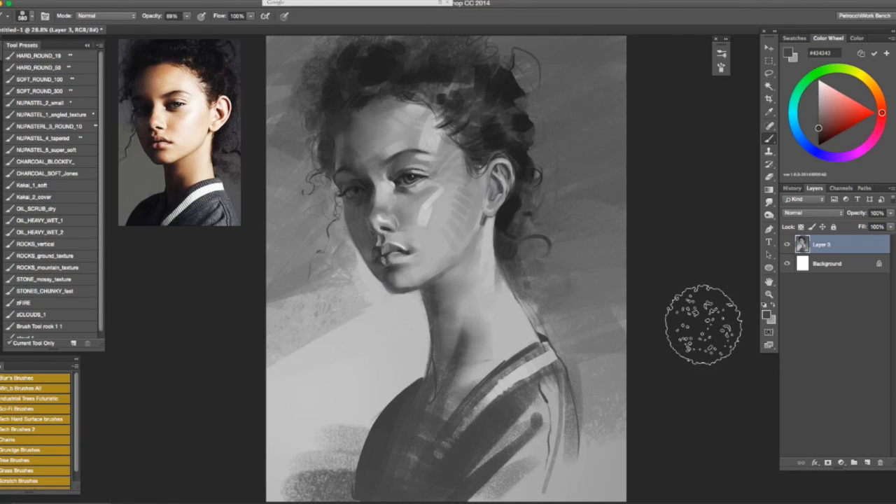
# Paint a dark #464646 shadow behind the nape, following the neck down toward the shoulder
pyautogui.keyDown('alt'); pyautogui.click(566, 310); pyautogui.keyUp('alt')
pyautogui.moveTo(552, 311); pyautogui.dragTo(520, 311)
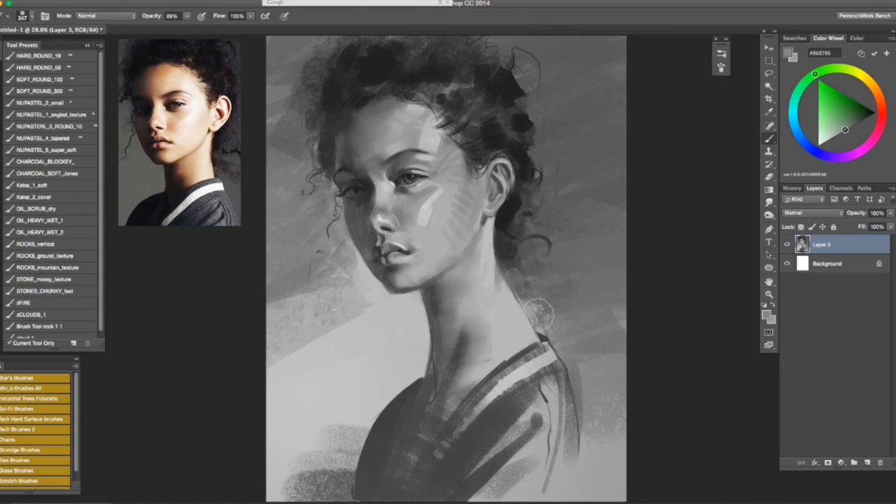
pyautogui.keyDown('alt'); pyautogui.click(529, 294); pyautogui.keyUp('alt')
pyautogui.press('super+z')
pyautogui.keyDown('alt'); pyautogui.click(516, 276); pyautogui.keyUp('alt')
pyautogui.moveTo(518, 290)
pyautogui.mouseDown()
pyautogui.moveTo(582, 261)
pyautogui.moveTo(616, 267)
pyautogui.moveTo(516, 280)
pyautogui.moveTo(541, 325)
pyautogui.mouseUp()
pyautogui.press('super+z')
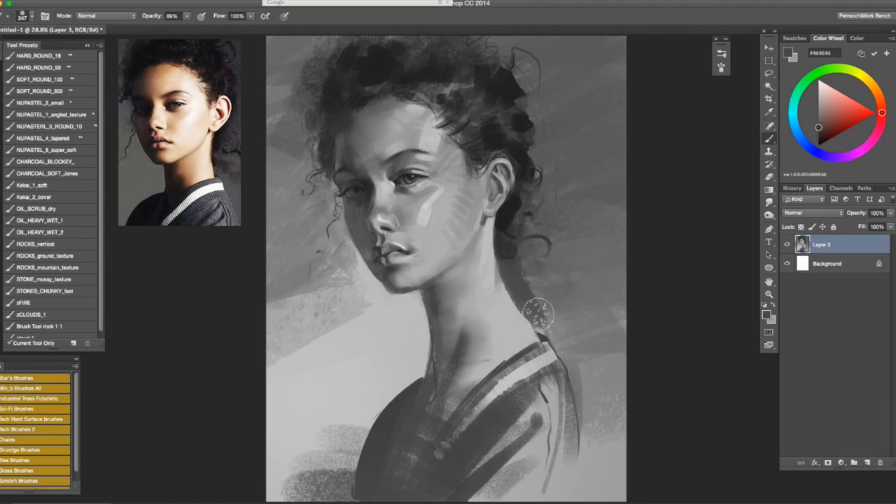
# Widen the shadow behind the nape with a larger brush and soften it into the background using sampled greys
pyautogui.moveTo(566, 278); pyautogui.dragTo(581, 279)
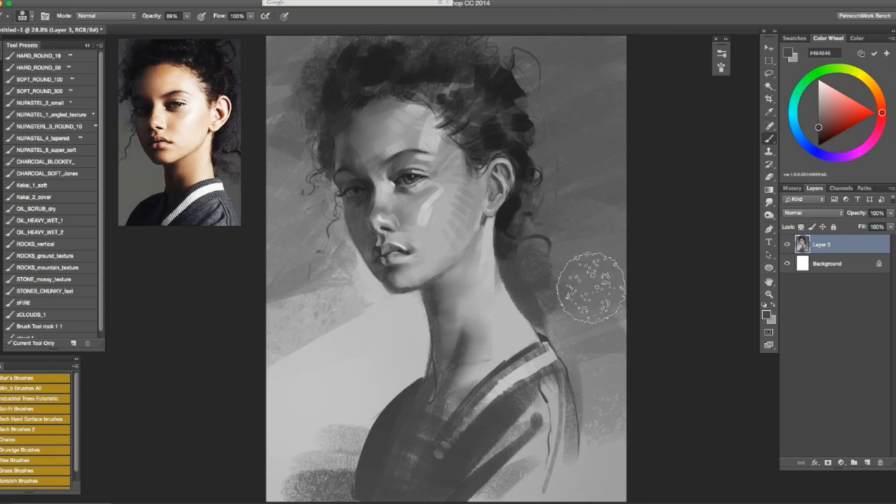
pyautogui.moveTo(561, 296); pyautogui.dragTo(544, 326)
pyautogui.keyDown('alt'); pyautogui.click(536, 309); pyautogui.keyUp('alt')
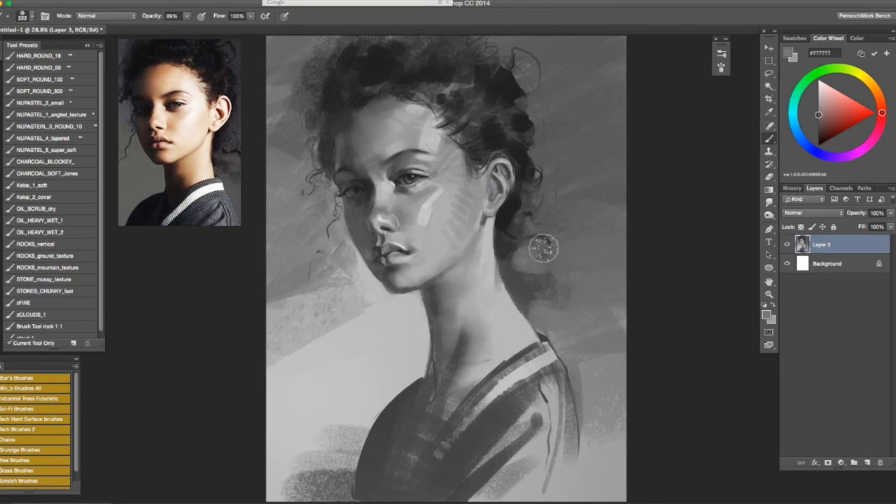
pyautogui.keyDown('alt'); pyautogui.click(572, 225); pyautogui.keyUp('alt')
pyautogui.moveTo(537, 279)
pyautogui.mouseDown()
pyautogui.moveTo(560, 279)
pyautogui.moveTo(570, 298)
pyautogui.moveTo(562, 318)
pyautogui.moveTo(572, 286)
pyautogui.moveTo(579, 319)
pyautogui.mouseUp()
pyautogui.moveTo(552, 274)
pyautogui.mouseDown()
pyautogui.moveTo(568, 295)
pyautogui.moveTo(540, 298)
pyautogui.mouseUp()
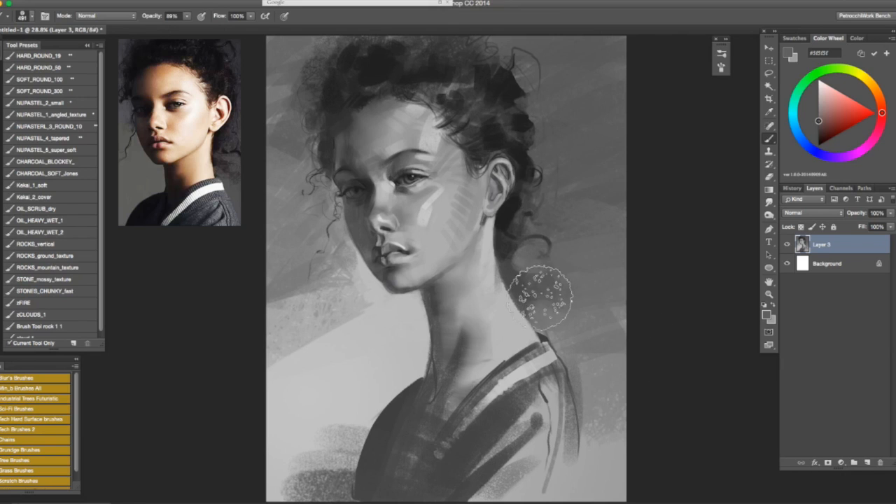
# Flip the canvas horizontally and paint the outer sleeve below the collar stripe with sampled #494949
pyautogui.press('super+shift+h')
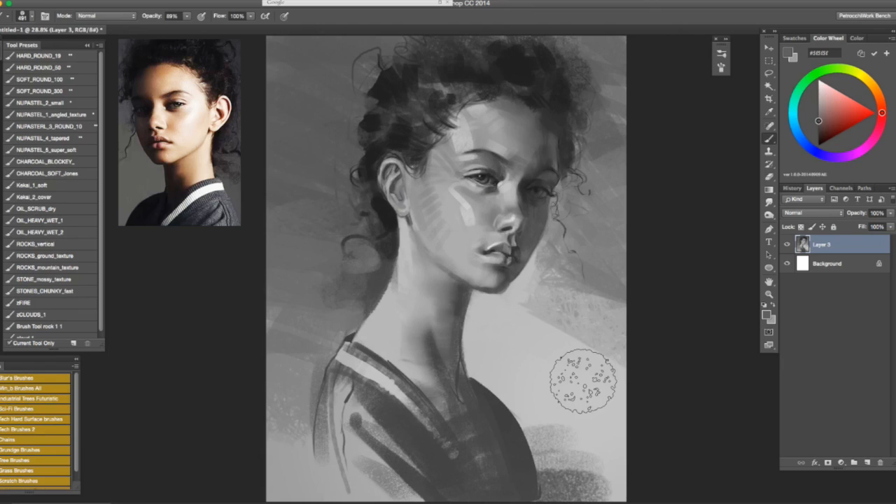
pyautogui.keyDown('alt'); pyautogui.click(370, 413); pyautogui.keyUp('alt')
pyautogui.moveTo(342, 460)
pyautogui.mouseDown()
pyautogui.moveTo(356, 456)
pyautogui.moveTo(297, 455)
pyautogui.mouseUp()
pyautogui.moveTo(331, 416)
pyautogui.mouseDown()
pyautogui.moveTo(348, 417)
pyautogui.moveTo(320, 485)
pyautogui.moveTo(319, 425)
pyautogui.mouseUp()
pyautogui.press('super+z')
pyautogui.press('super+z')
pyautogui.moveTo(310, 469); pyautogui.dragTo(326, 384)
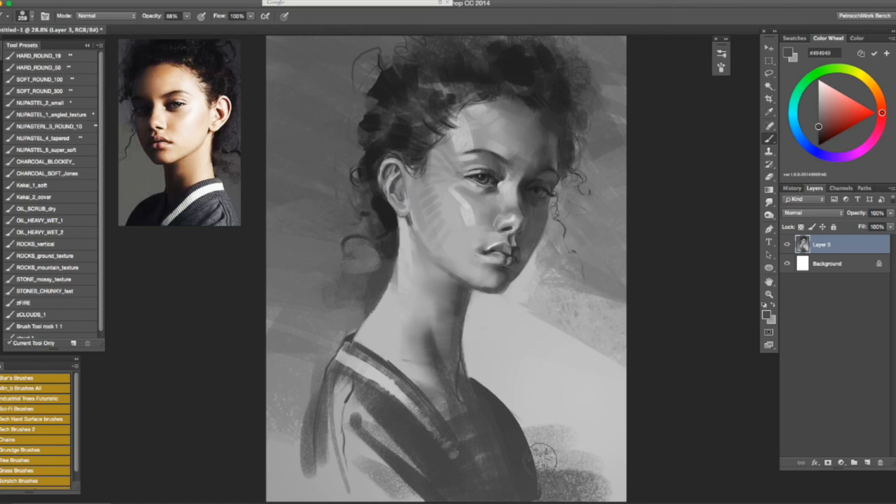
# Refine the edge between the nape and the hair shadow with small strokes in sampled greys, down to the shoulder
pyautogui.moveTo(385, 319); pyautogui.dragTo(365, 319)
pyautogui.keyDown('alt'); pyautogui.click(390, 298); pyautogui.keyUp('alt')
pyautogui.keyDown('alt'); pyautogui.click(381, 295); pyautogui.keyUp('alt')
pyautogui.press('super+z')
pyautogui.moveTo(391, 276); pyautogui.dragTo(359, 330)
pyautogui.keyDown('alt'); pyautogui.click(372, 286); pyautogui.keyUp('alt')
pyautogui.moveTo(379, 296)
pyautogui.mouseDown()
pyautogui.moveTo(371, 297)
pyautogui.moveTo(373, 272)
pyautogui.mouseUp()
pyautogui.keyDown('alt'); pyautogui.click(392, 263); pyautogui.keyUp('alt')
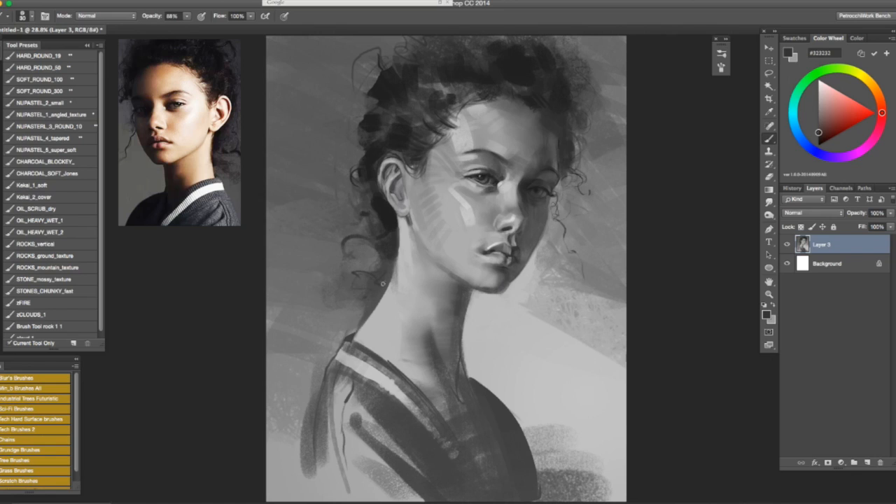
# Blend the background behind the nape with sampled #747474 and #4d4d4d, and flip the canvas back
pyautogui.keyDown('alt'); pyautogui.click(347, 301); pyautogui.keyUp('alt')
pyautogui.keyDown('alt'); pyautogui.click(348, 309); pyautogui.keyUp('alt')
pyautogui.moveTo(348, 309)
pyautogui.mouseDown()
pyautogui.moveTo(366, 306)
pyautogui.moveTo(331, 292)
pyautogui.mouseUp()
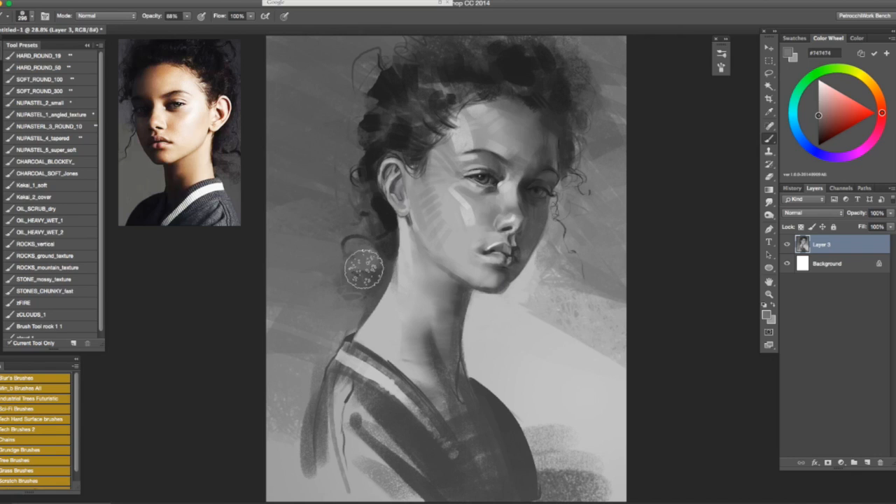
pyautogui.keyDown('alt'); pyautogui.click(383, 286); pyautogui.keyUp('alt')
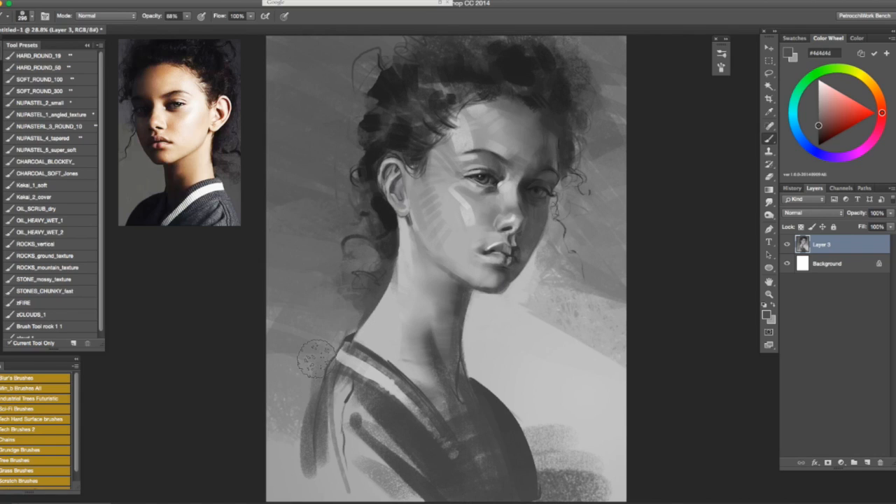
pyautogui.keyDown('alt'); pyautogui.click(374, 292); pyautogui.keyUp('alt')
pyautogui.moveTo(372, 299); pyautogui.dragTo(353, 300)
pyautogui.hotkey('ctrl', 'shift', 'h')
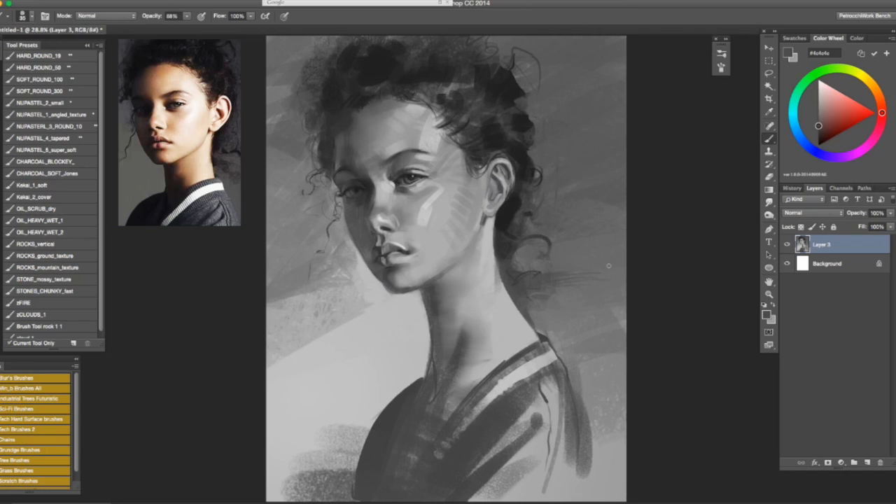
# Add loose dark strokes in the background behind the hair and tone the background beside the jaw with sampled greys
pyautogui.keyDown('alt'); pyautogui.click(532, 151); pyautogui.keyUp('alt')
pyautogui.keyDown('alt'); pyautogui.click(362, 277); pyautogui.keyUp('alt')
pyautogui.moveTo(376, 303); pyautogui.dragTo(394, 303)
pyautogui.moveTo(355, 271); pyautogui.dragTo(363, 280)
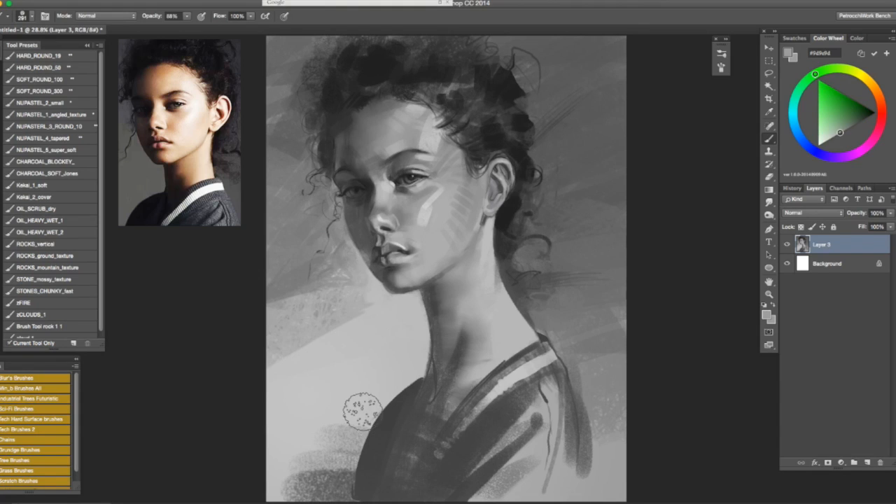
pyautogui.keyDown('alt'); pyautogui.click(339, 287); pyautogui.keyUp('alt')
# Load the CHARCOAL_BLOCKEY_ brush preset and paint dark #373737 blocks in the background beside the forehead hair
pyautogui.keyDown('alt'); pyautogui.click(319, 111); pyautogui.keyUp('alt')
pyautogui.click(45, 161)
pyautogui.moveTo(325, 151)
pyautogui.mouseDown()
pyautogui.moveTo(345, 147)
pyautogui.moveTo(321, 163)
pyautogui.mouseUp()
pyautogui.keyDown('alt'); pyautogui.click(313, 117); pyautogui.keyUp('alt')
pyautogui.moveTo(285, 139); pyautogui.dragTo(294, 108)
pyautogui.press('super+z')
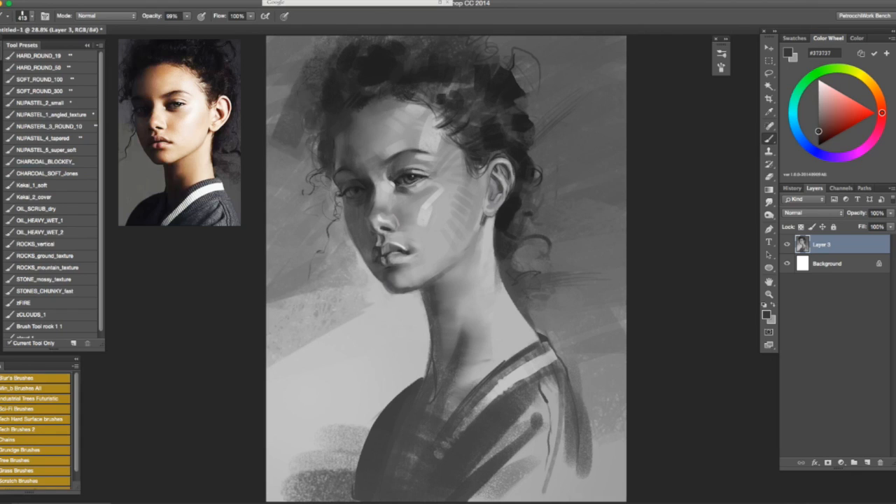
pyautogui.moveTo(315, 40); pyautogui.dragTo(291, 45)
pyautogui.press('super+z')
# Lay broad charcoal strokes in #373737 across the upper background with an enlarged brush, and check the canvas mirrored
pyautogui.moveTo(305, 142); pyautogui.dragTo(364, 142)
pyautogui.moveTo(334, 56); pyautogui.dragTo(282, 43)
pyautogui.moveTo(647, 42); pyautogui.dragTo(548, 49)
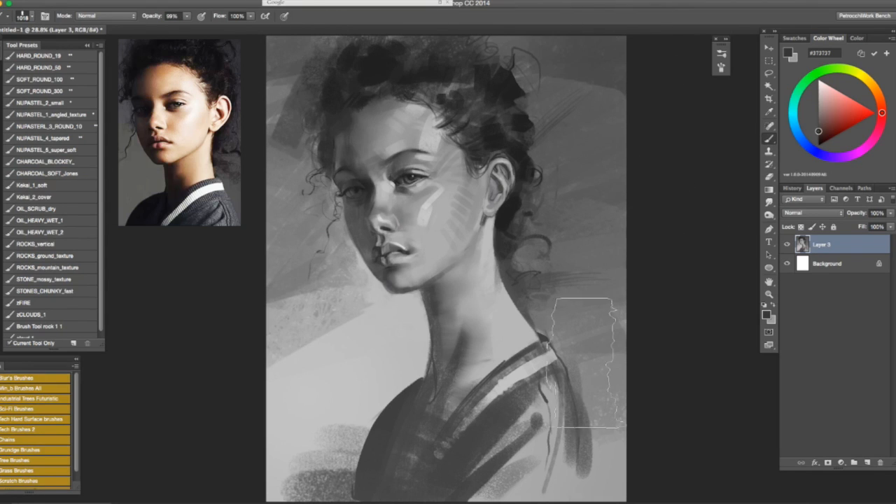
pyautogui.moveTo(666, 115); pyautogui.dragTo(571, 105)
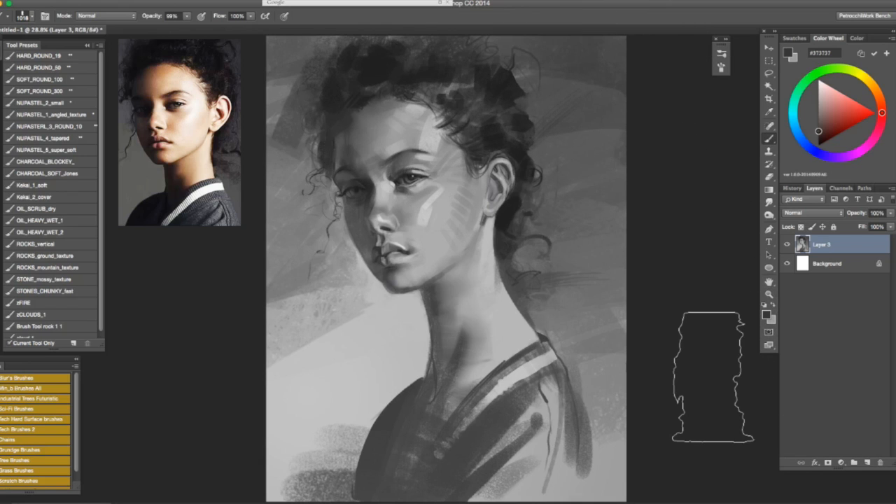
pyautogui.press('super+shift+h')
pyautogui.press('super+shift+h')
pyautogui.moveTo(568, 213); pyautogui.dragTo(537, 213)
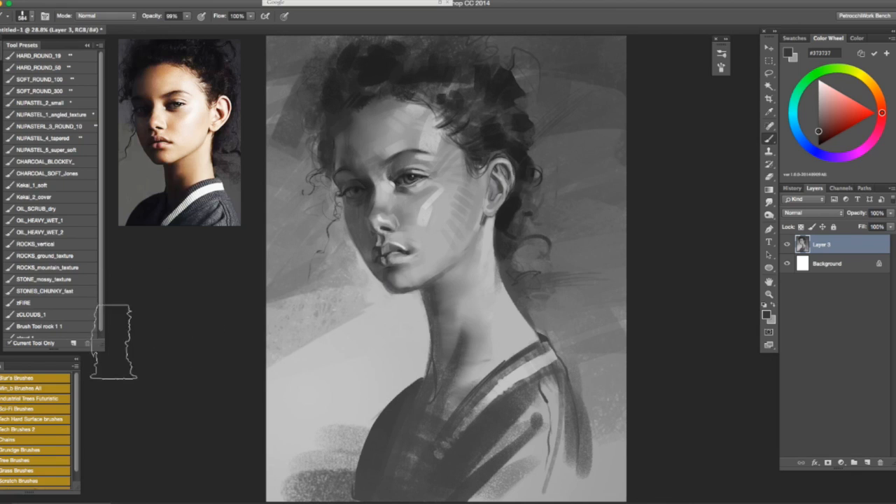
# Load the SOFT_ROUND_300 preset, enlarge the brush to 1334 px, and darken the lower background on both sides with sampled #484848
pyautogui.click(65, 91)
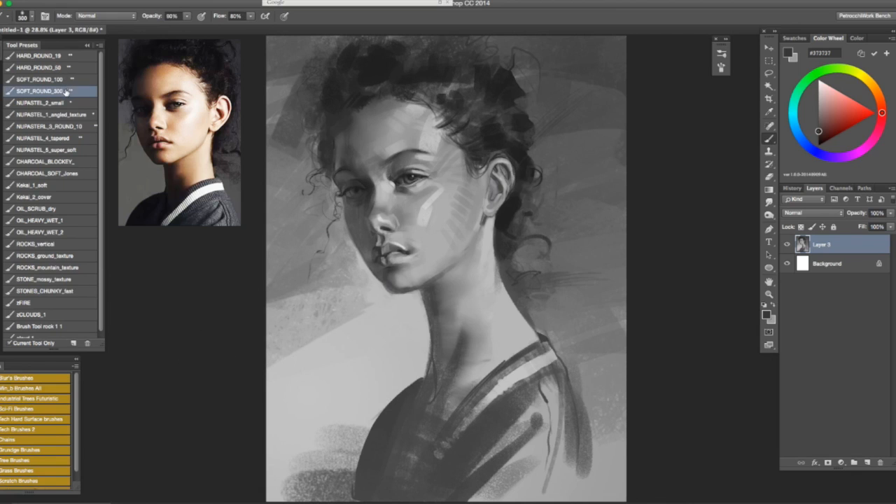
pyautogui.keyDown('alt'); pyautogui.click(311, 341); pyautogui.keyUp('alt')
pyautogui.moveTo(336, 410); pyautogui.dragTo(393, 412)
pyautogui.moveTo(294, 436)
pyautogui.mouseDown()
pyautogui.moveTo(281, 443)
pyautogui.moveTo(319, 392)
pyautogui.mouseUp()
pyautogui.press('super+z')
pyautogui.moveTo(326, 448); pyautogui.dragTo(340, 385)
pyautogui.press('super+z')
pyautogui.moveTo(624, 374); pyautogui.dragTo(611, 476)
pyautogui.press('super+z')
pyautogui.keyDown('alt'); pyautogui.click(505, 415); pyautogui.keyUp('alt')
pyautogui.moveTo(626, 359); pyautogui.dragTo(638, 432)
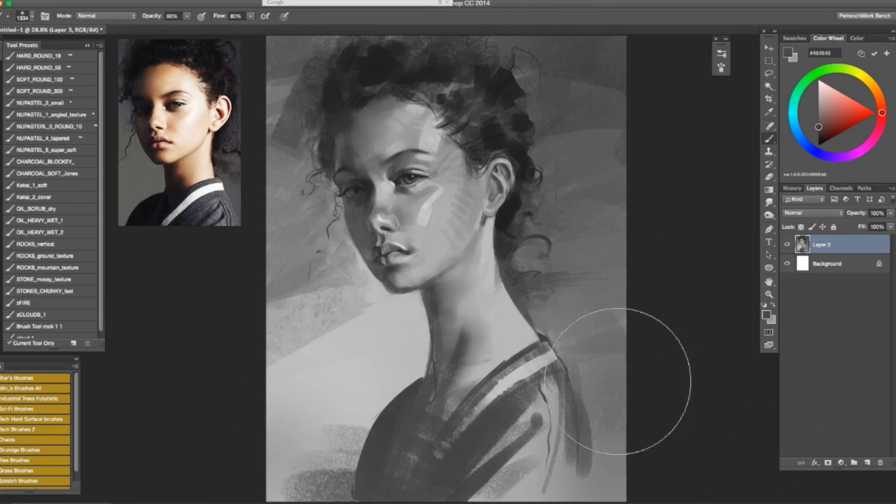
pyautogui.moveTo(292, 483); pyautogui.dragTo(323, 436)
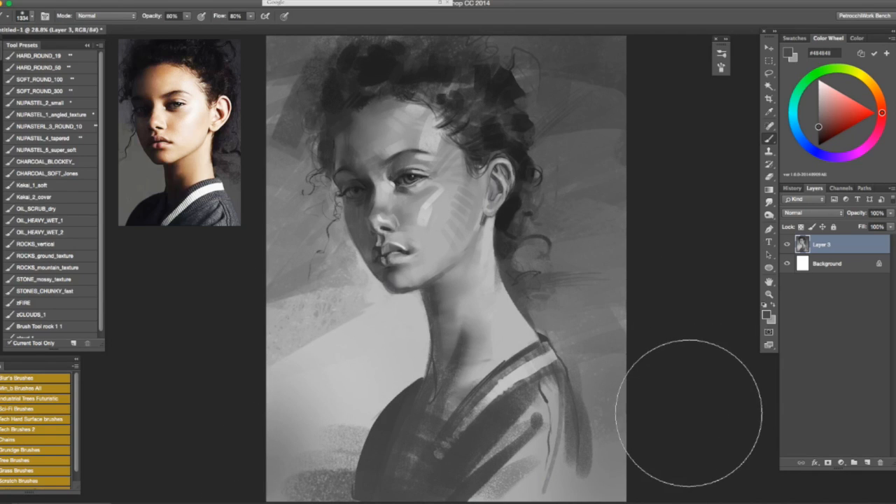
# Soften the upper background corner beside the forehead hair with sampled #7e7d7e, and sample light #bababa beside the neck
pyautogui.press('super+minus')
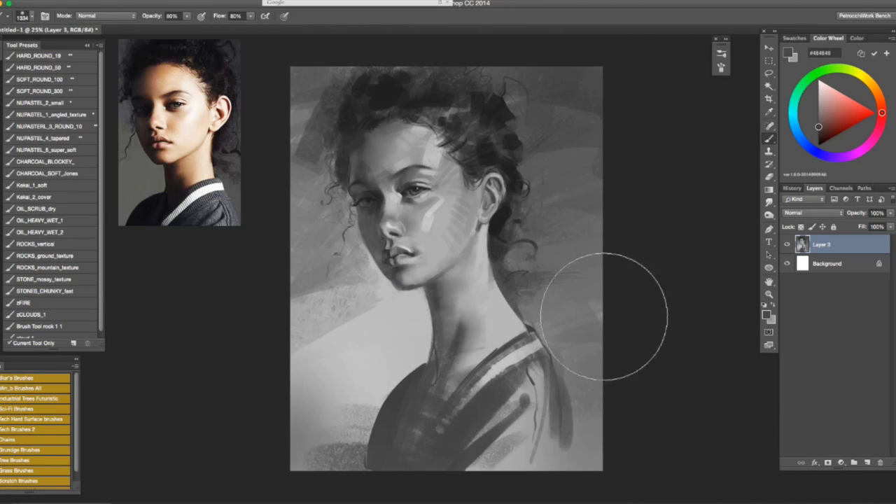
pyautogui.keyDown('alt'); pyautogui.click(306, 185); pyautogui.keyUp('alt')
pyautogui.moveTo(307, 96); pyautogui.dragTo(314, 76)
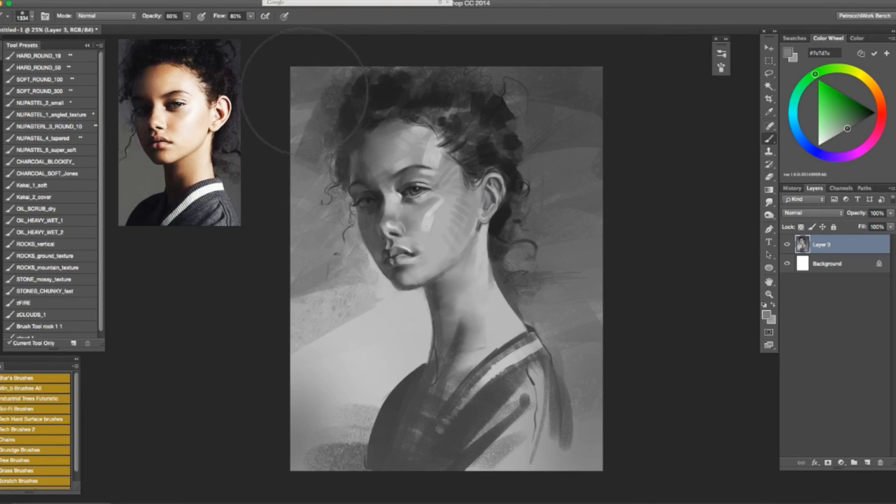
pyautogui.keyDown('alt'); pyautogui.click(416, 324); pyautogui.keyUp('alt')
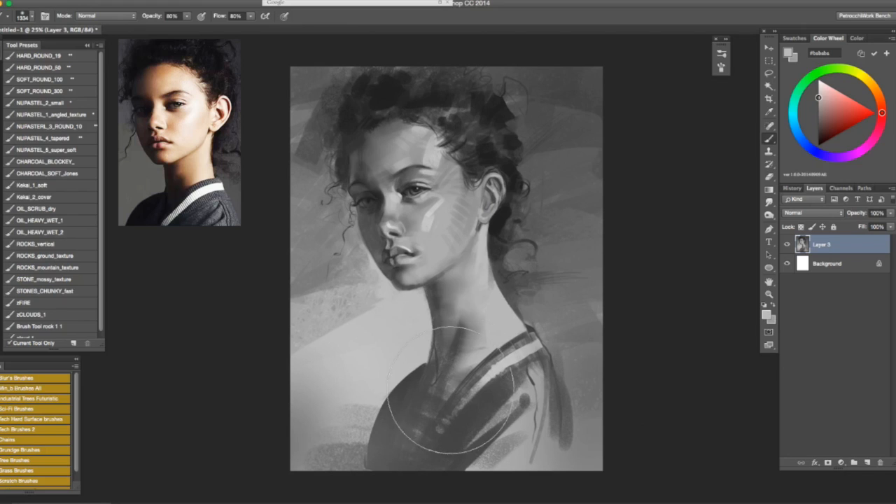
# Load the CHARCOAL_BLOCKEY_ brush preset and lay sampled #4e4e4e strokes across the lower sleeve of the jacket
pyautogui.click(56, 162)
pyautogui.keyDown('alt'); pyautogui.click(562, 402); pyautogui.keyUp('alt')
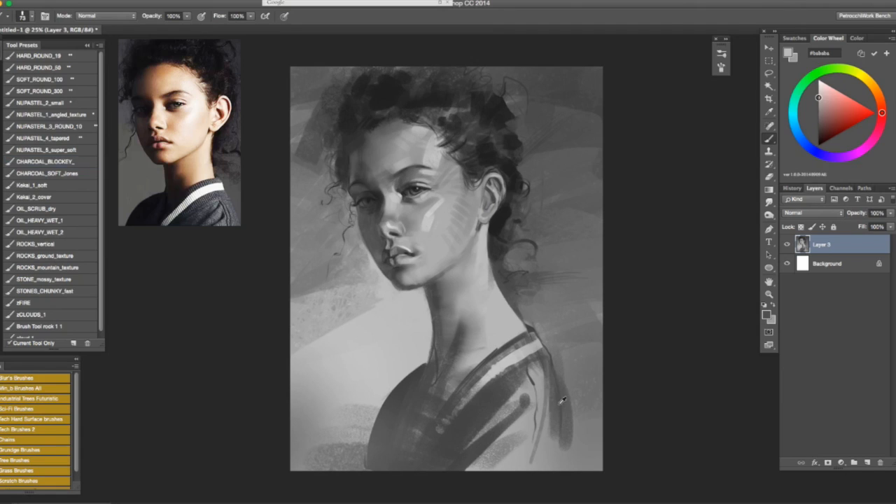
pyautogui.moveTo(602, 426)
pyautogui.mouseDown()
pyautogui.moveTo(503, 432)
pyautogui.moveTo(485, 452)
pyautogui.mouseUp()
pyautogui.moveTo(579, 440); pyautogui.dragTo(492, 467)
pyautogui.press('alt+super+z')
pyautogui.press('alt+super+z')
pyautogui.moveTo(577, 406); pyautogui.dragTo(506, 428)
pyautogui.moveTo(587, 423); pyautogui.dragTo(507, 439)
pyautogui.moveTo(550, 420); pyautogui.dragTo(501, 437)
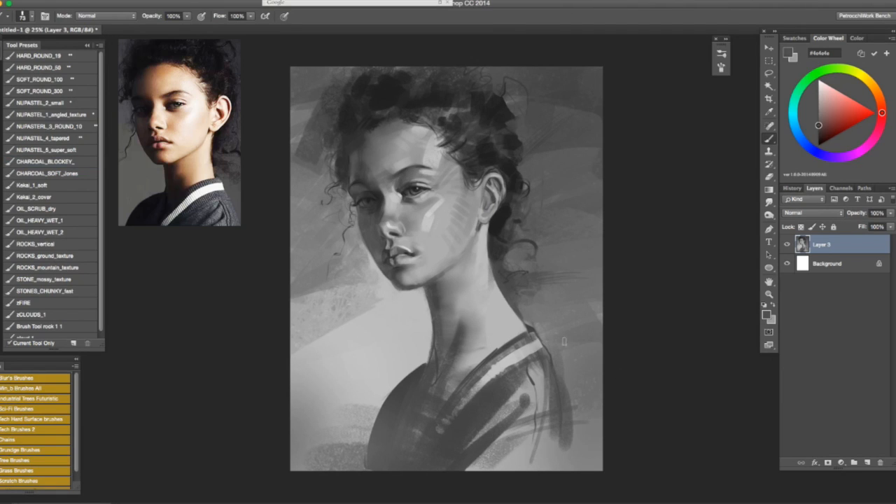
# Paint a lightened, sampled grey edge in the background where the front of the neck meets the jacket collar
pyautogui.keyDown('alt'); pyautogui.click(346, 329); pyautogui.keyUp('alt')
pyautogui.keyDown('alt'); pyautogui.click(427, 346); pyautogui.keyUp('alt')
pyautogui.moveTo(818, 104); pyautogui.dragTo(819, 90)
pyautogui.moveTo(425, 360)
pyautogui.mouseDown()
pyautogui.moveTo(429, 339)
pyautogui.moveTo(403, 375)
pyautogui.mouseUp()
pyautogui.press('super+z')
# Refine the back edge of the neck below the ear with sampled mid greys, and check the canvas mirrored
pyautogui.keyDown('alt'); pyautogui.click(495, 262); pyautogui.keyUp('alt')
pyautogui.moveTo(488, 282); pyautogui.dragTo(486, 318)
pyautogui.press('super+z')
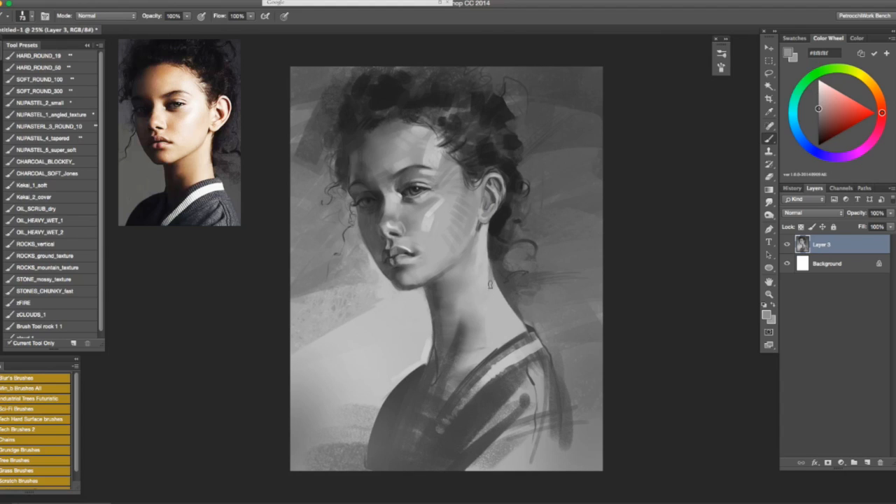
pyautogui.keyDown('alt'); pyautogui.click(499, 253); pyautogui.keyUp('alt')
pyautogui.keyDown('alt'); pyautogui.click(495, 210); pyautogui.keyUp('alt')
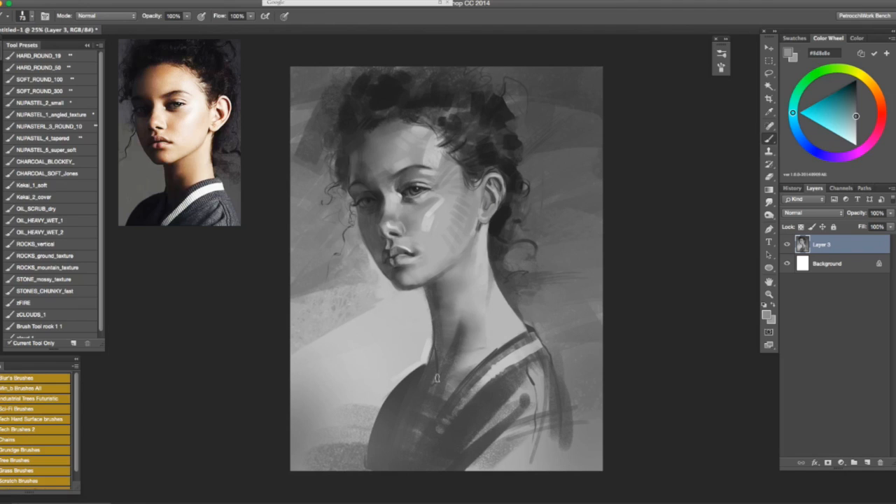
pyautogui.press('super+shift+h')
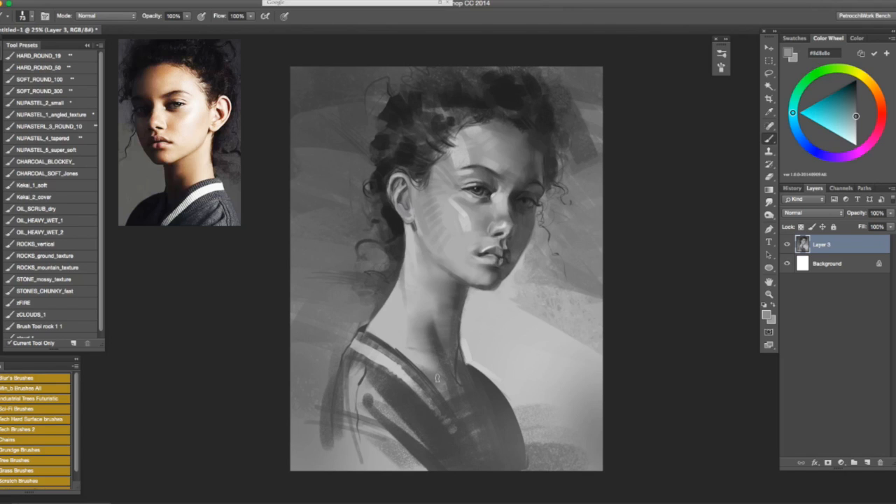
pyautogui.scroll(2, 437, 378)
pyautogui.press('super+shift+h')
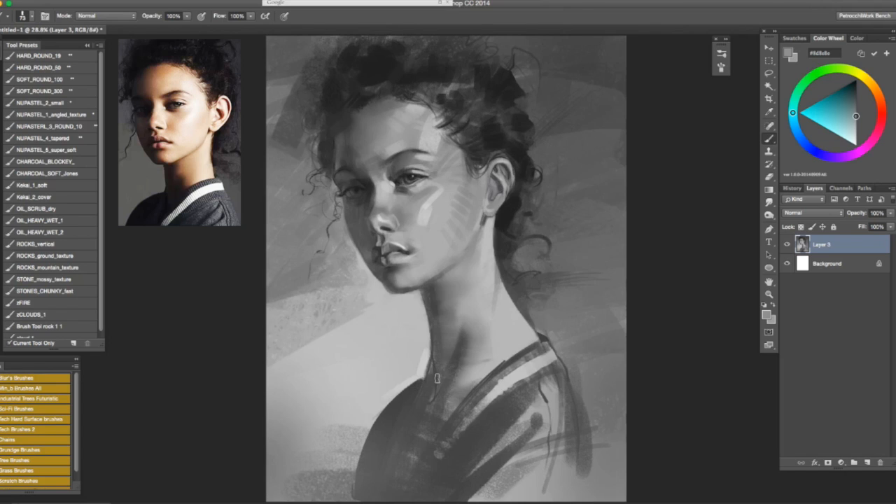
# Sample dark #3a3a3a from the hair, compare the portrait mirrored, and sign it with a fine brush below the jacket sleeve
pyautogui.keyDown('alt'); pyautogui.click(548, 238); pyautogui.keyUp('alt')
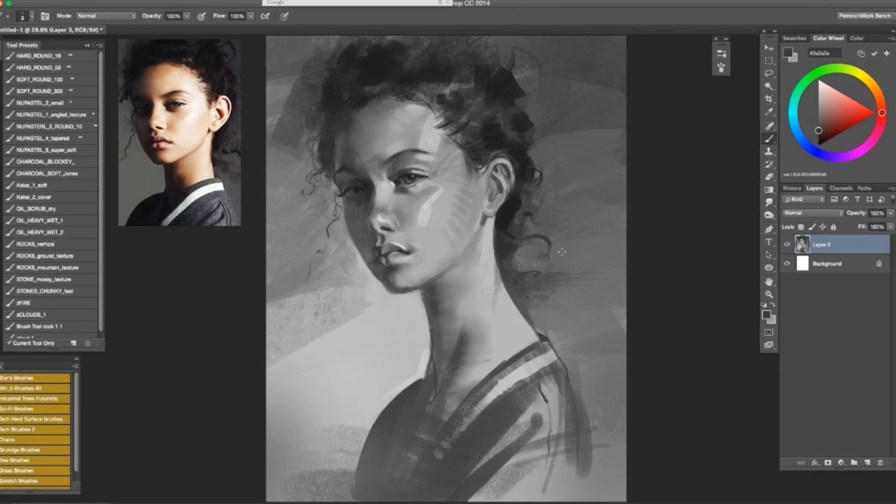
pyautogui.press('super+shift+h')
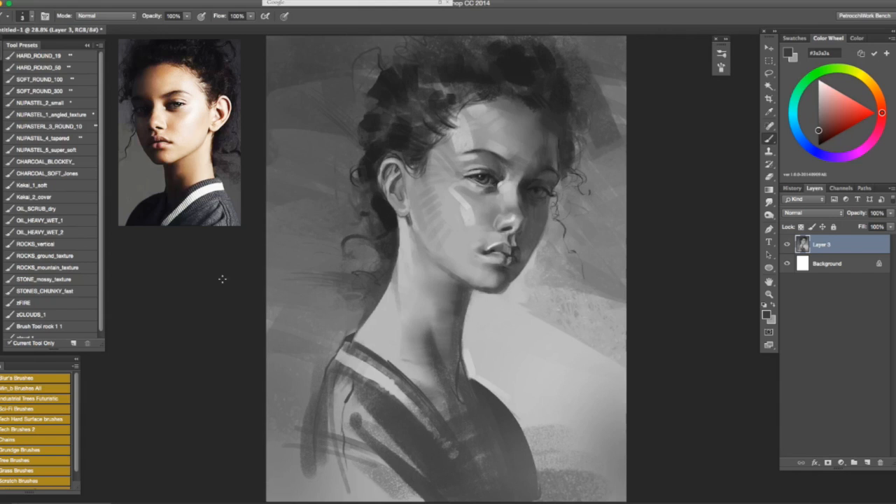
pyautogui.press('super+shift+h')
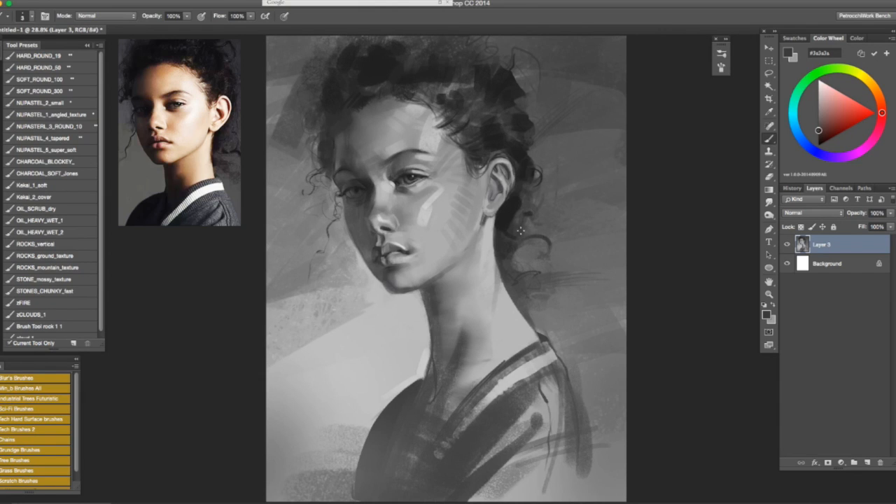
pyautogui.press('super+shift+h')
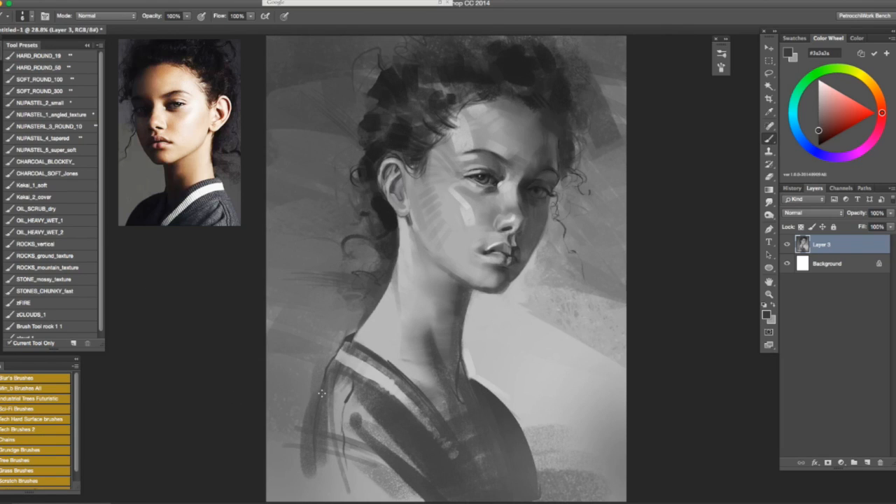
pyautogui.press('super+shift+h')
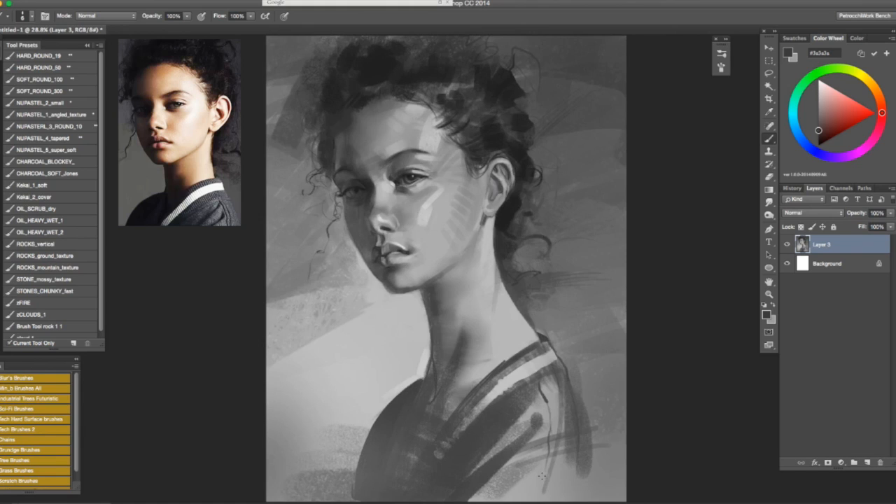
pyautogui.moveTo(523, 485)
pyautogui.mouseDown()
pyautogui.moveTo(553, 467)
pyautogui.moveTo(603, 466)
pyautogui.mouseUp()
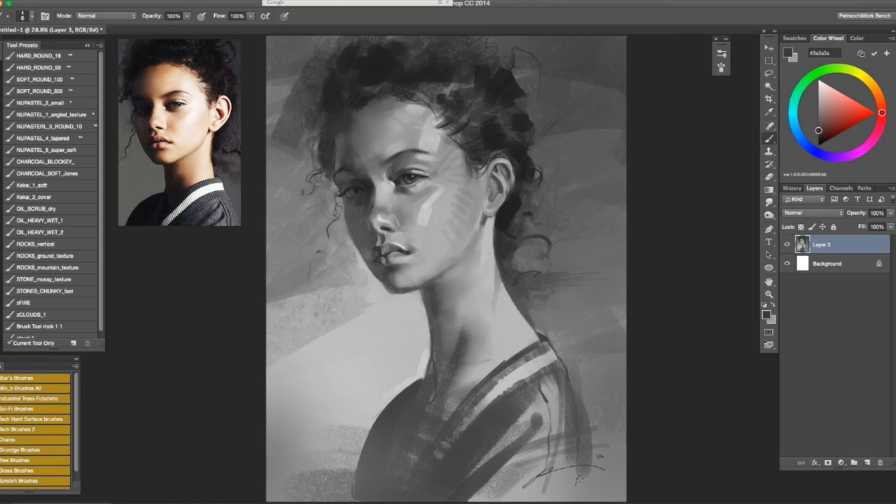